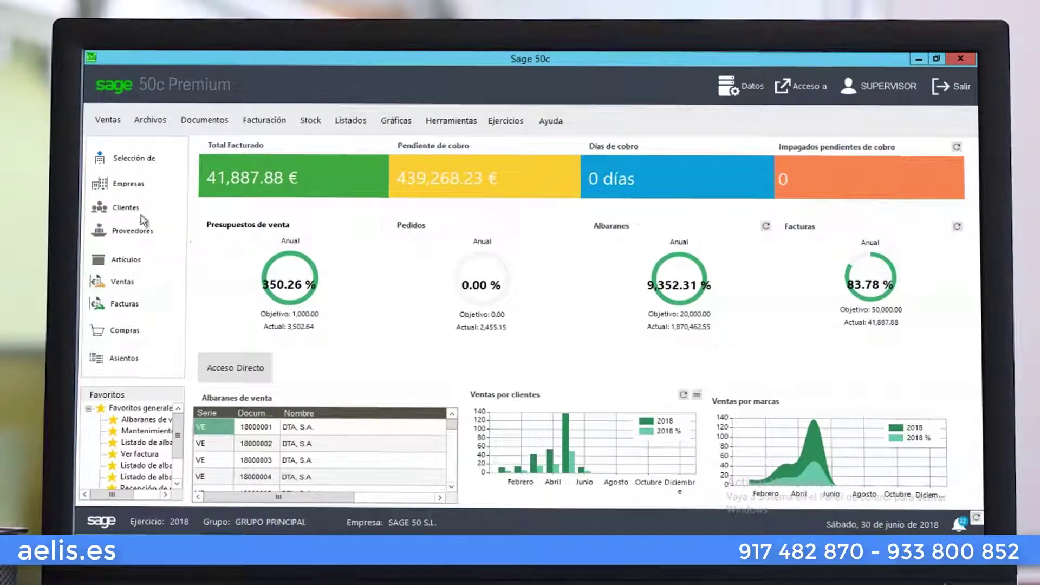
# Open Mantenimiento de clientes from the Clientes entry in the sidebar
pyautogui.click(122, 209)
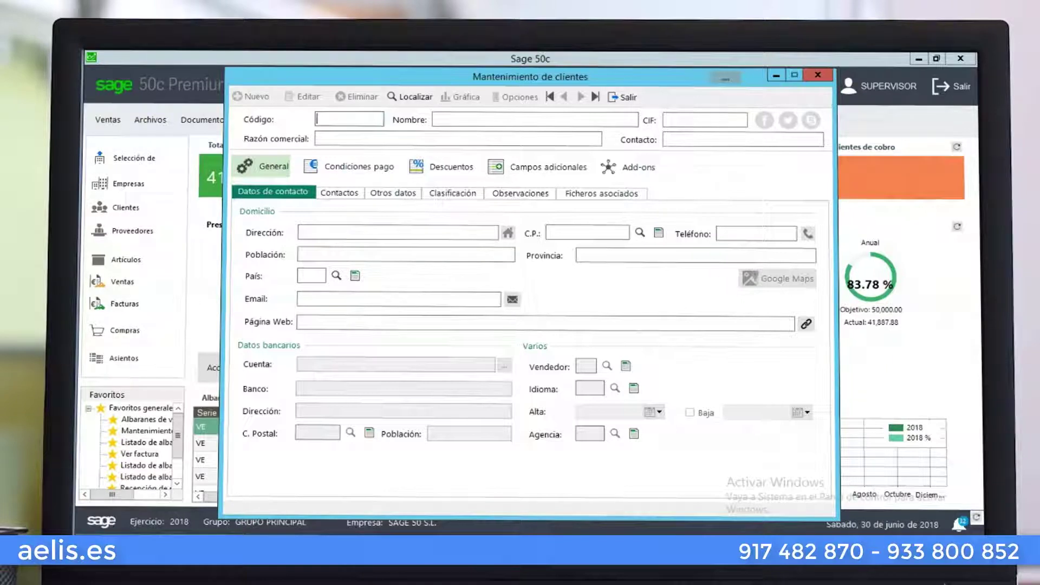
# Start a new client record, cancelling the first attempt and declining the deleted-code reuse prompt
pyautogui.press('+')
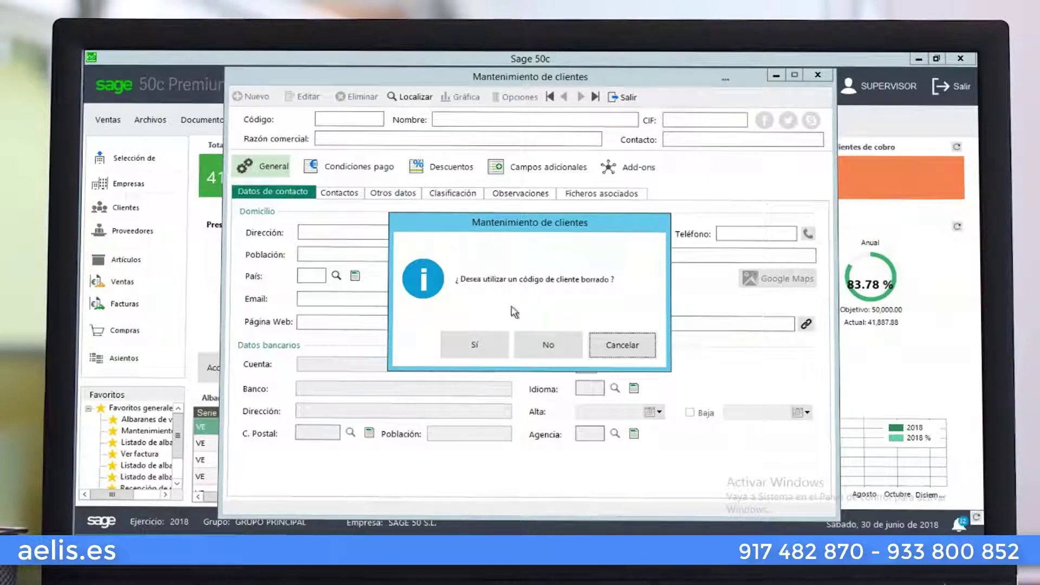
pyautogui.click(475, 348)
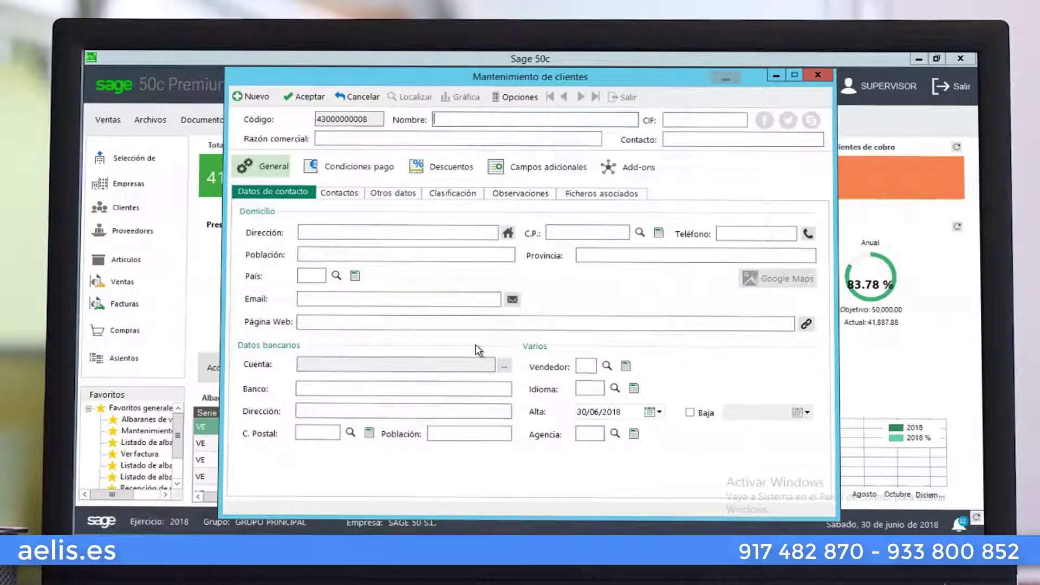
pyautogui.press('Escape')
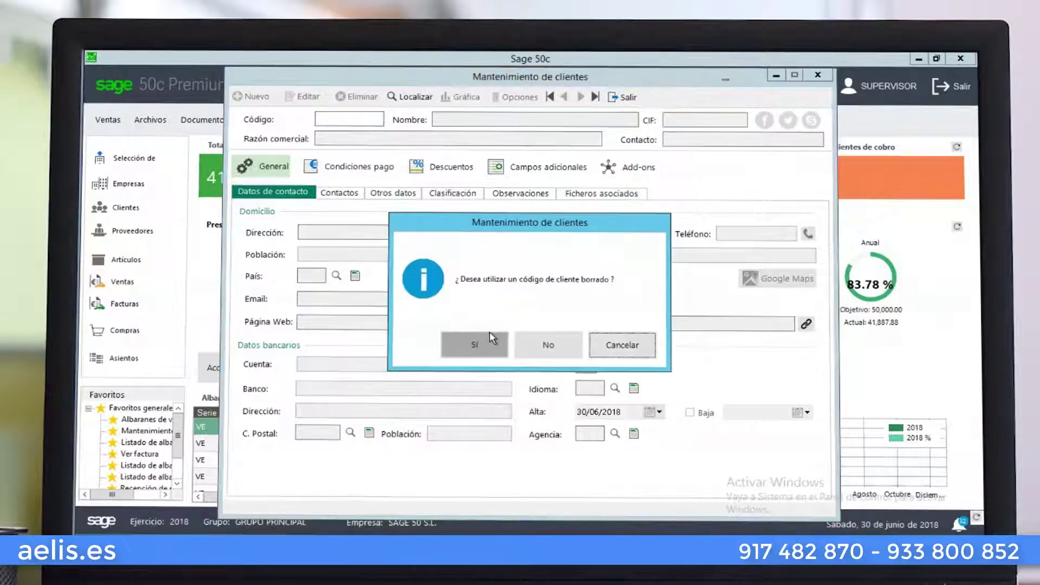
pyautogui.click(550, 343)
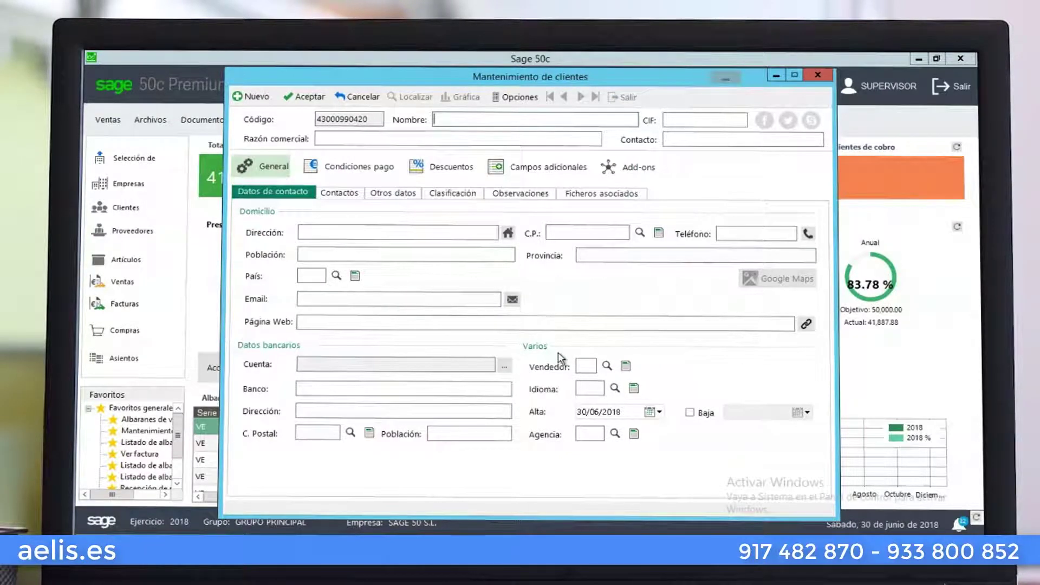
# Enter the company name SAGE 50, S.L. and its corrected CIF, letting Sage calculate the control letter
pyautogui.write('SAGE')
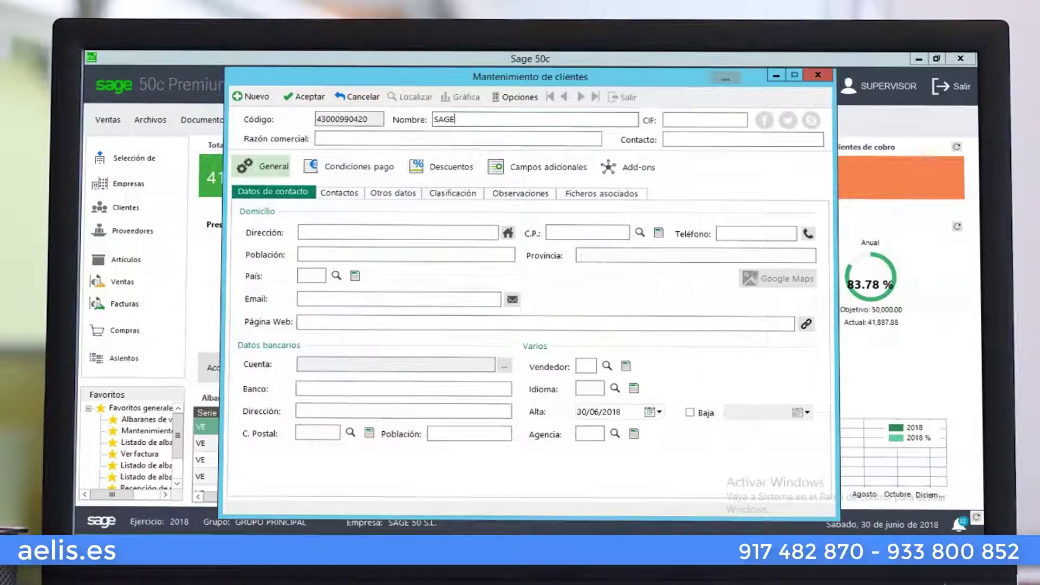
pyautogui.write(' 50')
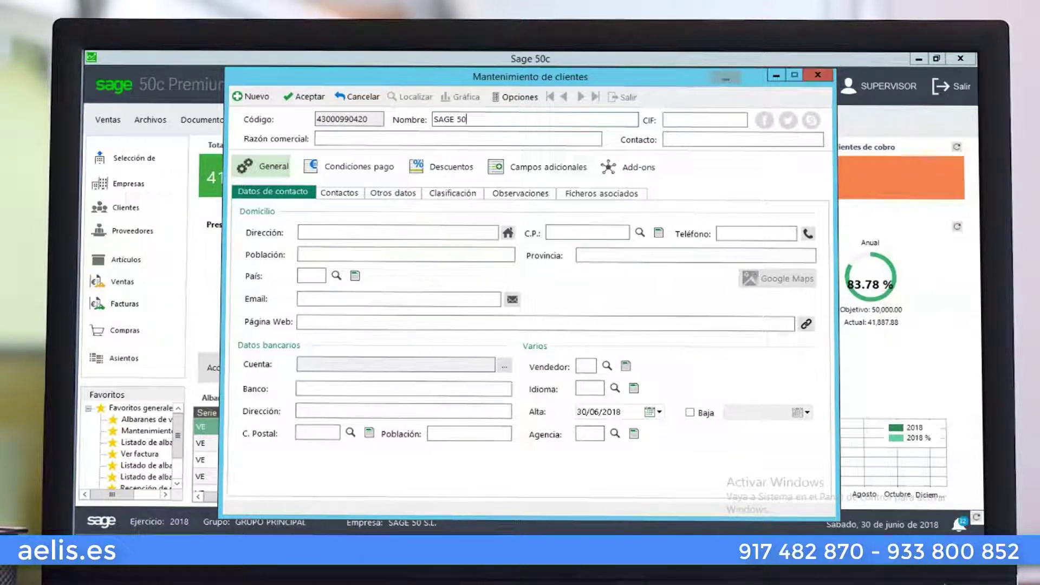
pyautogui.write(', S.L.')
pyautogui.press('Tab')
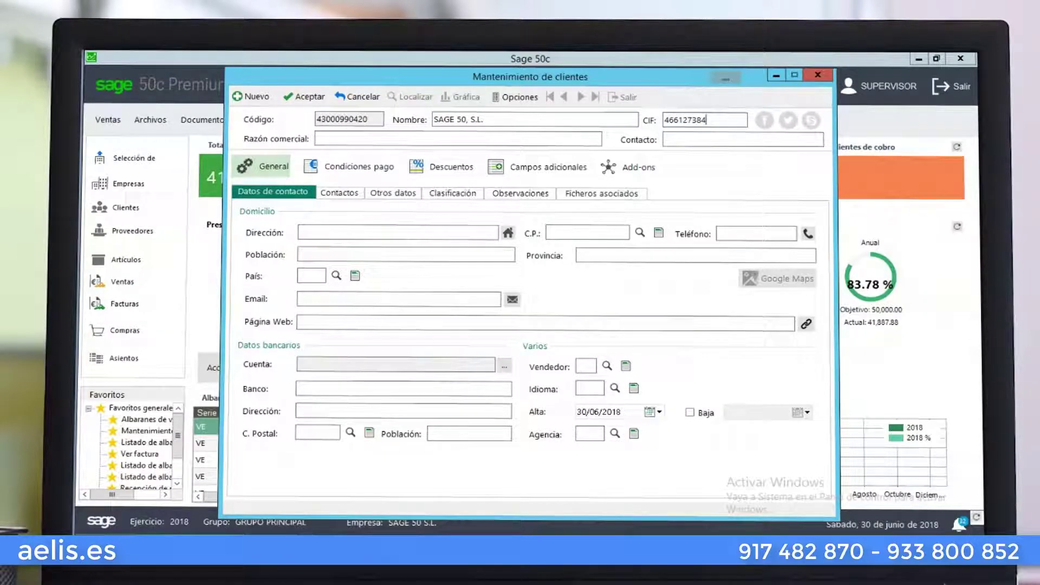
pyautogui.press('Tab')
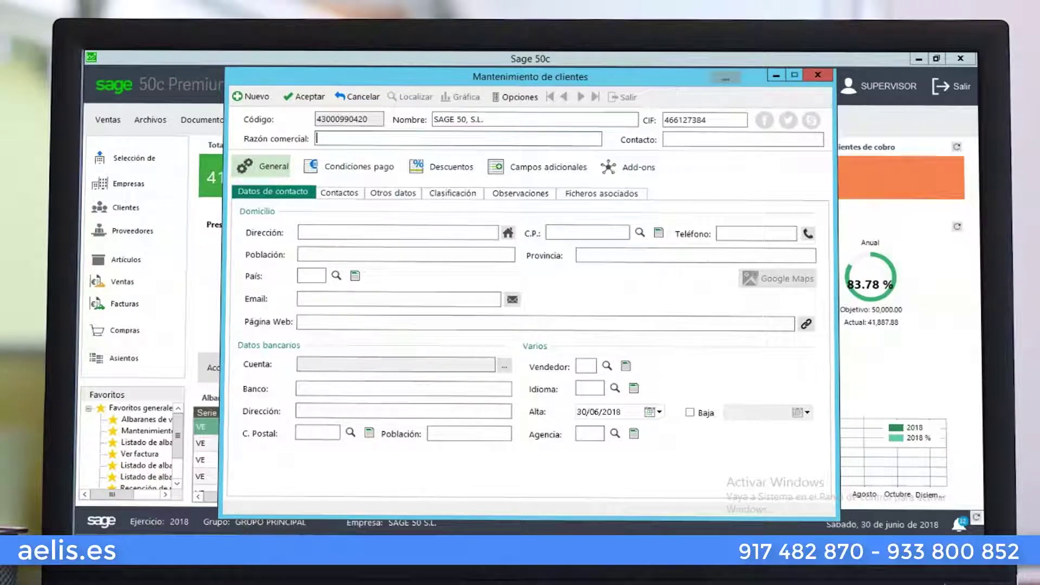
pyautogui.moveTo(717, 121); pyautogui.dragTo(643, 120)
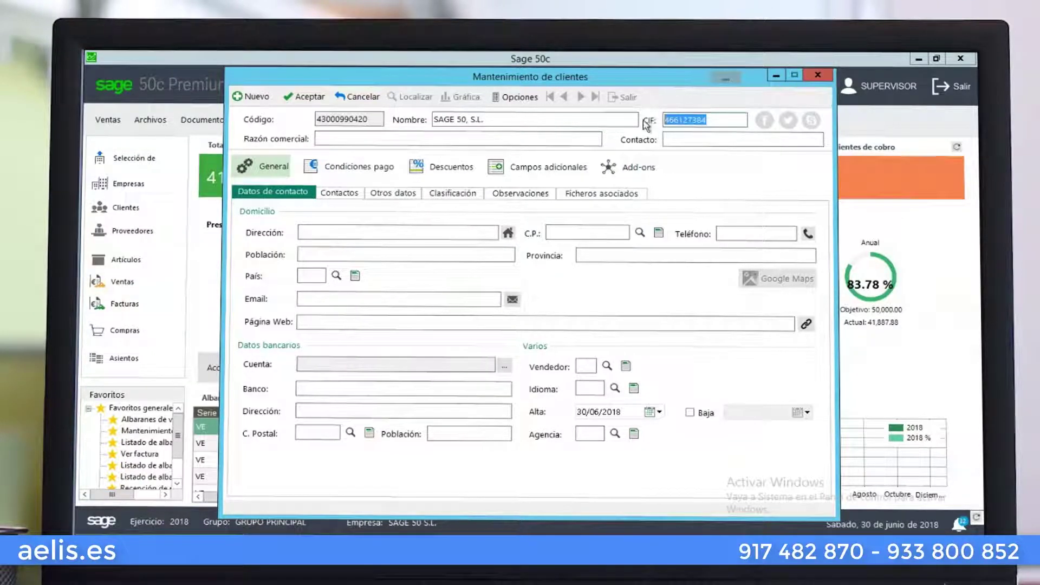
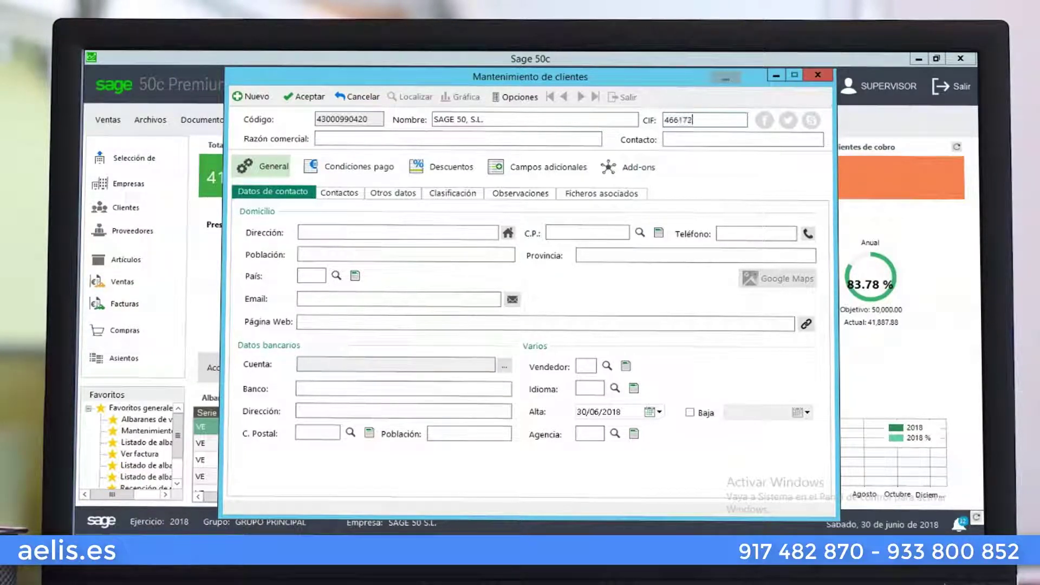
pyautogui.press('Tab')
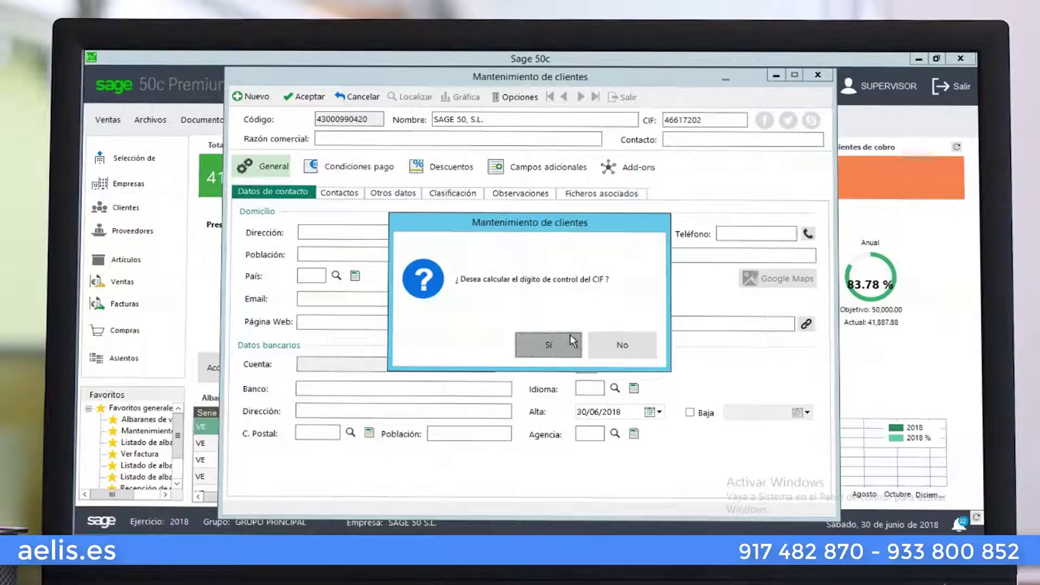
pyautogui.click(567, 340)
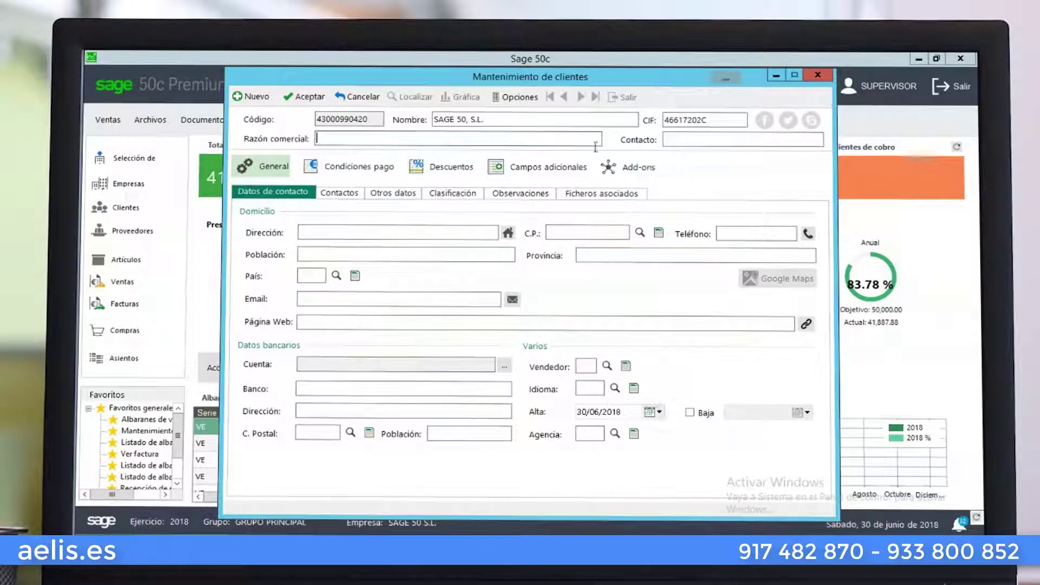
# Fill in the contact person's name and the client's trade name
pyautogui.click(679, 141)
pyautogui.write('JOSÉ LUIS')
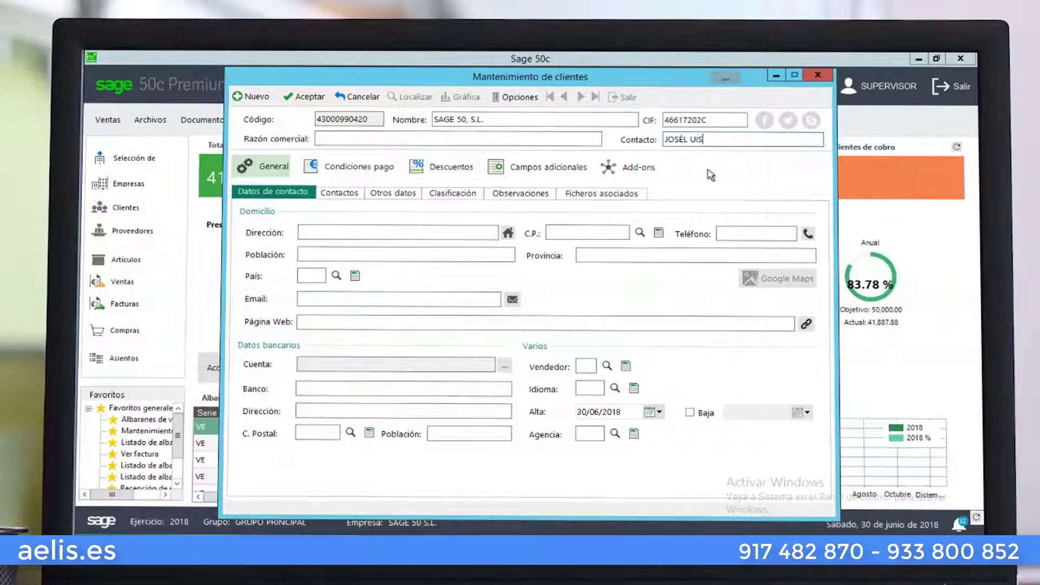
pyautogui.press('BackSpace')
pyautogui.press('BackSpace')
pyautogui.press('BackSpace')
pyautogui.press('BackSpace')
pyautogui.press('BackSpace')
pyautogui.write('LUIS')
pyautogui.press('BackSpace')
pyautogui.press('BackSpace')
pyautogui.press('BackSpace')
pyautogui.press('BackSpace')
pyautogui.press('BackSpace')
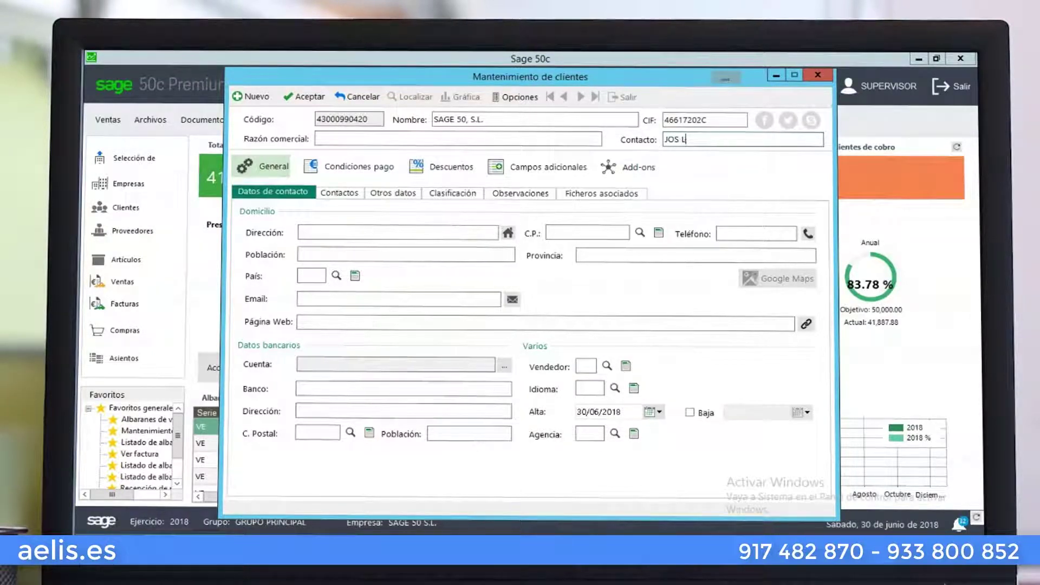
pyautogui.write('É LUIS')
pyautogui.click(335, 139)
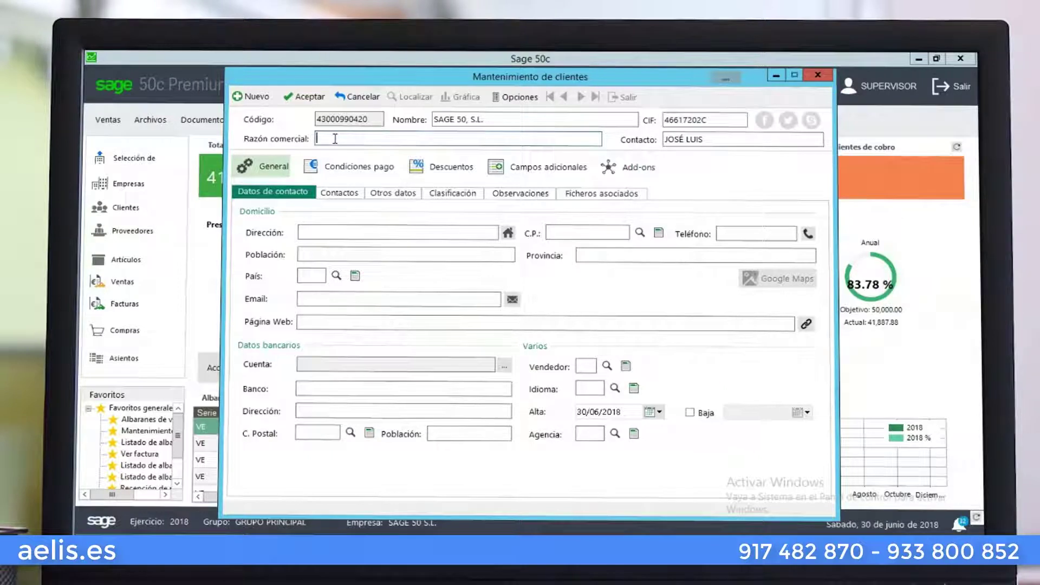
pyautogui.write('JOSE LUIS')
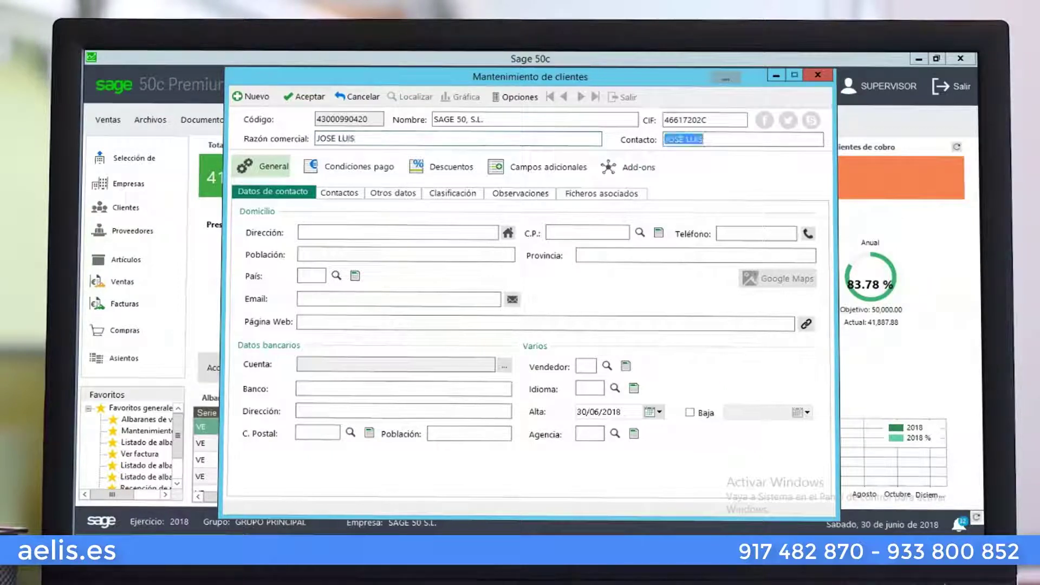
# Enter the street address, pick the first postal code from the lookup list, and add the phone number
pyautogui.click(328, 234)
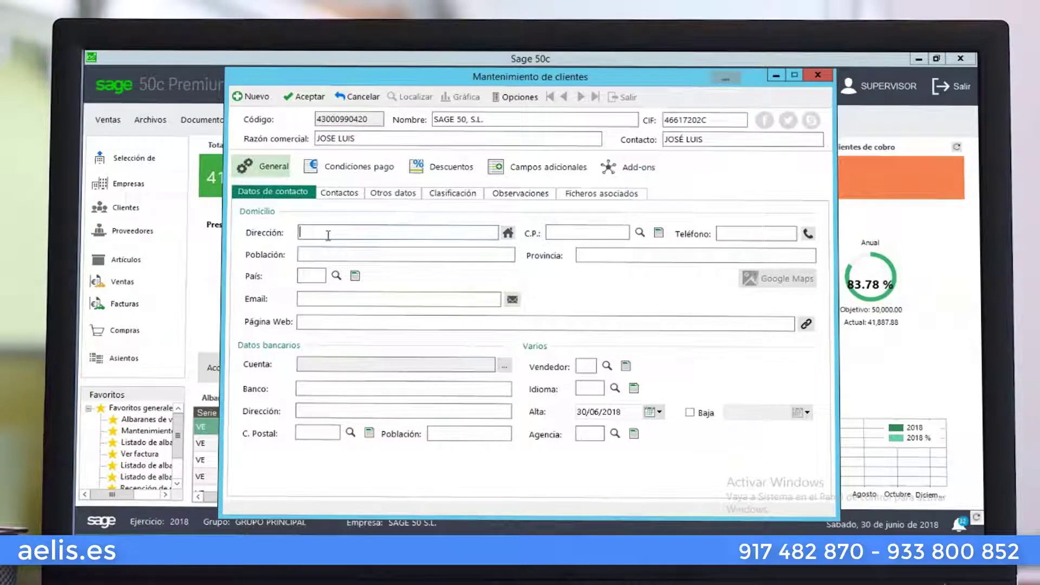
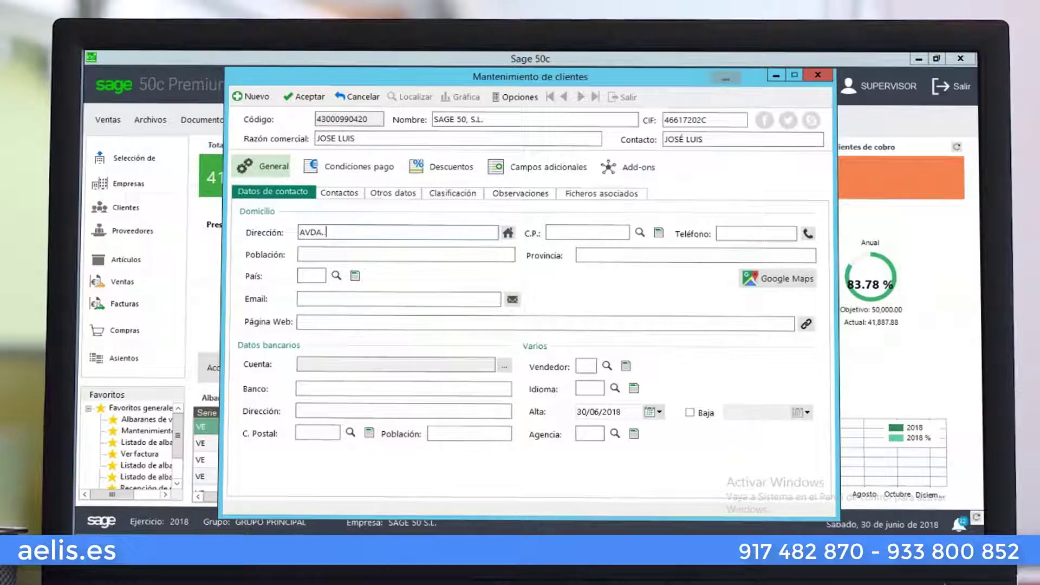
pyautogui.press('Tab')
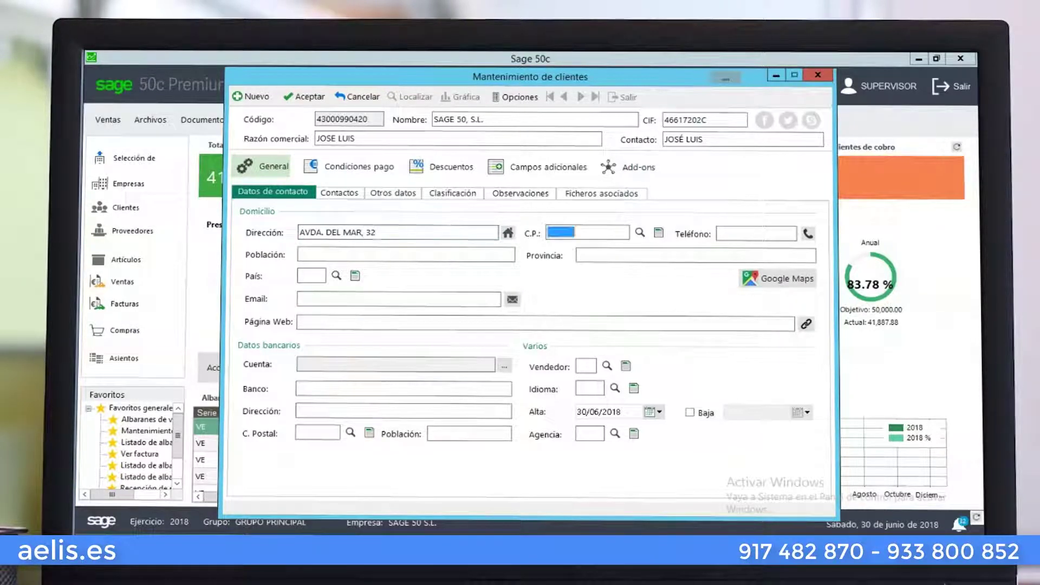
pyautogui.click(640, 233)
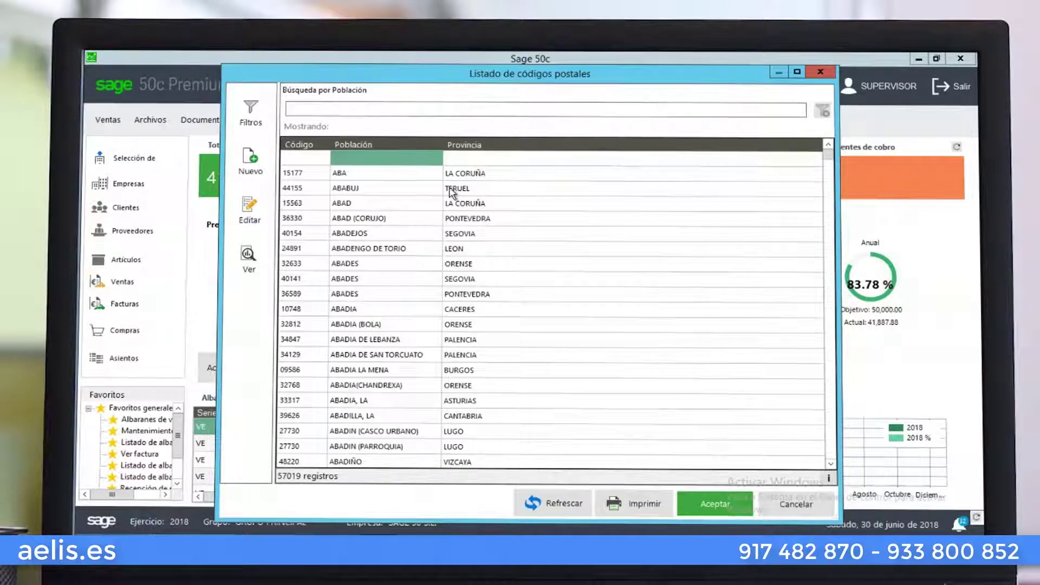
pyautogui.click(459, 176)
pyautogui.press('Return')
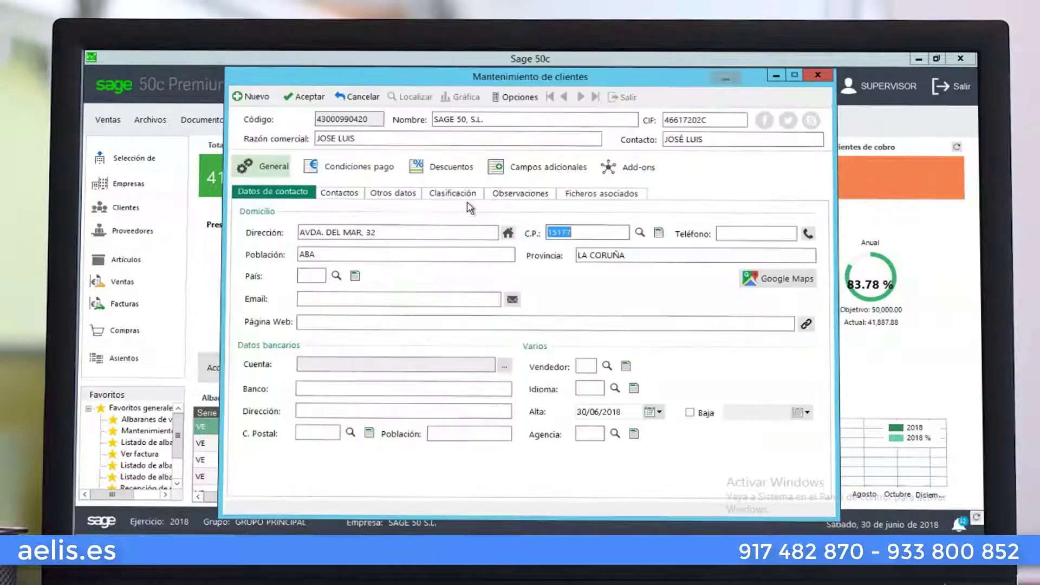
pyautogui.click(745, 238)
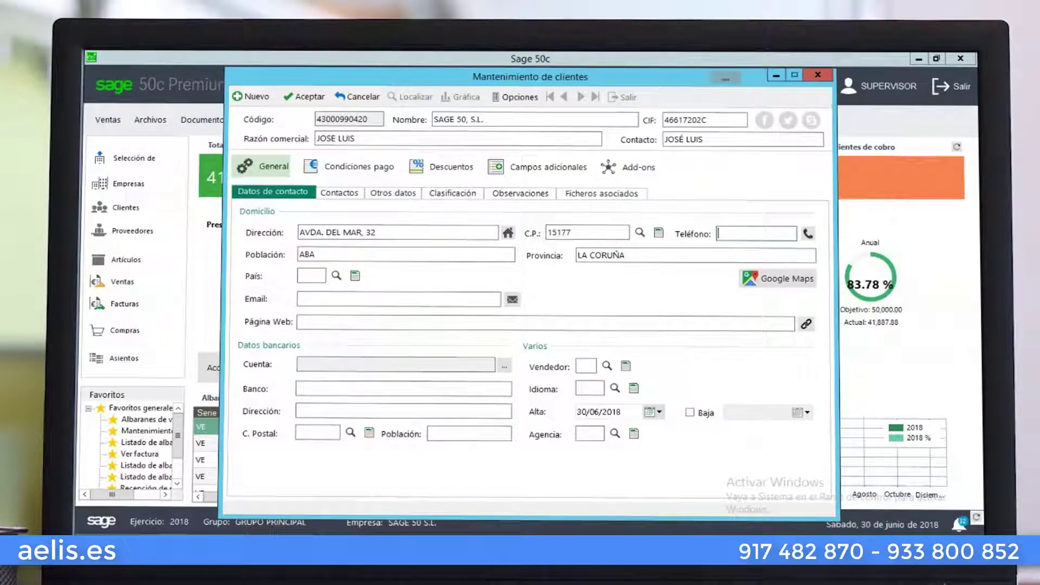
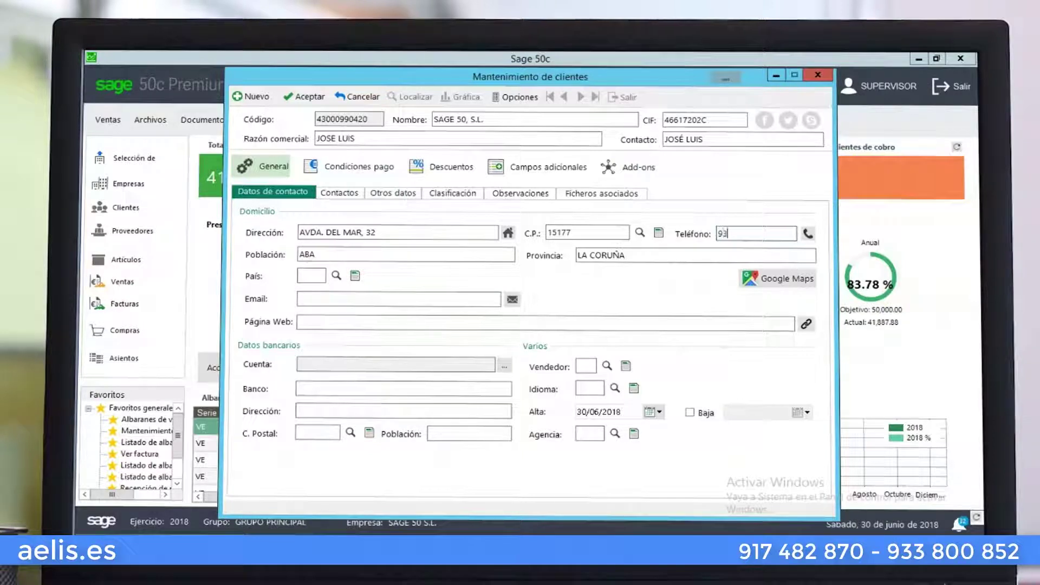
pyautogui.click(310, 275)
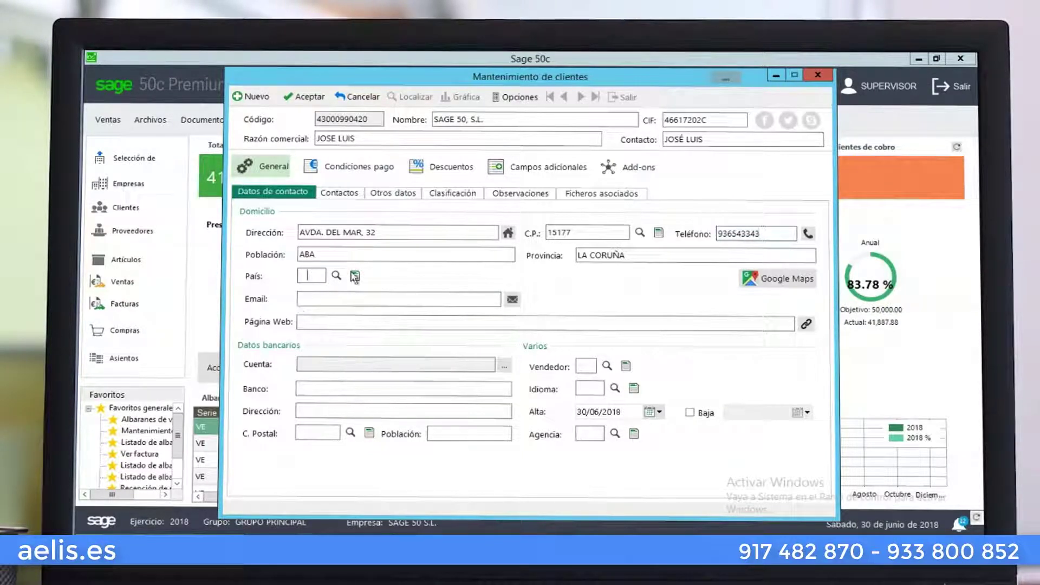
pyautogui.click(337, 276)
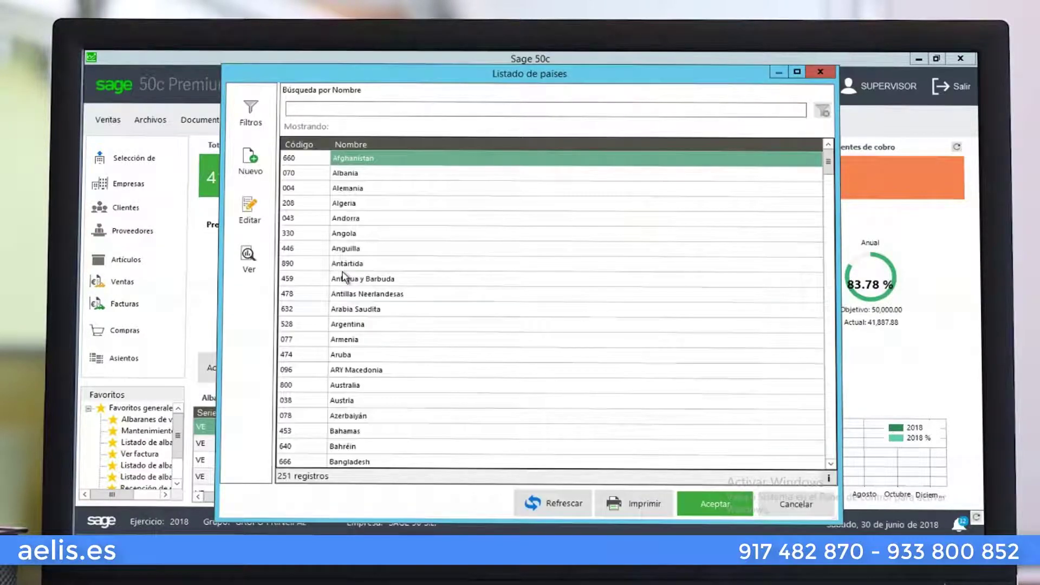
pyautogui.write('ESPA')
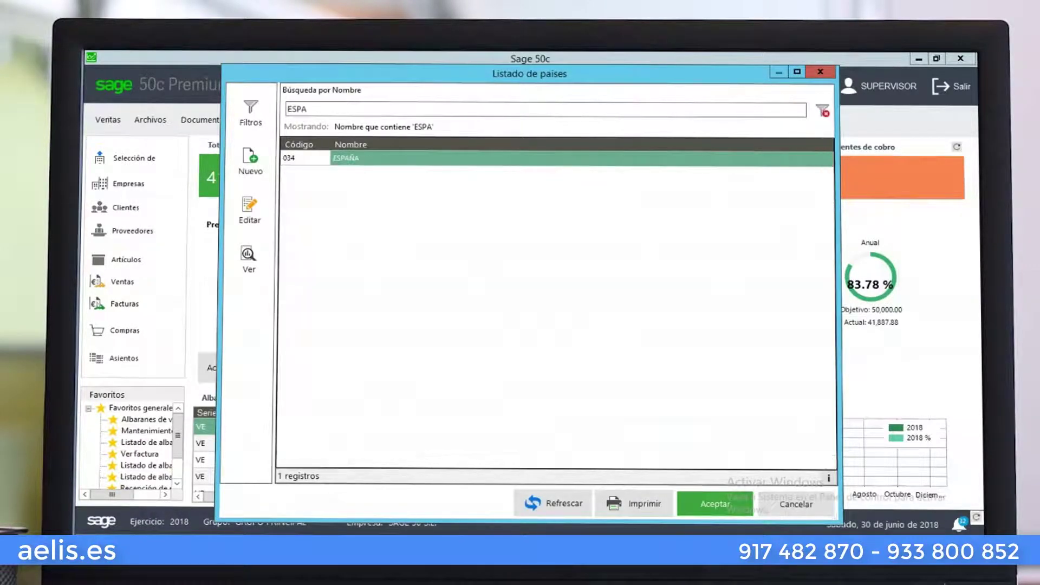
pyautogui.press('Return')
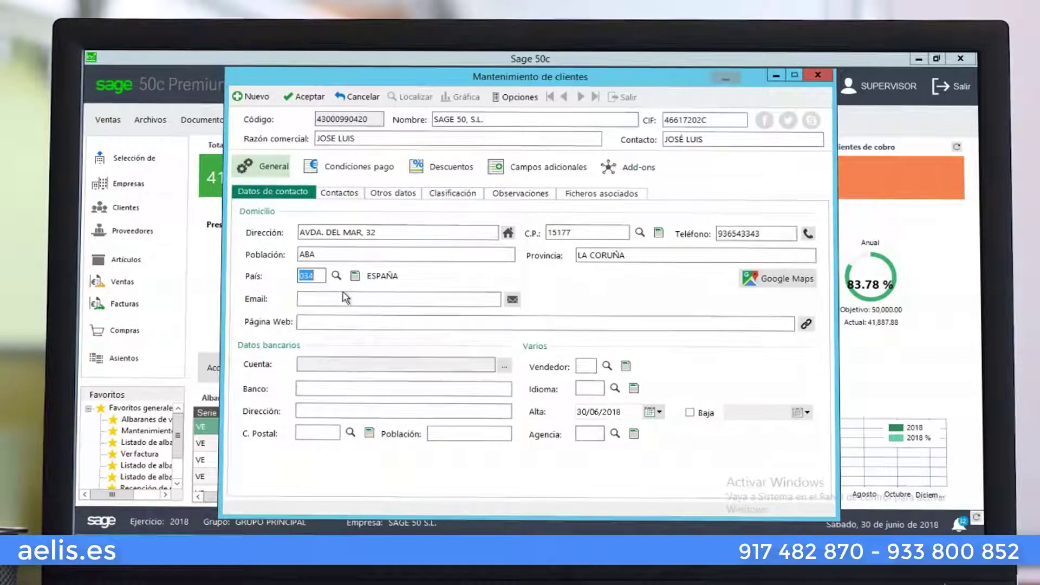
pyautogui.click(344, 299)
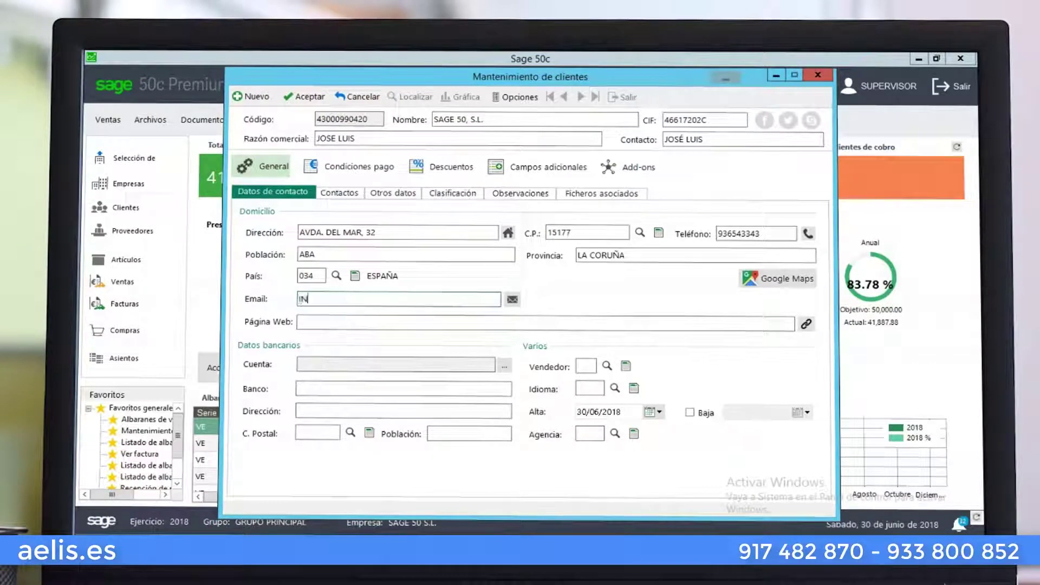
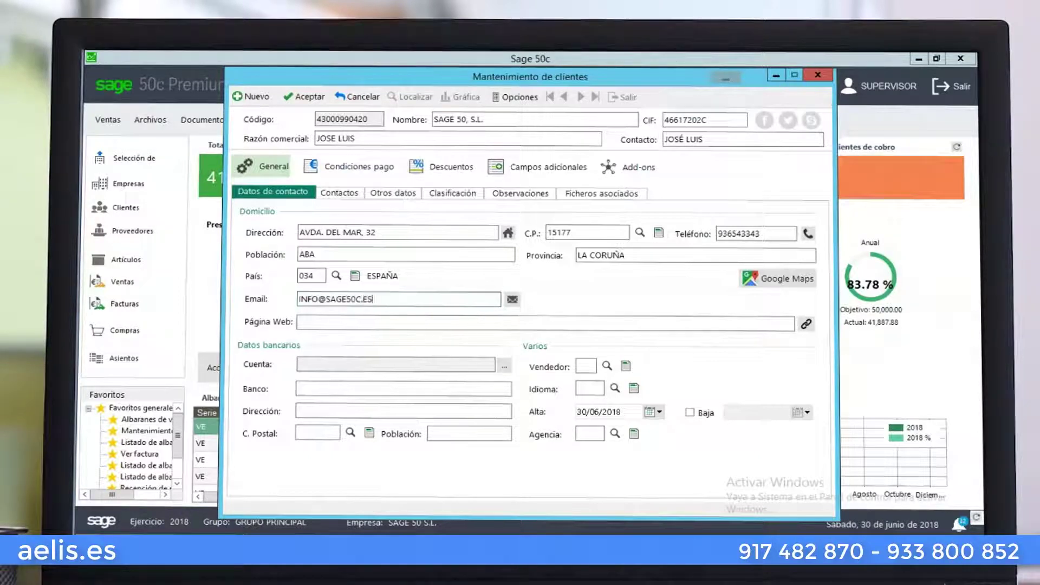
pyautogui.press('Tab')
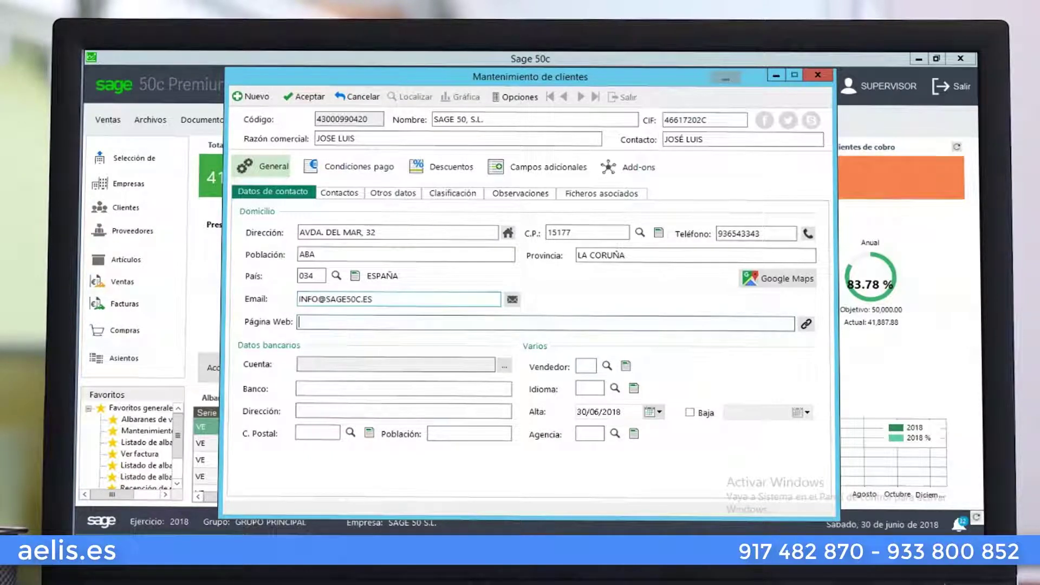
pyautogui.write('WWW.SAGE50C')
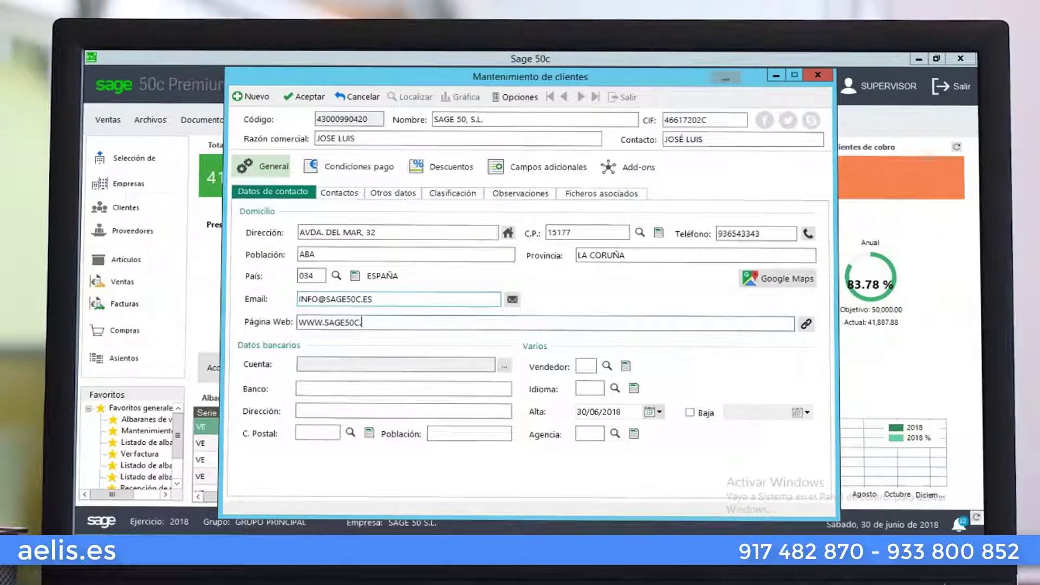
pyautogui.write('.COM')
pyautogui.press('Tab')
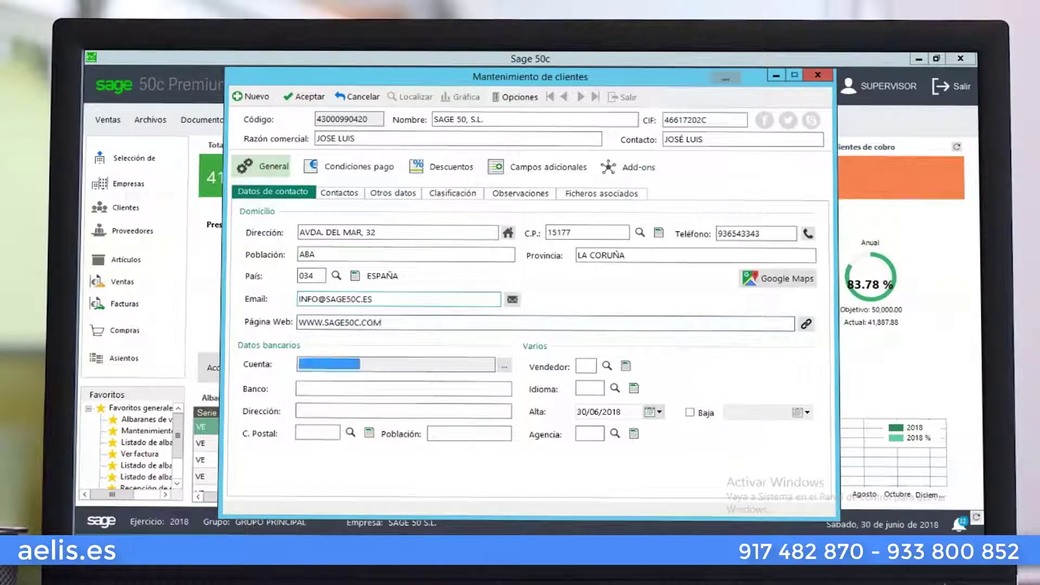
# Pick VENDEDOR POR DEFECTO (01) from Listado de vendedores as salesperson and open its record
pyautogui.click(586, 366)
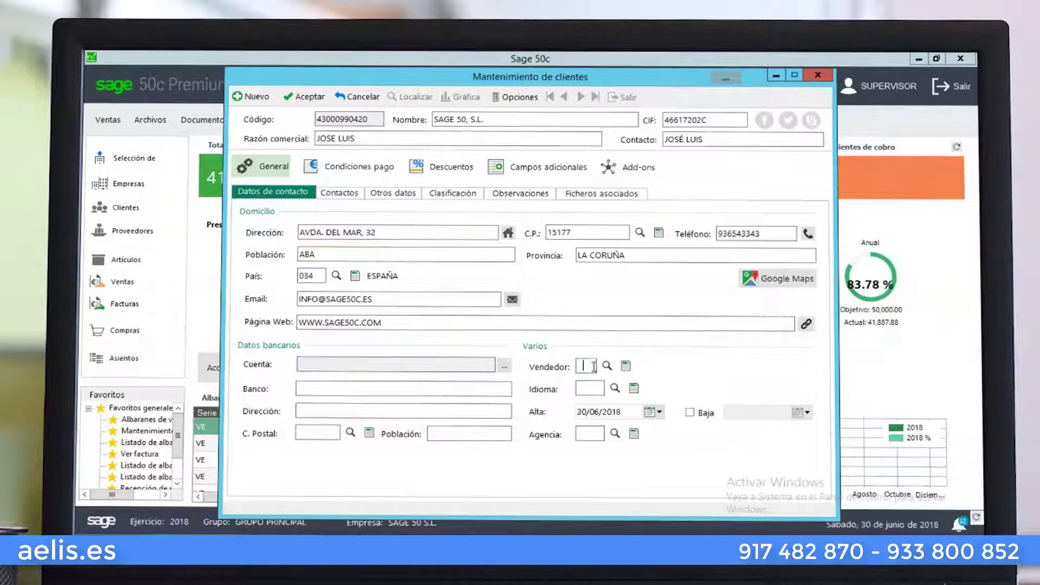
pyautogui.click(607, 366)
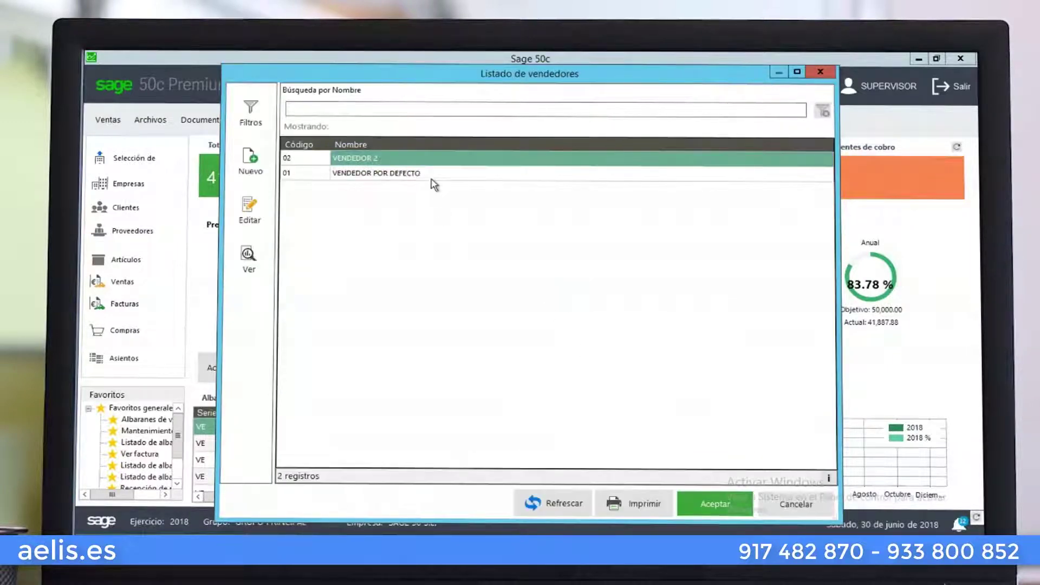
pyautogui.click(432, 174)
pyautogui.doubleClick(434, 175)
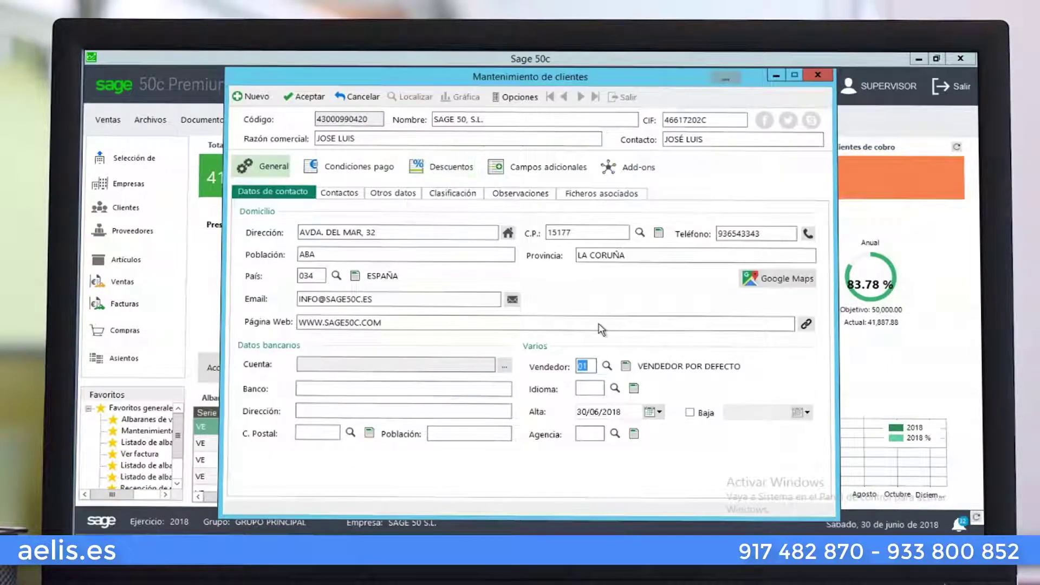
pyautogui.click(626, 368)
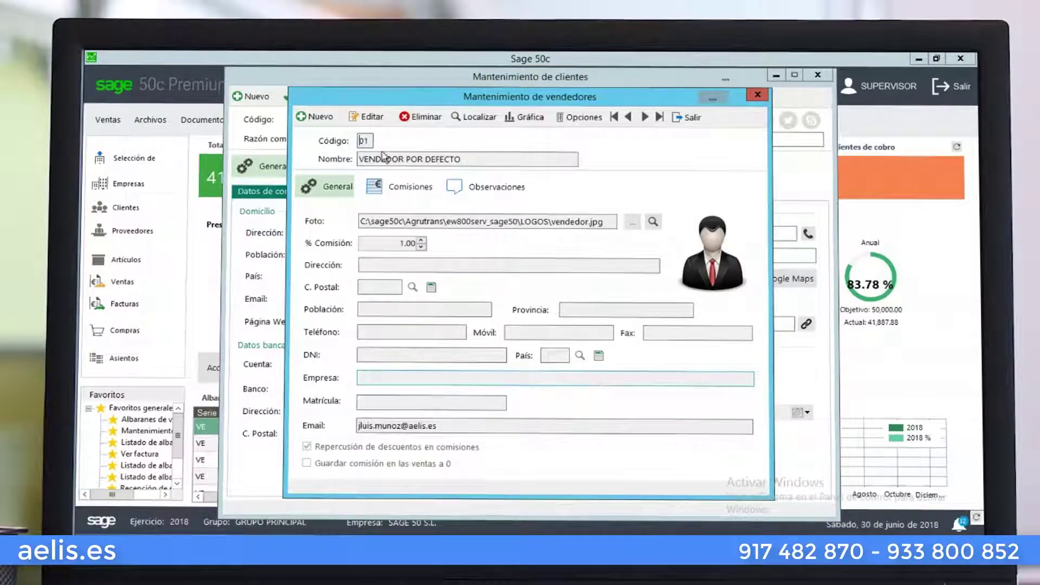
# Start a trial salesperson with code 99 named VENDEDOR 99
pyautogui.click(329, 122)
pyautogui.click(330, 121)
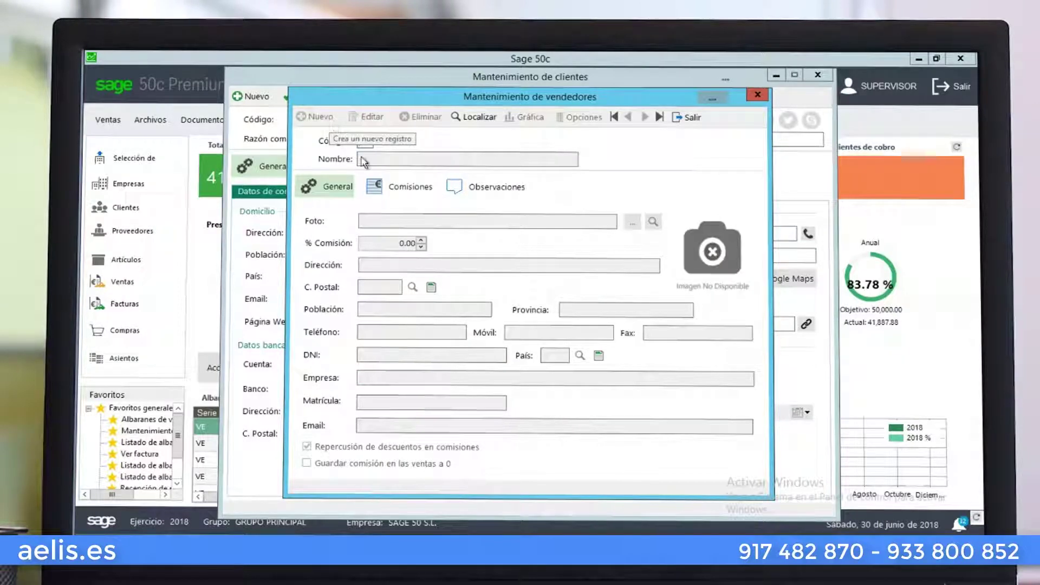
pyautogui.write('01')
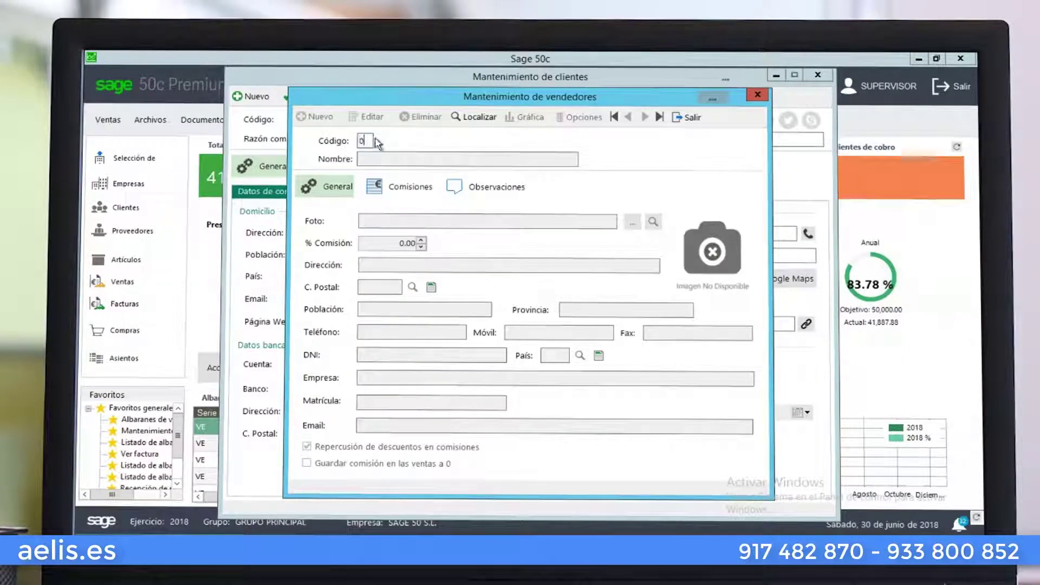
pyautogui.press('BackSpace')
pyautogui.press('BackSpace')
pyautogui.write('99')
pyautogui.press('Tab')
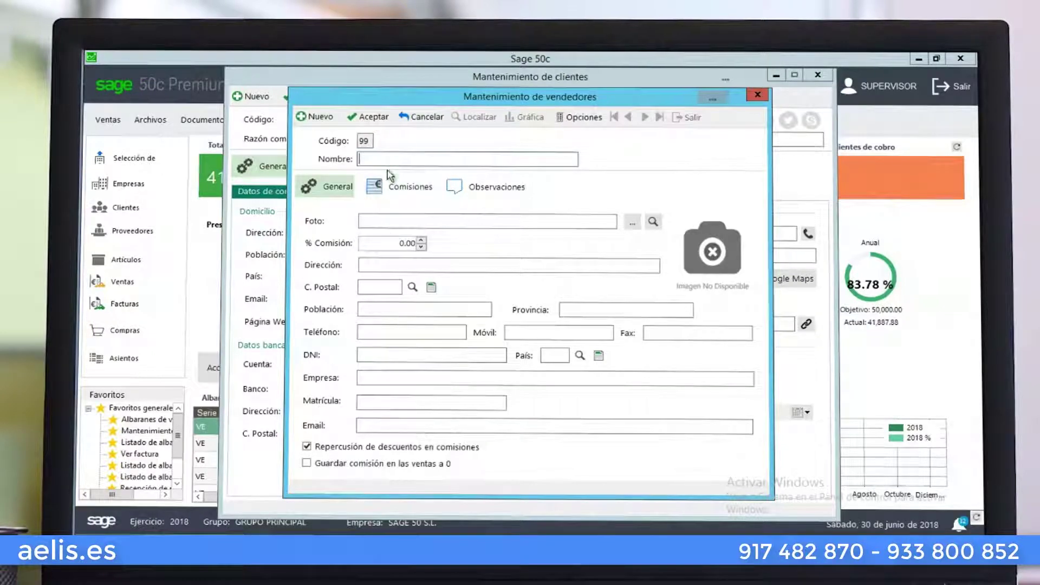
pyautogui.write('VENDEDOR 99')
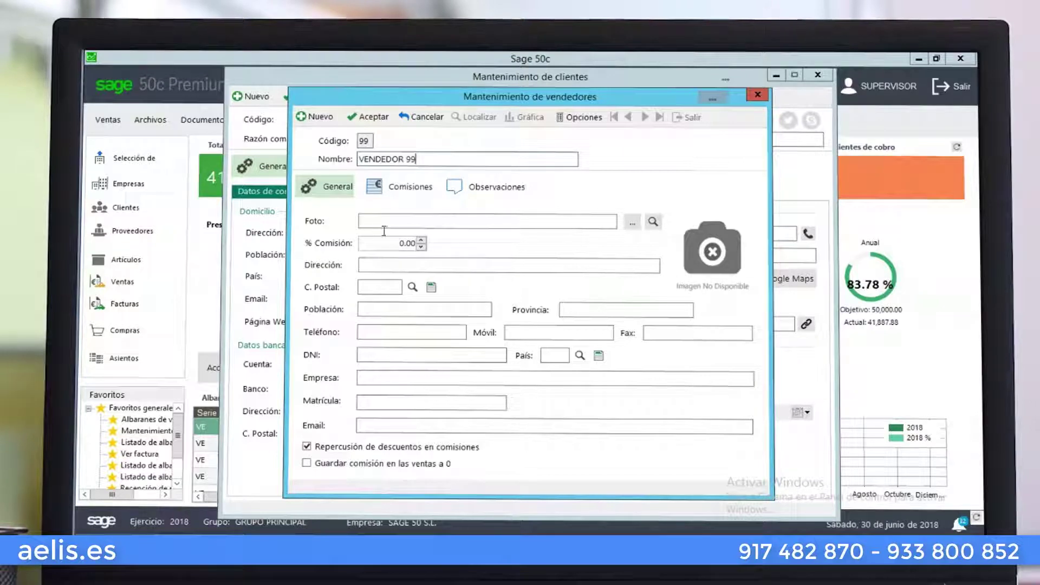
# Cancel the trial salesperson, close the window, save the client and view its Contactos tab
pyautogui.click(411, 119)
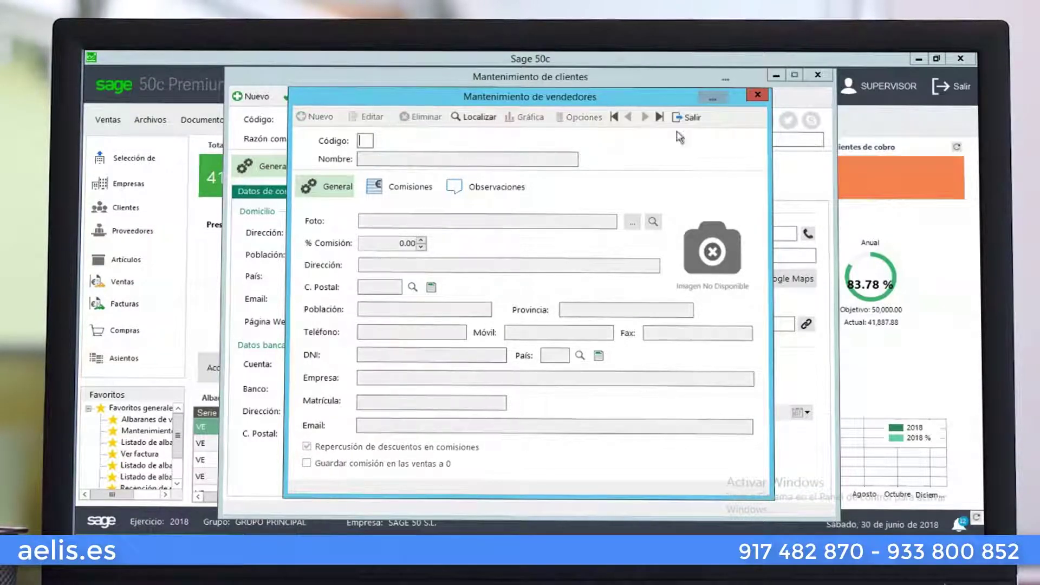
pyautogui.click(688, 119)
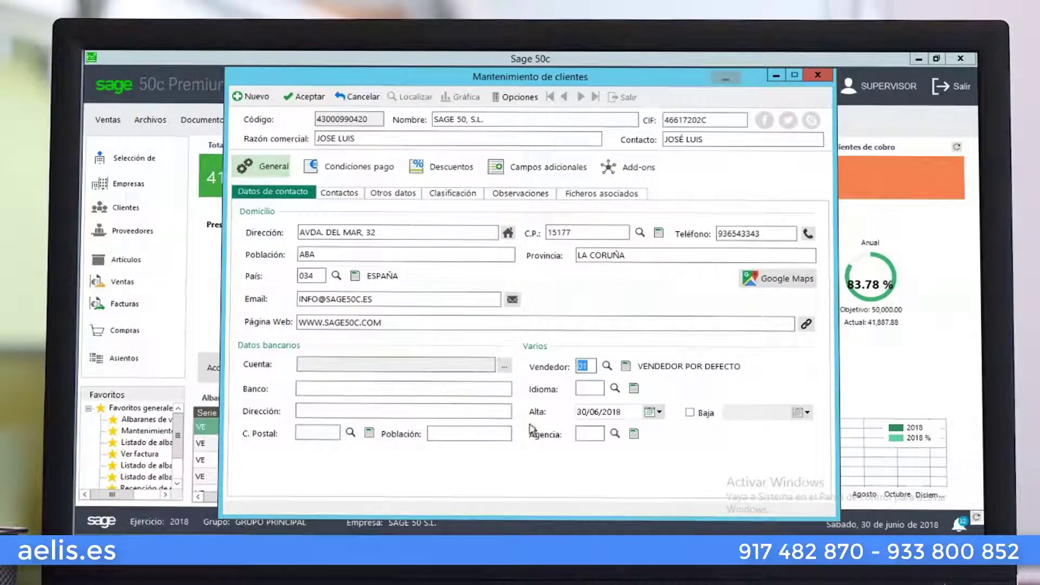
pyautogui.click(296, 99)
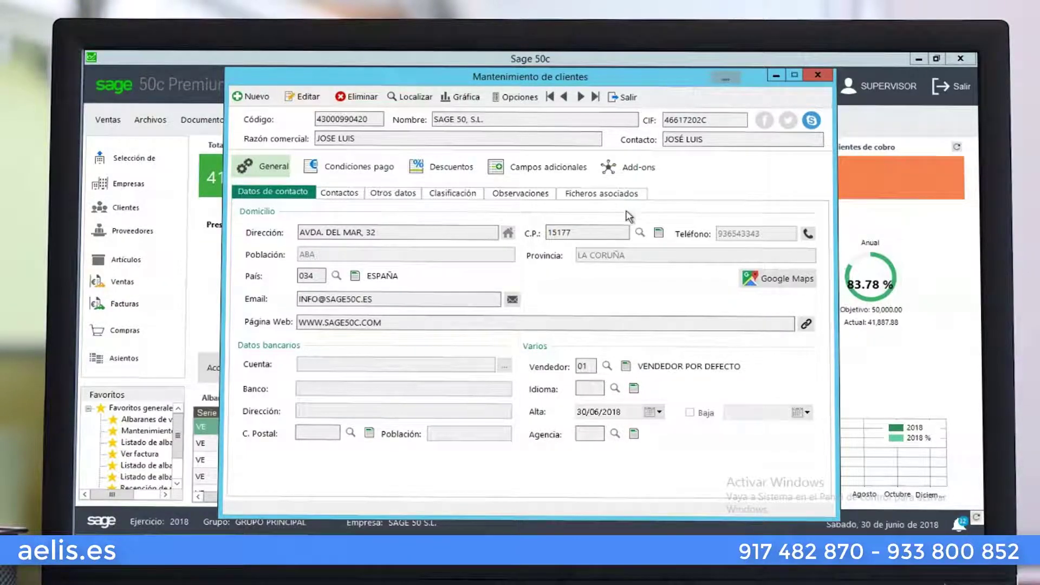
pyautogui.click(331, 195)
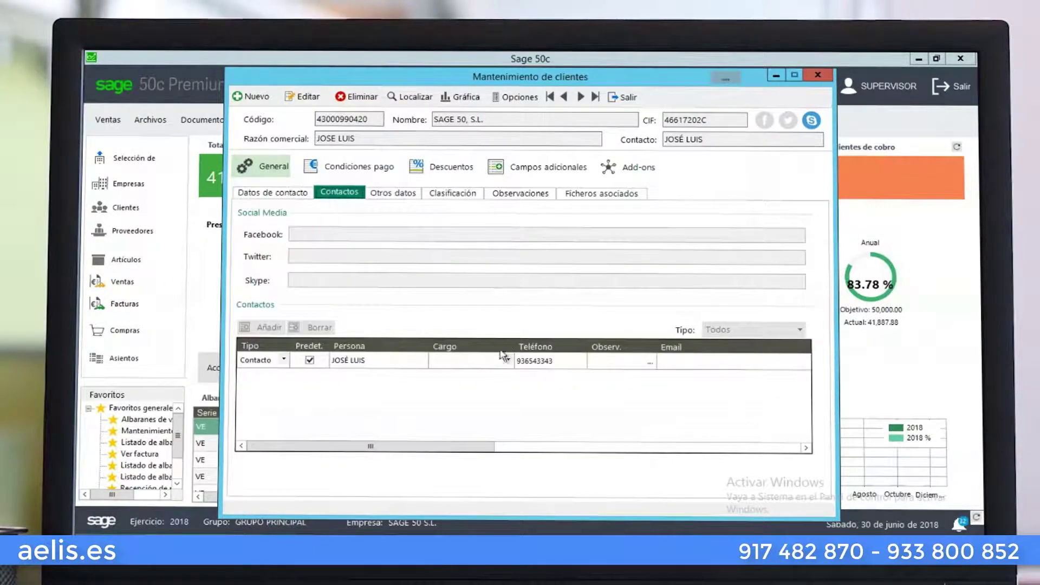
# Add a new contact row with the person's name and position GERENTE
pyautogui.click(307, 99)
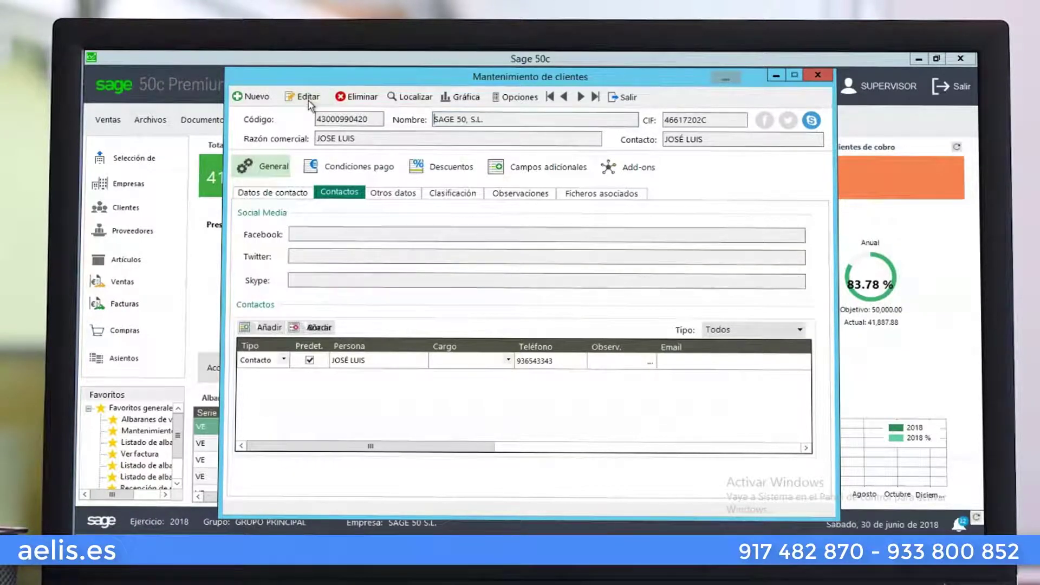
pyautogui.click(268, 327)
pyautogui.click(350, 375)
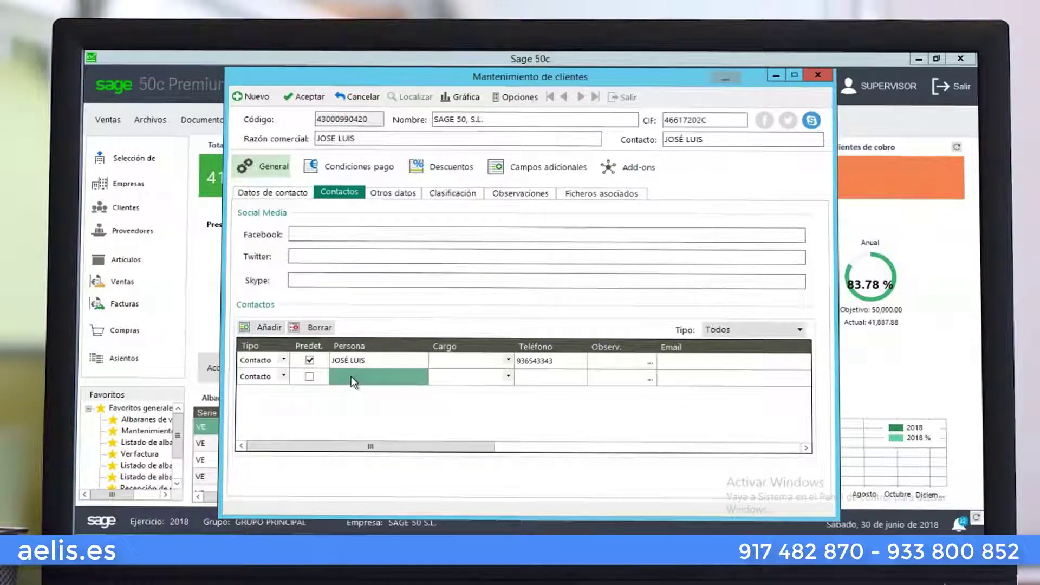
pyautogui.click(350, 375)
pyautogui.write('P')
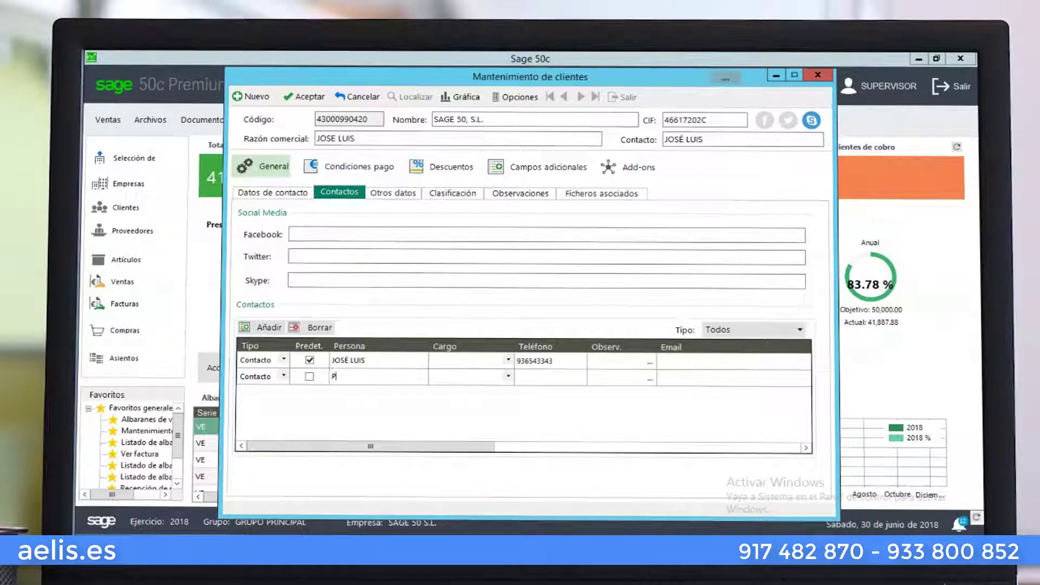
pyautogui.write('EDRO')
pyautogui.press('Tab')
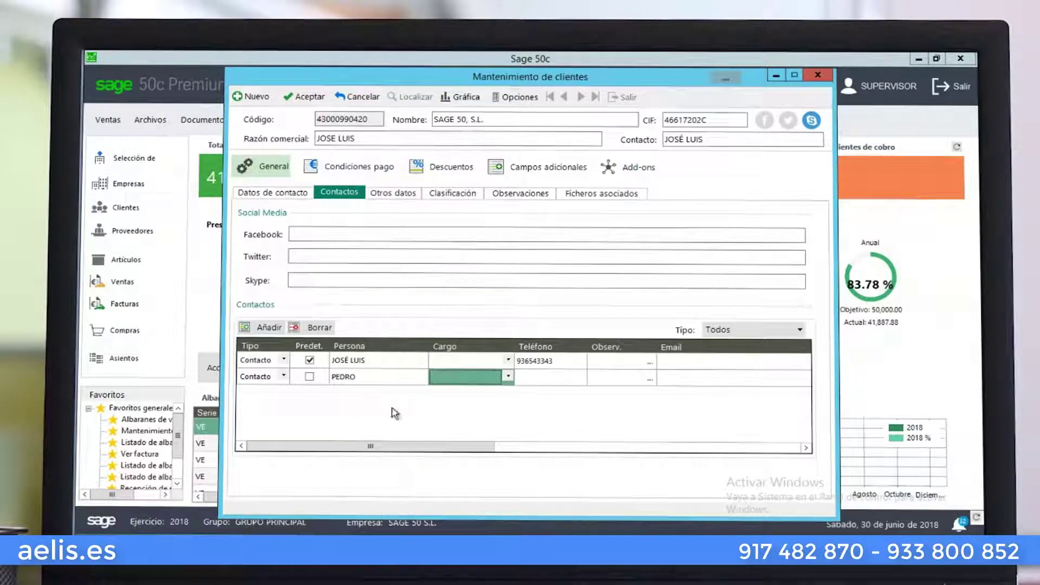
pyautogui.click(508, 377)
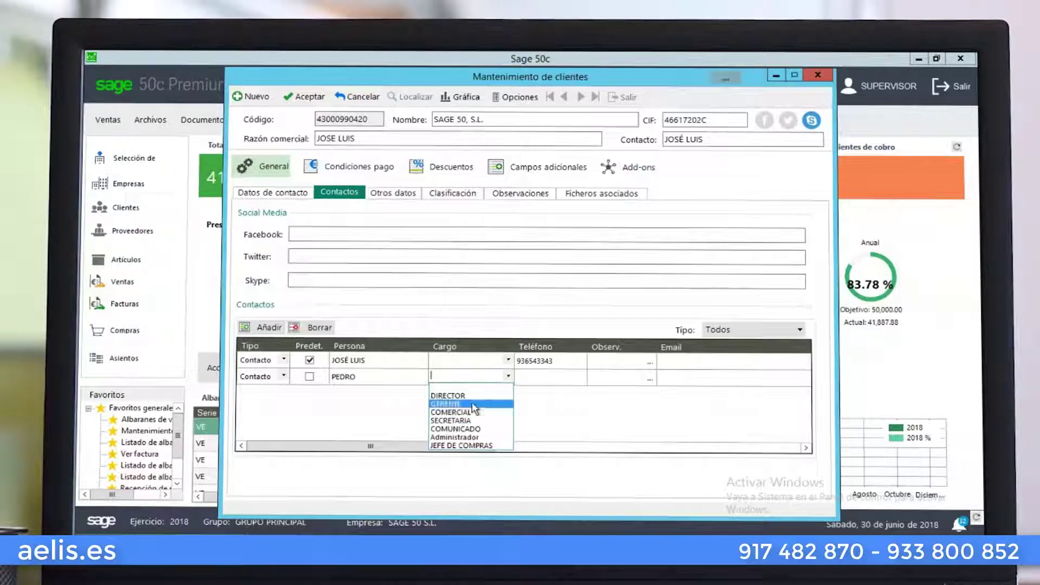
pyautogui.click(475, 404)
# Enter the contact's phone, the note MÁS ANTIGUEDAD, and the contact's e-mail address
pyautogui.click(539, 378)
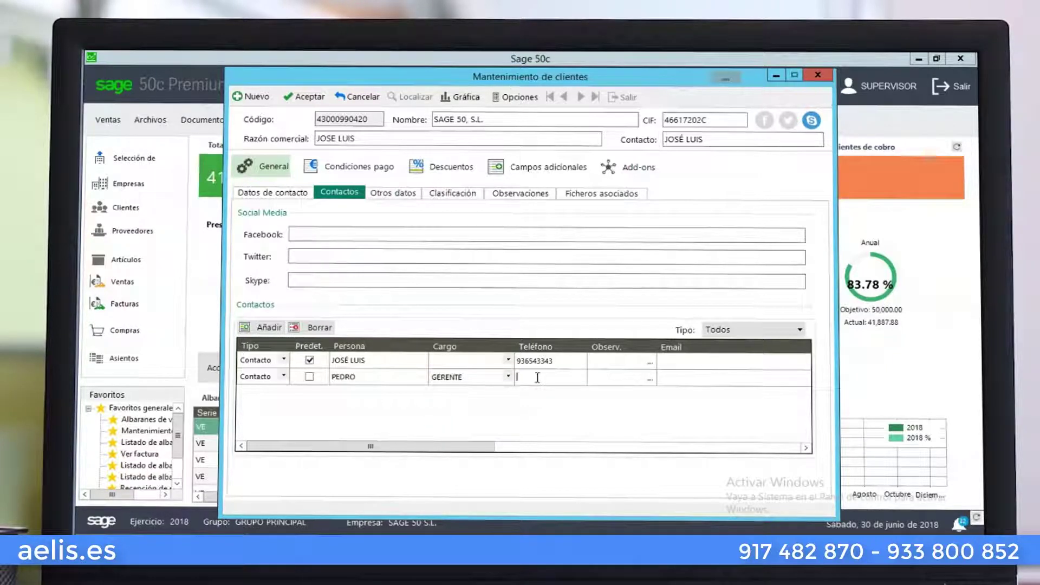
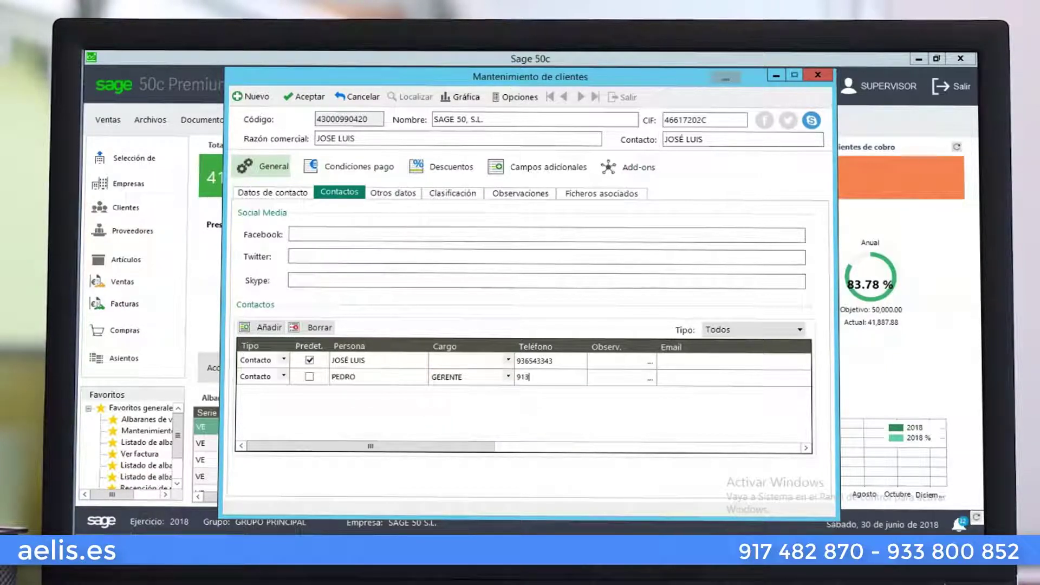
pyautogui.press('Tab')
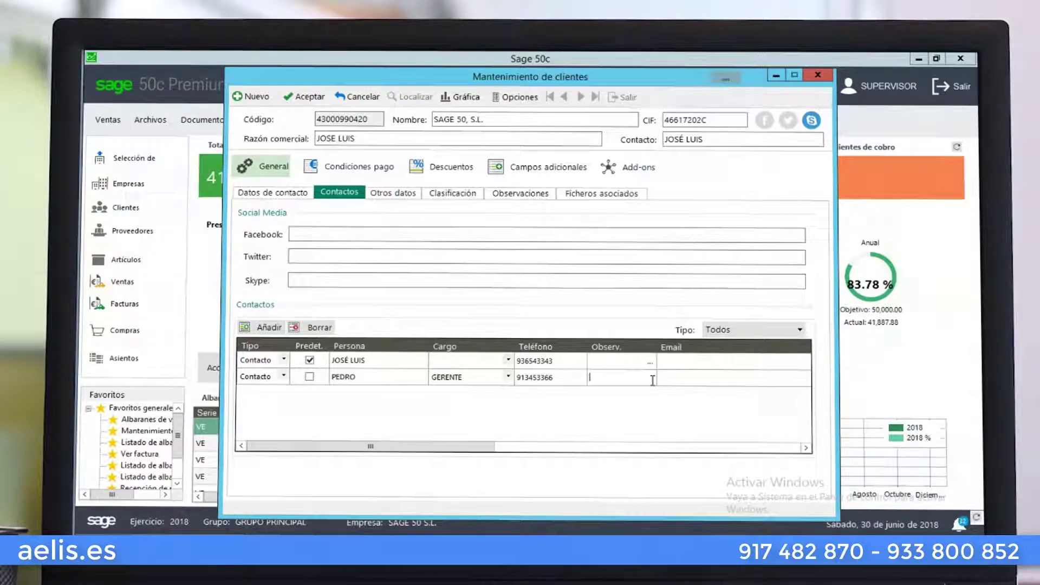
pyautogui.write('AÁS')
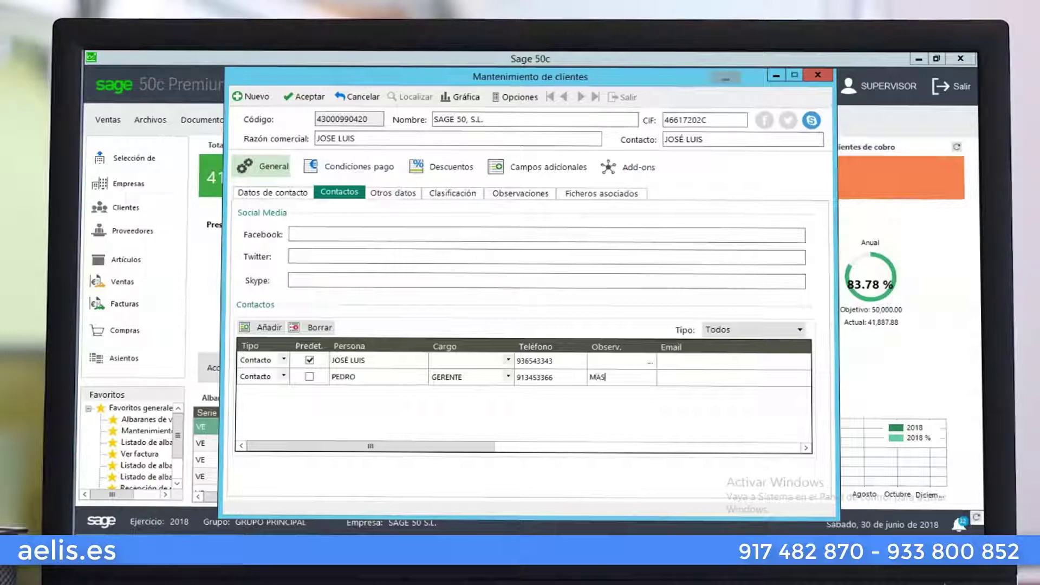
pyautogui.write(' ANTIGU')
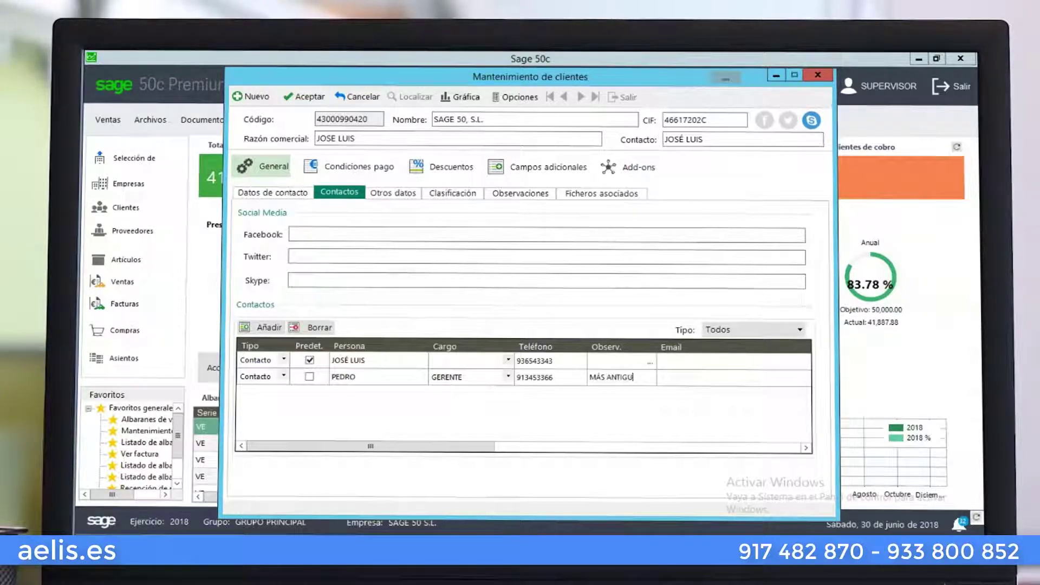
pyautogui.write('EDAD')
pyautogui.press('Tab')
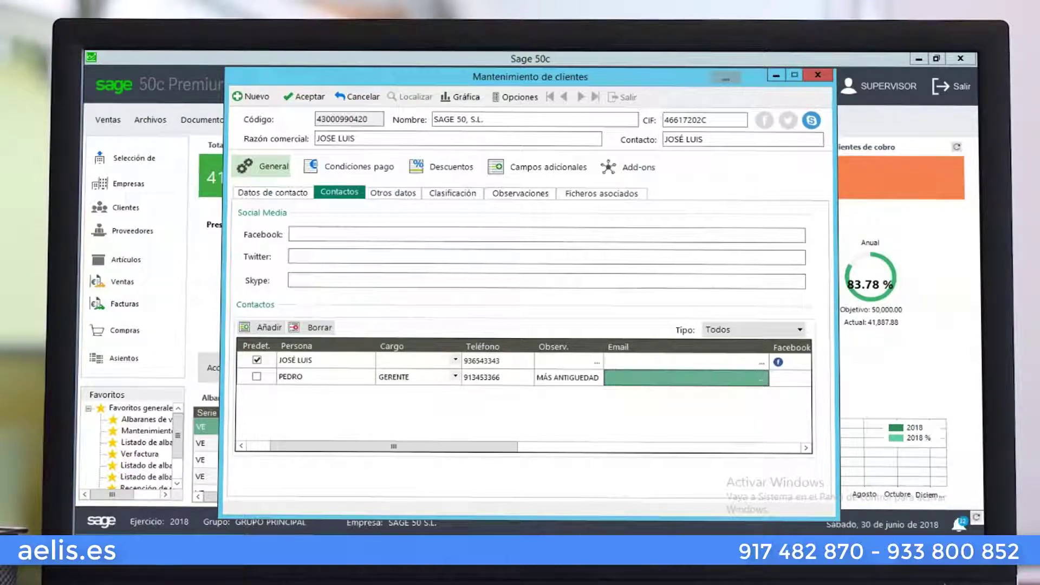
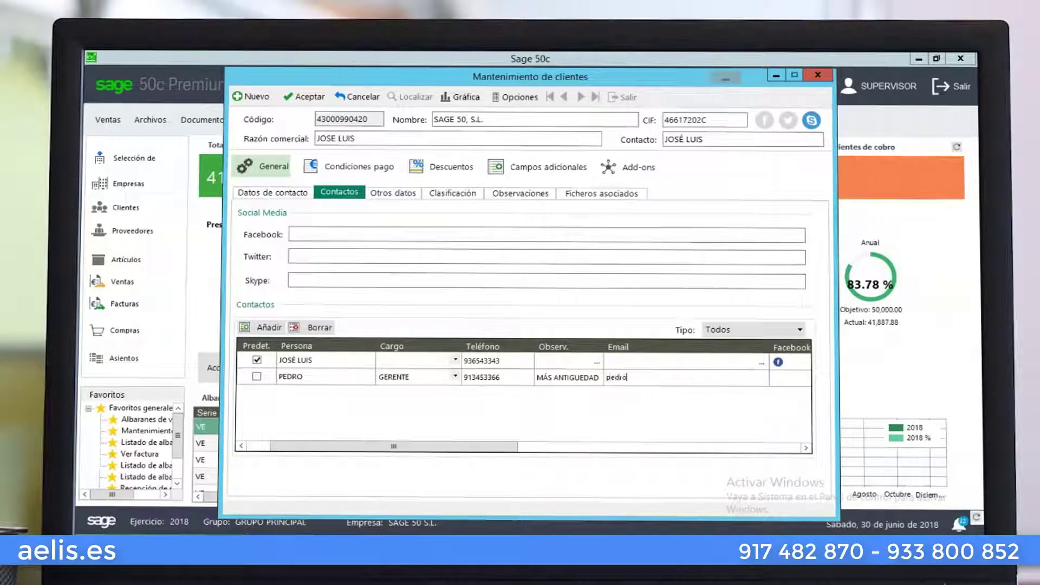
pyautogui.press('Tab')
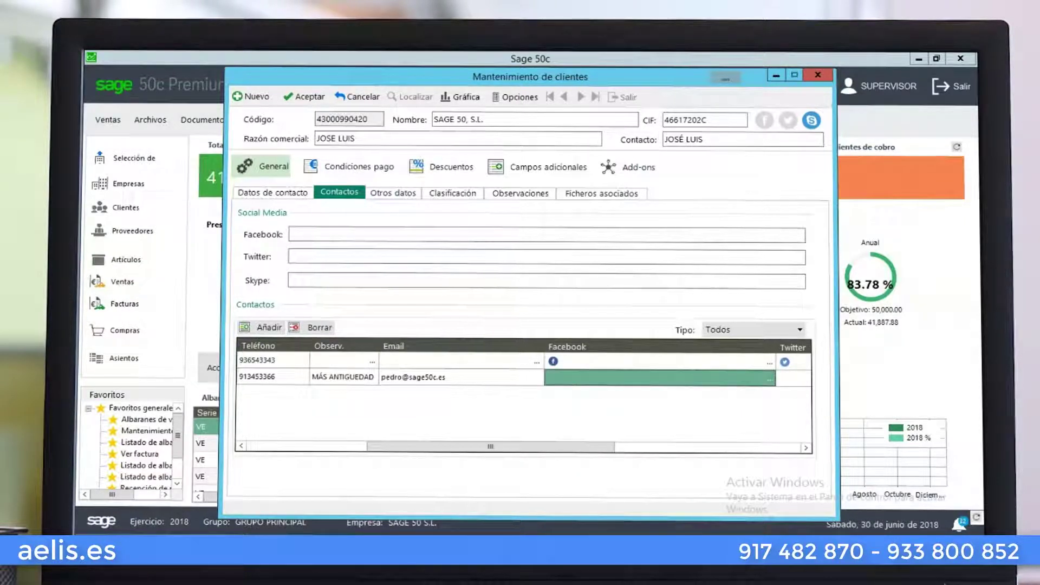
pyautogui.press('Tab')
pyautogui.press('Tab')
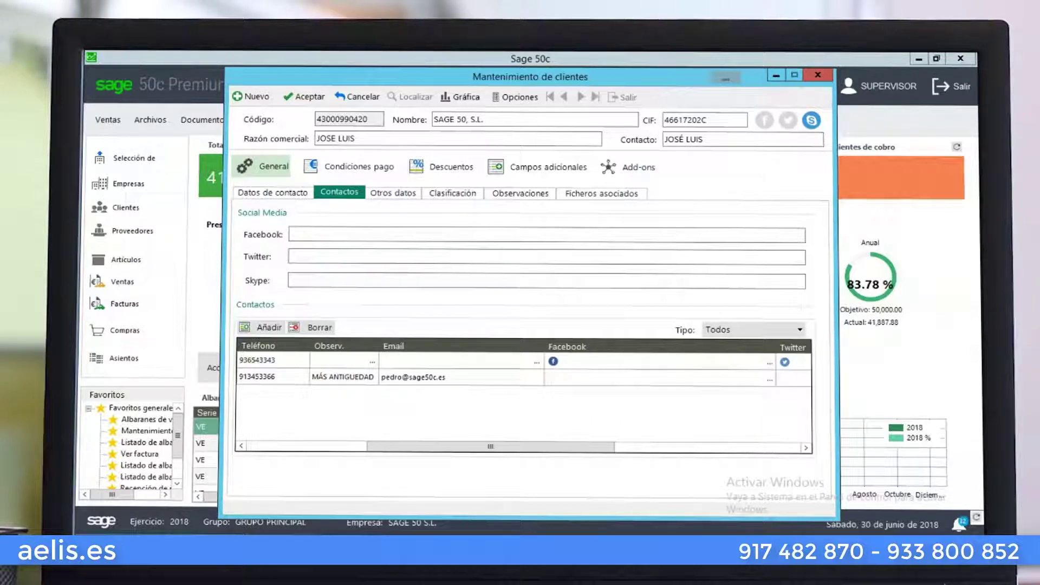
# Review the client's Facebook and Skype fields, then switch to the Otros datos section
pyautogui.moveTo(586, 450); pyautogui.dragTo(350, 439)
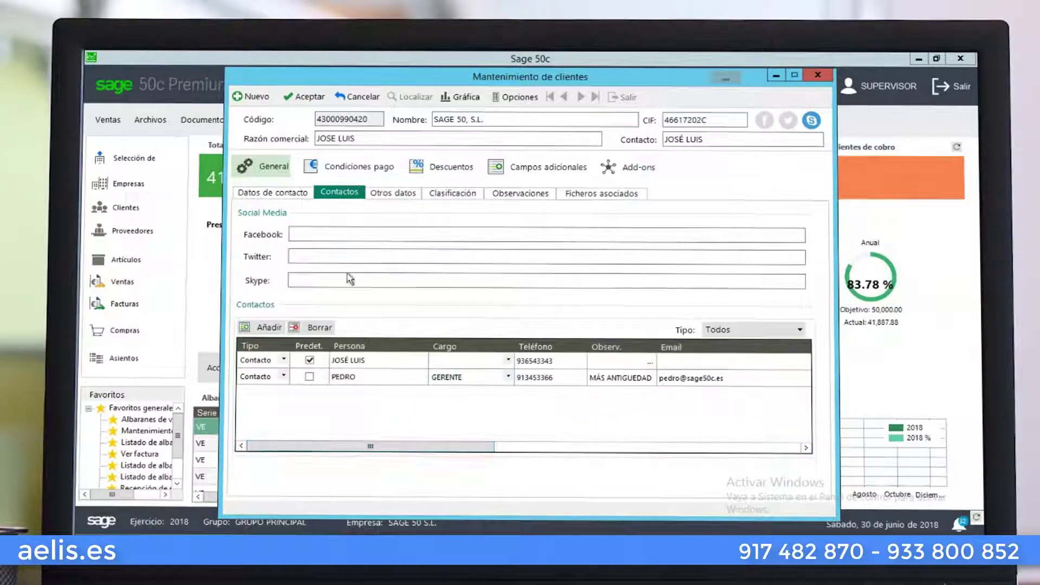
pyautogui.click(330, 236)
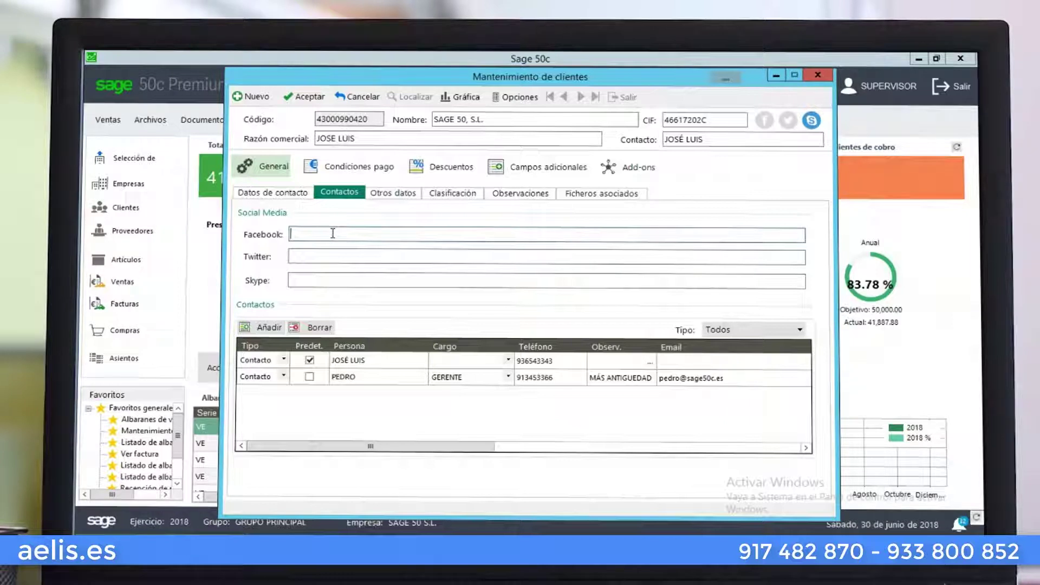
pyautogui.click(330, 279)
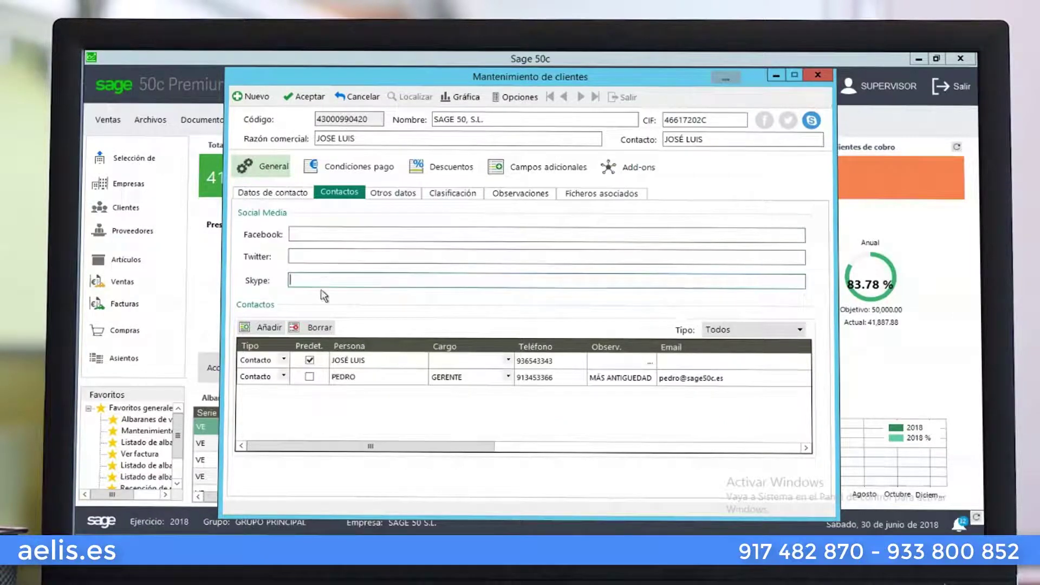
pyautogui.click(373, 191)
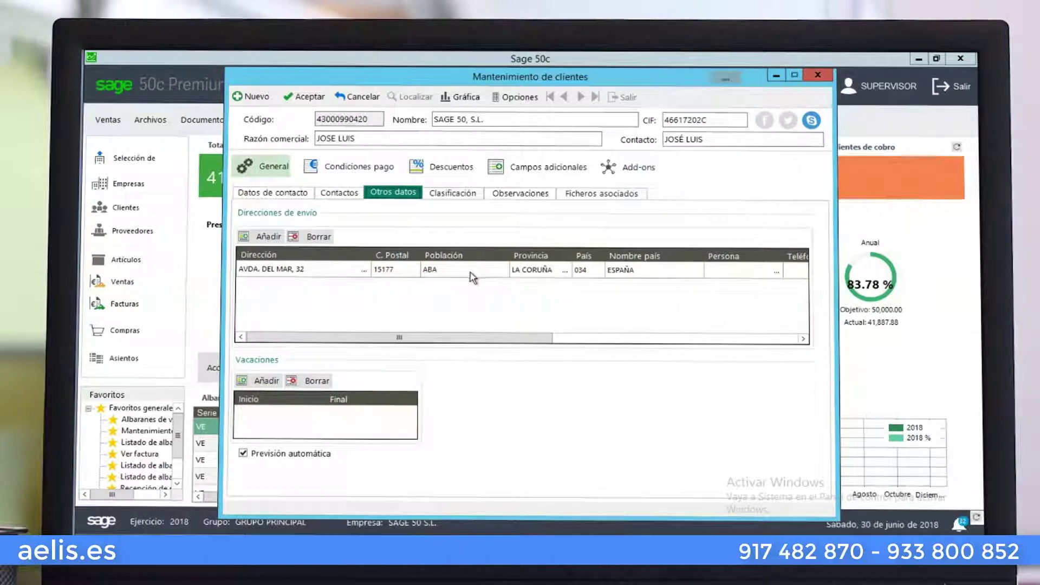
# Add a second shipping address with postcode ABADES, ORENSE and country code 034
pyautogui.click(277, 238)
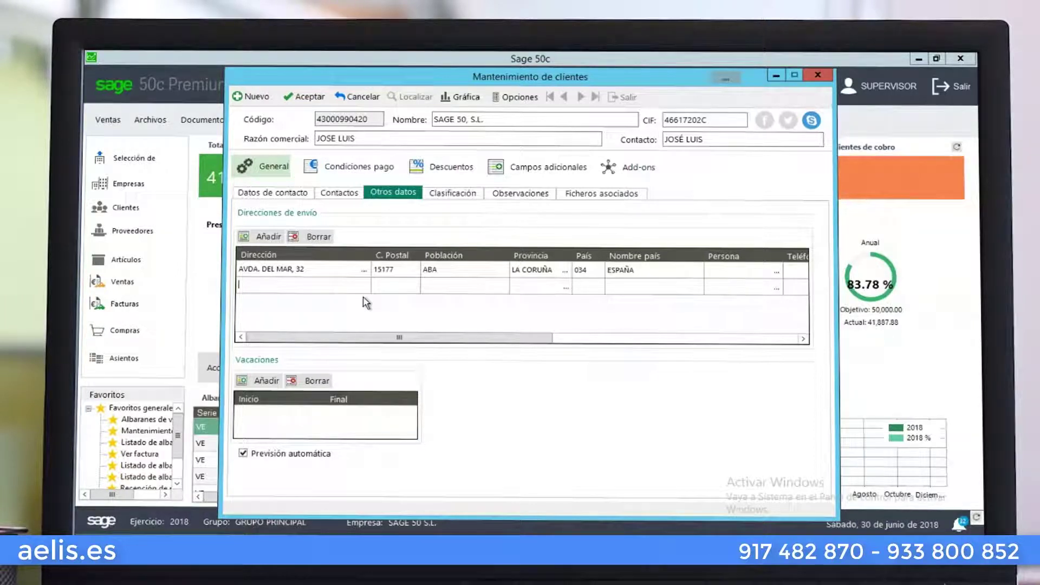
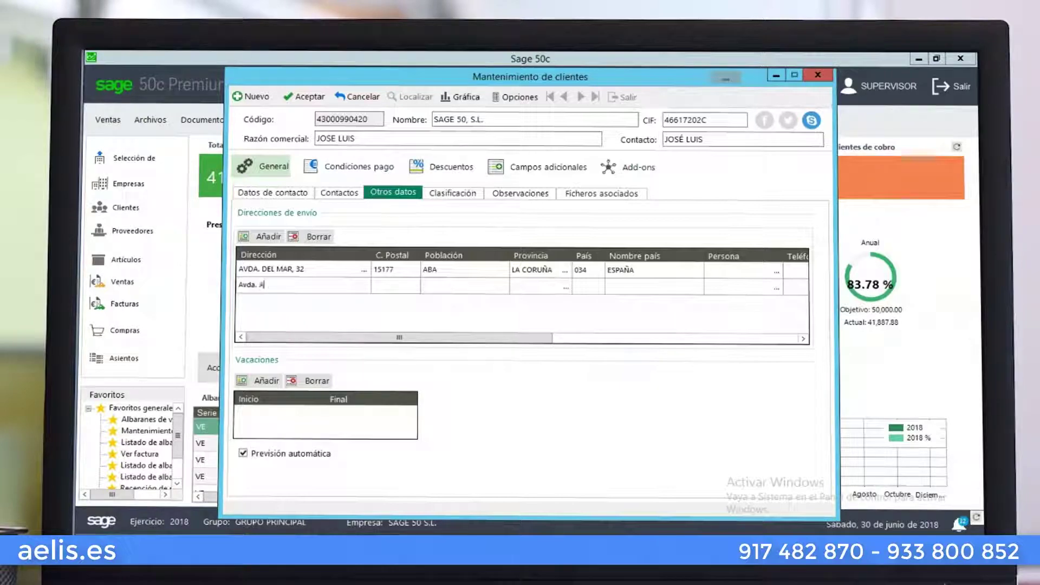
pyautogui.press('Tab')
pyautogui.press('F5')
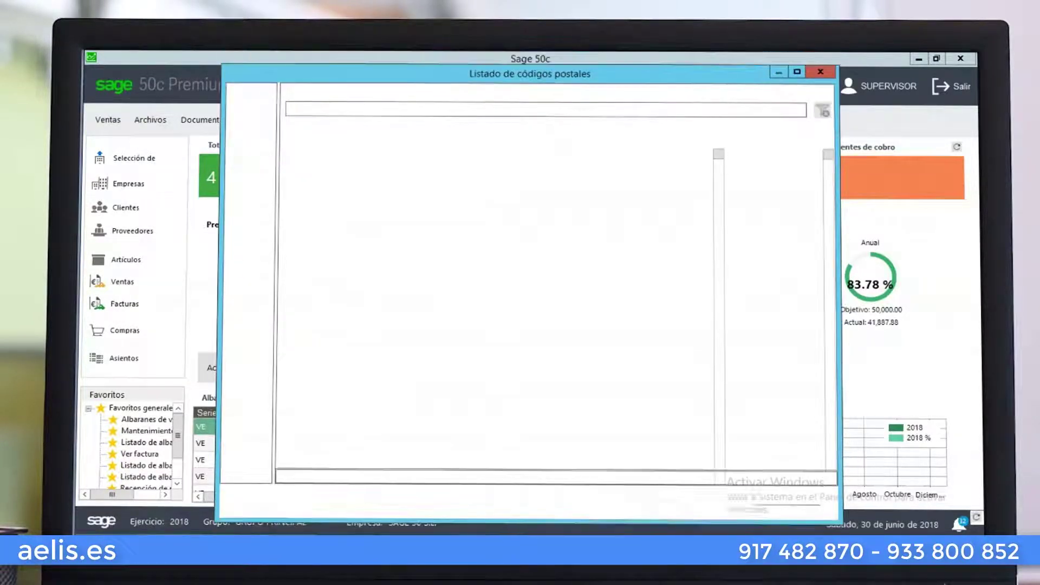
pyautogui.click(468, 263)
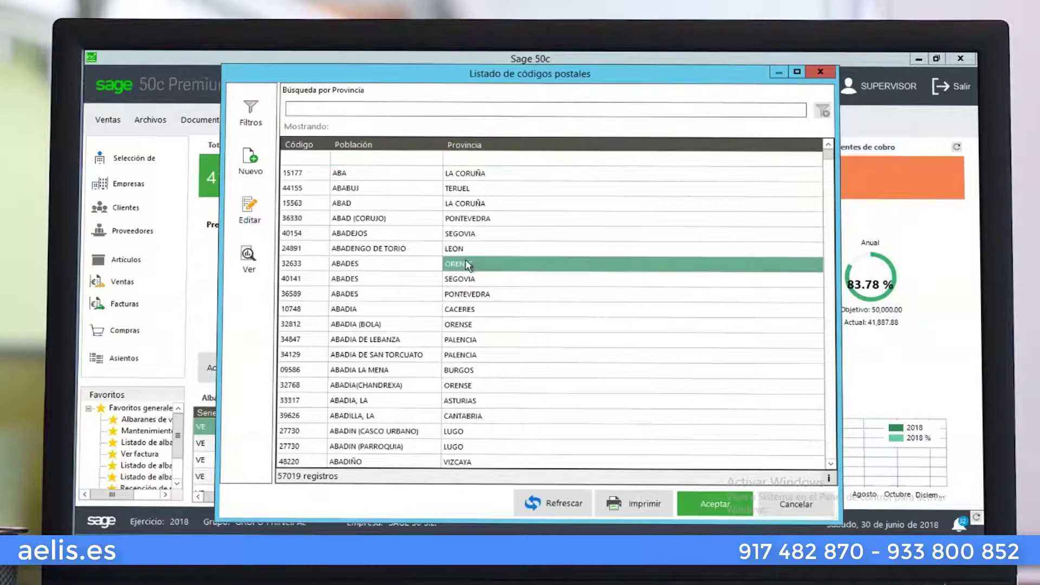
pyautogui.doubleClick(468, 264)
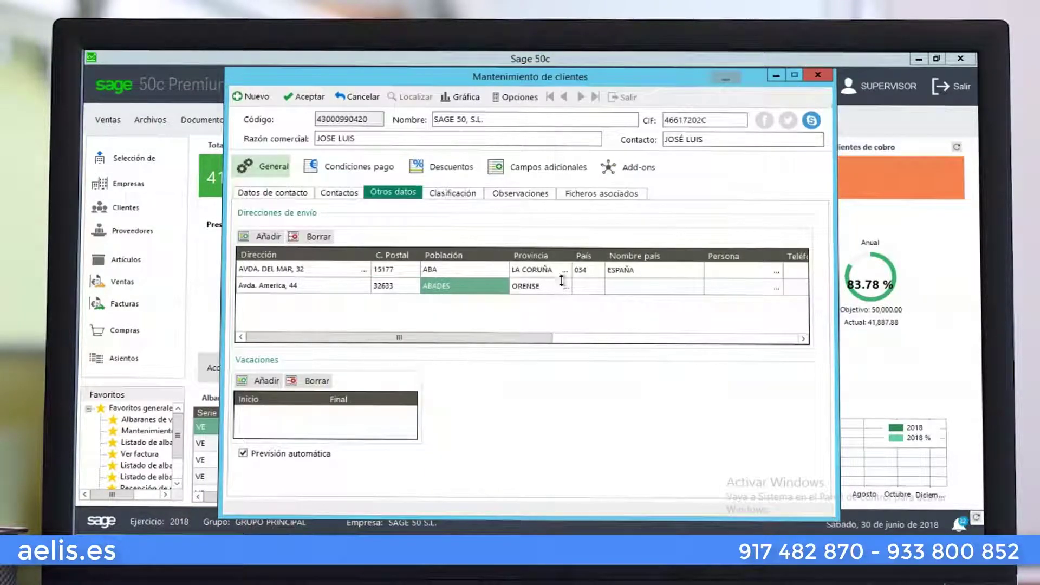
pyautogui.click(585, 287)
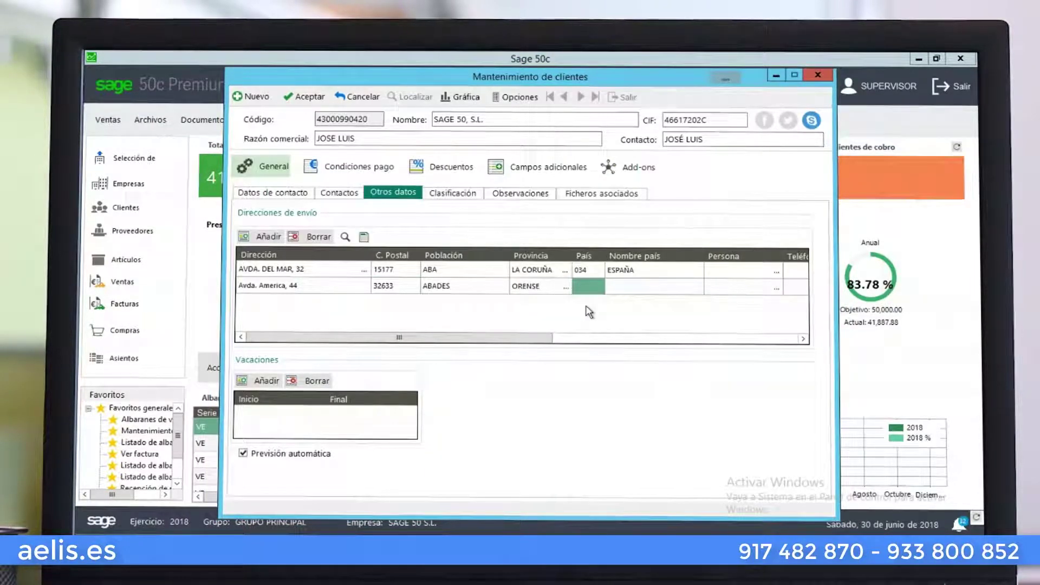
pyautogui.write('034')
pyautogui.press('Tab')
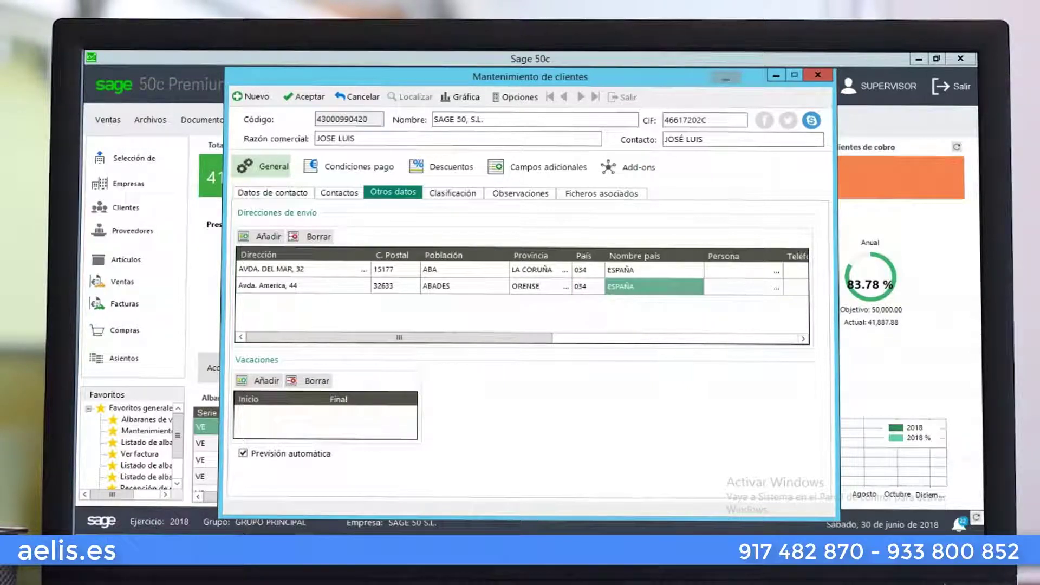
# Give the new address a contact person, phone, type Envíos and hours 9-14 / 16 - 20, then save
pyautogui.press('Tab')
pyautogui.write('S')
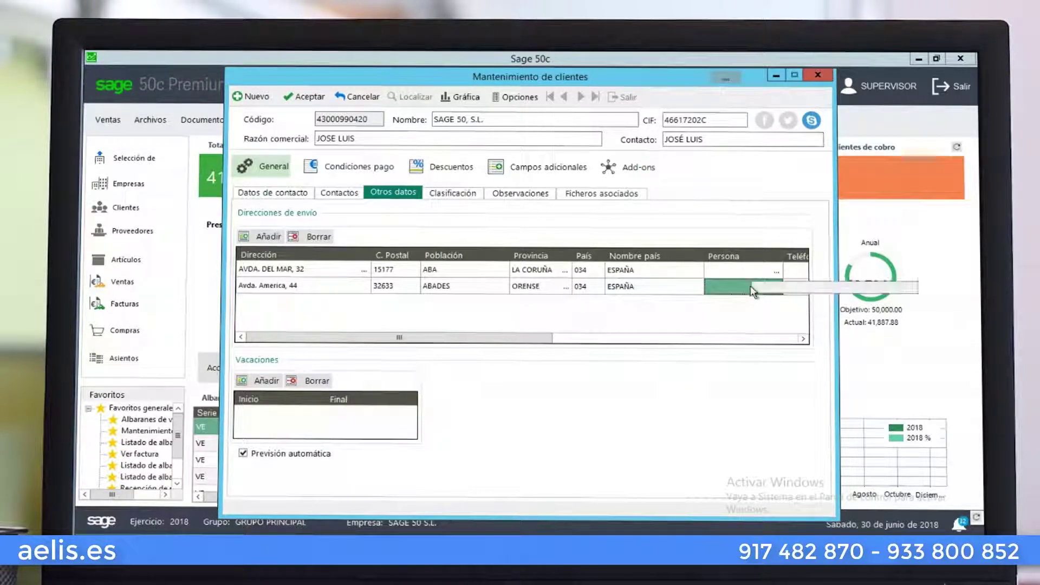
pyautogui.write('r. Mi')
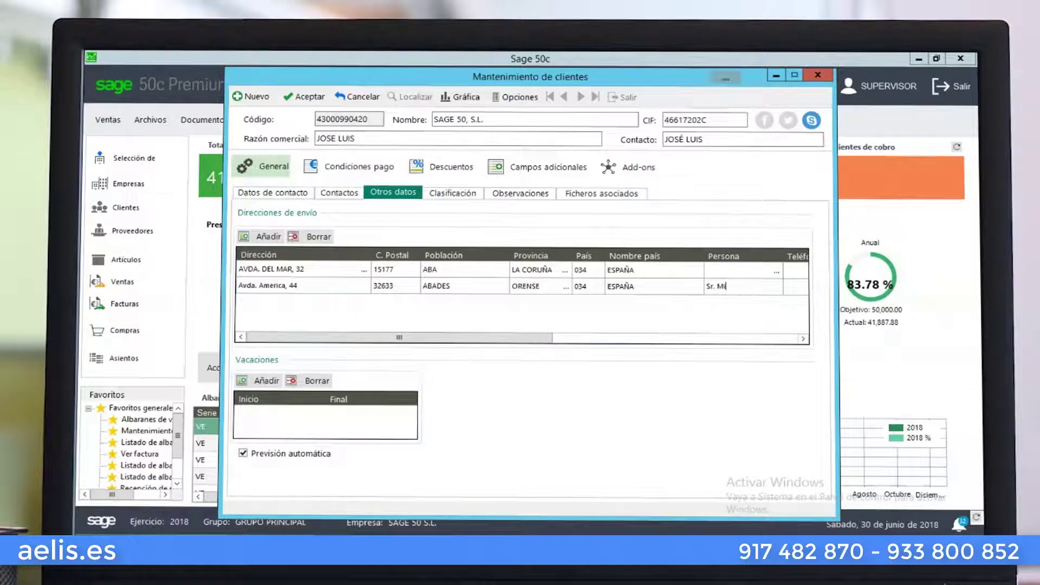
pyautogui.write('guel')
pyautogui.press('Tab')
pyautogui.write('9')
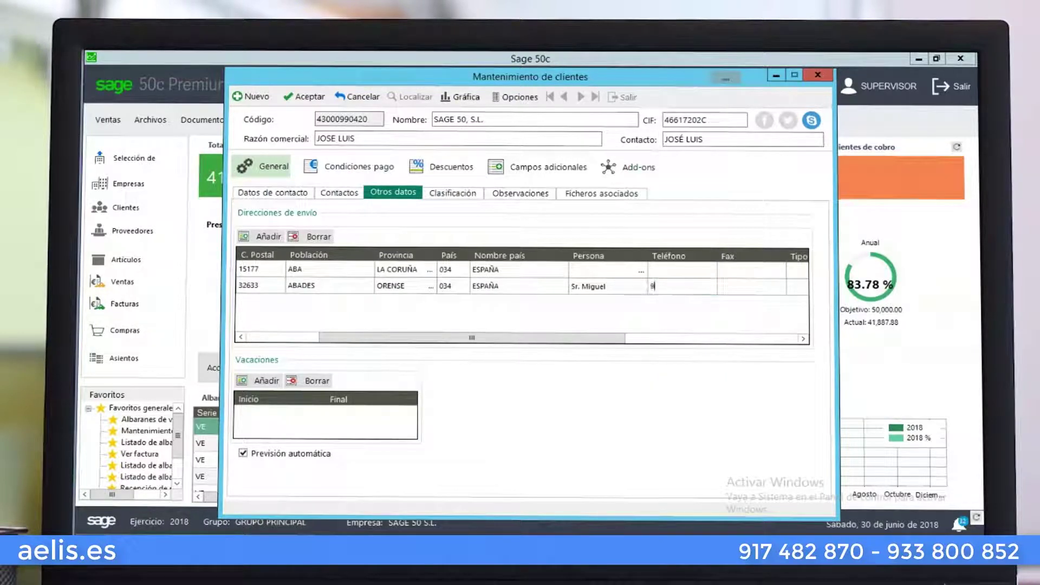
pyautogui.write('563778')
pyautogui.press('Tab')
pyautogui.press('Tab')
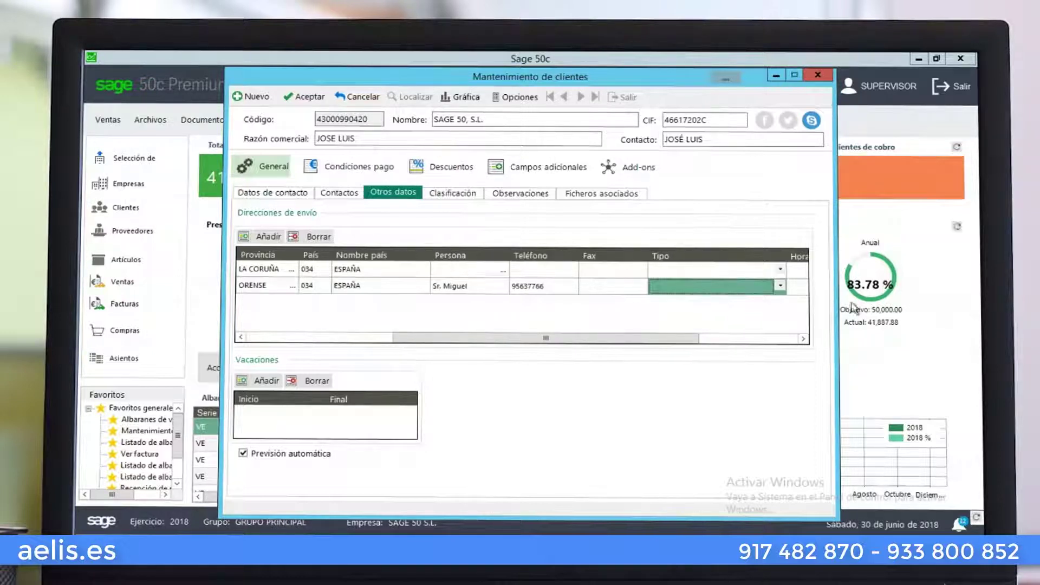
pyautogui.click(781, 286)
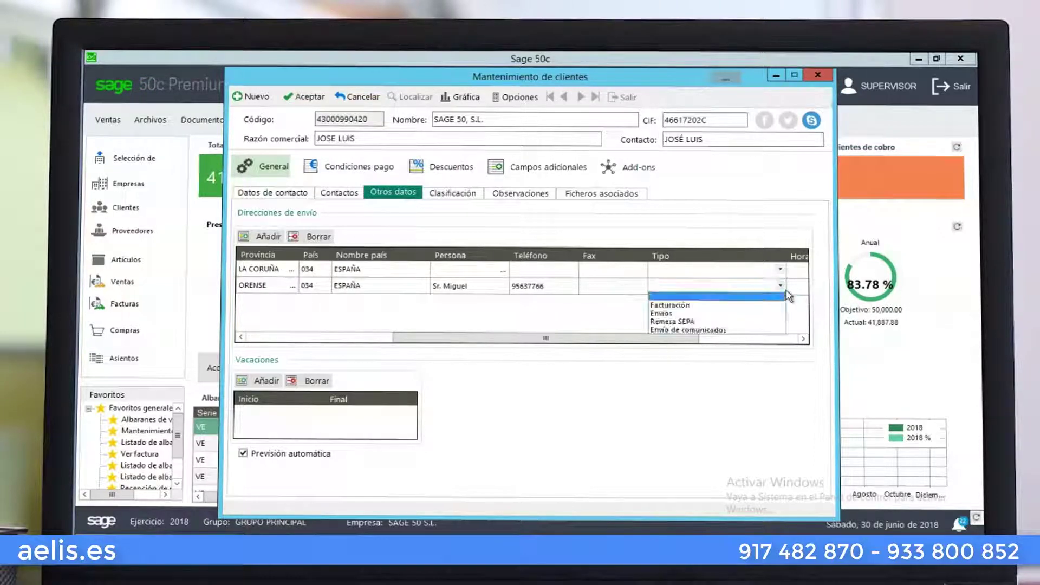
pyautogui.click(747, 316)
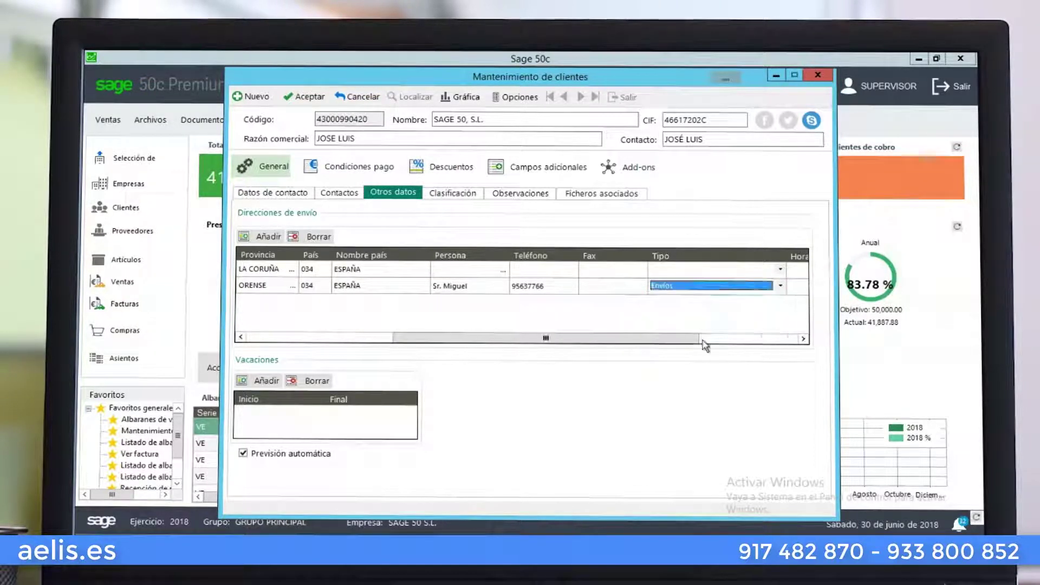
pyautogui.moveTo(699, 339); pyautogui.dragTo(789, 338)
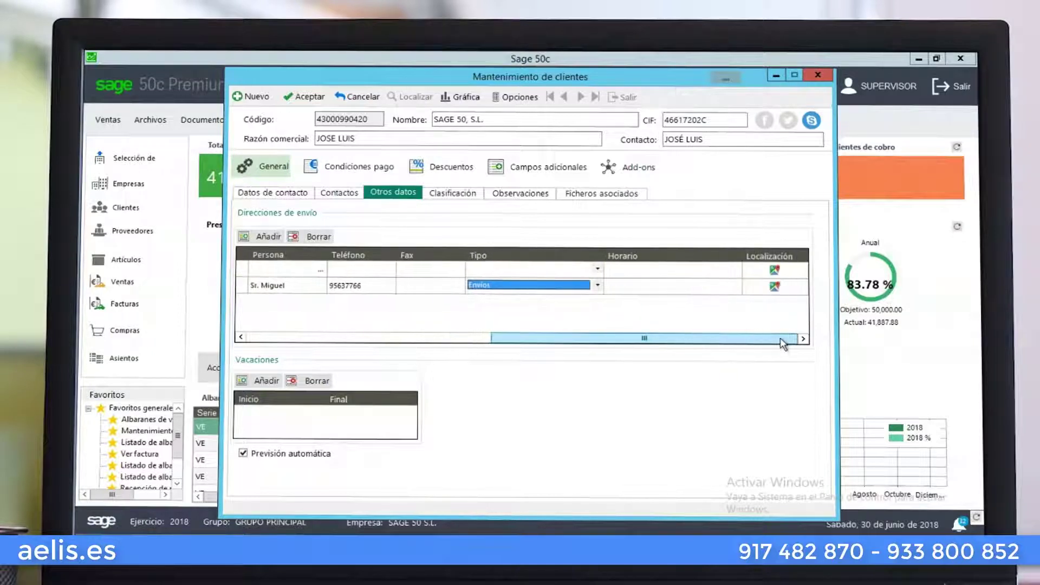
pyautogui.click(658, 287)
pyautogui.write('9-14')
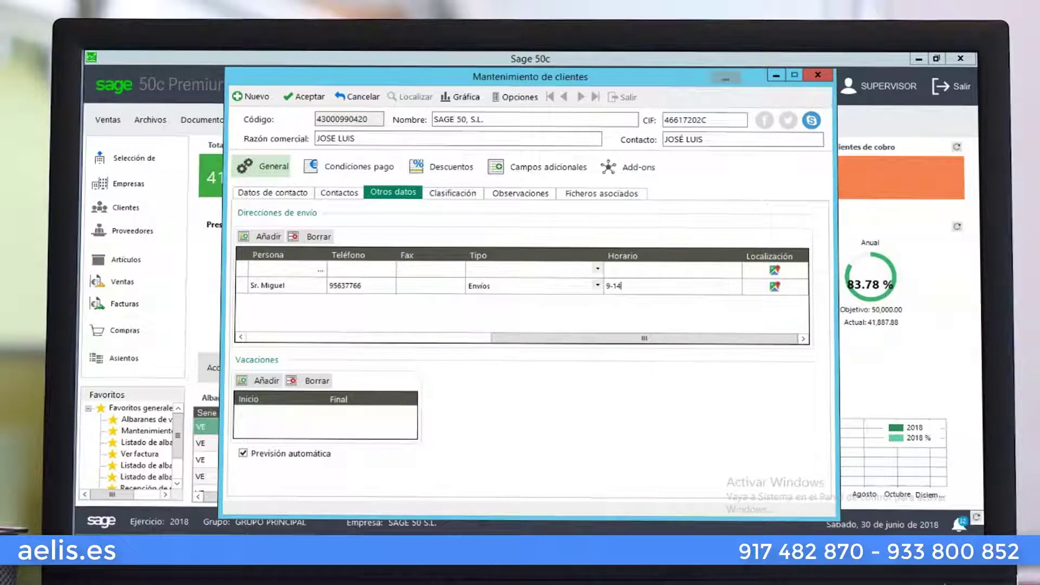
pyautogui.write(' / 16 - 20')
pyautogui.moveTo(506, 338); pyautogui.dragTo(235, 343)
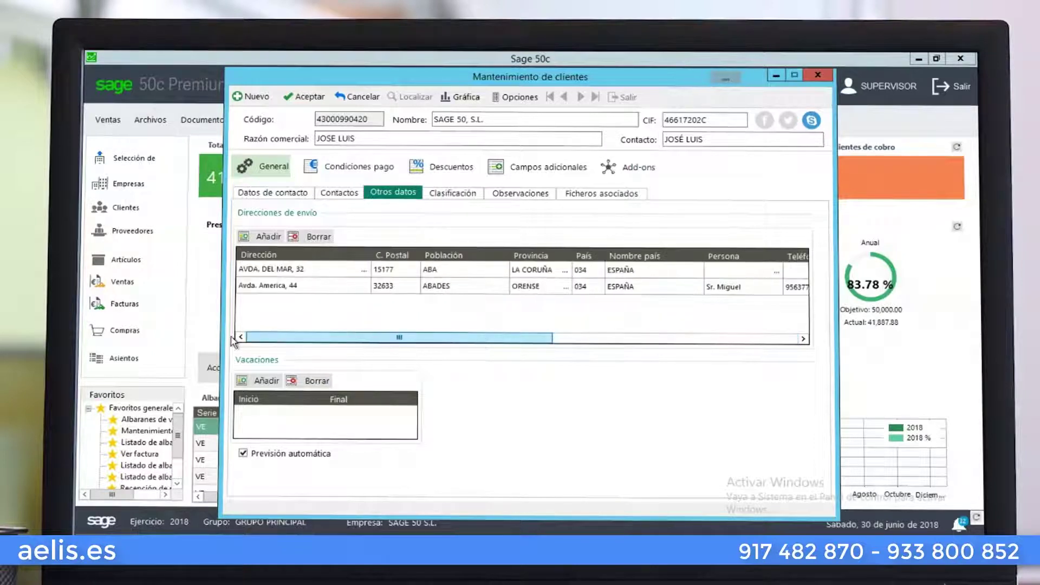
pyautogui.click(305, 98)
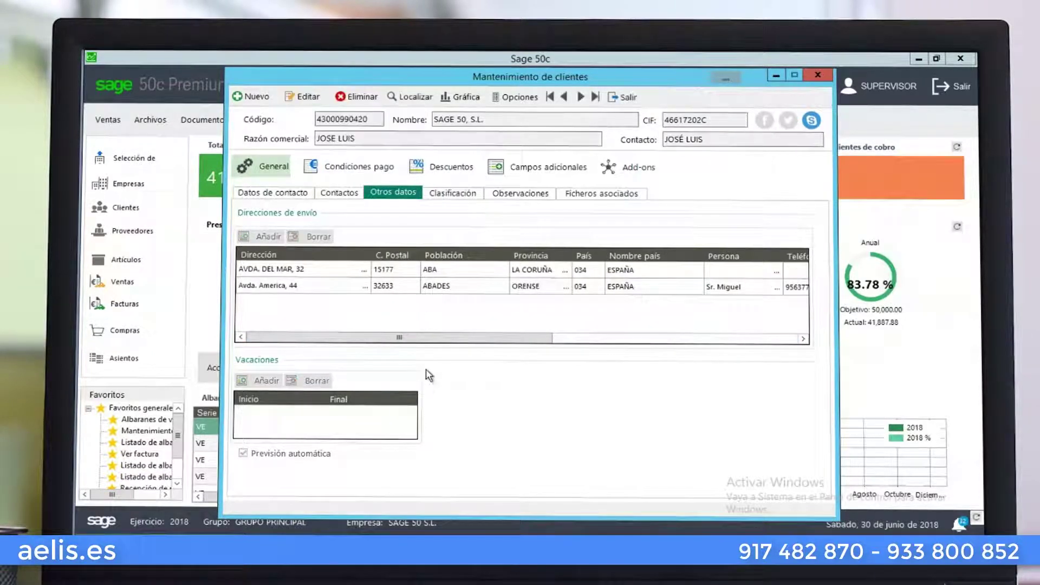
# Check the Clasificación, Observaciones and Ficheros asociados tabs, then bring up Listado de clientes
pyautogui.click(448, 190)
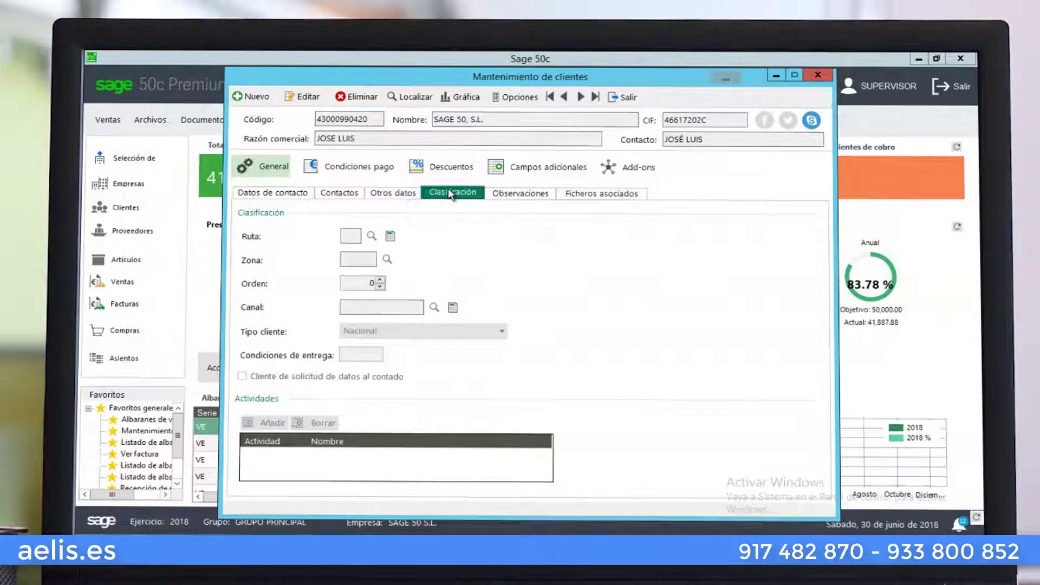
pyautogui.click(518, 198)
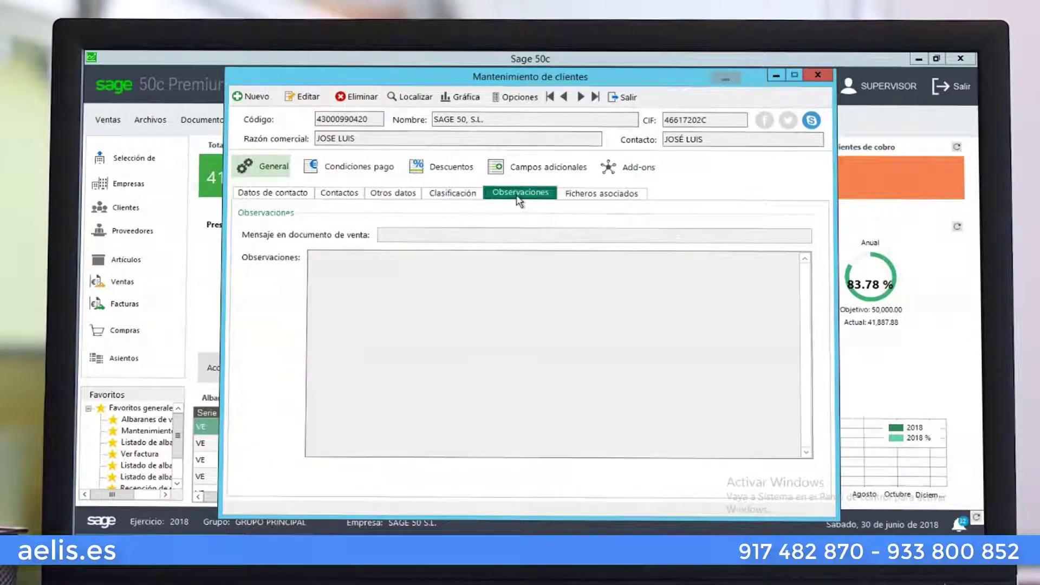
pyautogui.click(566, 197)
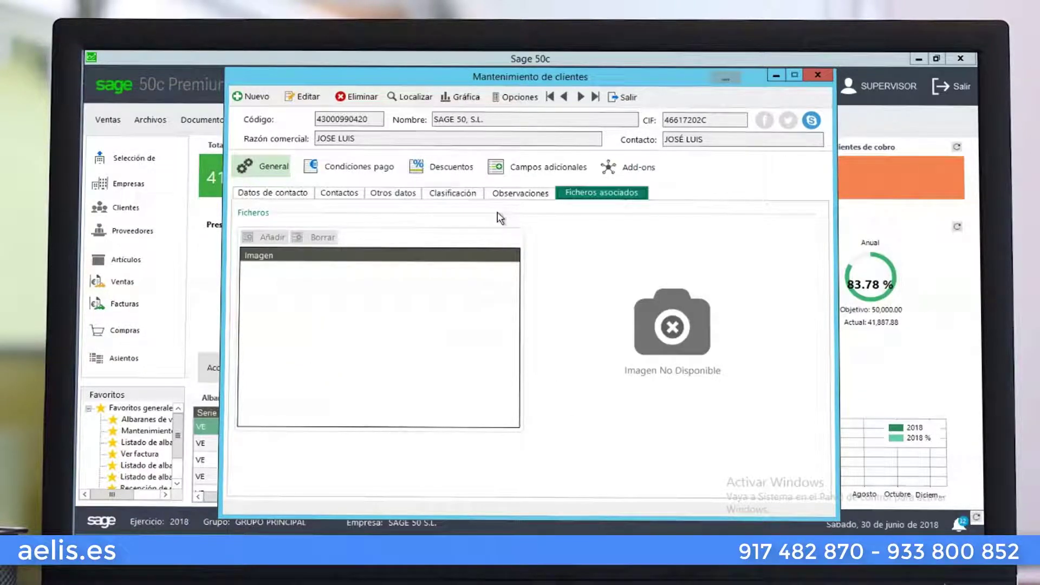
pyautogui.press('Escape')
pyautogui.press('F5')
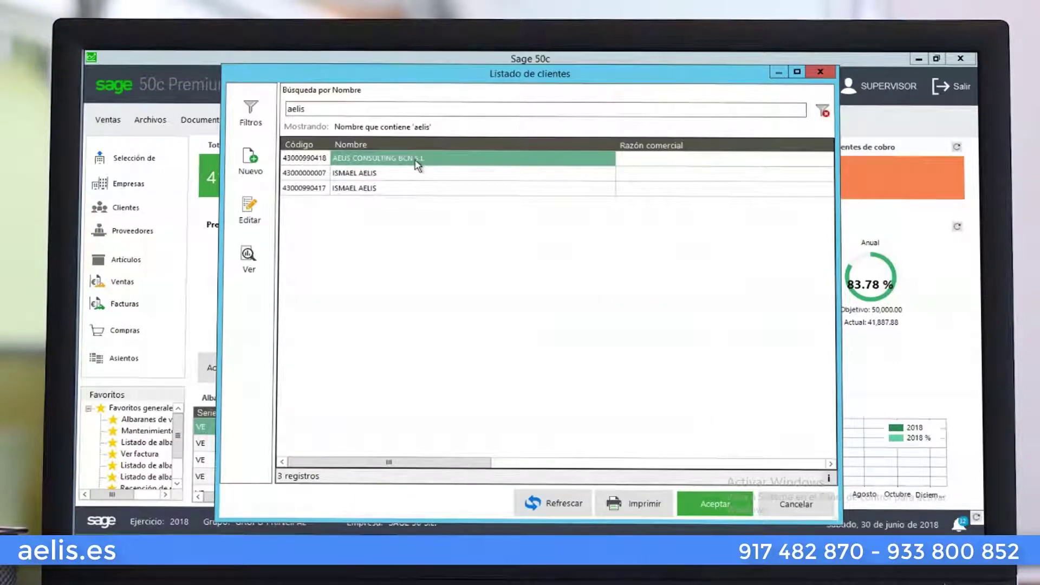
# Open the AELIS CONSULTING BCN S.L. record, view its address on Google Maps near Cornellà de Llobregat, then close the map
pyautogui.doubleClick(418, 158)
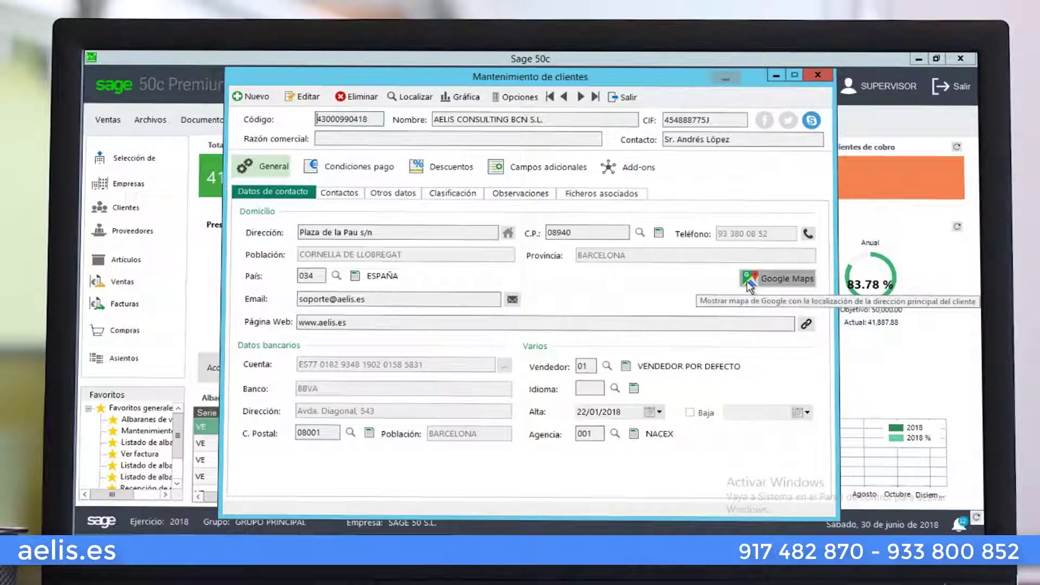
pyautogui.click(750, 282)
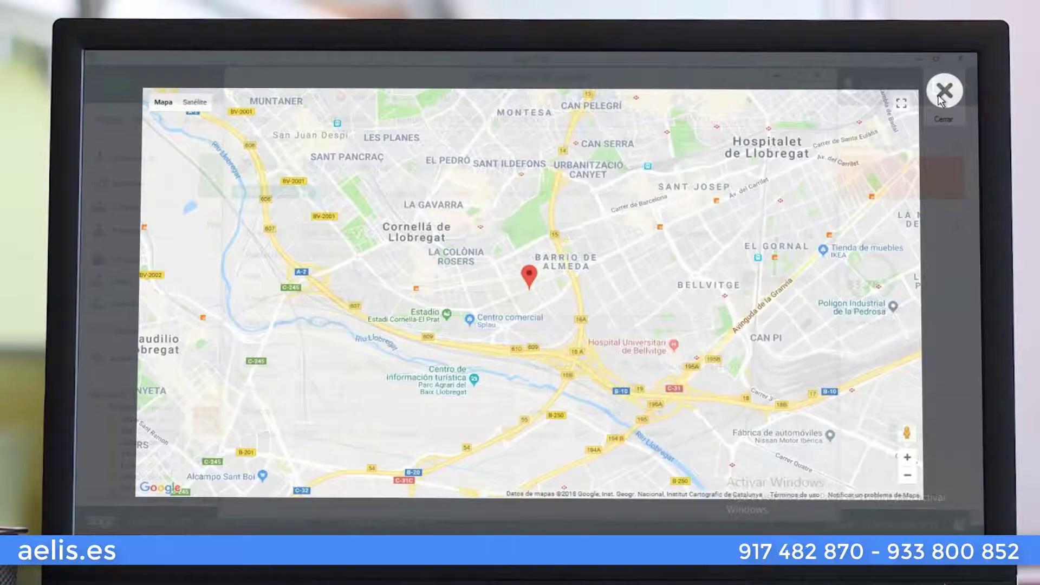
pyautogui.click(943, 92)
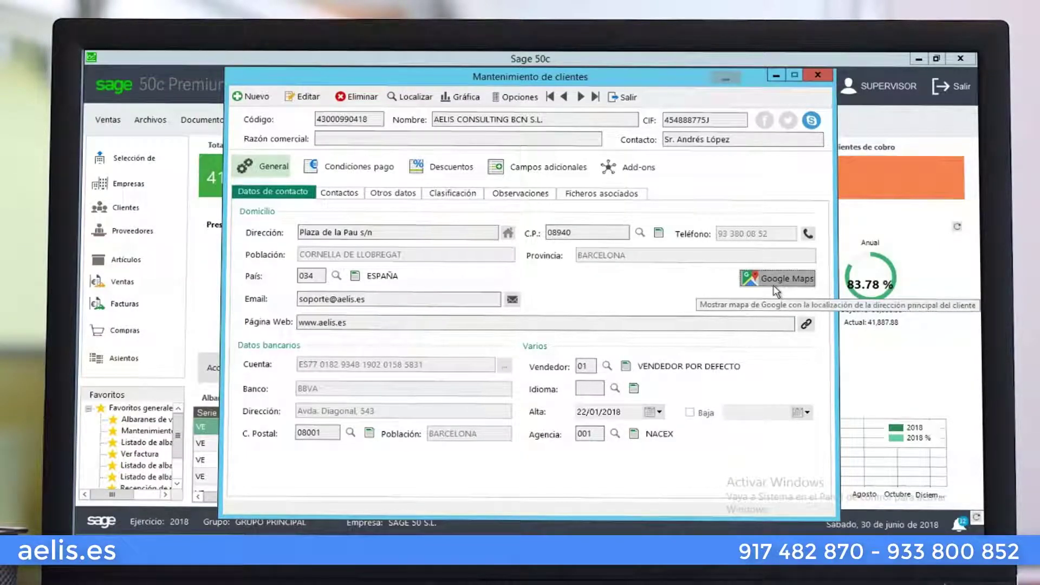
# Check the phone calling options, then review the Contactos and Otros datos tabs
pyautogui.click(807, 236)
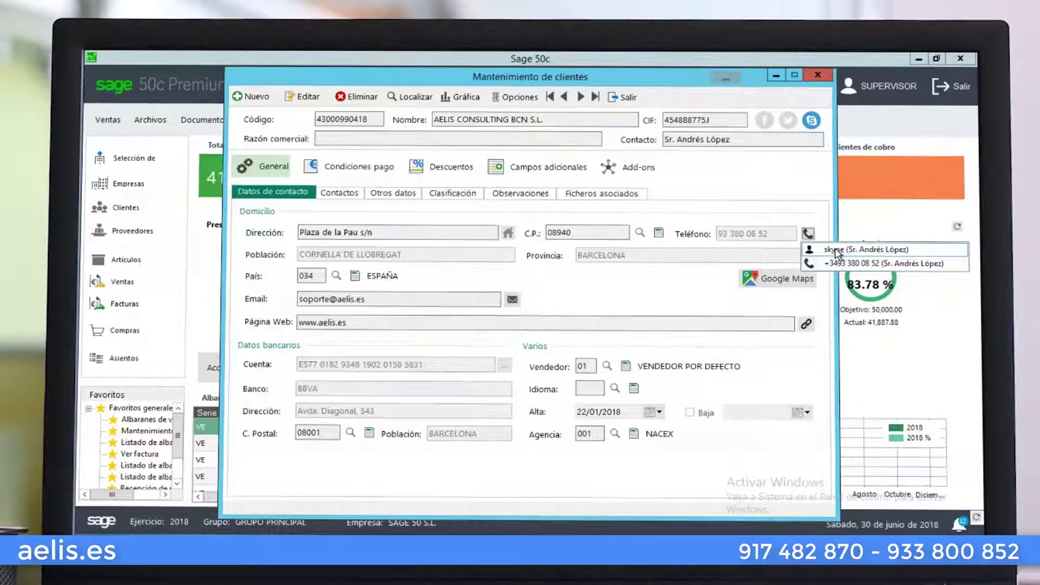
pyautogui.click(648, 323)
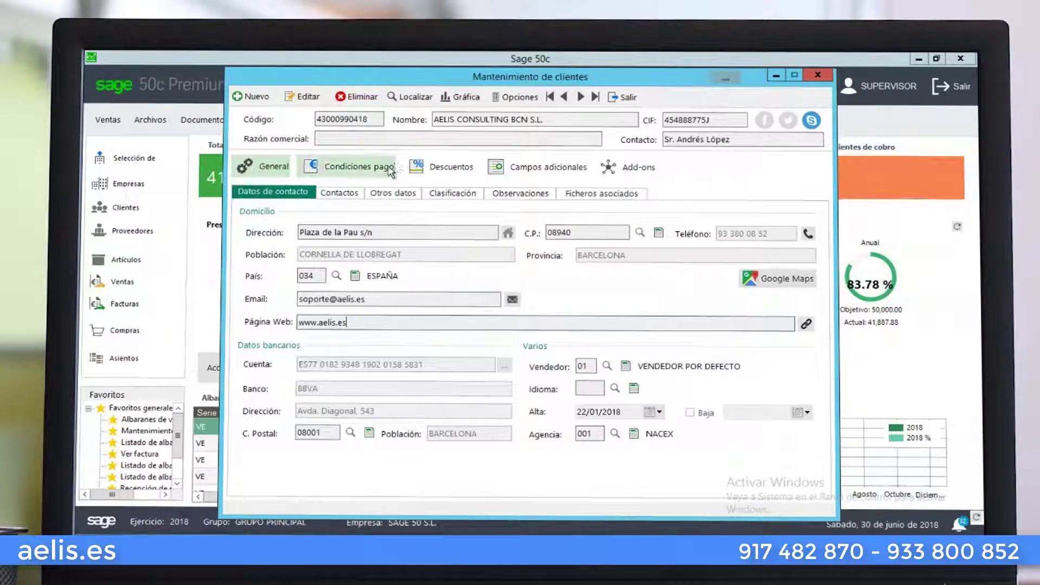
pyautogui.click(346, 196)
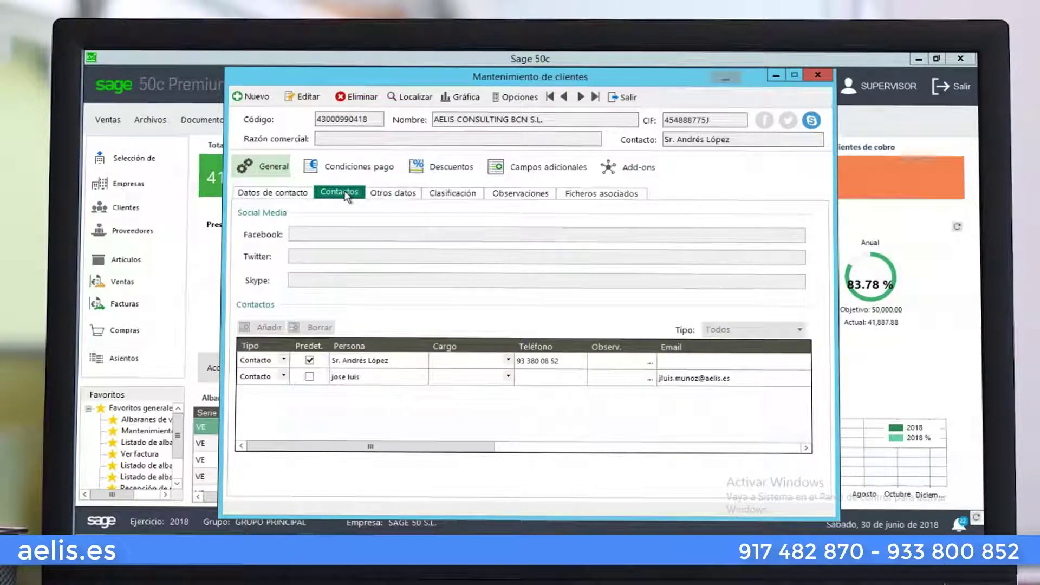
pyautogui.click(382, 196)
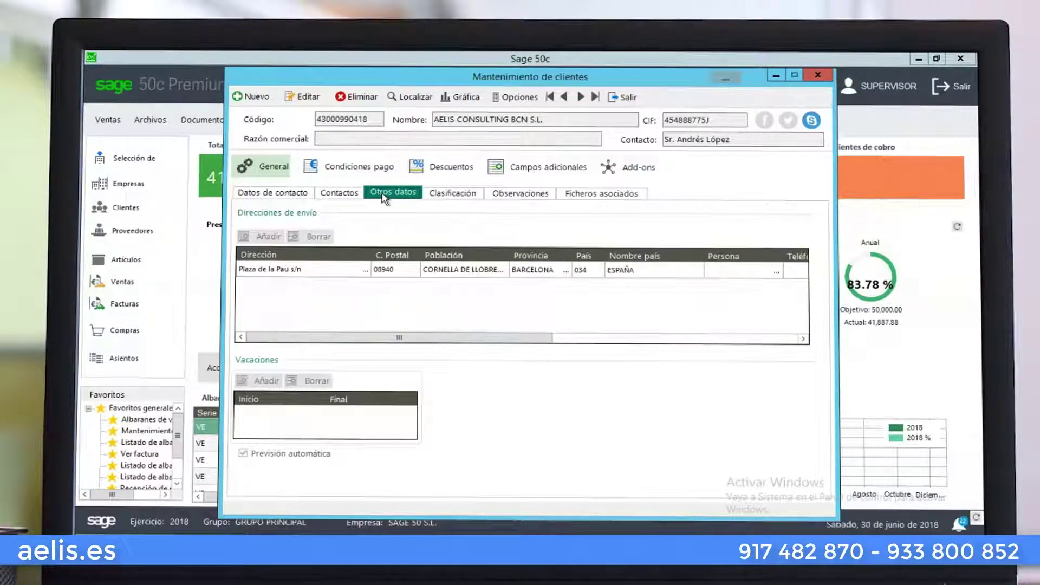
# Add a Vacaciones period from 01/08 to 30/08 and save the client record
pyautogui.click(307, 98)
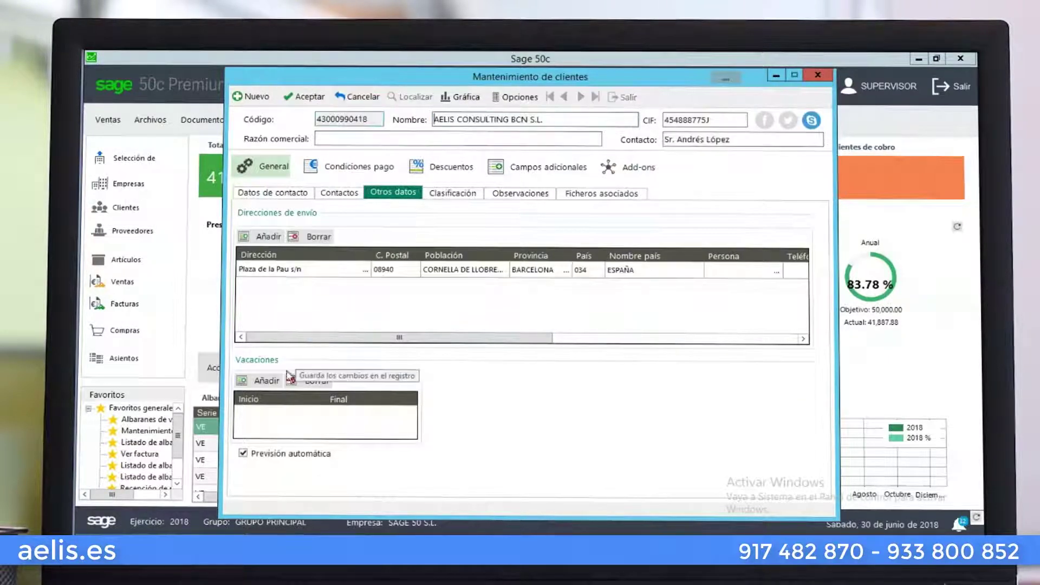
pyautogui.click(296, 411)
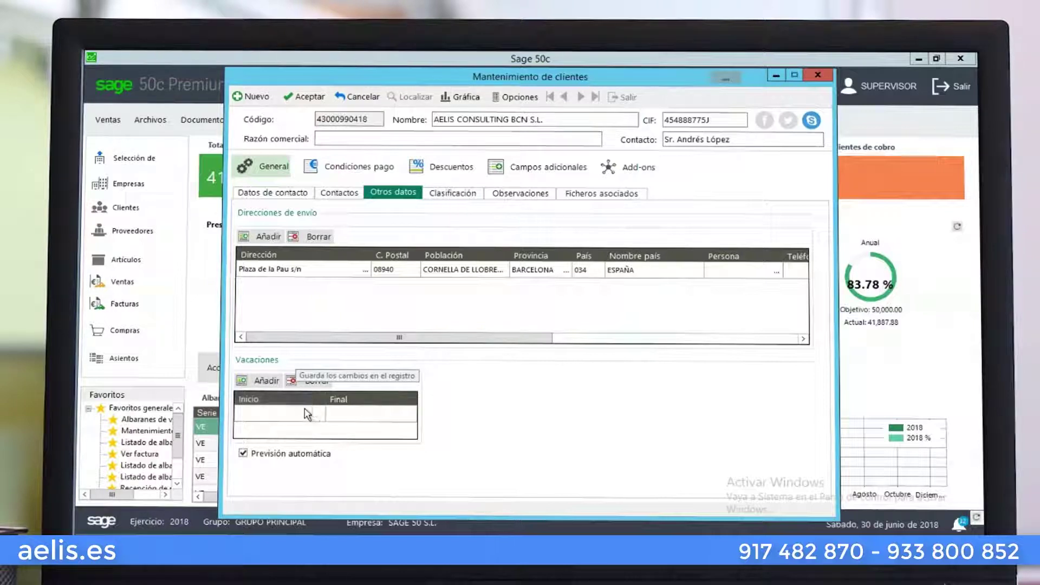
pyautogui.click(304, 415)
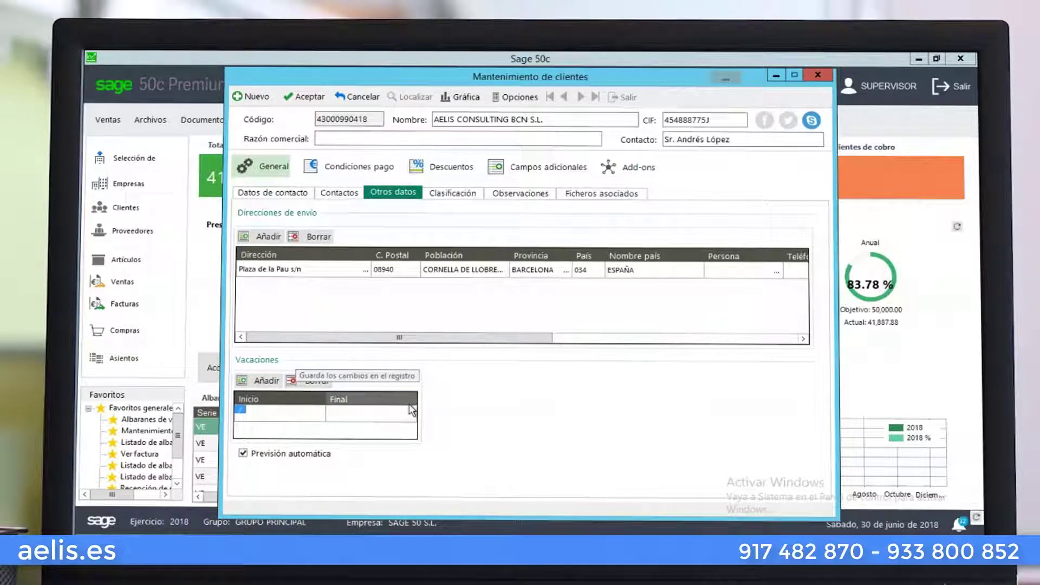
pyautogui.write('010')
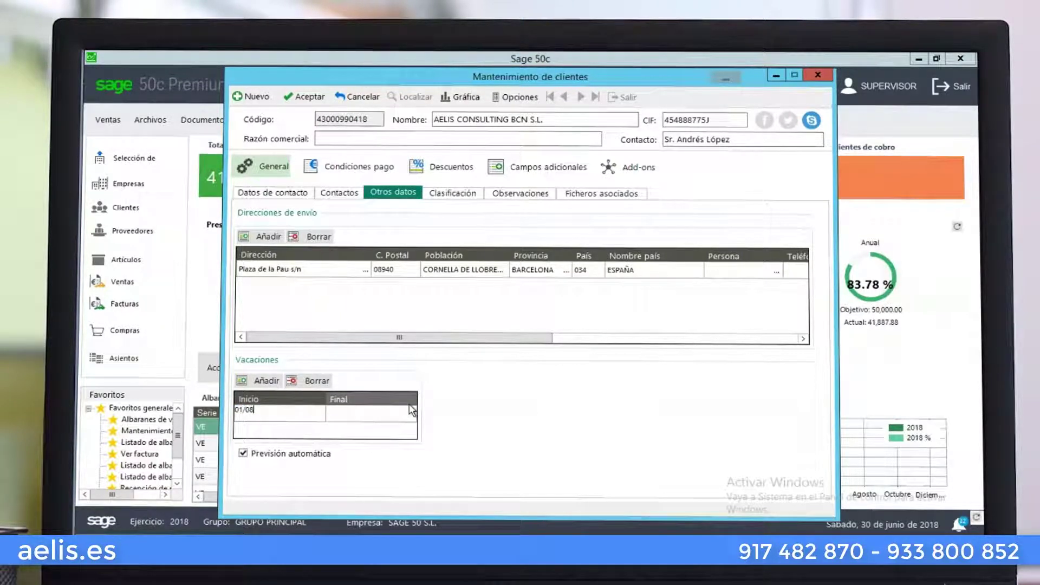
pyautogui.press('Tab')
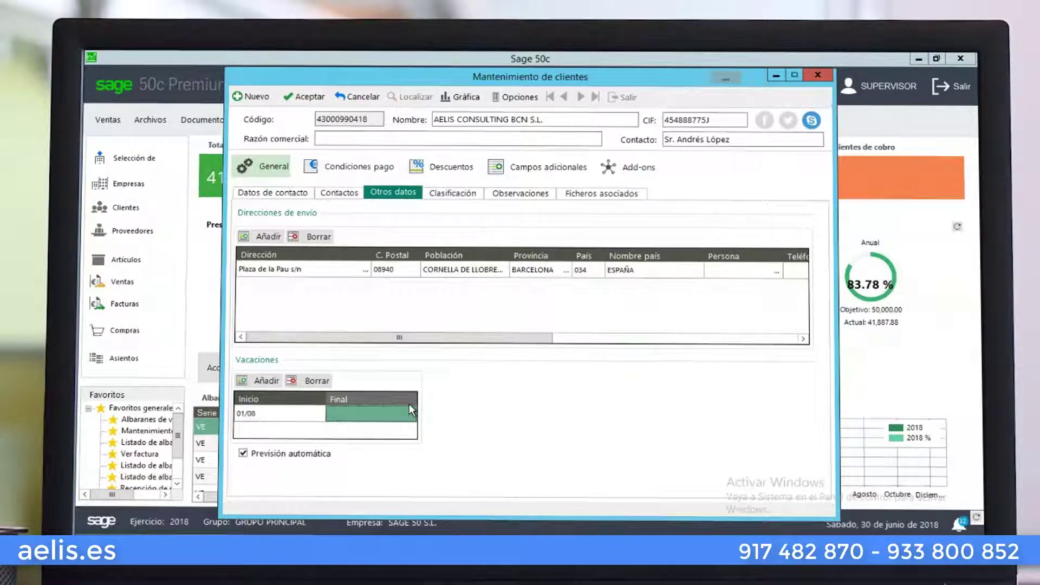
pyautogui.write('30/08')
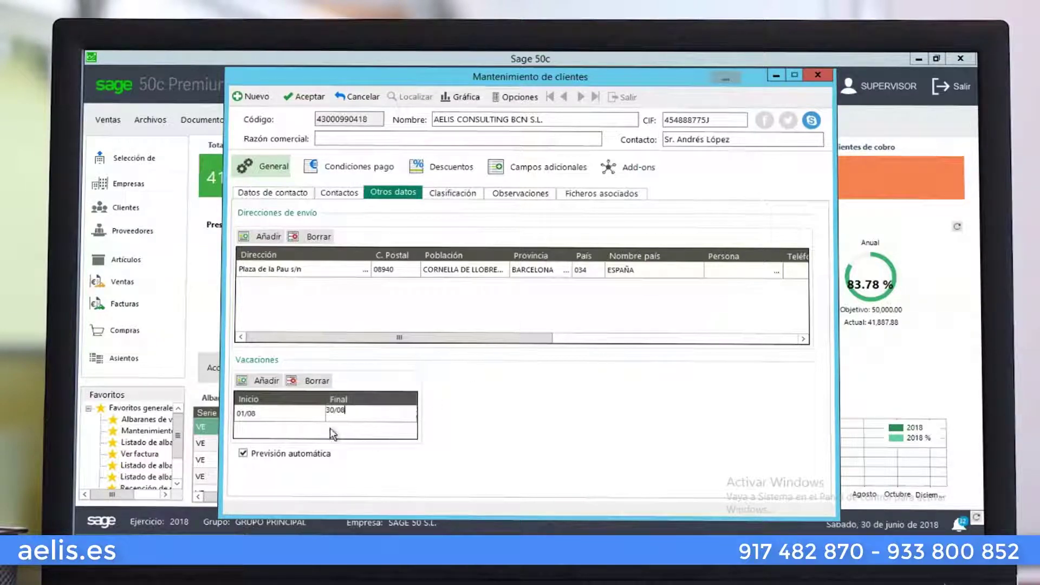
pyautogui.click(308, 98)
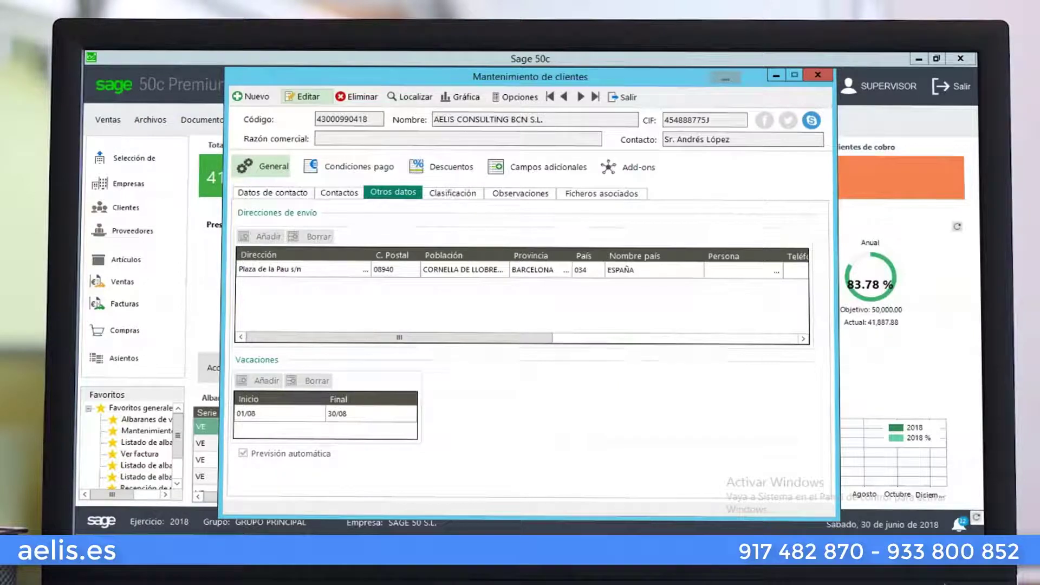
# In Clasificación, try assigning zone BAIX LLOBREGAT, dismiss the nonexistent-code warning, and save
pyautogui.click(442, 195)
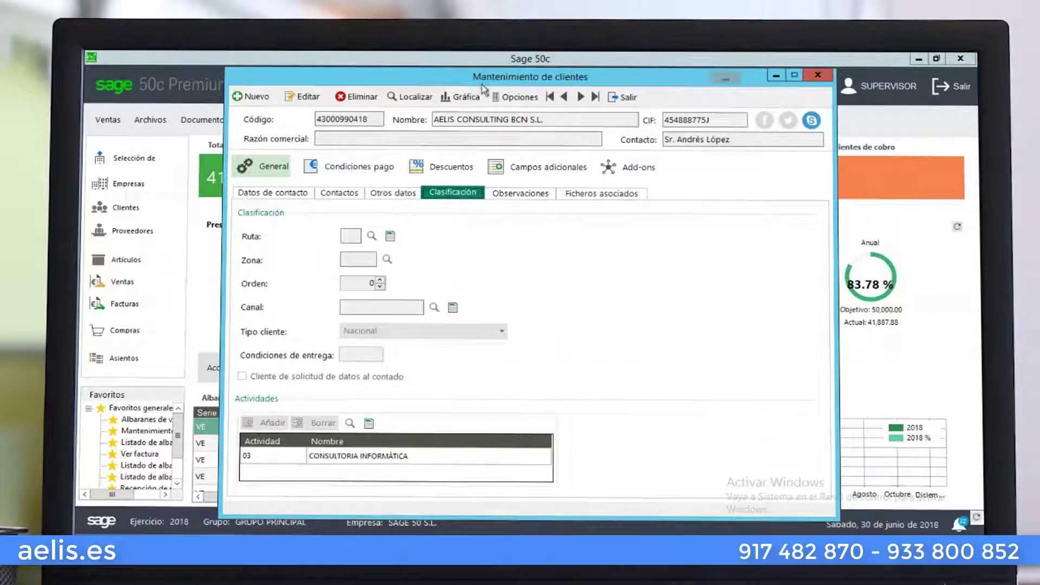
pyautogui.click(306, 97)
pyautogui.click(387, 259)
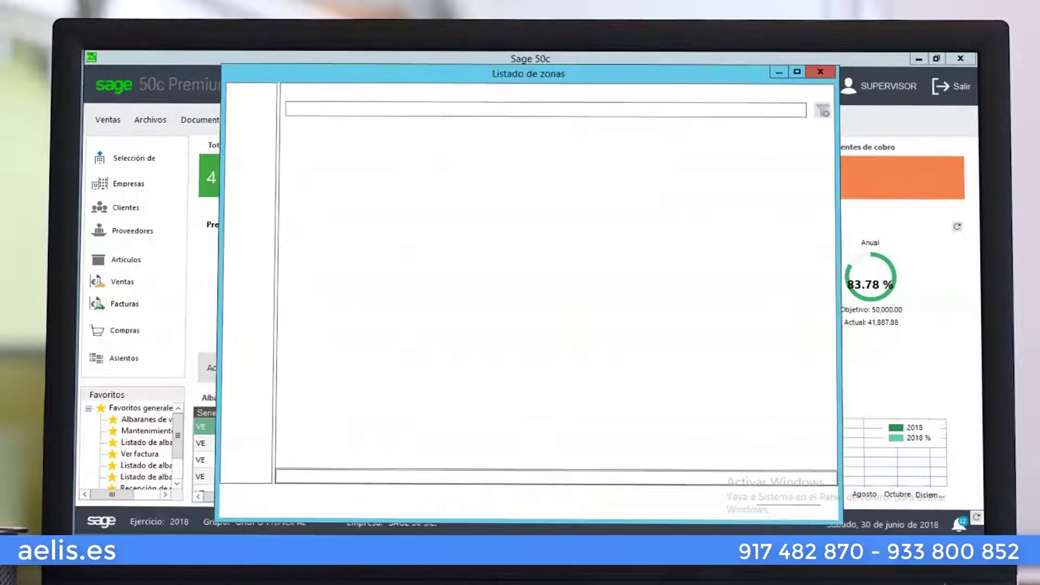
pyautogui.click(381, 174)
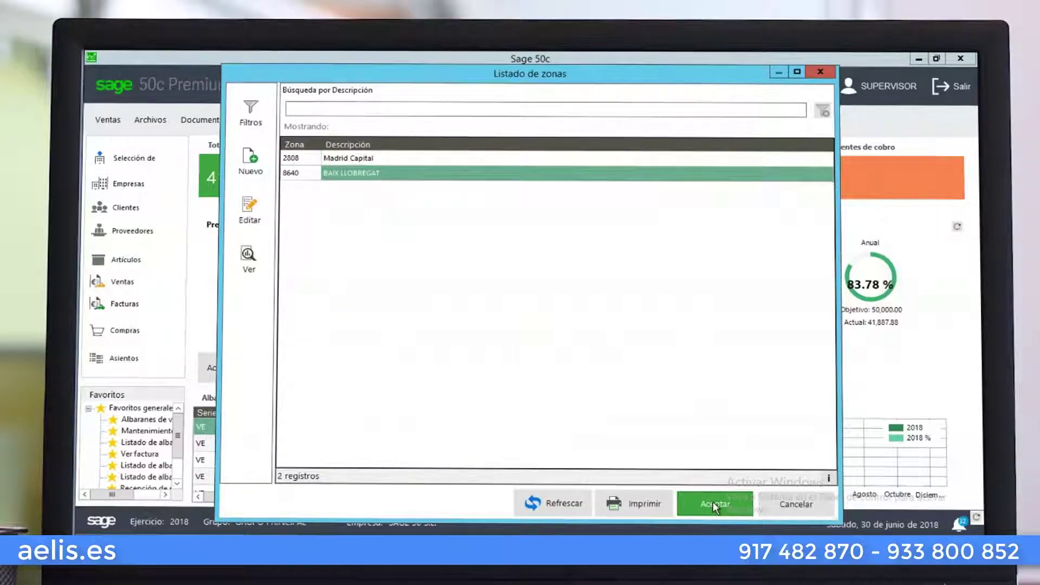
pyautogui.click(714, 502)
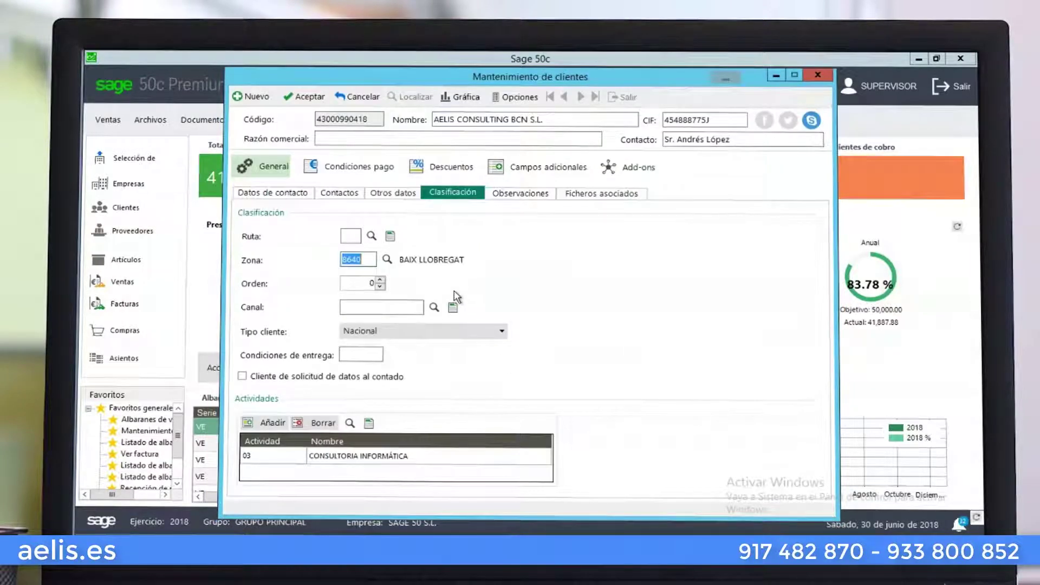
pyautogui.click(373, 237)
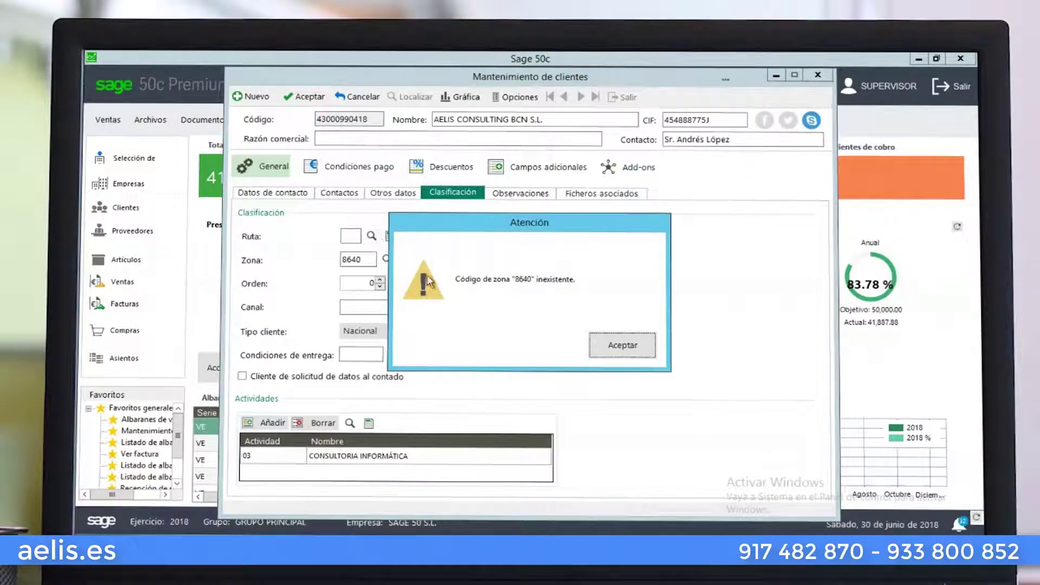
pyautogui.click(623, 345)
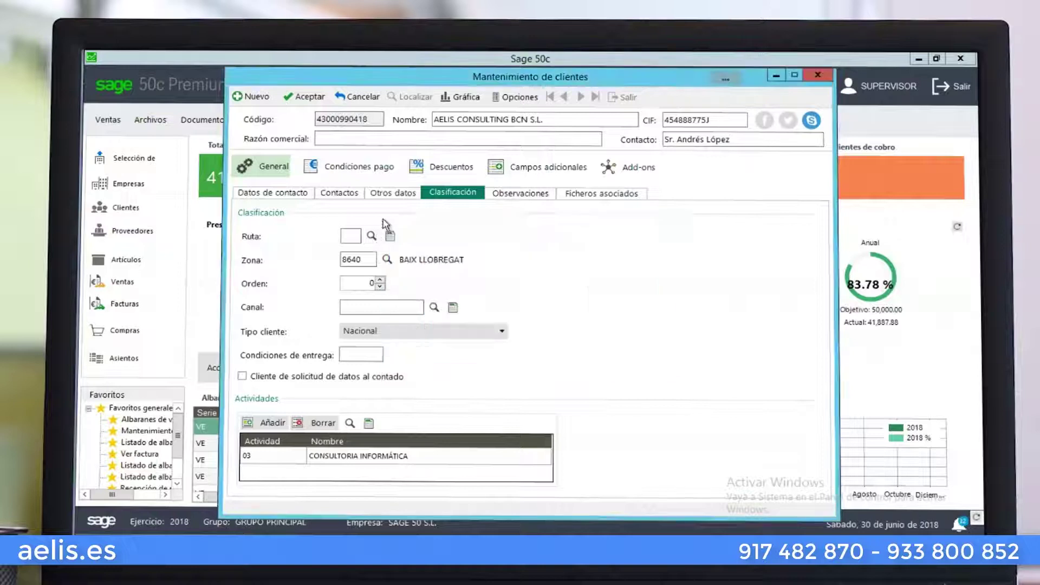
pyautogui.click(304, 101)
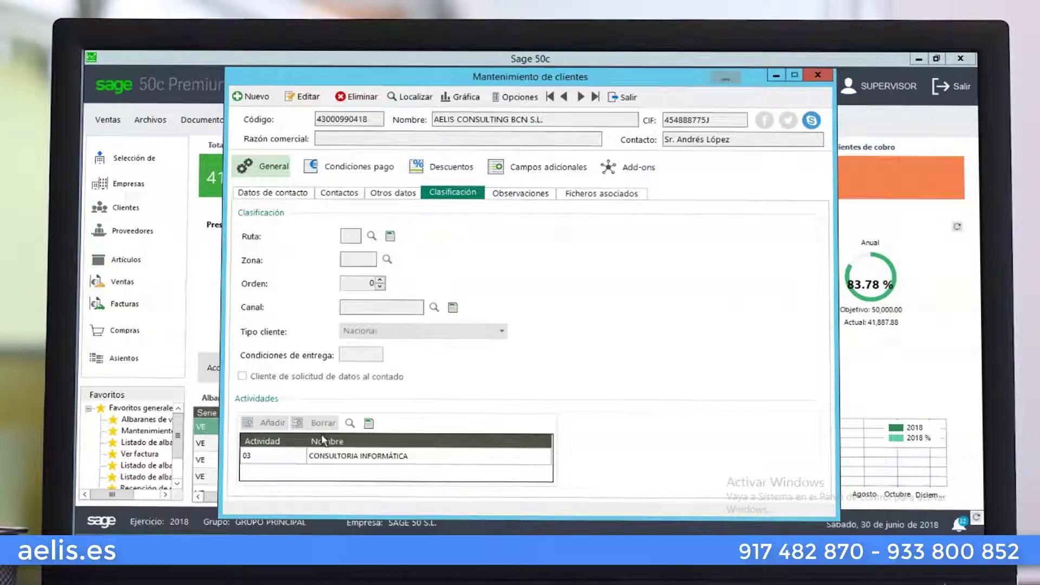
# Add activity 01 MANTENIMIENTO PAGINAS WEB, view Observaciones, and save the client record
pyautogui.click(303, 96)
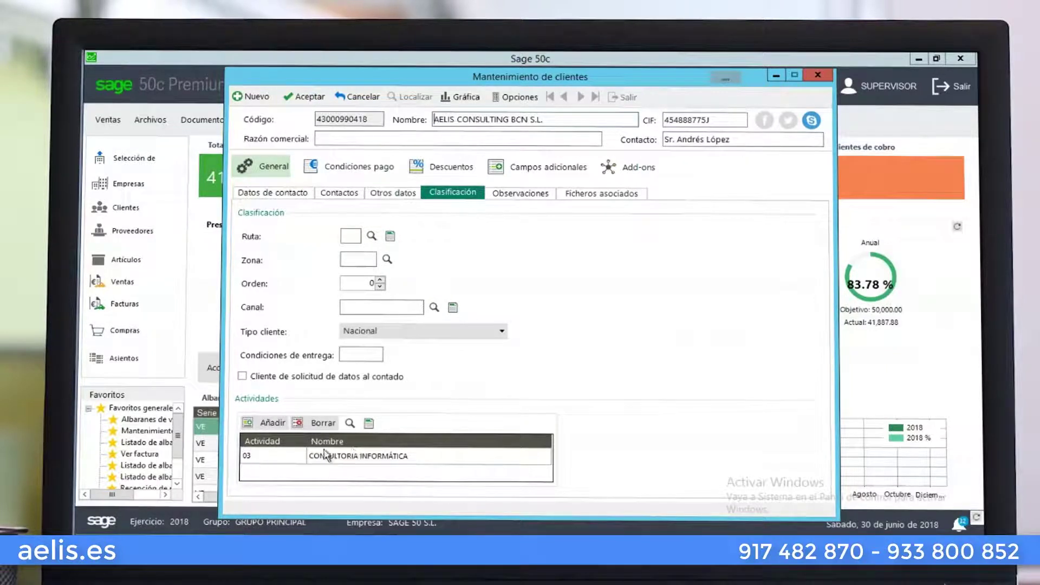
pyautogui.click(274, 428)
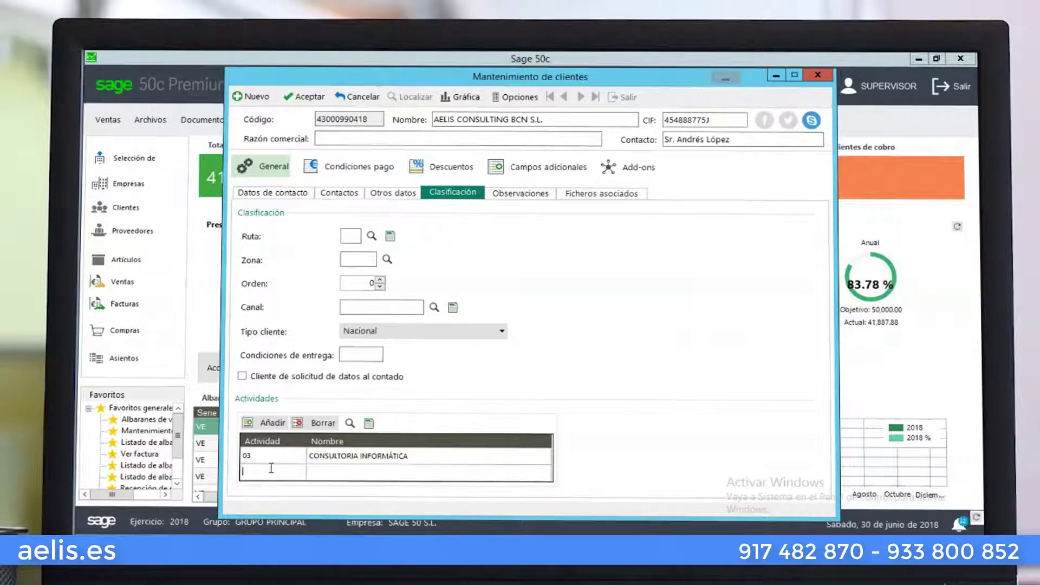
pyautogui.doubleClick(267, 471)
pyautogui.click(390, 176)
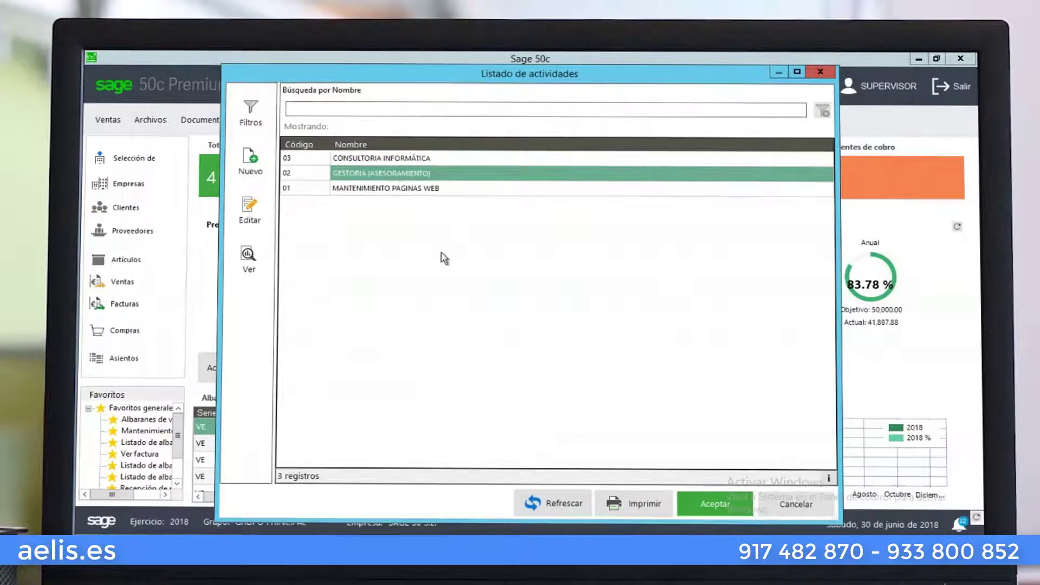
pyautogui.click(441, 189)
pyautogui.click(704, 506)
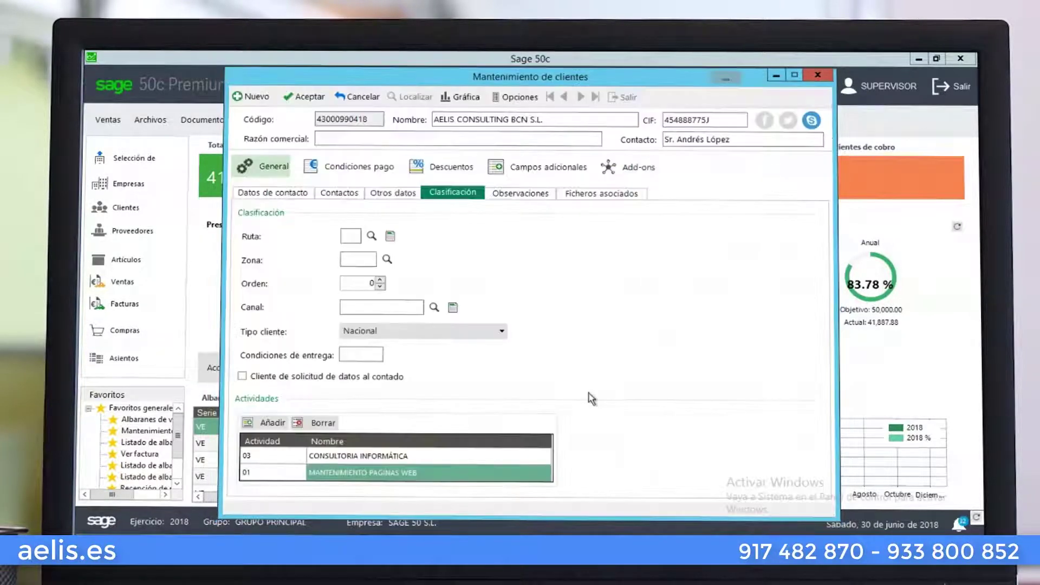
pyautogui.click(504, 194)
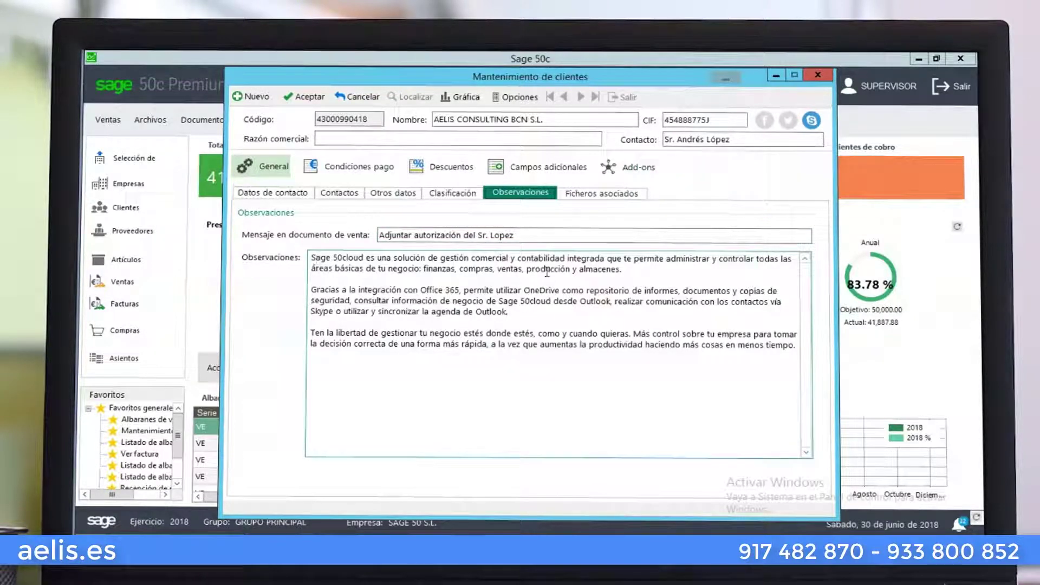
pyautogui.click(305, 97)
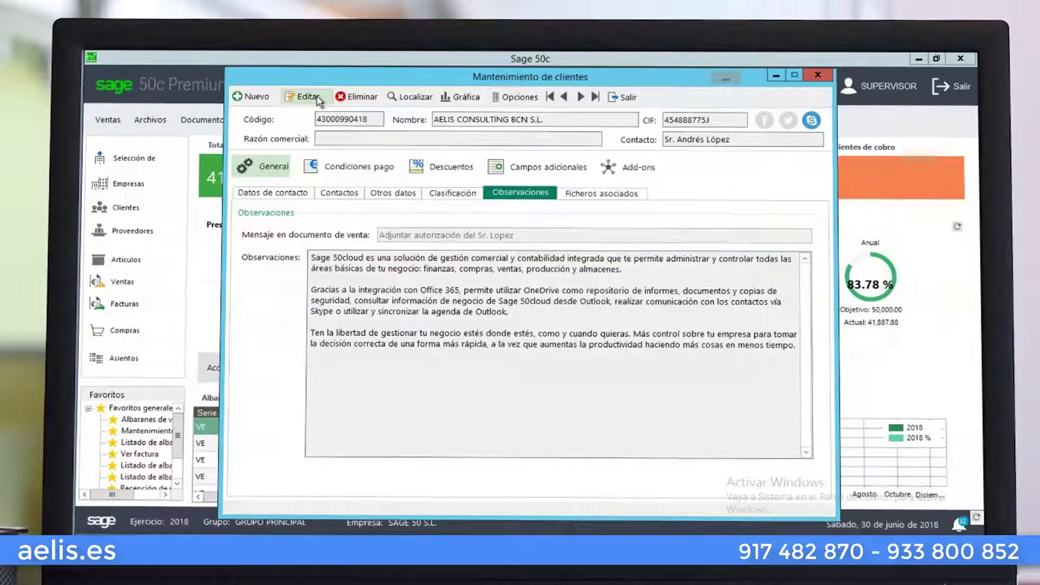
pyautogui.click(500, 101)
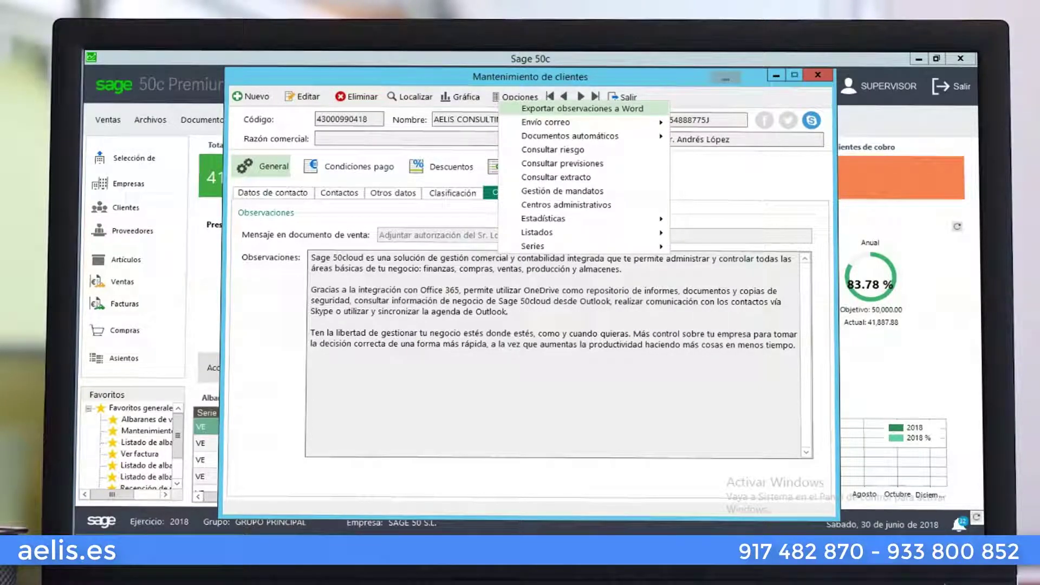
pyautogui.click(582, 109)
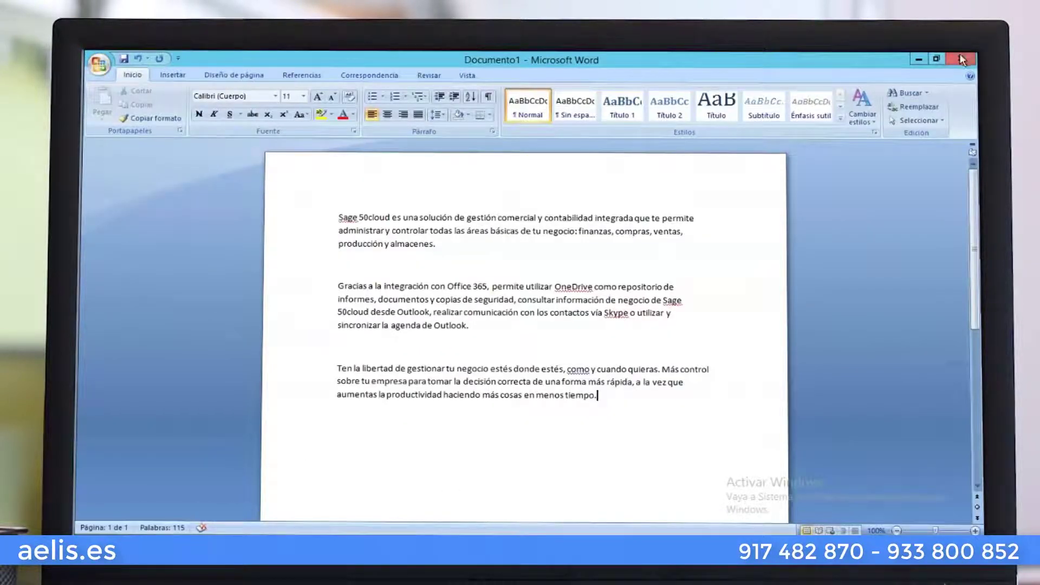
pyautogui.click(961, 57)
pyautogui.click(532, 331)
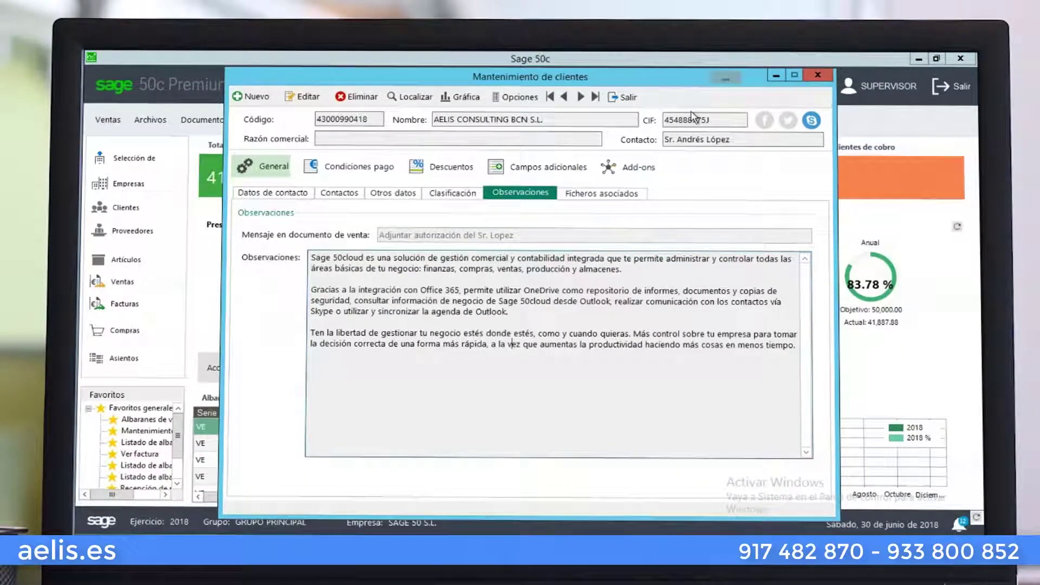
# In Ficheros asociados, preview the linked YouTube video enlarged to fill the preview area
pyautogui.click(607, 194)
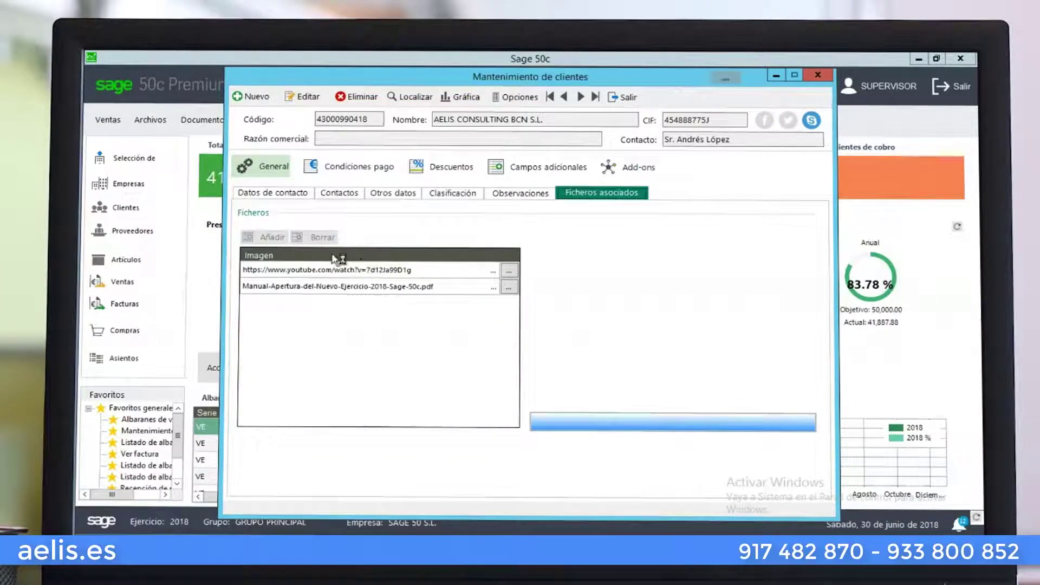
pyautogui.click(305, 270)
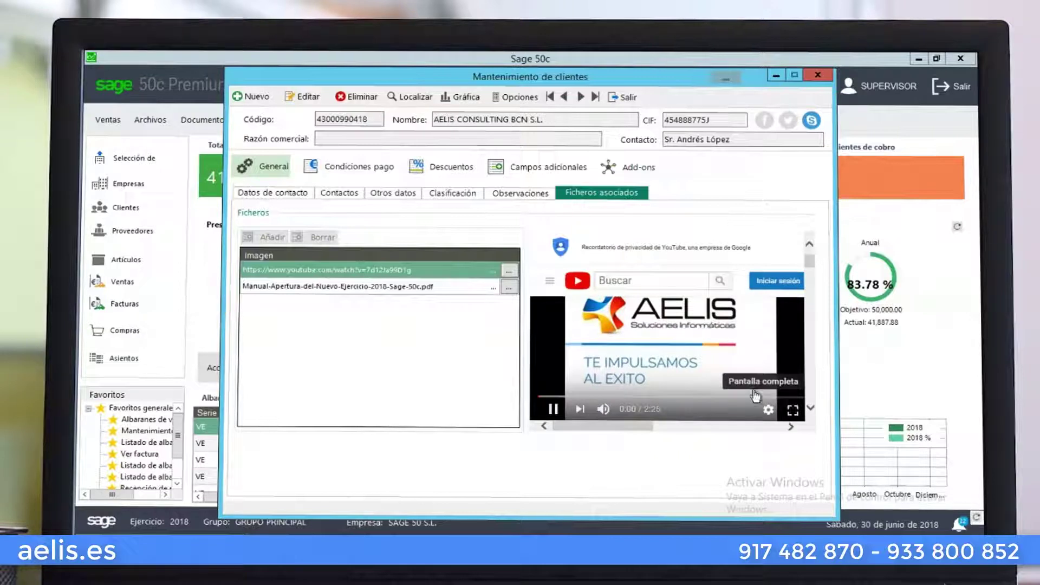
pyautogui.click(792, 411)
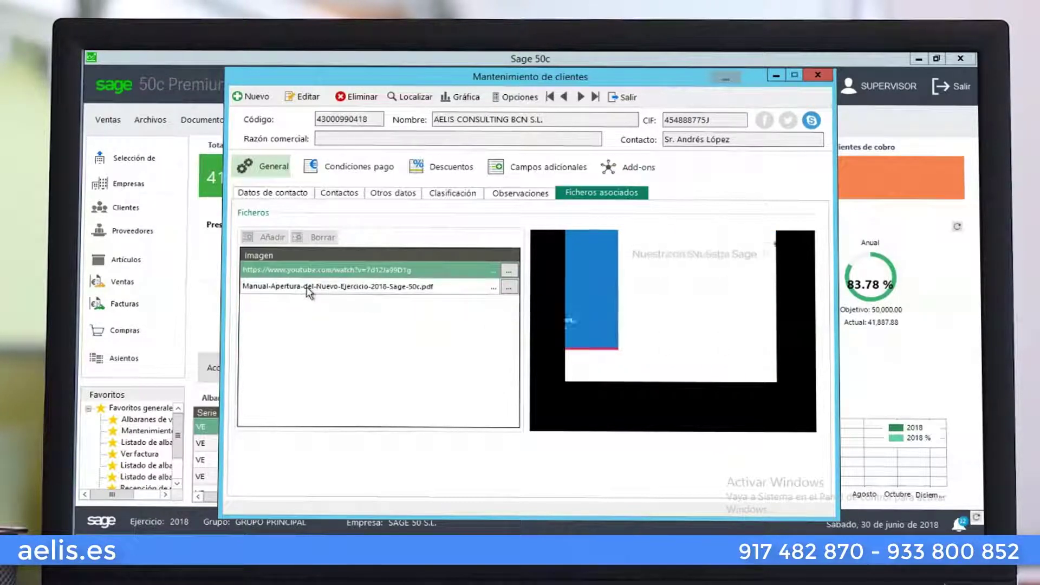
# Check attachable file types, preview Manual-Apertura-del-Nuevo-Ejercicio-2018-Sage-50c.pdf, and save the record
pyautogui.click(310, 99)
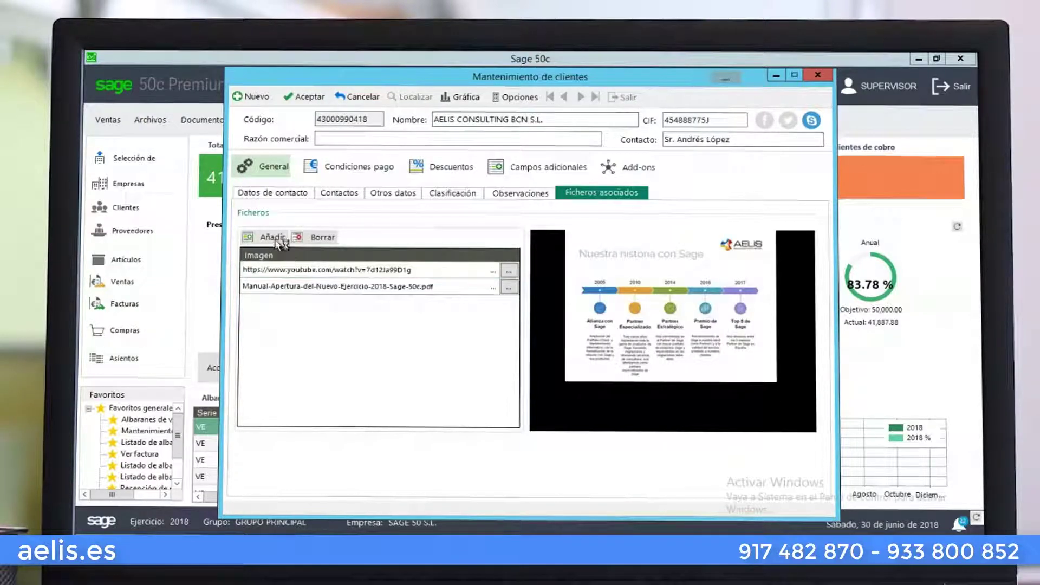
pyautogui.click(269, 237)
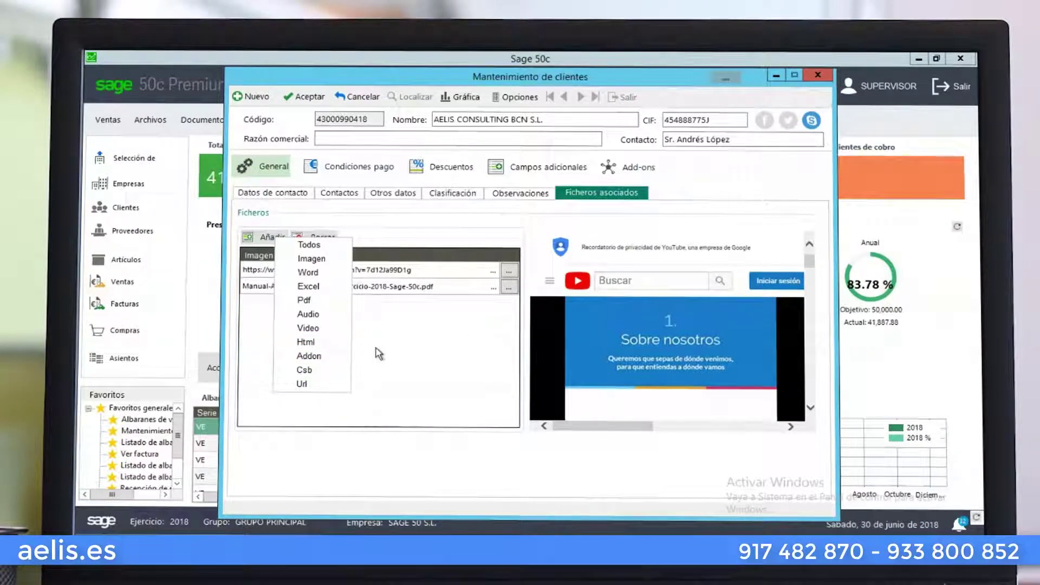
pyautogui.click(418, 370)
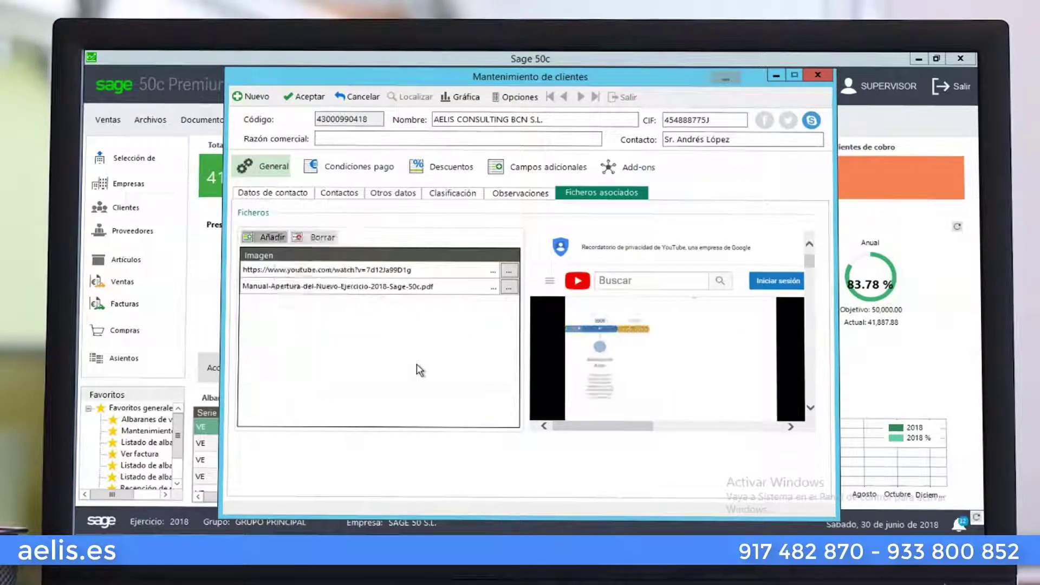
pyautogui.click(402, 287)
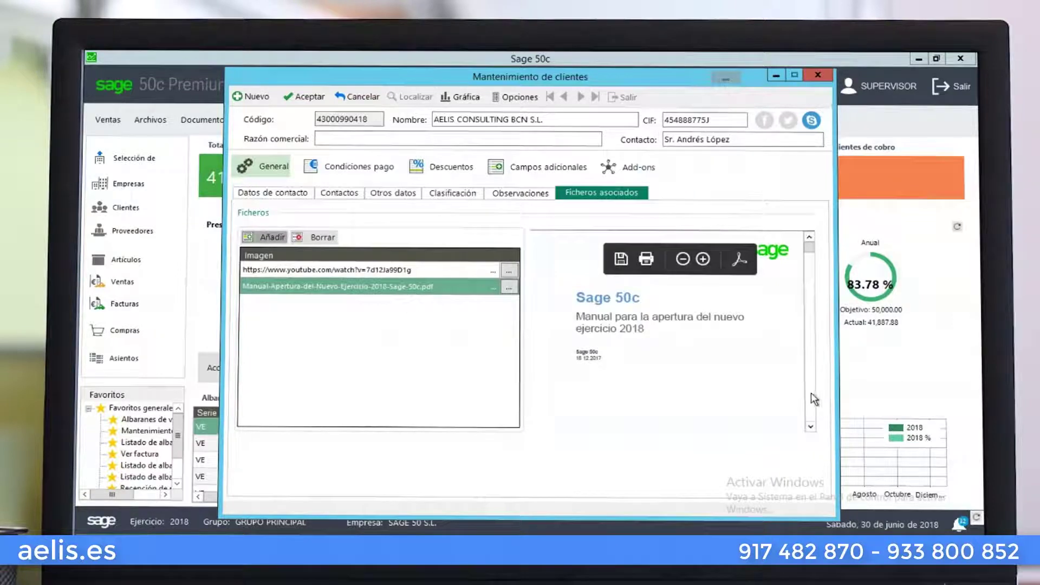
pyautogui.scroll(-5, 815, 399)
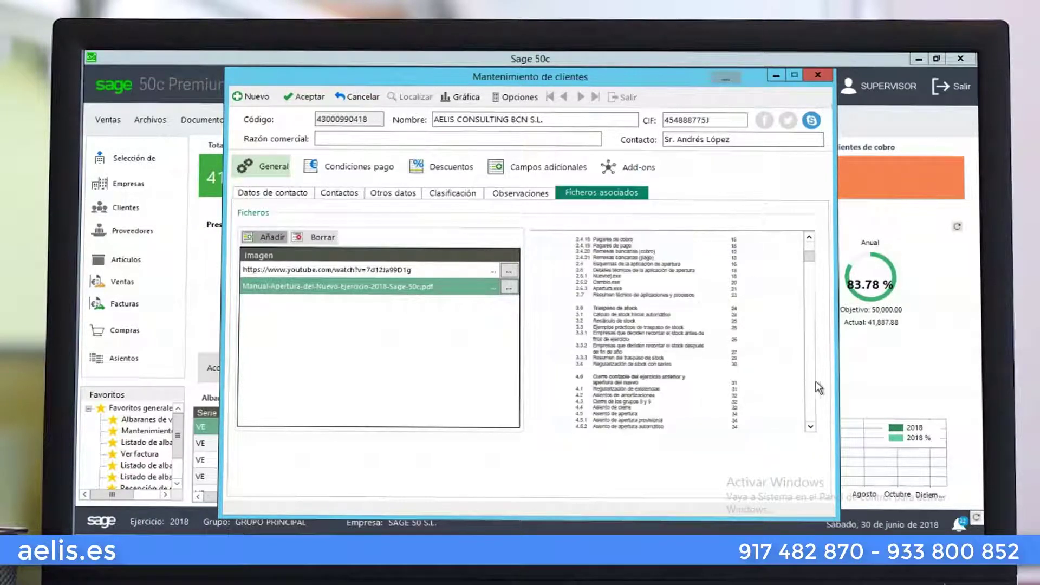
pyautogui.scroll(5, 820, 259)
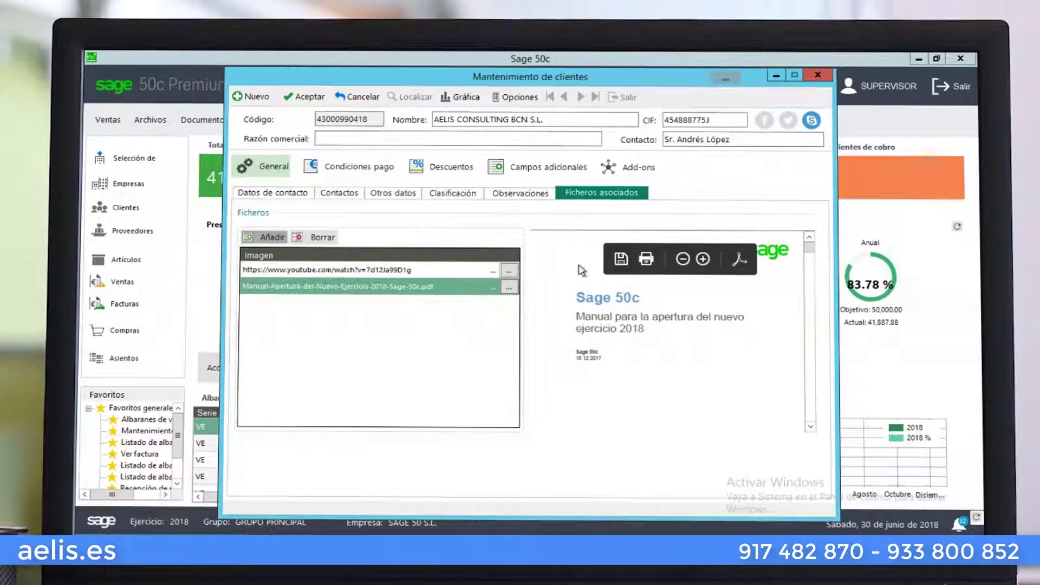
pyautogui.click(304, 97)
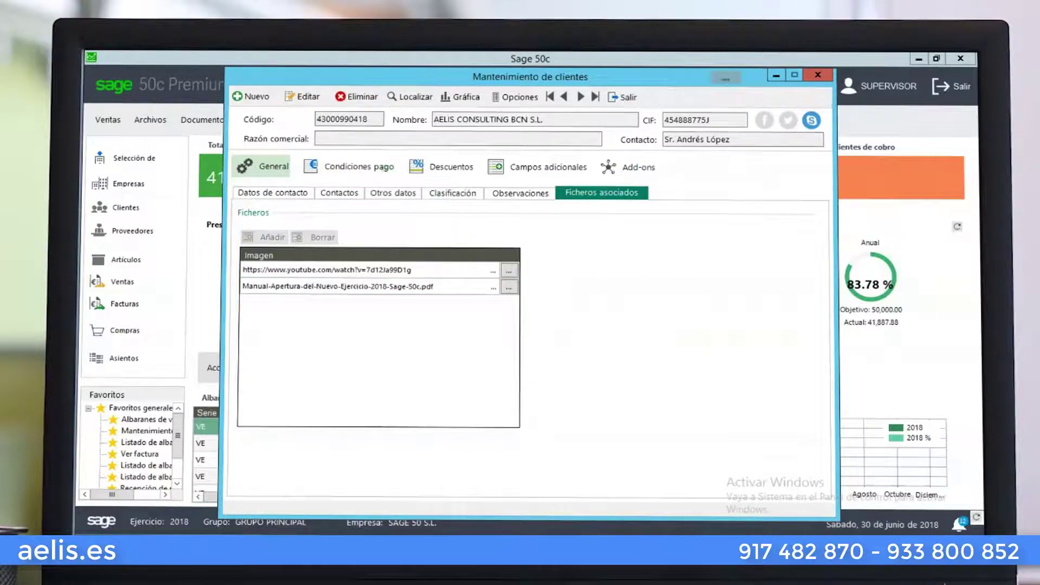
# Show Condiciones pago (QUINCENAL, TRANSFERENCIA BANCARIA) and make the client record editable
pyautogui.click(350, 166)
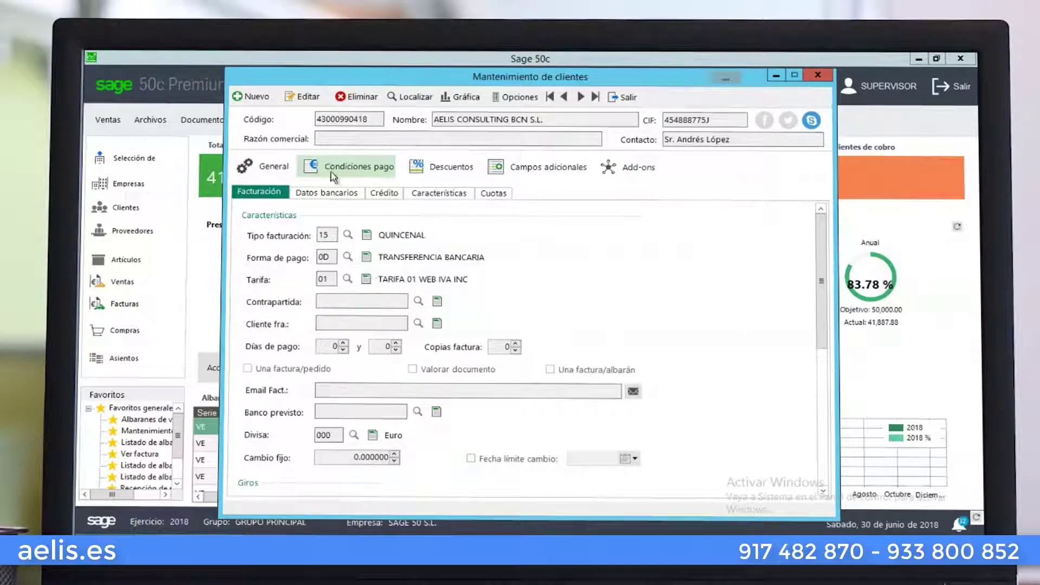
pyautogui.click(302, 97)
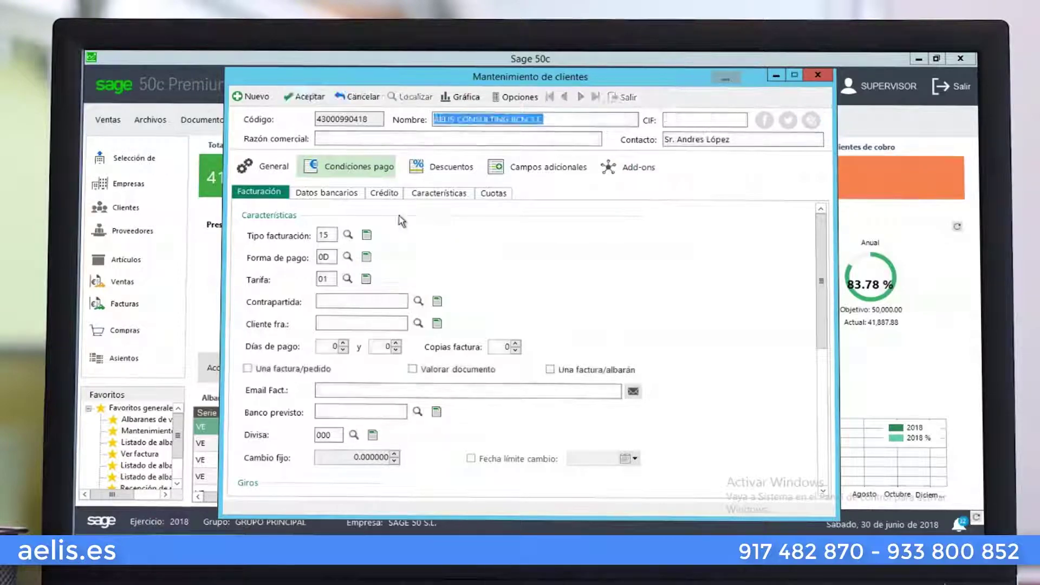
# From TRANSFERENCIA BANCARIA's maintenance, start payment method 87, then cancel it and exit
pyautogui.click(367, 257)
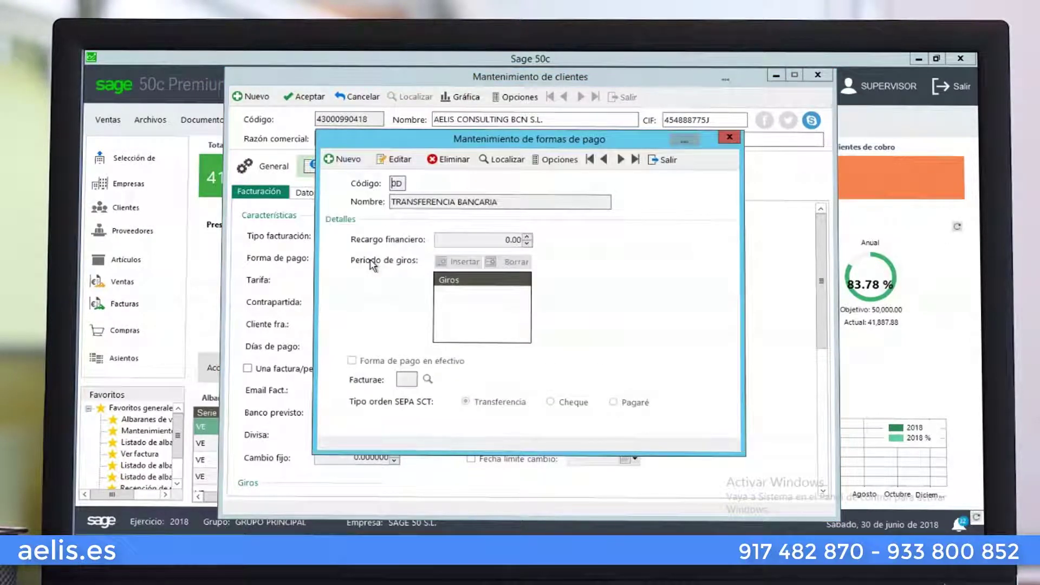
pyautogui.click(347, 159)
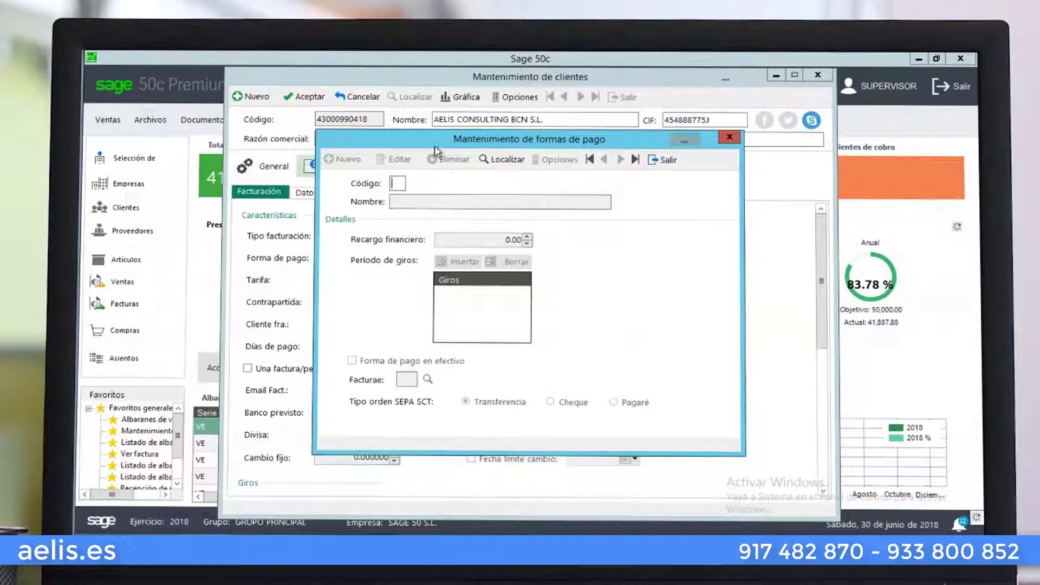
pyautogui.write('87')
pyautogui.press('Return')
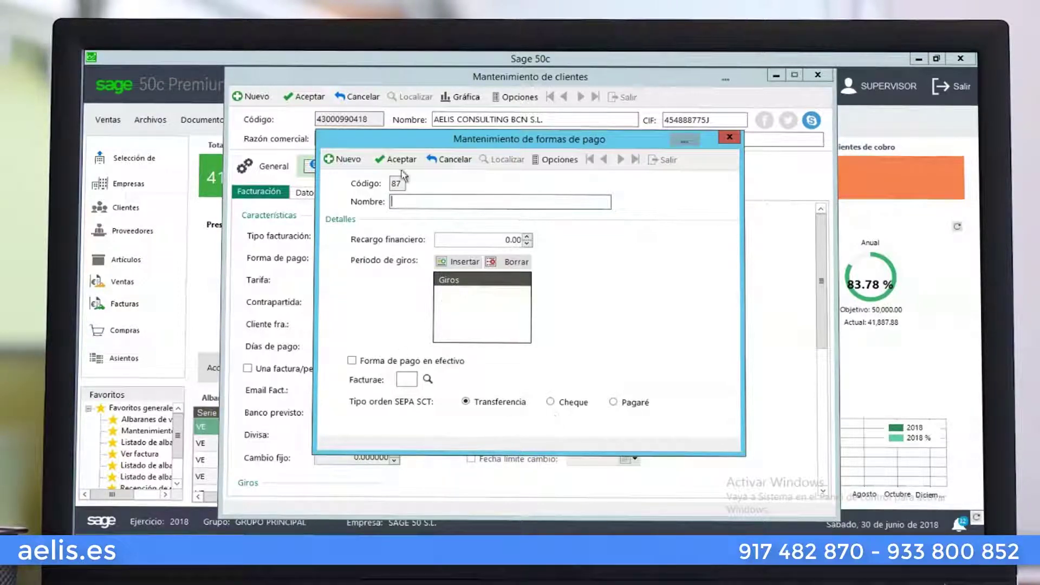
pyautogui.click(445, 169)
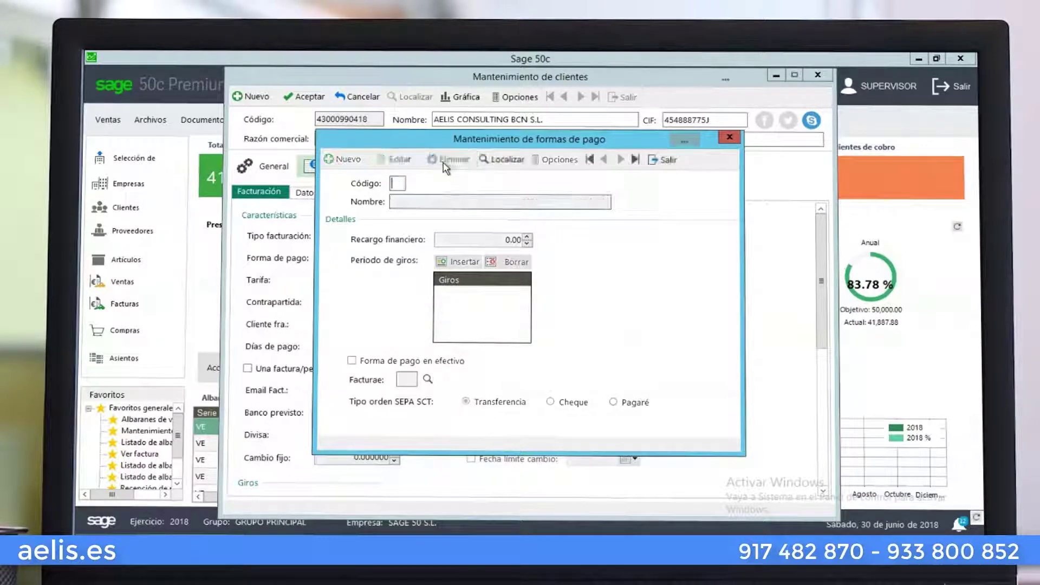
pyautogui.click(657, 165)
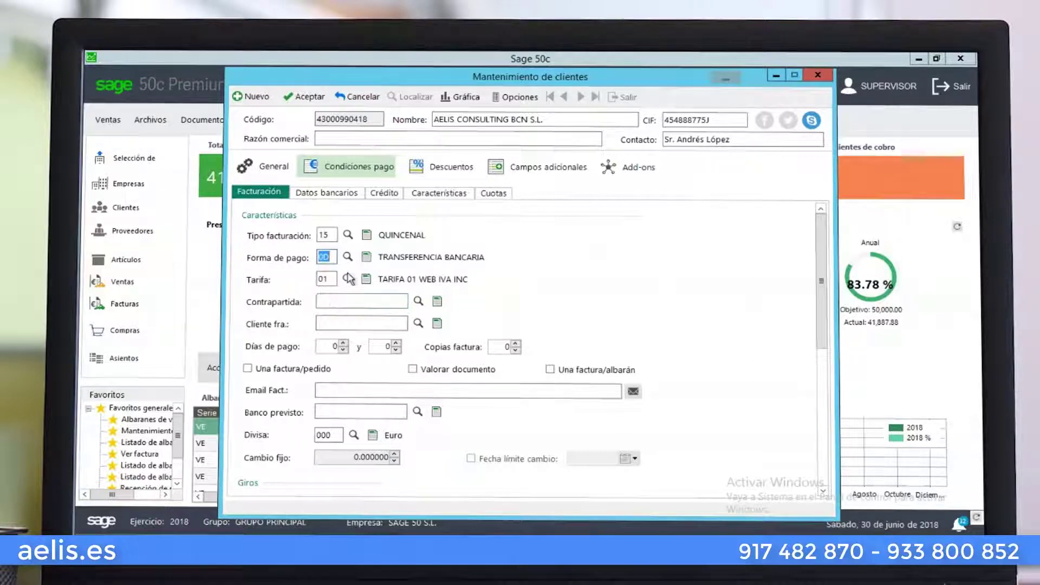
pyautogui.click(372, 281)
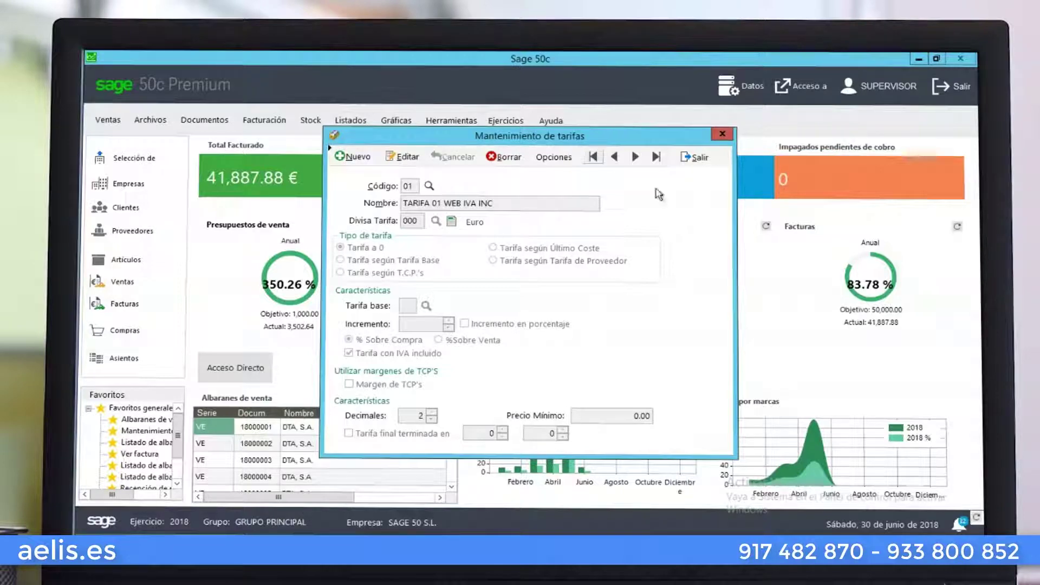
pyautogui.click(699, 160)
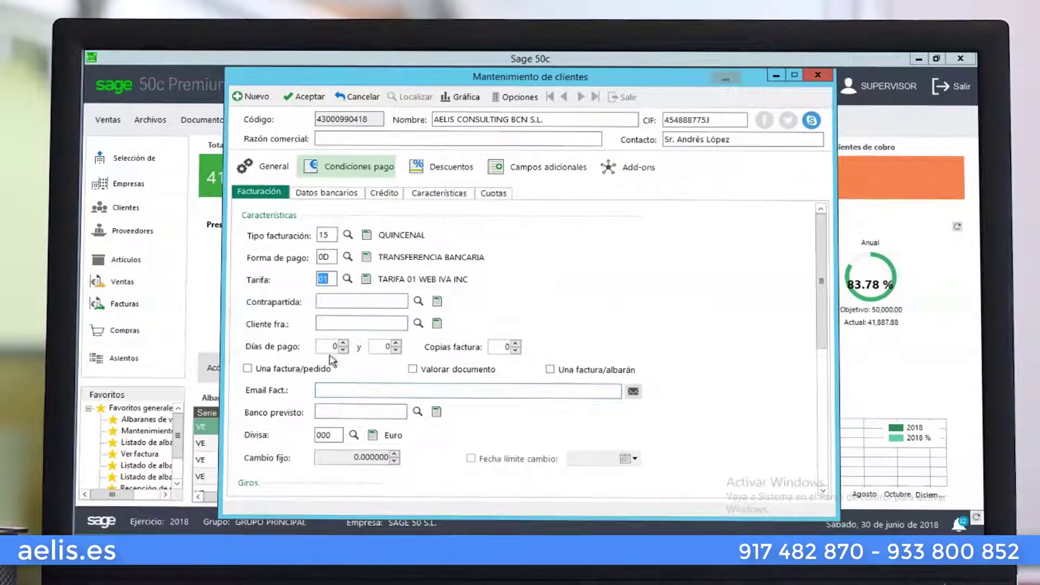
pyautogui.click(330, 301)
pyautogui.click(418, 324)
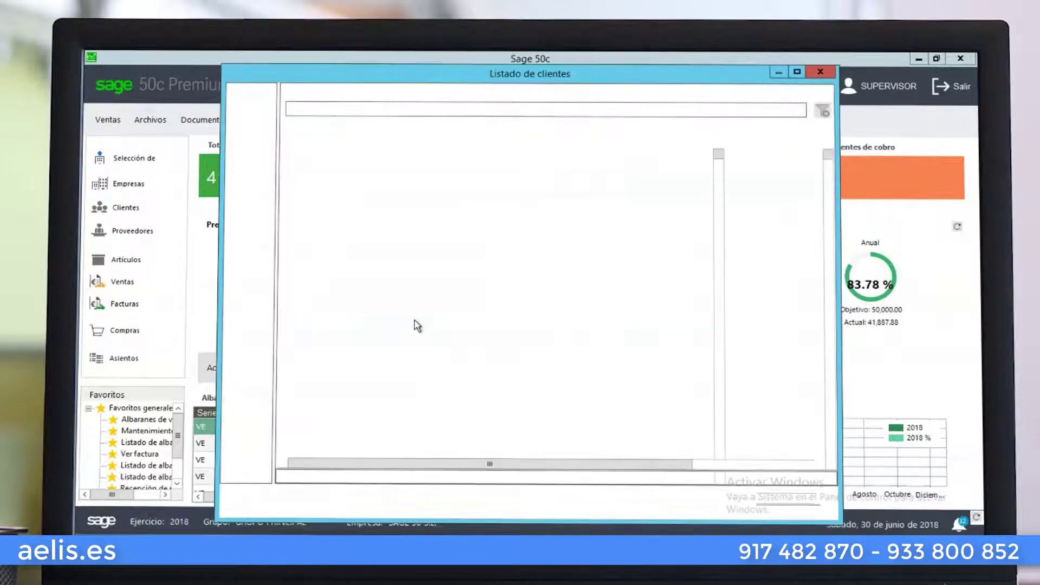
pyautogui.click(792, 504)
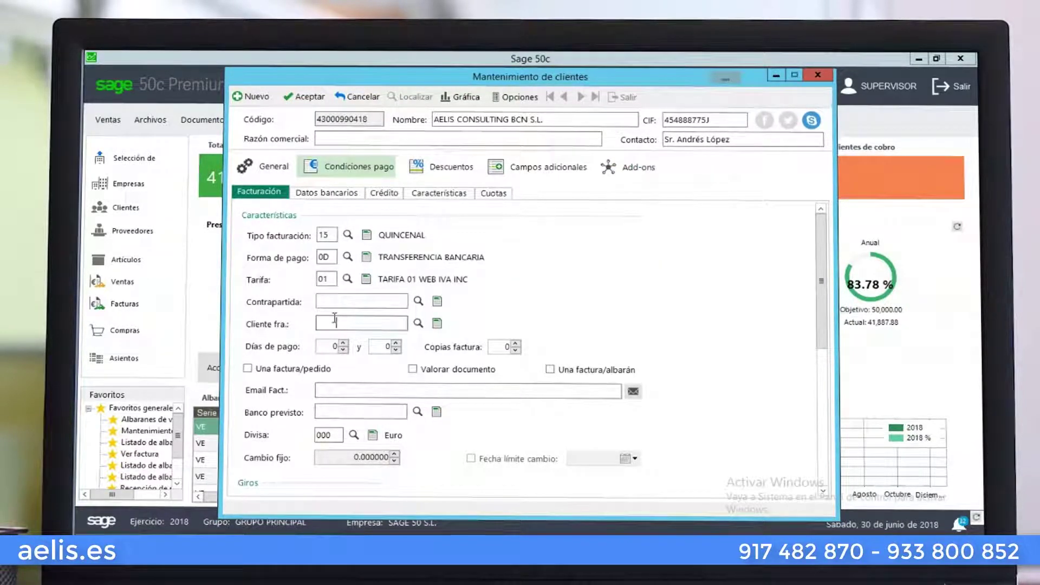
# Set payment days 5 and 30, tick Valorar documento, and enter the billing e-mail address
pyautogui.click(342, 343)
pyautogui.click(343, 343)
pyautogui.click(343, 343)
pyautogui.click(343, 343)
pyautogui.click(342, 343)
pyautogui.write('3')
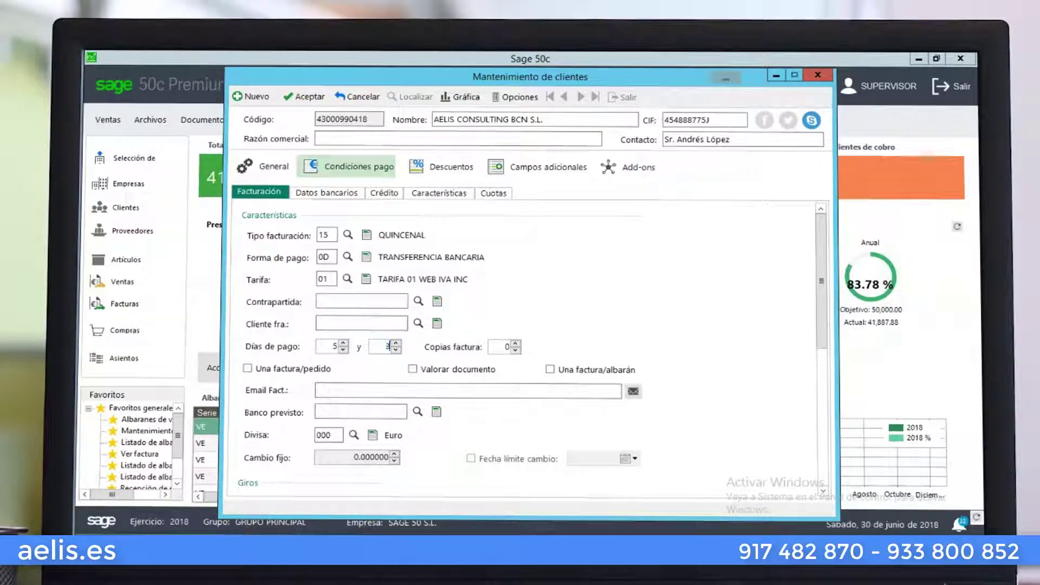
pyautogui.write('0')
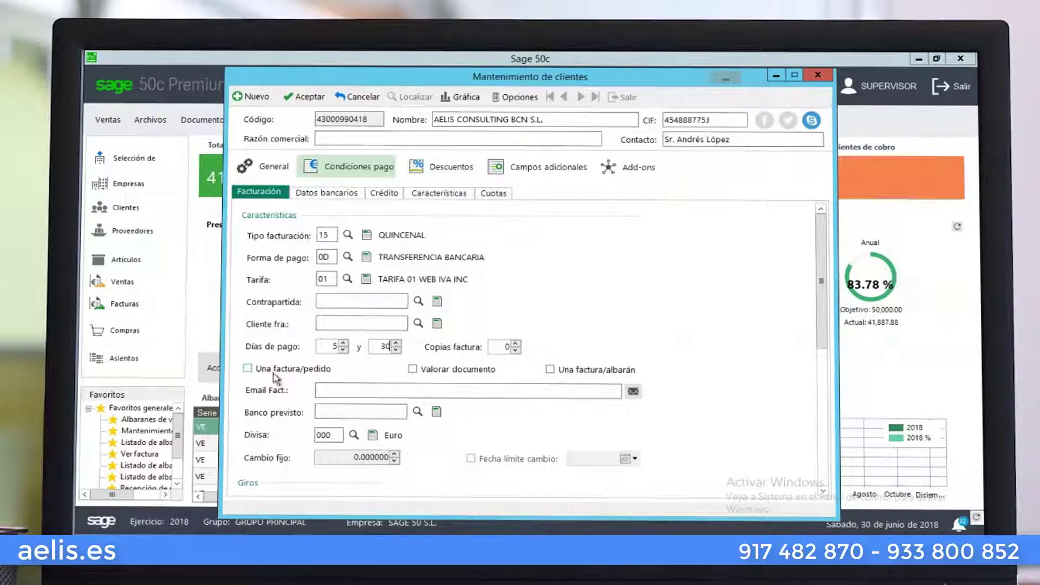
pyautogui.click(413, 370)
pyautogui.click(377, 389)
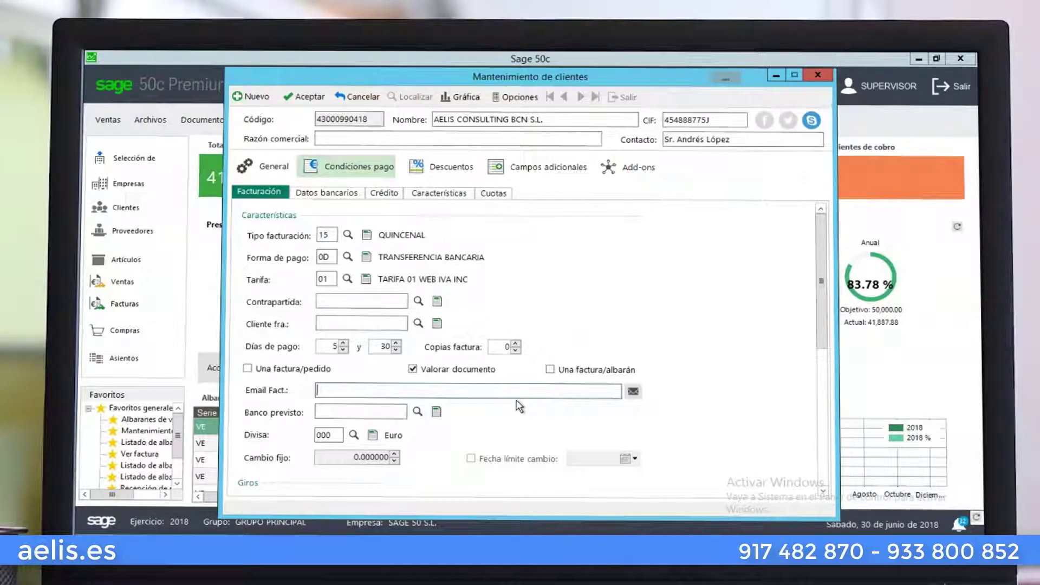
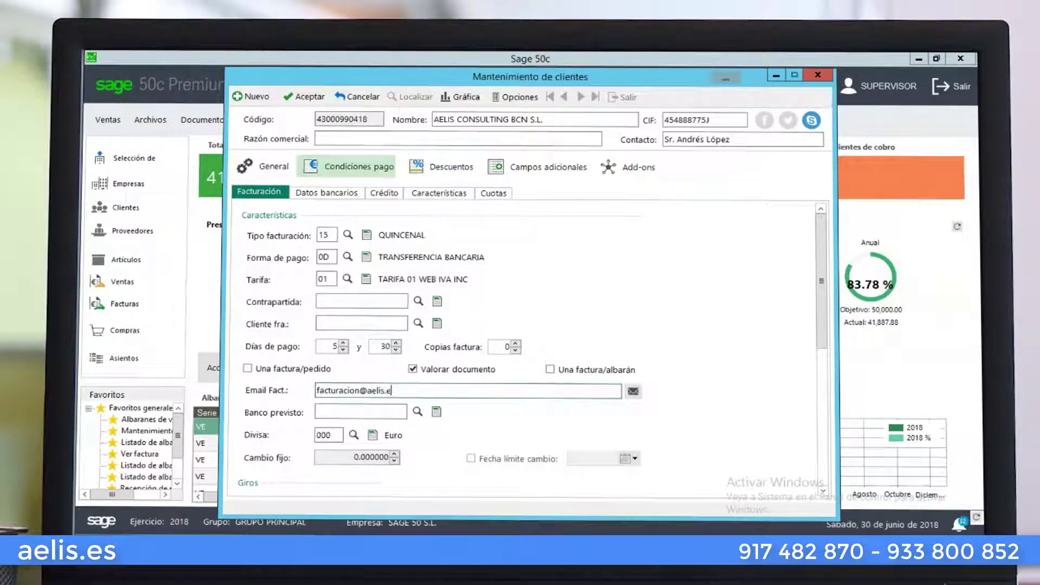
pyautogui.press('Tab')
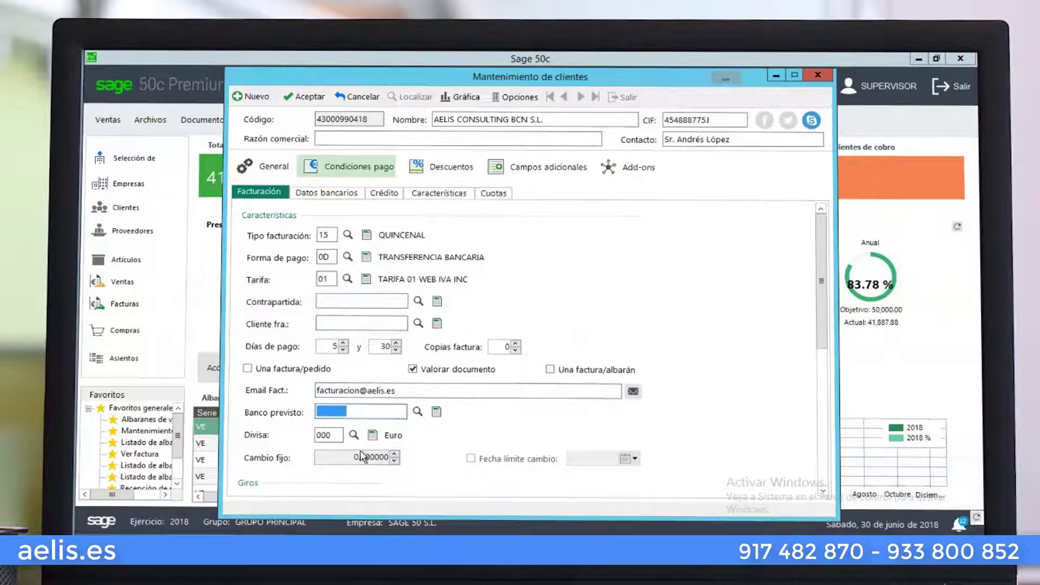
# Review the BBVA account's full IBAN in Datos bancarios, then show the Crédito settings
pyautogui.click(339, 193)
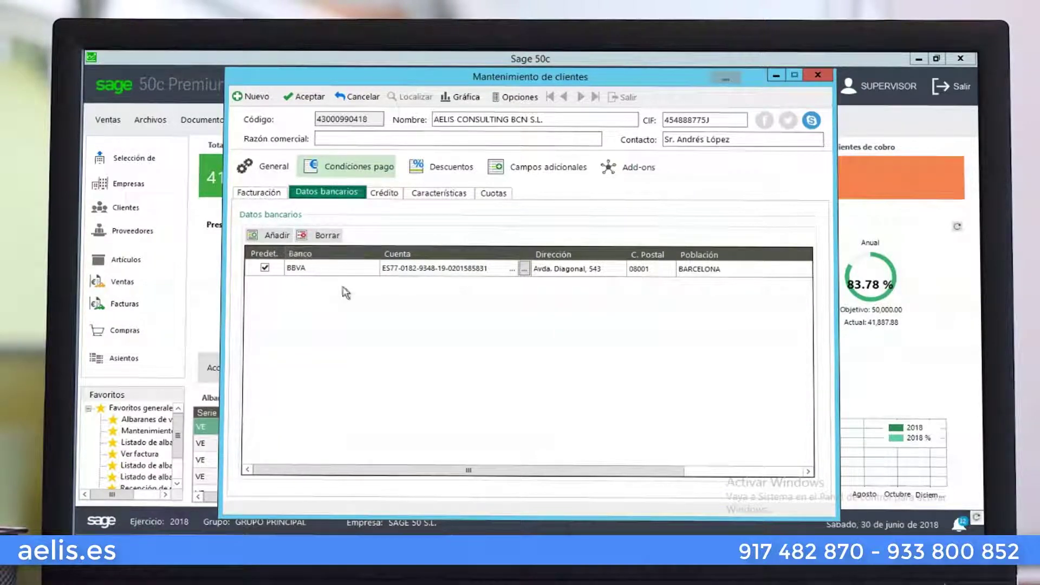
pyautogui.click(525, 269)
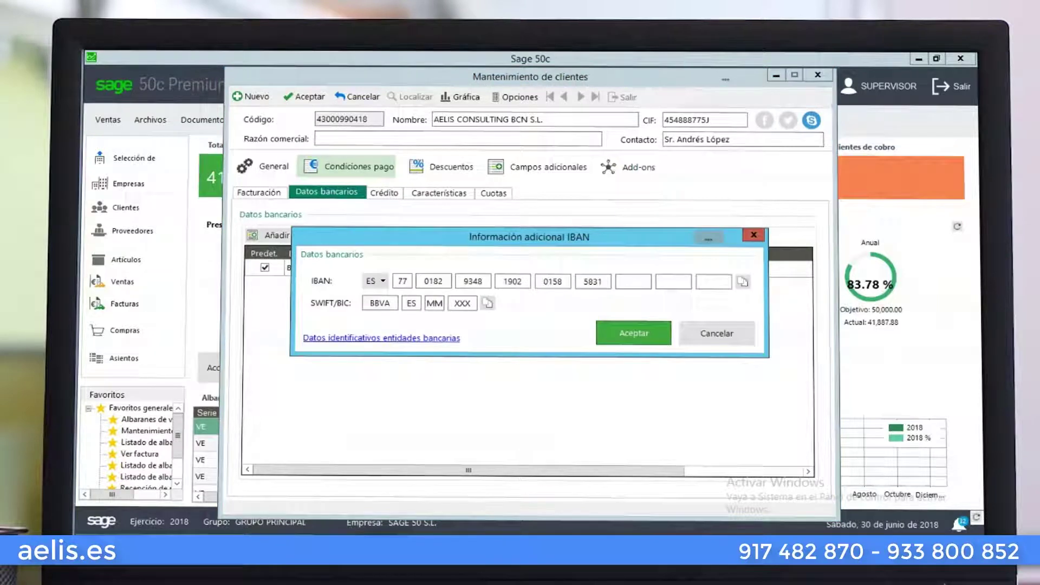
pyautogui.click(640, 342)
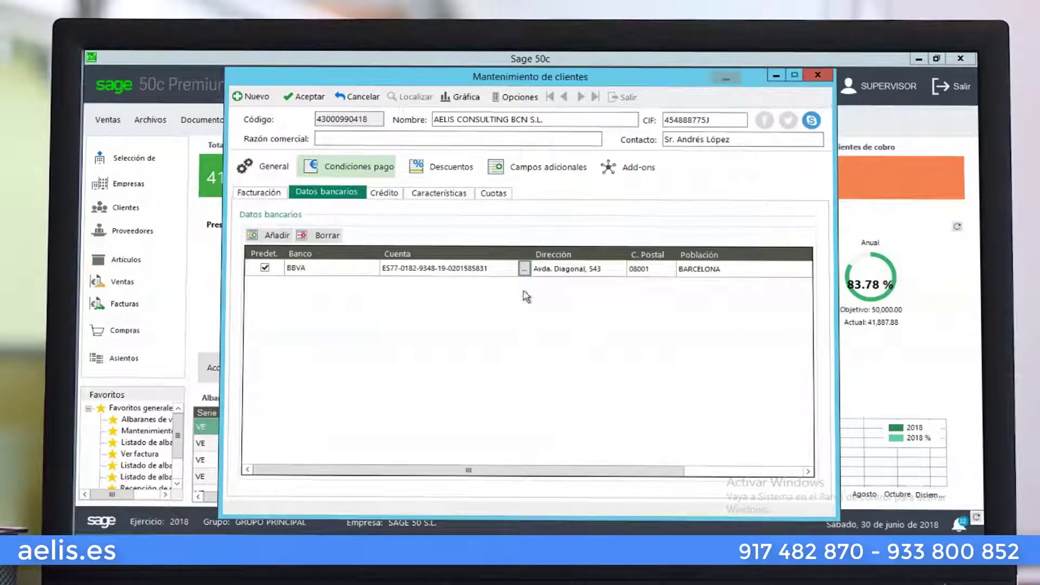
pyautogui.moveTo(559, 475); pyautogui.dragTo(506, 472)
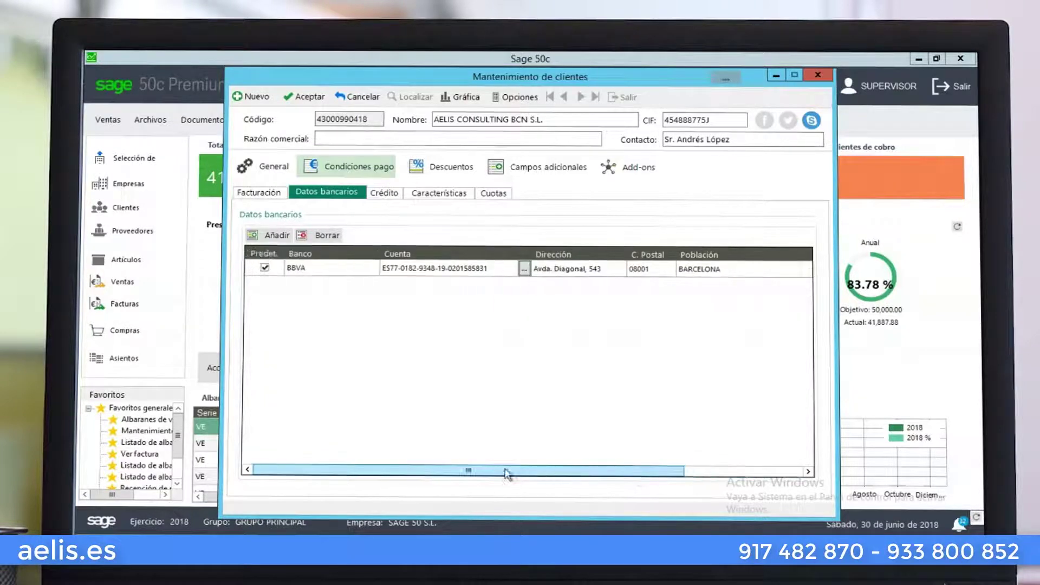
pyautogui.click(386, 193)
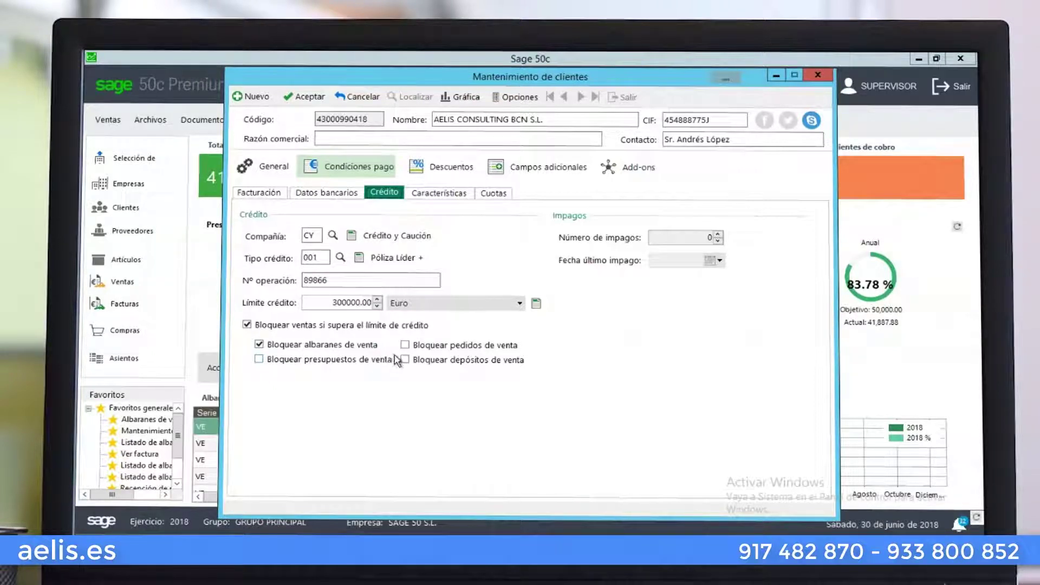
# Block sales orders and deposits beyond the credit limit, save the client, and view Características
pyautogui.click(404, 345)
pyautogui.click(404, 360)
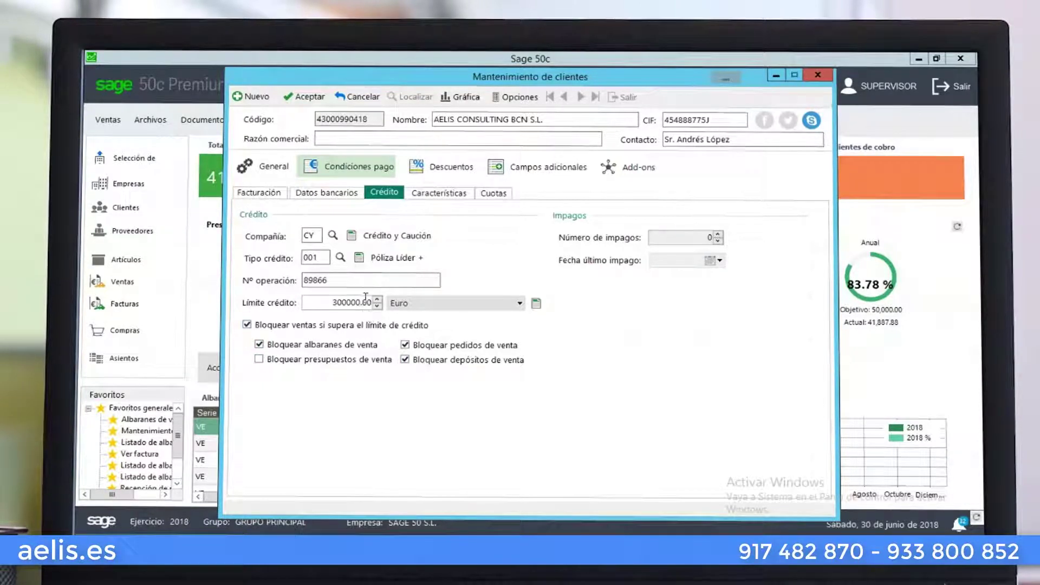
pyautogui.click(303, 97)
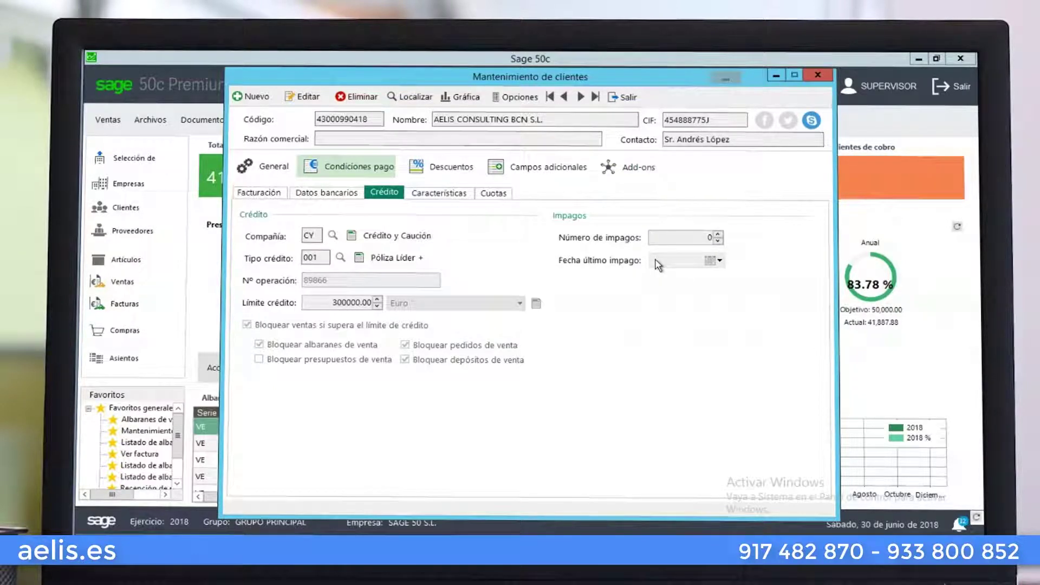
pyautogui.click(462, 194)
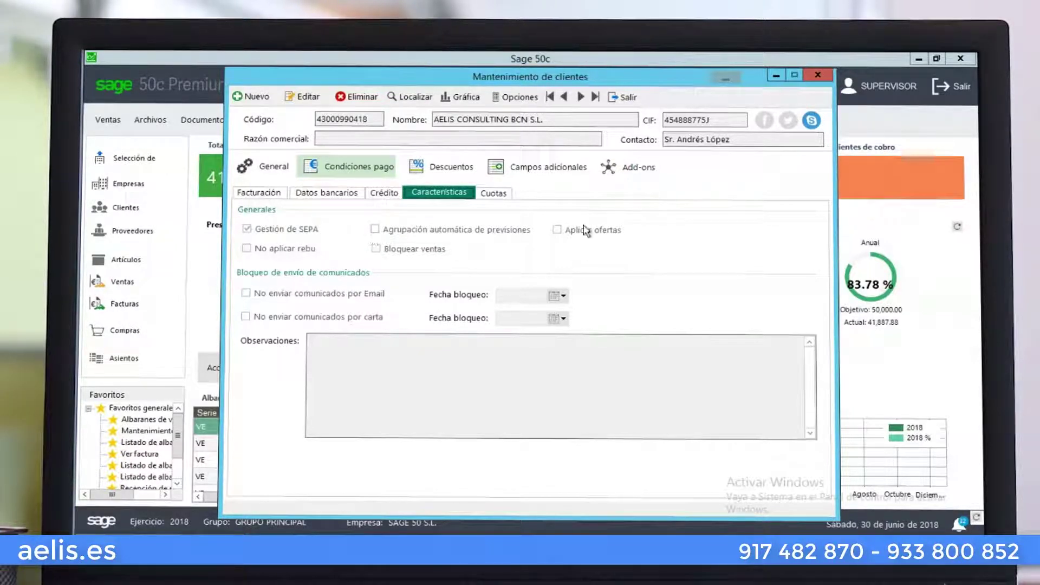
# Make the client record editable again and view its recurring Cuotas fees
pyautogui.click(306, 97)
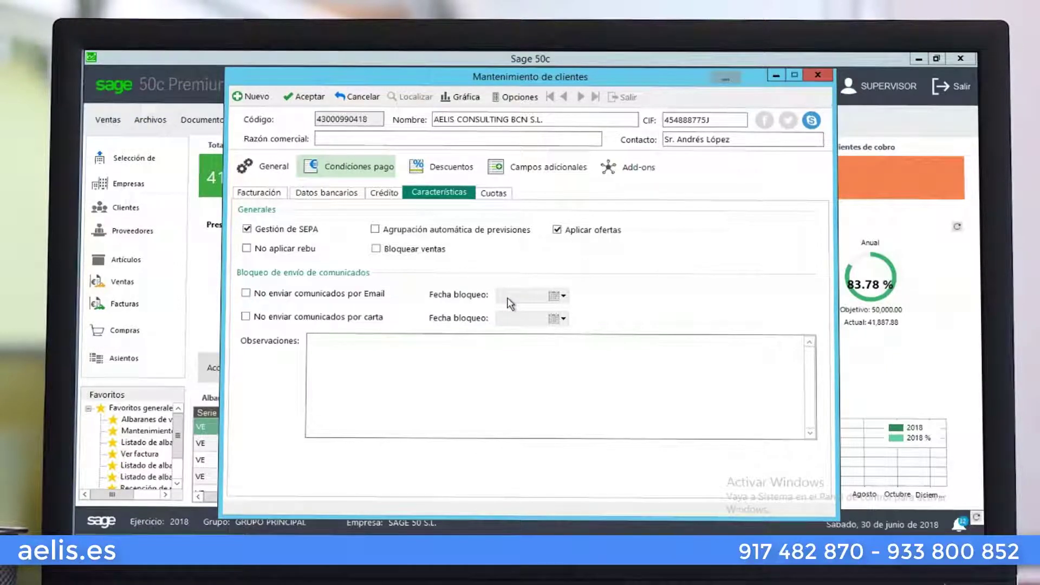
pyautogui.click(491, 194)
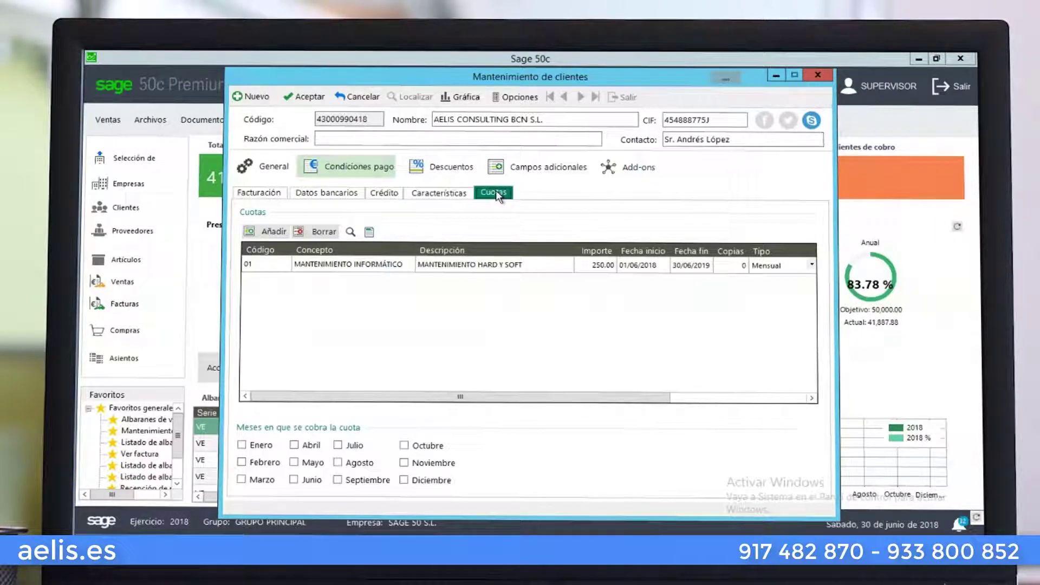
# Inspect the MANTENIMIENTO INFORMÁTICO fee concept's details, starting and then cancelling a fee increase
pyautogui.click(341, 266)
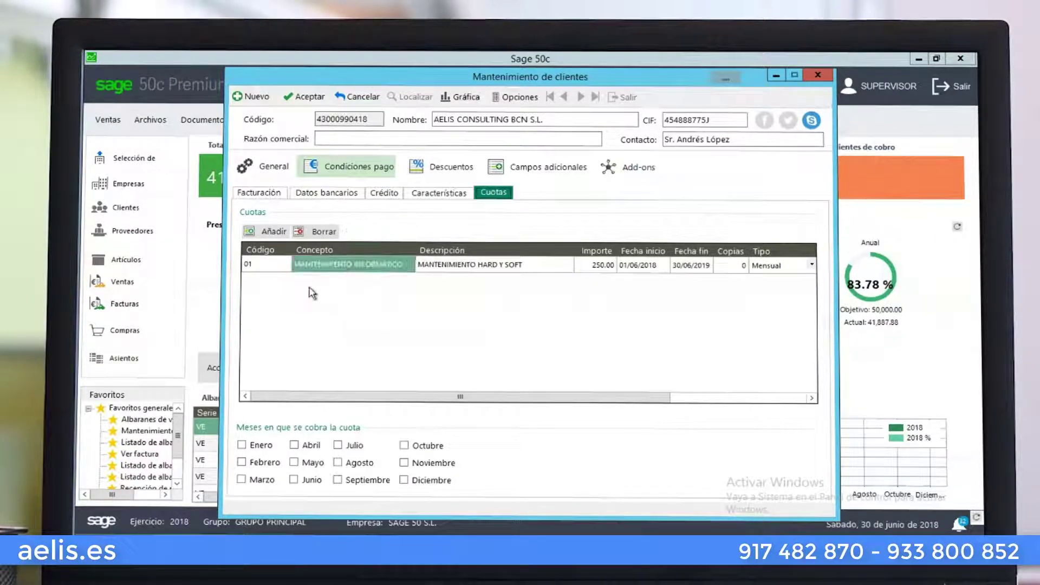
pyautogui.click(271, 266)
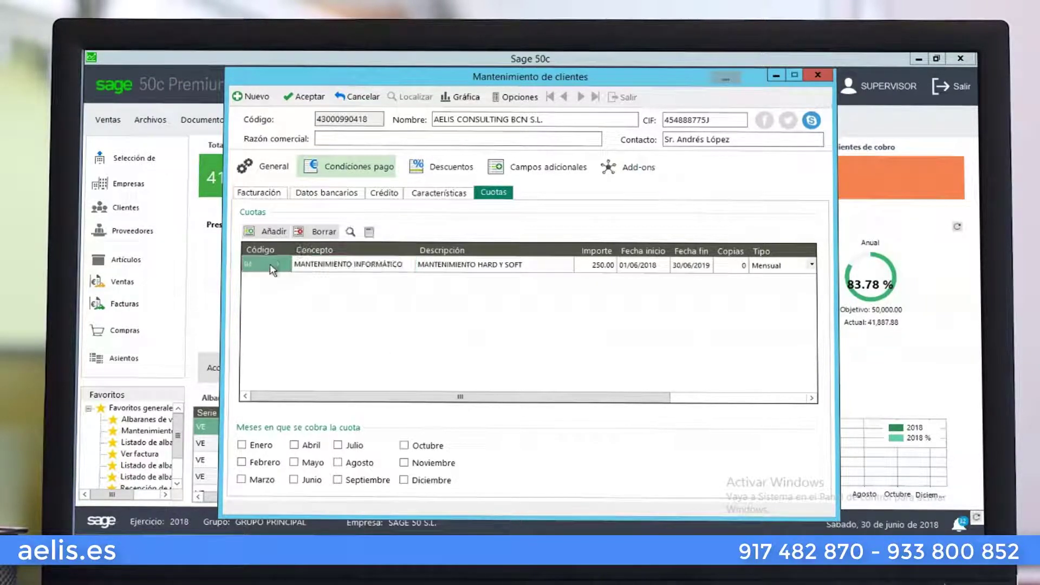
pyautogui.click(369, 232)
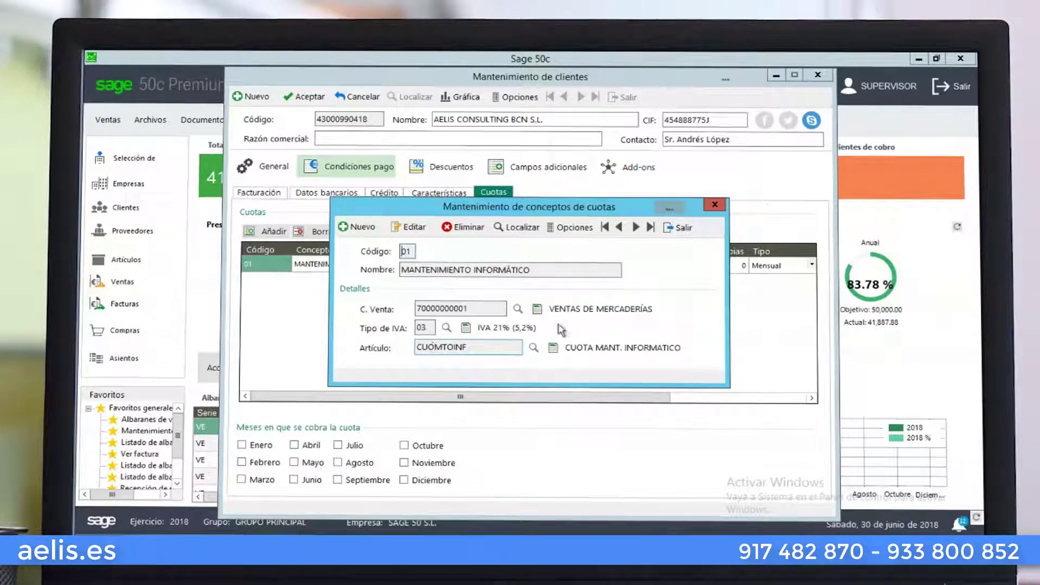
pyautogui.click(582, 232)
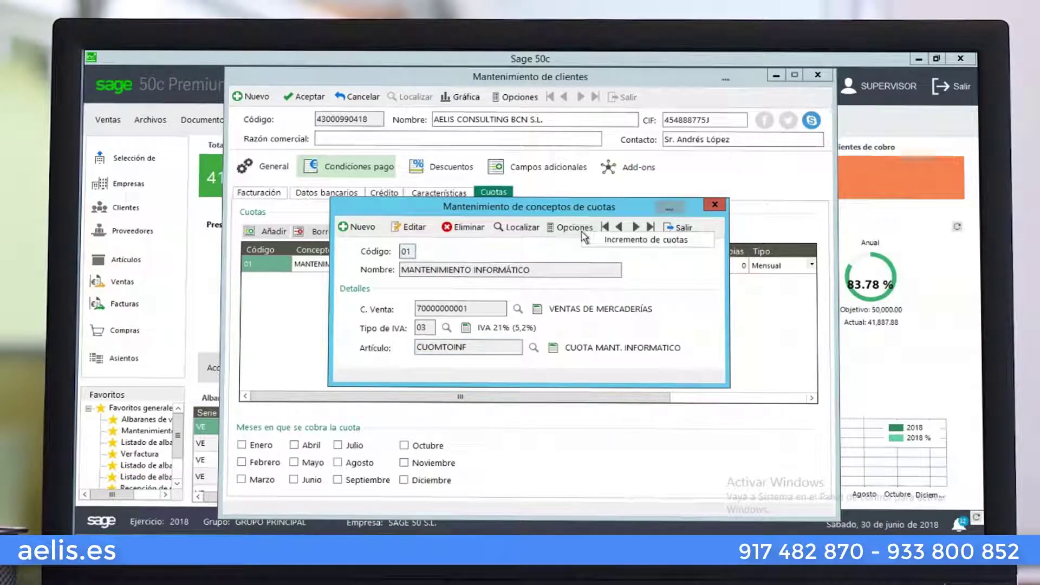
pyautogui.click(607, 242)
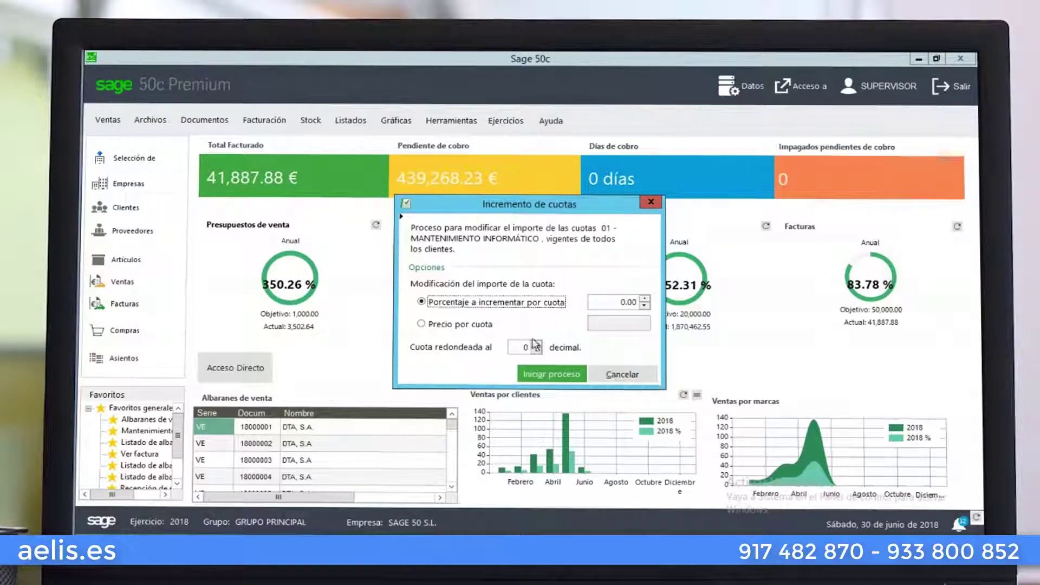
pyautogui.click(623, 375)
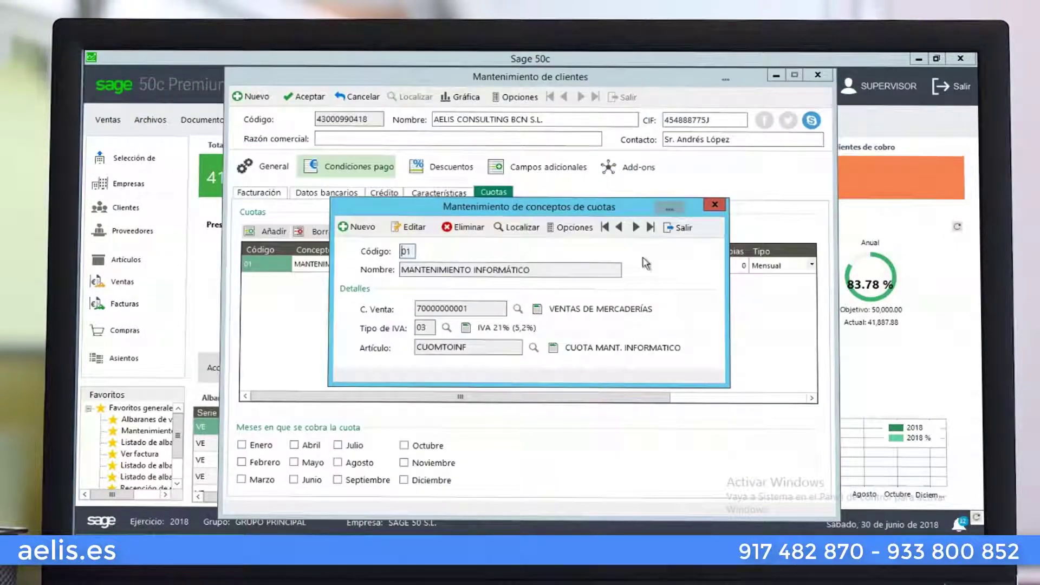
pyautogui.click(681, 230)
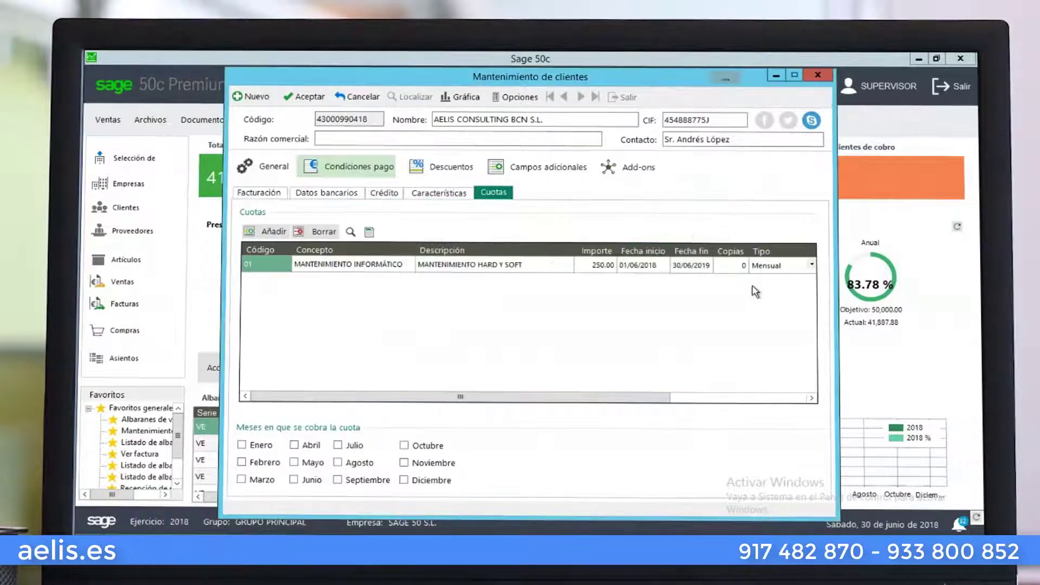
# Keep the 250.00 fee billed monthly and check its SEPA mandate reference
pyautogui.click(814, 266)
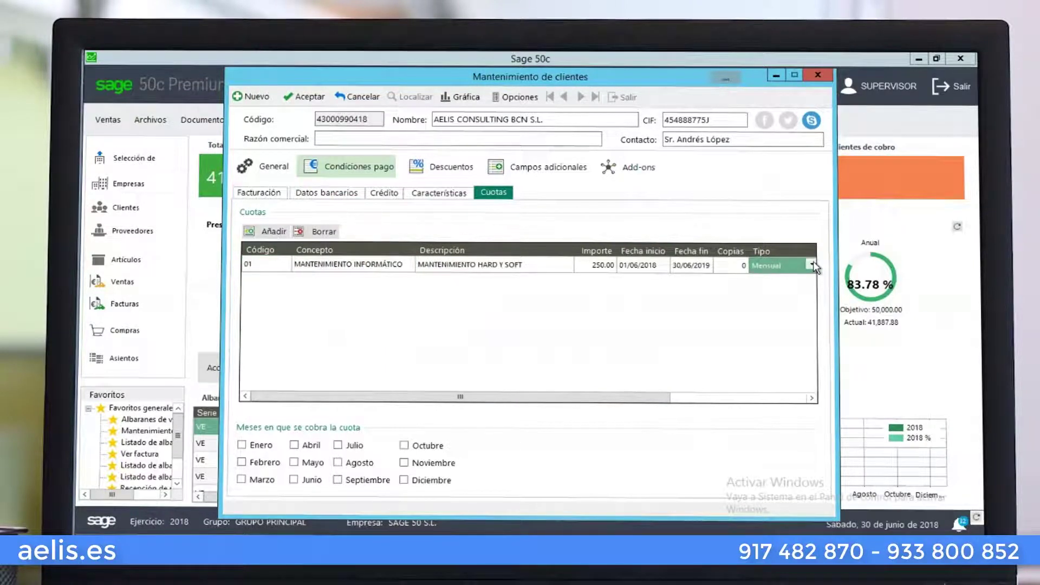
pyautogui.click(812, 264)
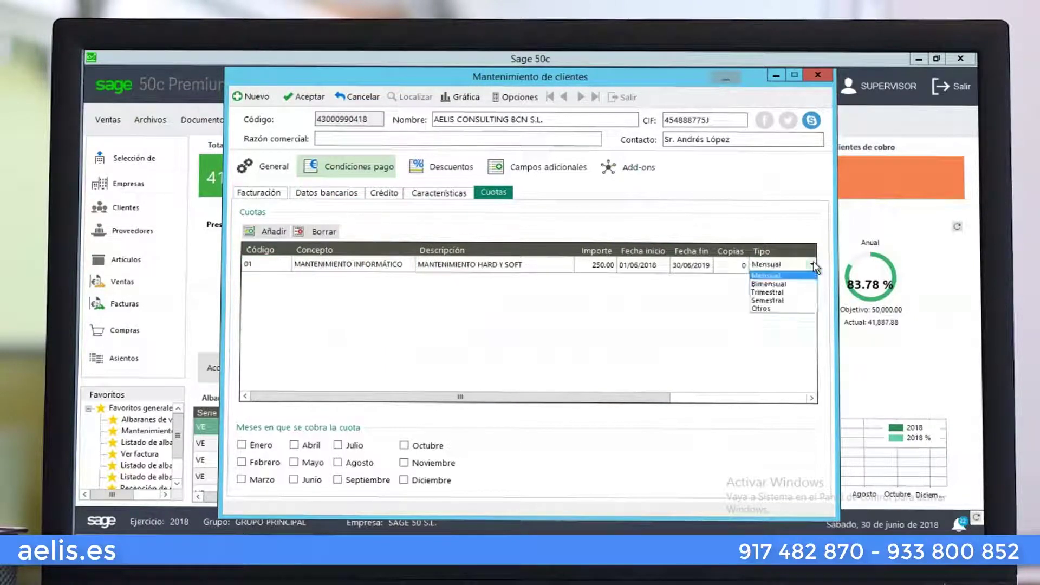
pyautogui.click(779, 276)
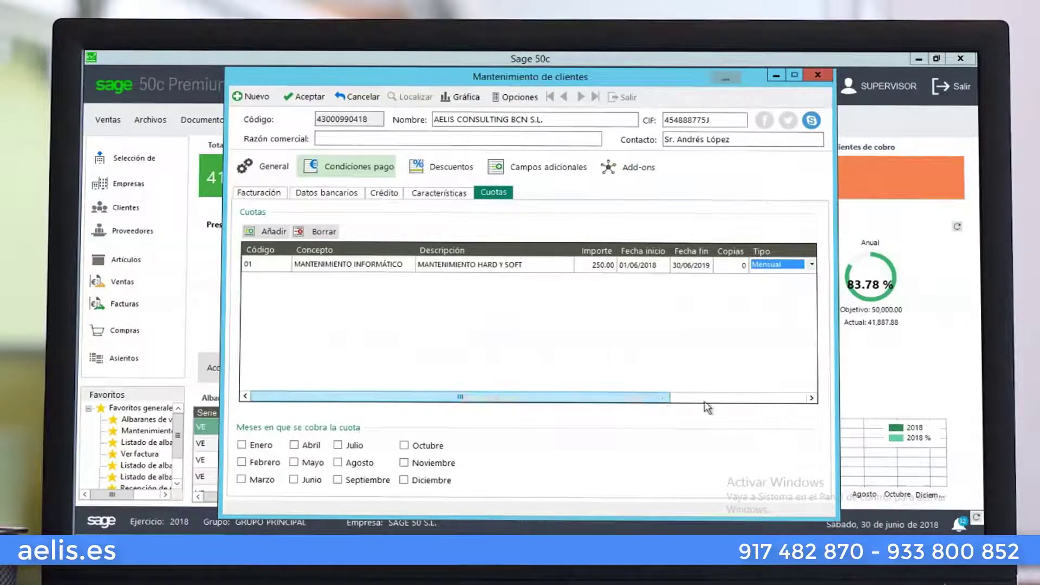
pyautogui.moveTo(665, 399); pyautogui.dragTo(748, 401)
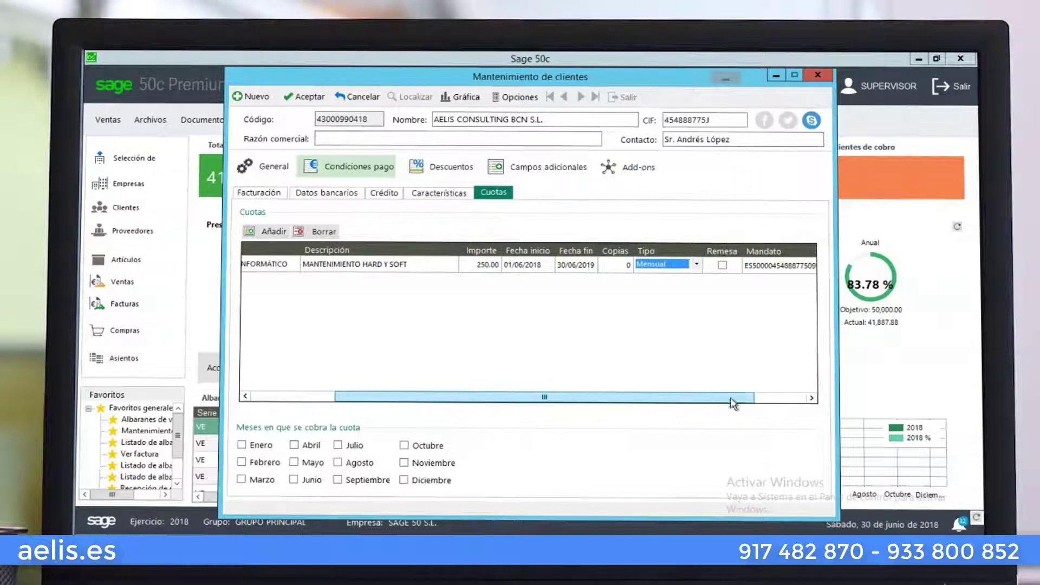
pyautogui.moveTo(676, 399); pyautogui.dragTo(728, 399)
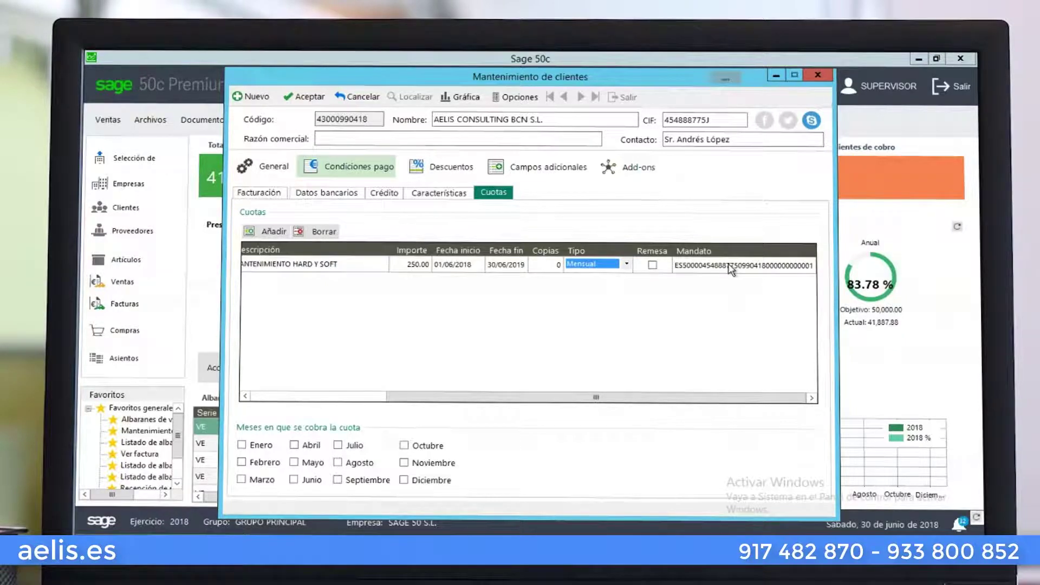
pyautogui.click(732, 269)
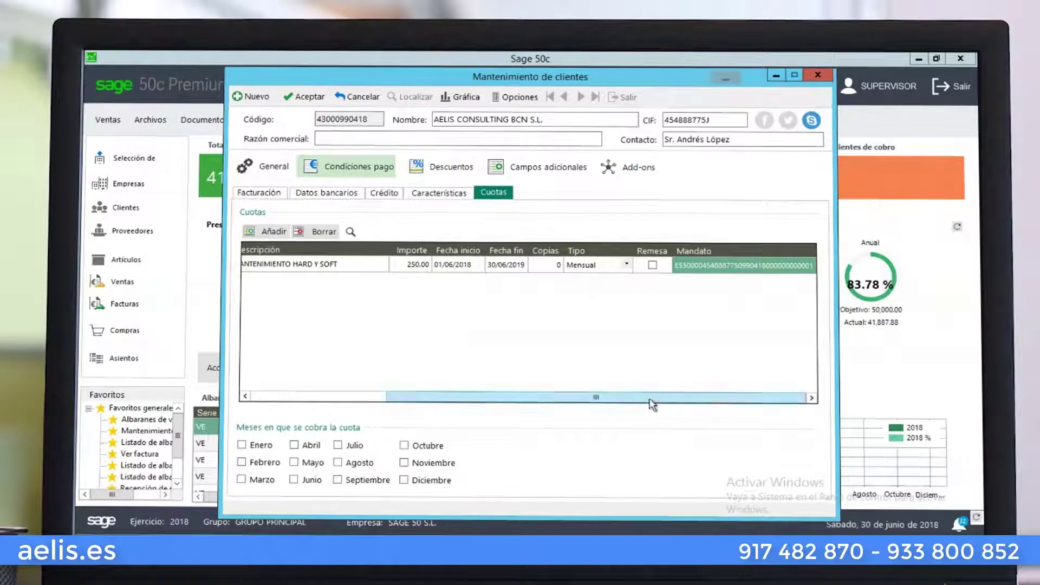
pyautogui.moveTo(652, 404); pyautogui.dragTo(350, 397)
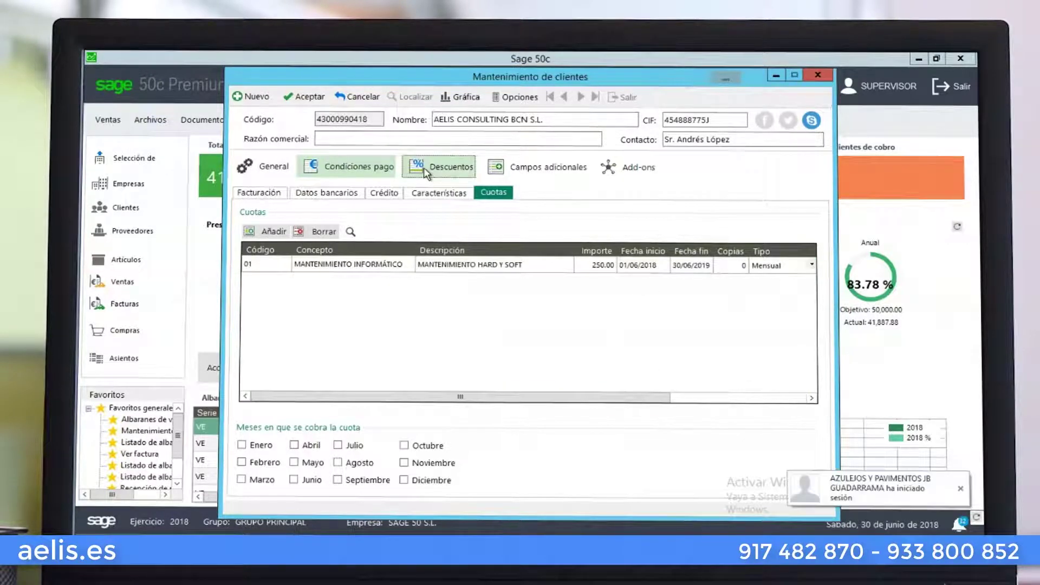
# Assign discount line PROFESIONALES to the client in its Descuentos settings
pyautogui.click(429, 169)
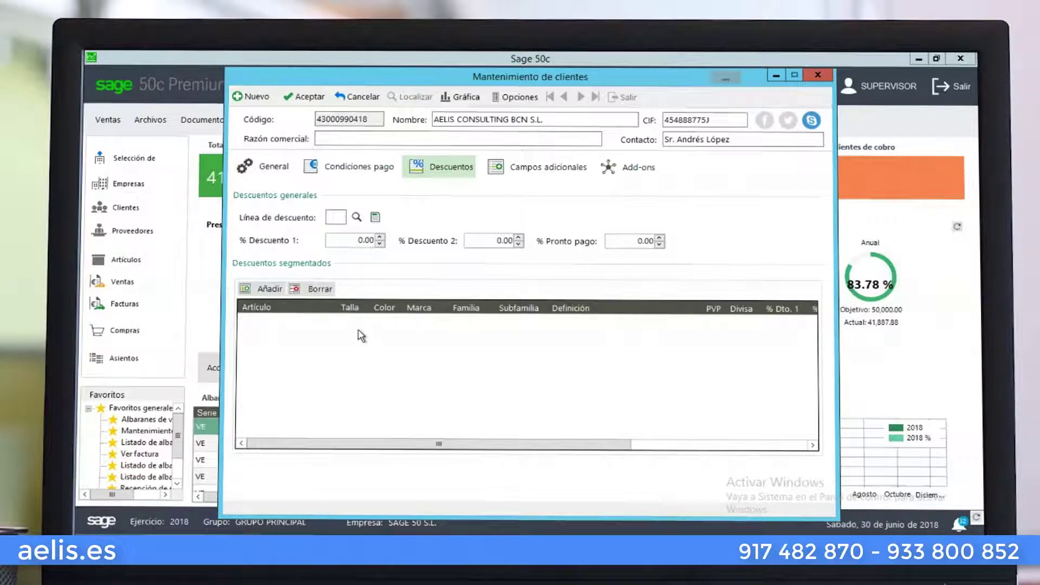
pyautogui.click(340, 216)
pyautogui.click(357, 217)
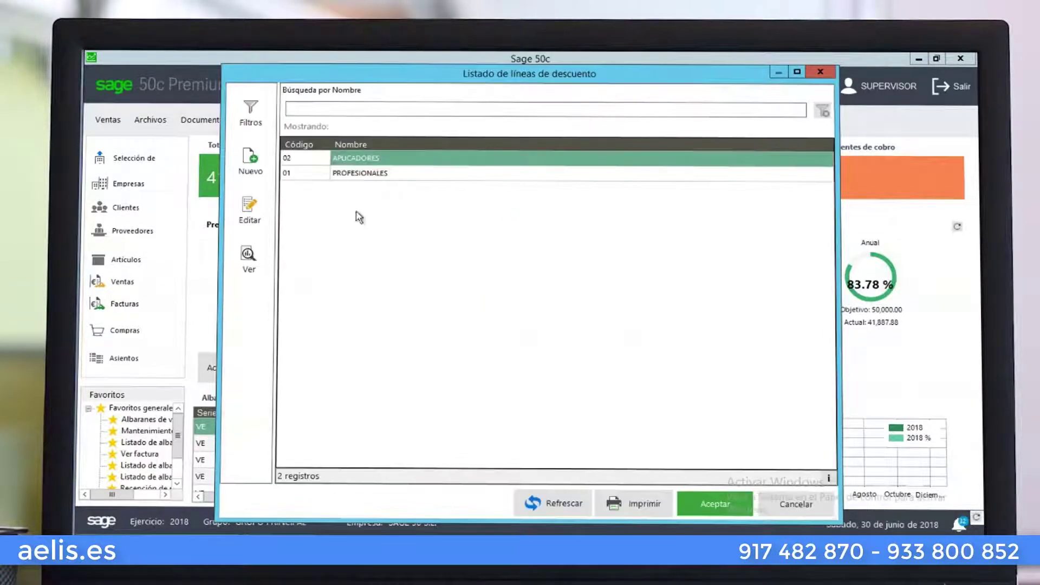
pyautogui.click(357, 173)
pyautogui.click(705, 505)
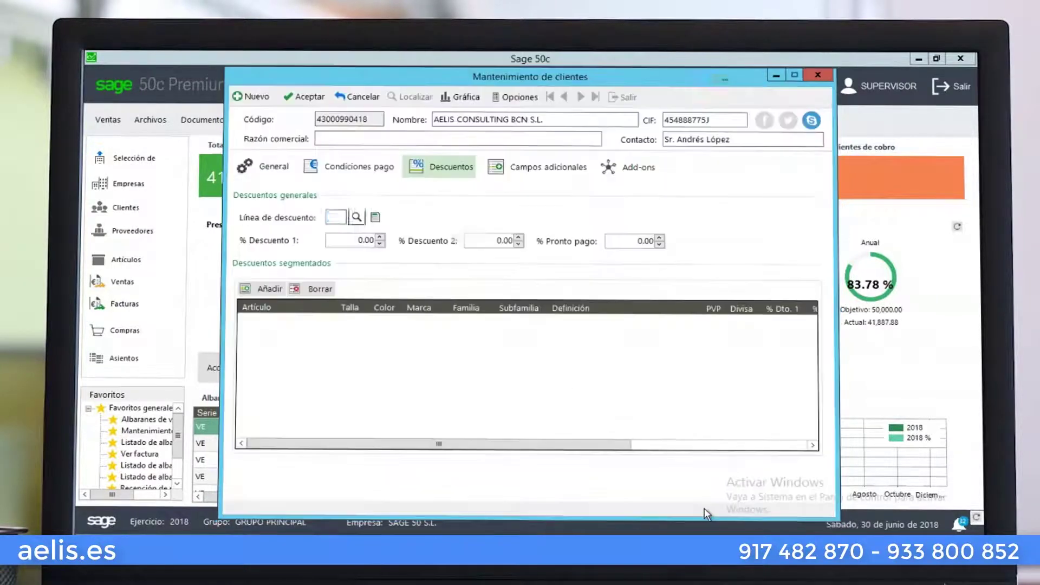
# Review the PROFESIONALES discount line's item discount rows, then close its details
pyautogui.click(379, 219)
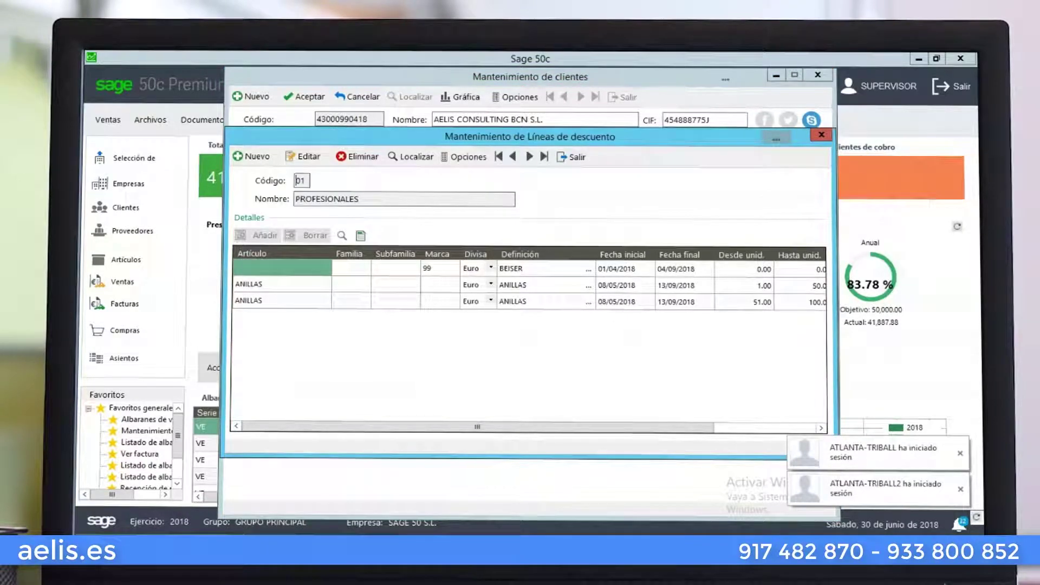
pyautogui.click(960, 454)
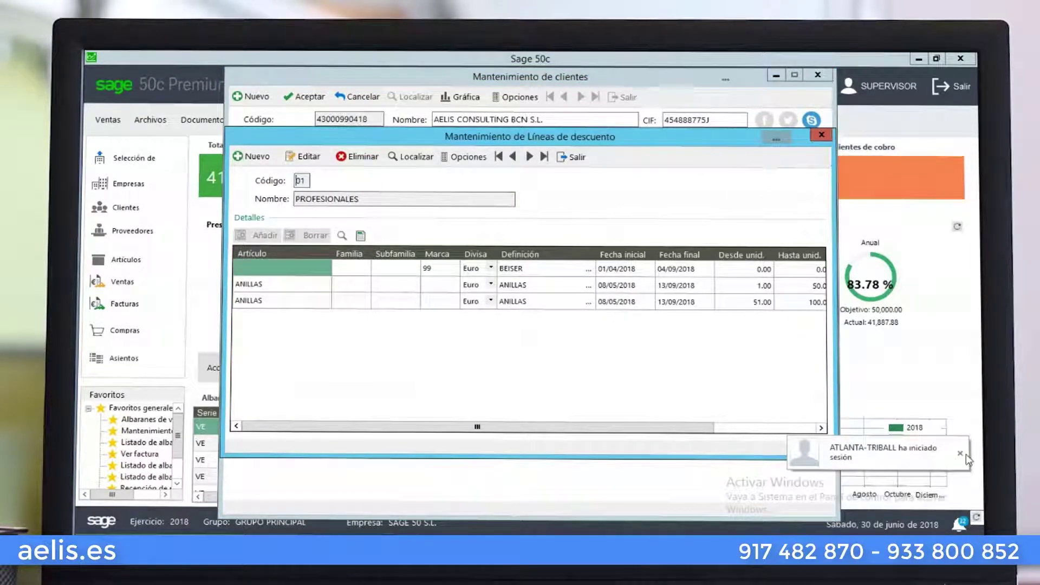
pyautogui.click(960, 454)
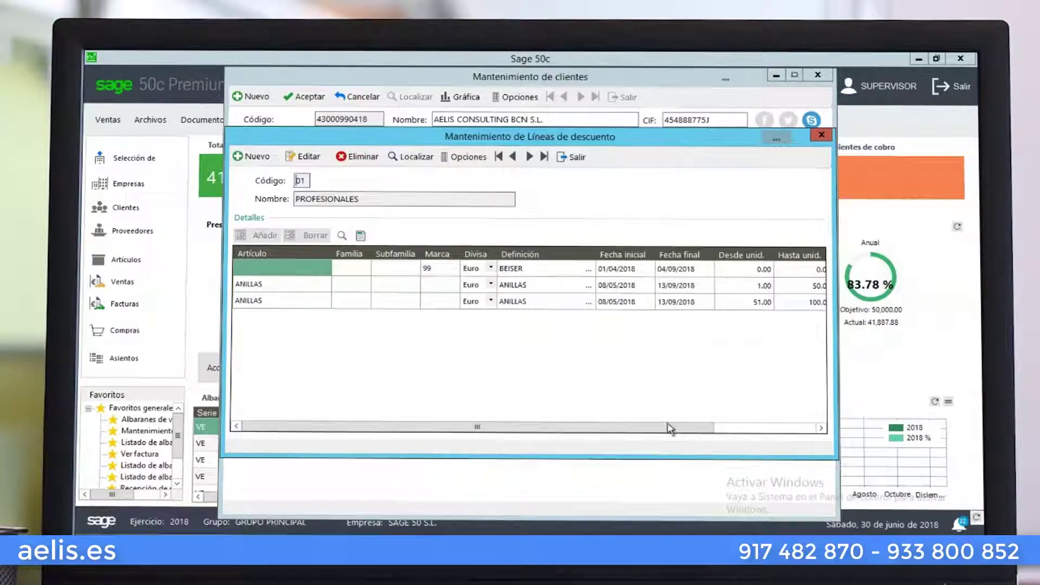
pyautogui.moveTo(670, 429); pyautogui.dragTo(751, 429)
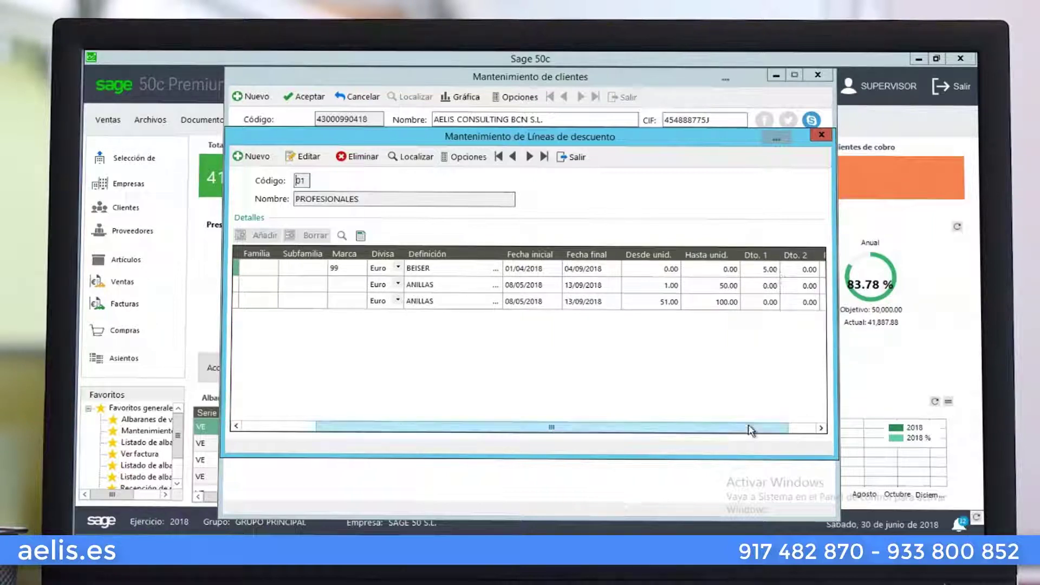
pyautogui.moveTo(750, 430); pyautogui.dragTo(404, 382)
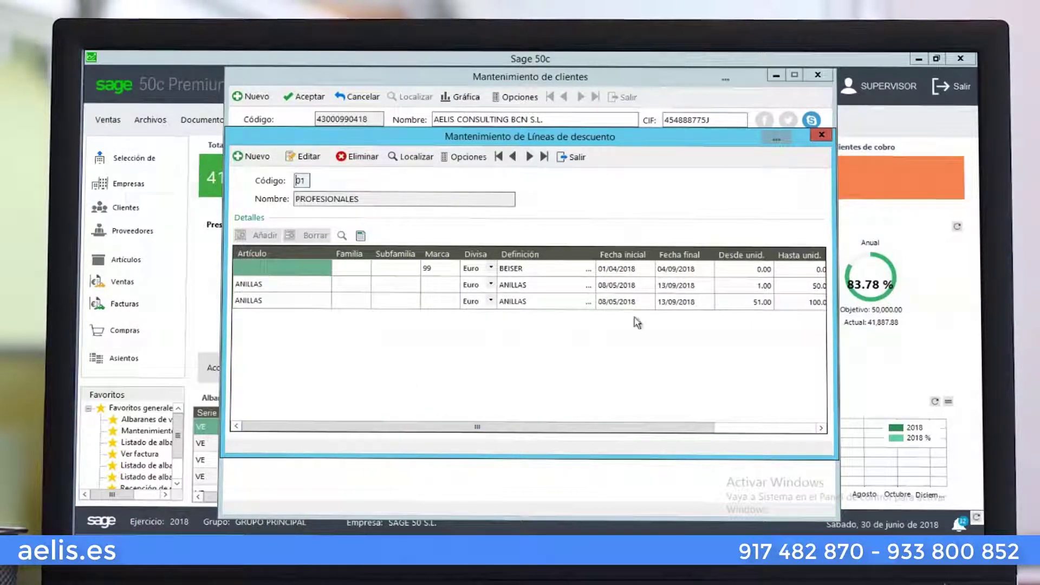
pyautogui.moveTo(693, 428); pyautogui.dragTo(826, 436)
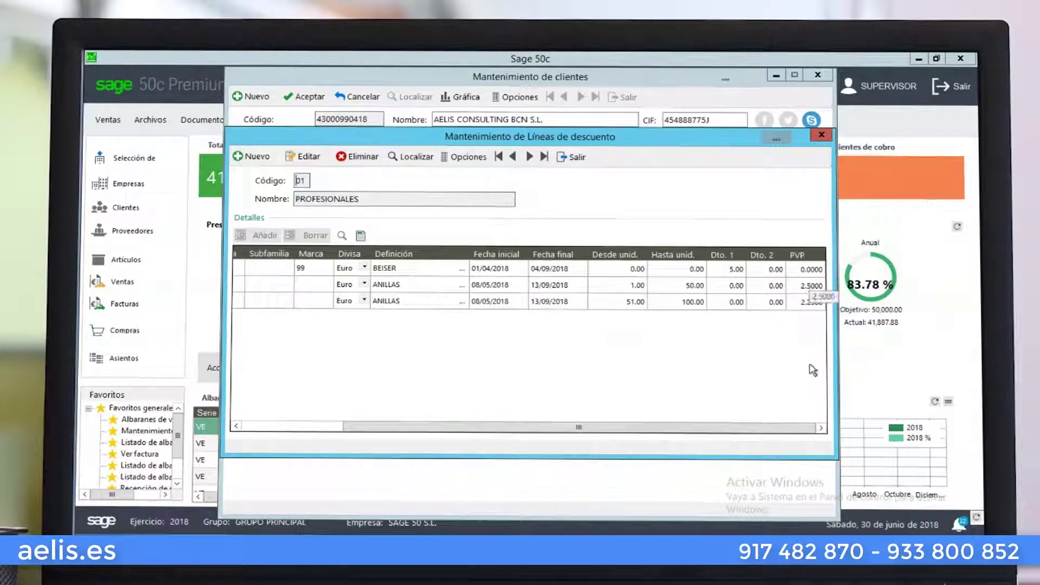
pyautogui.moveTo(759, 436)
pyautogui.mouseDown()
pyautogui.moveTo(657, 434)
pyautogui.moveTo(751, 430)
pyautogui.mouseUp()
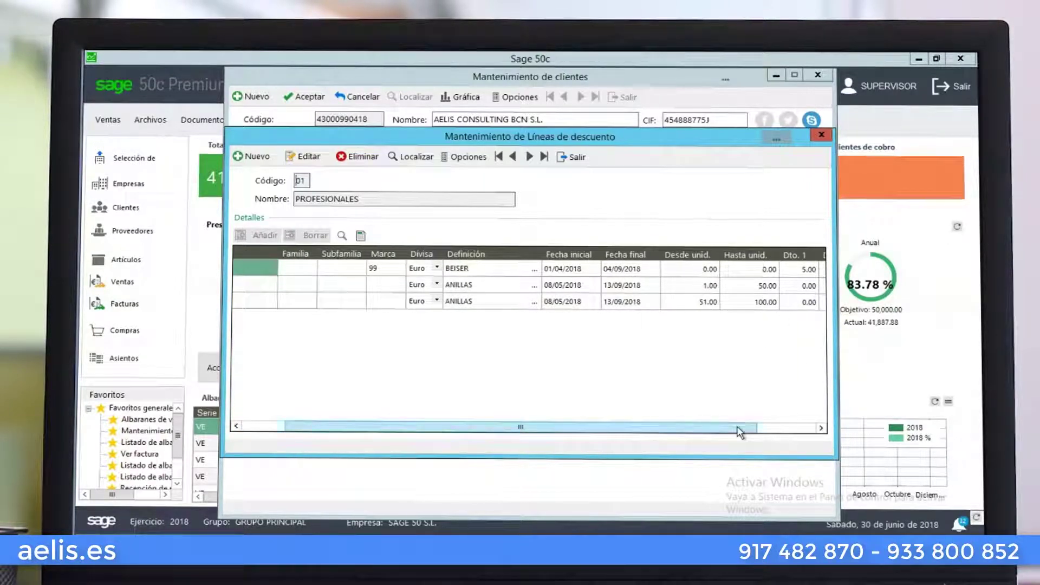
pyautogui.moveTo(739, 432); pyautogui.dragTo(813, 433)
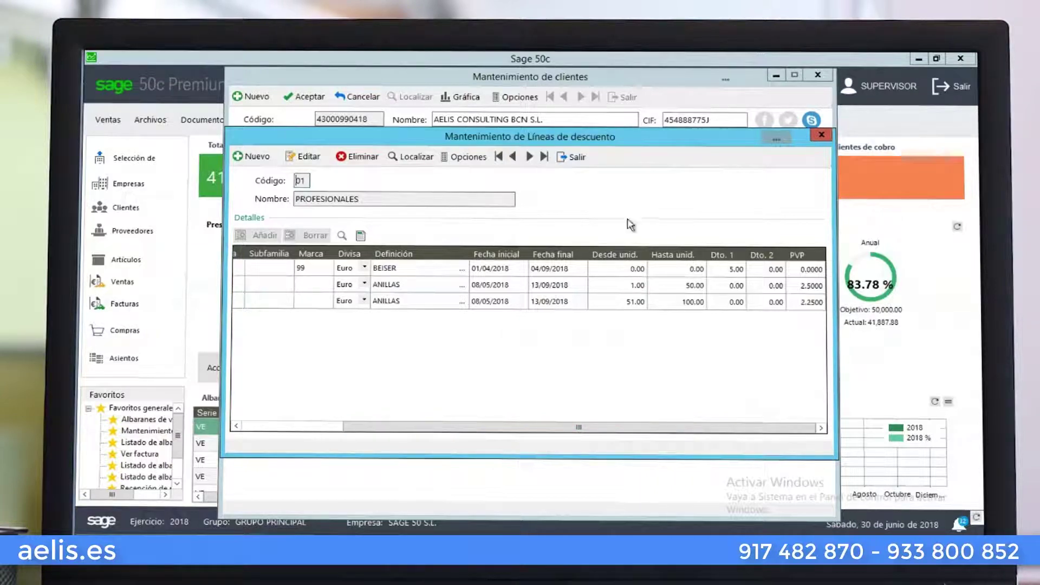
pyautogui.click(577, 156)
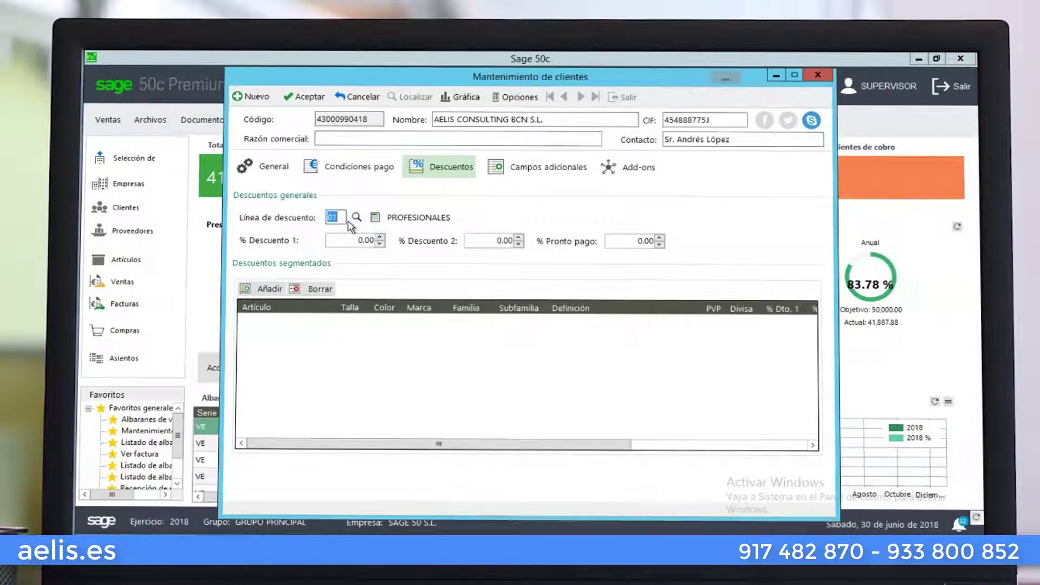
# Remove discount line 01, set the general discounts to 10.00 and 5.00, and save
pyautogui.doubleClick(329, 214)
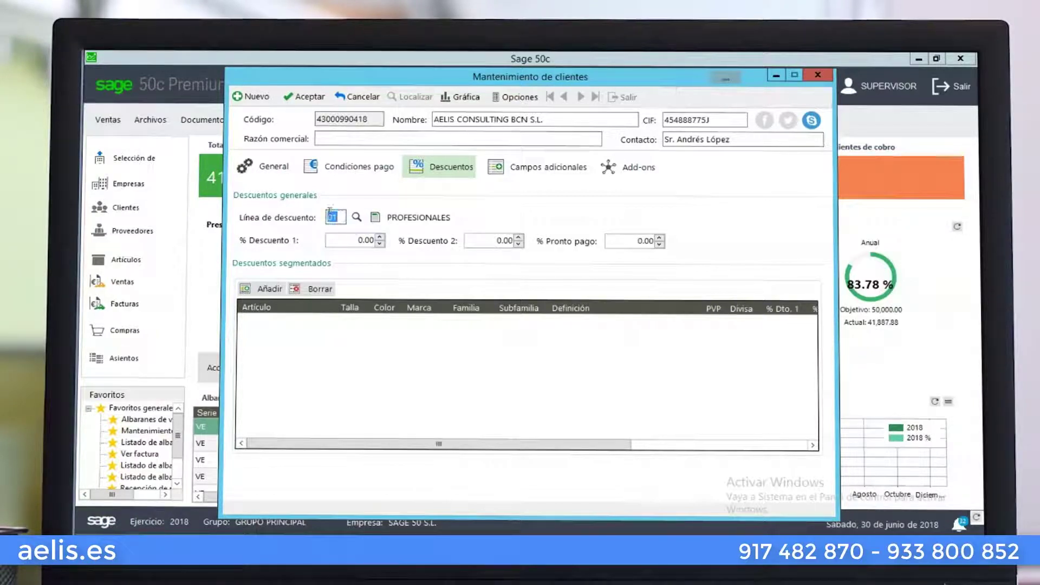
pyautogui.click(359, 240)
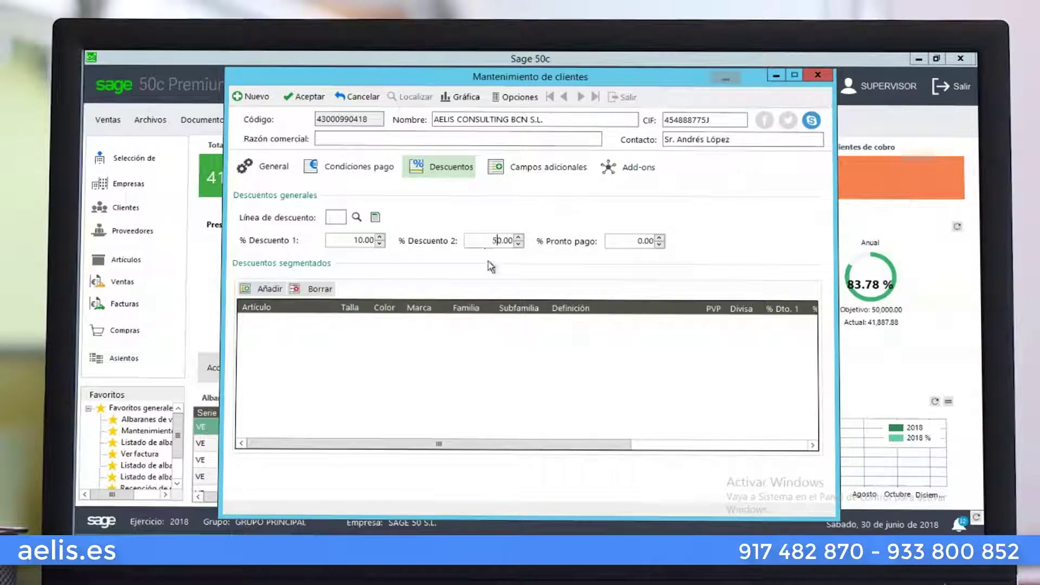
pyautogui.press('Delete')
pyautogui.click(288, 96)
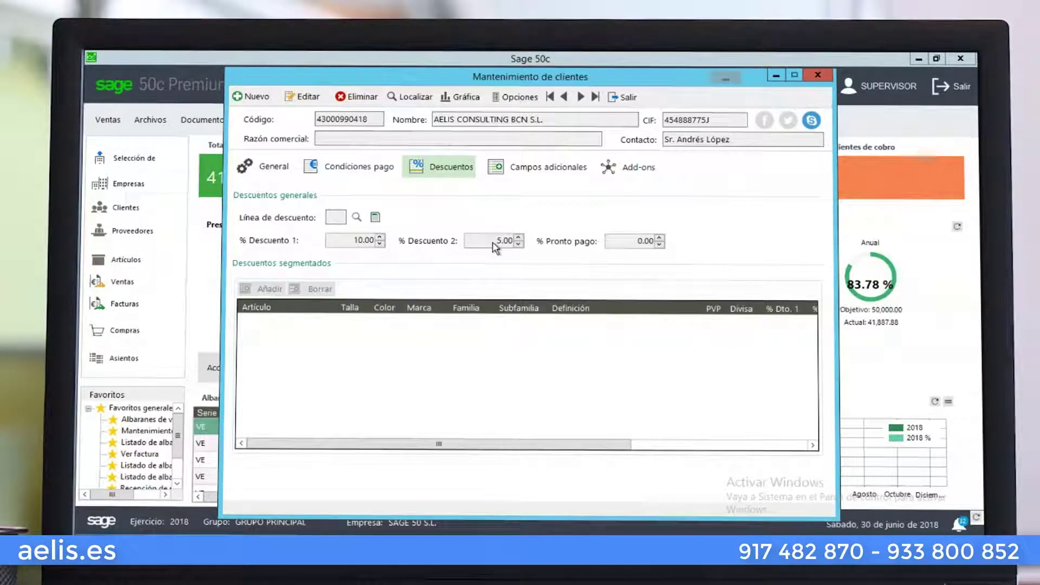
# Reset both general discounts to 0 and add a new segmented discount row
pyautogui.click(303, 96)
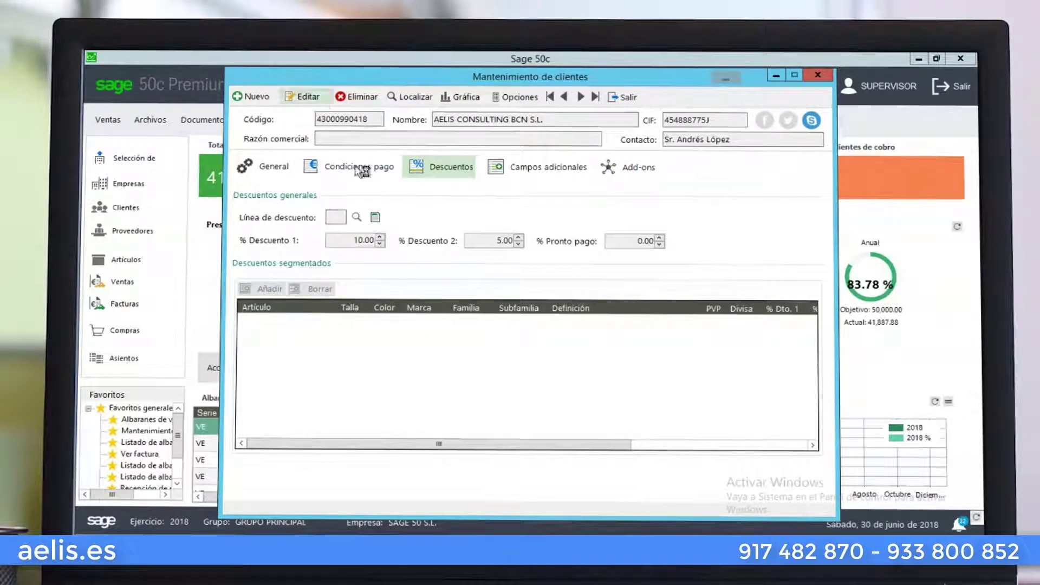
pyautogui.doubleClick(354, 239)
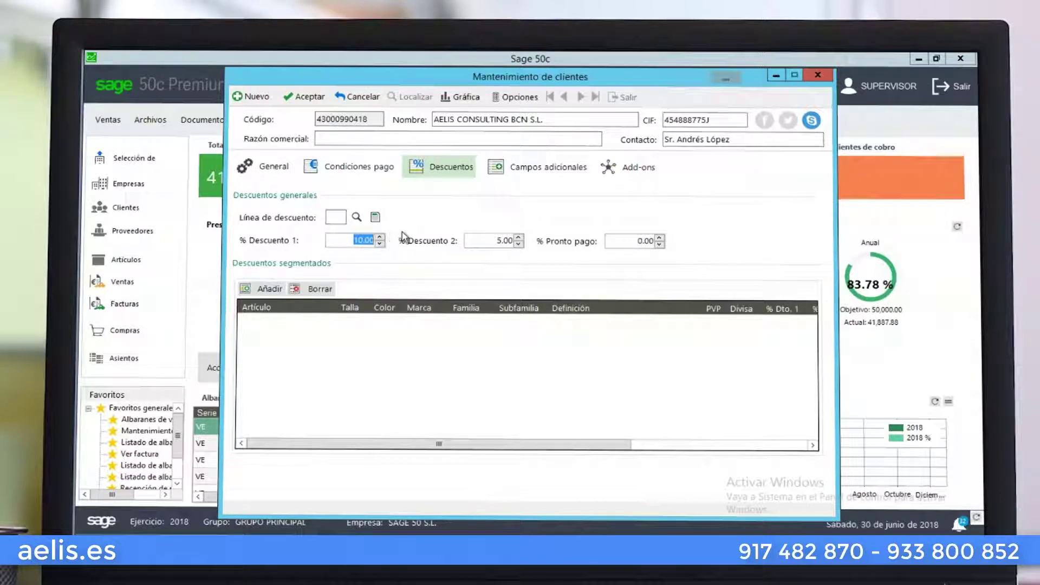
pyautogui.write('0')
pyautogui.doubleClick(504, 240)
pyautogui.write('0')
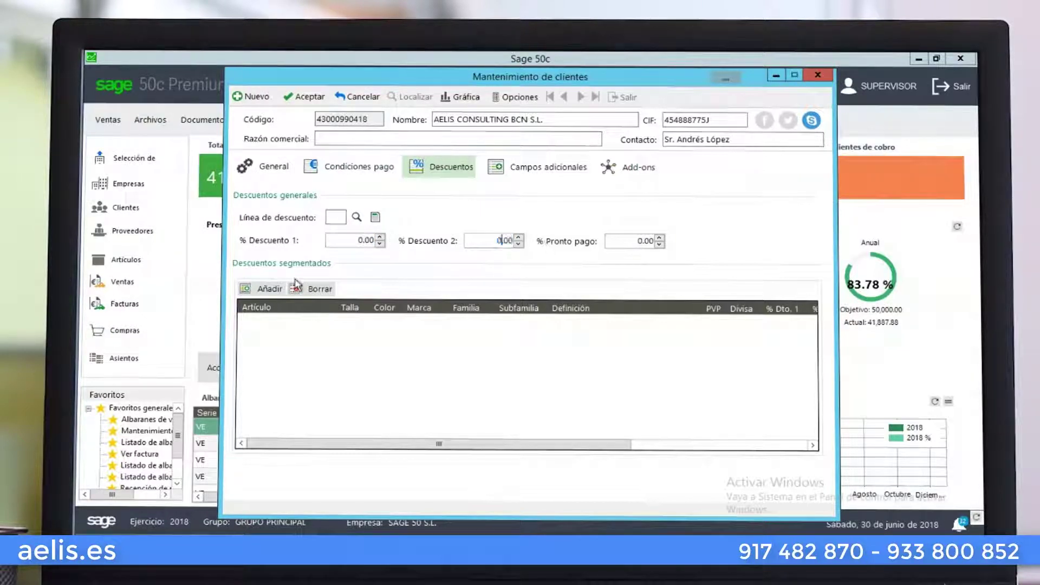
pyautogui.click(270, 288)
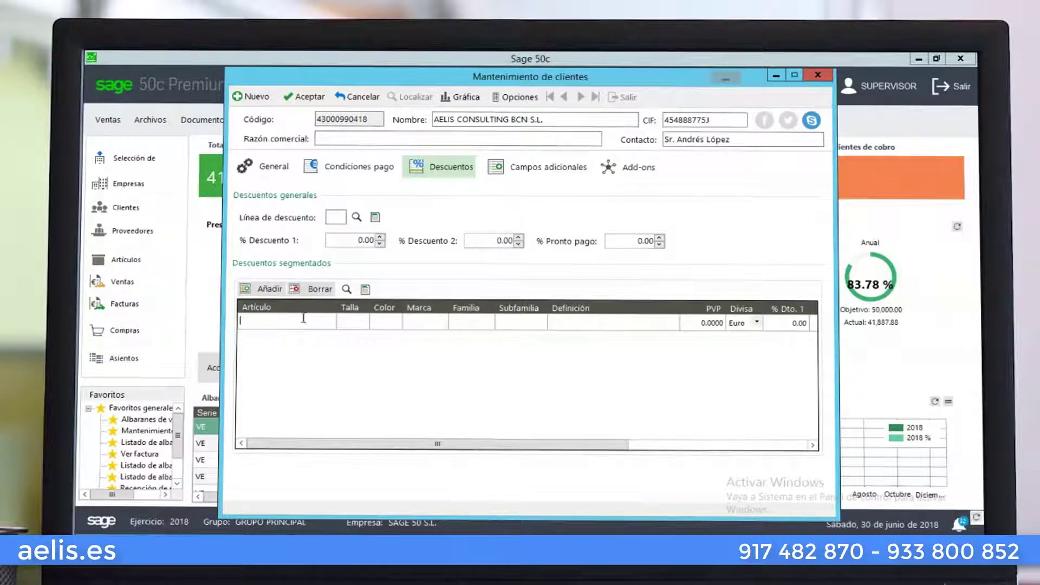
# Fill the new segmented row with item TO420 TOSTADORA ORBEGOZO TO-420 at PVP 8.0000
pyautogui.click(347, 290)
pyautogui.write('tos')
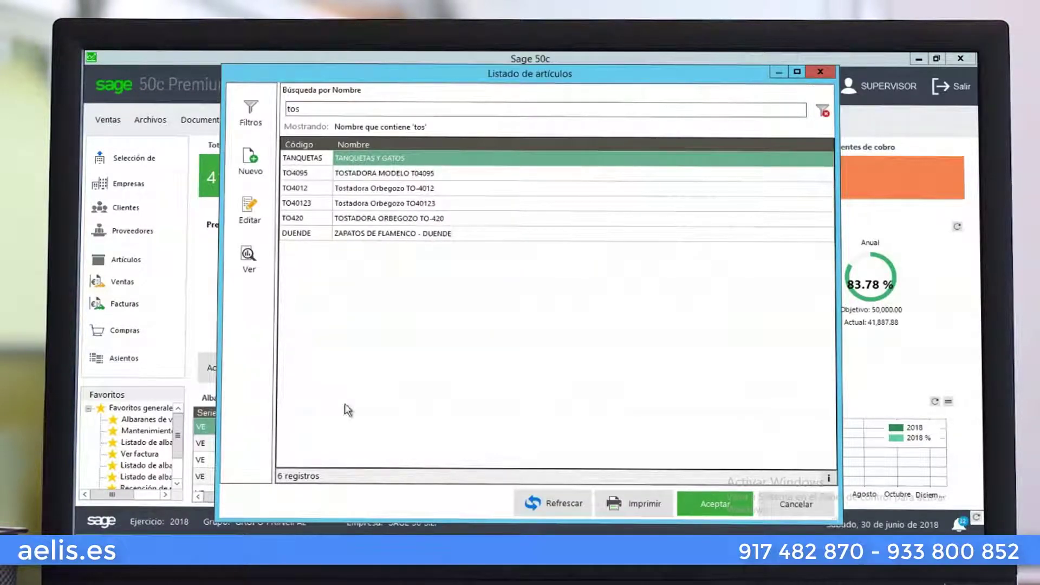
pyautogui.click(429, 219)
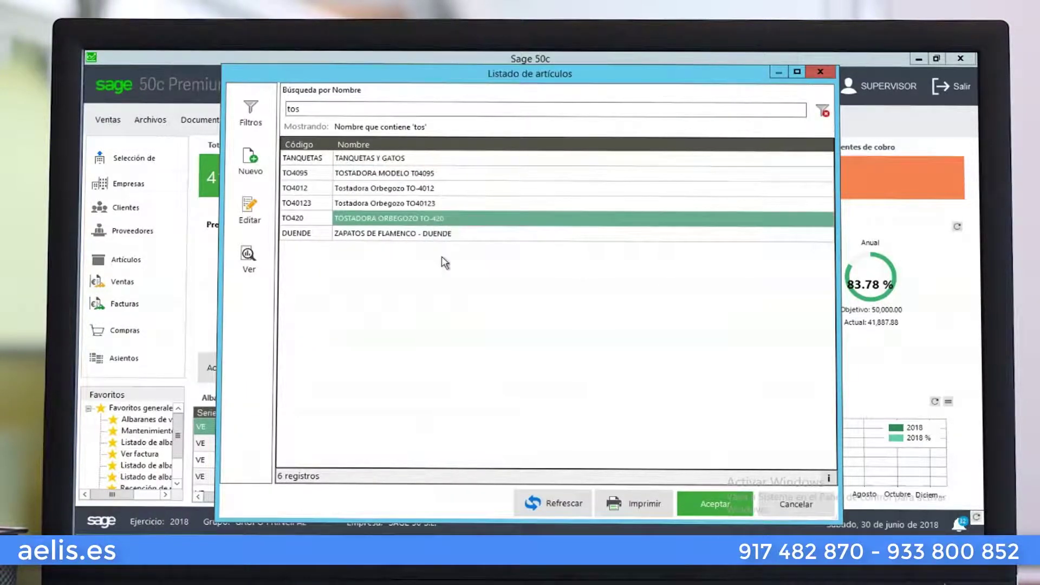
pyautogui.press('Return')
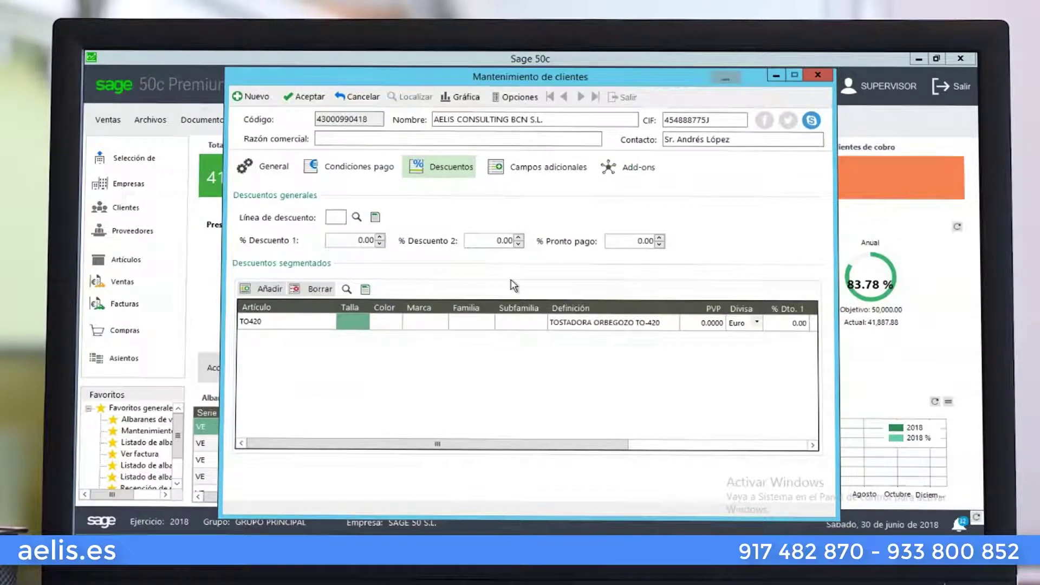
pyautogui.press('Return')
pyautogui.press('Return')
pyautogui.press('Return')
pyautogui.press('Return')
pyautogui.press('Return')
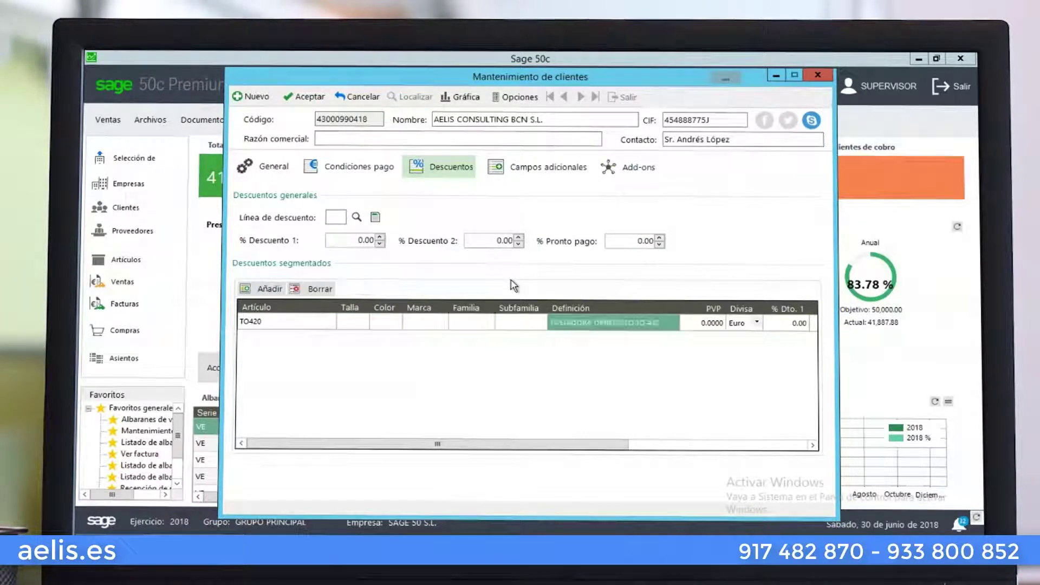
pyautogui.press('Return')
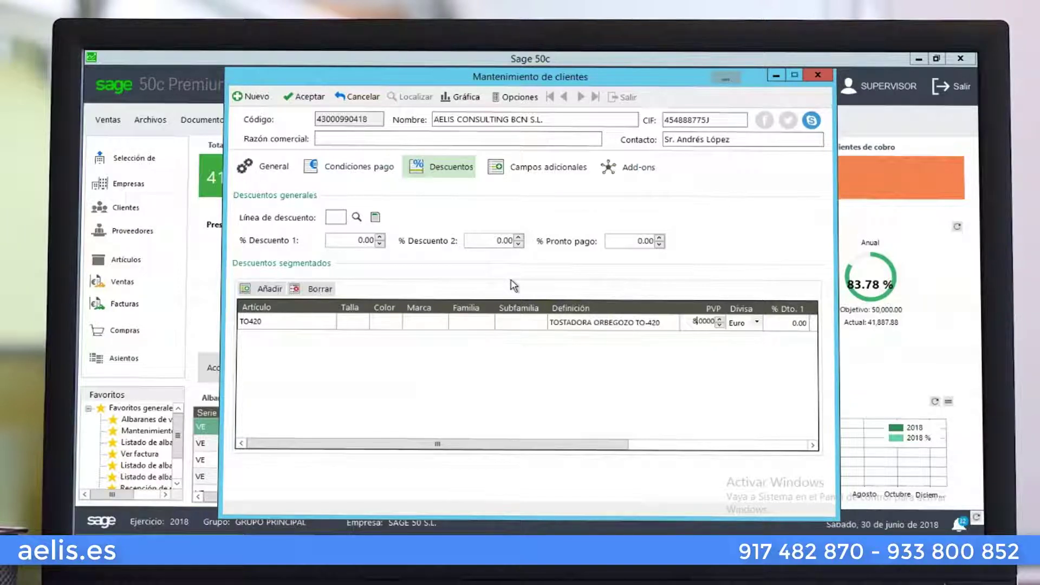
pyautogui.press('Return')
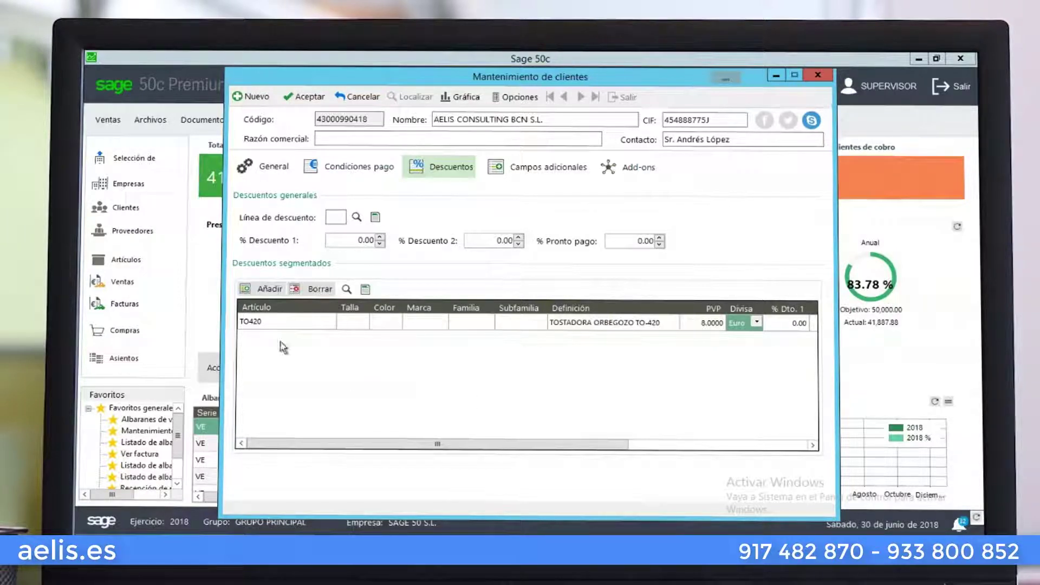
pyautogui.moveTo(436, 447); pyautogui.dragTo(514, 447)
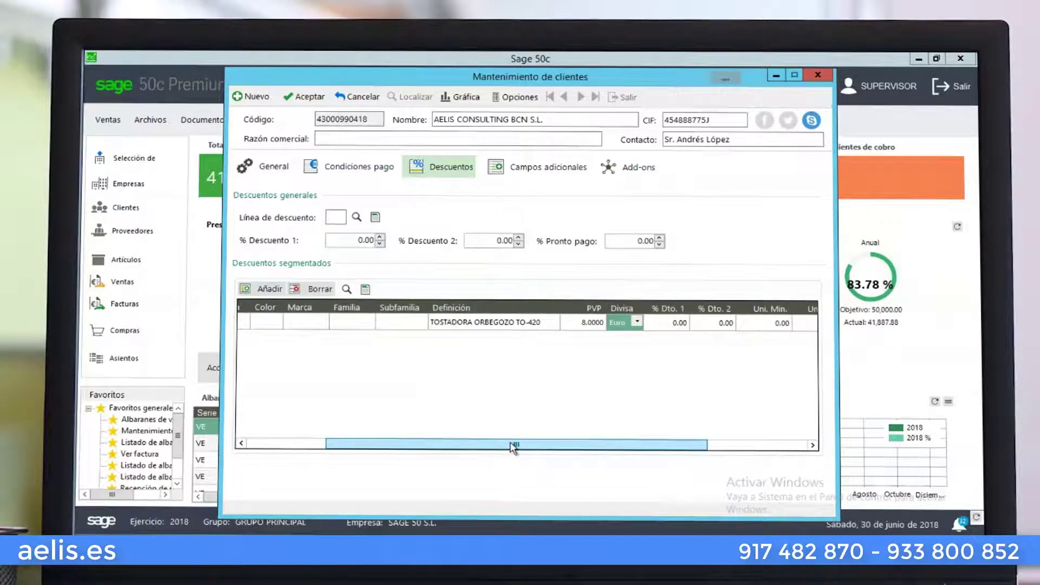
# Give the toaster row a 20% first discount
pyautogui.click(585, 324)
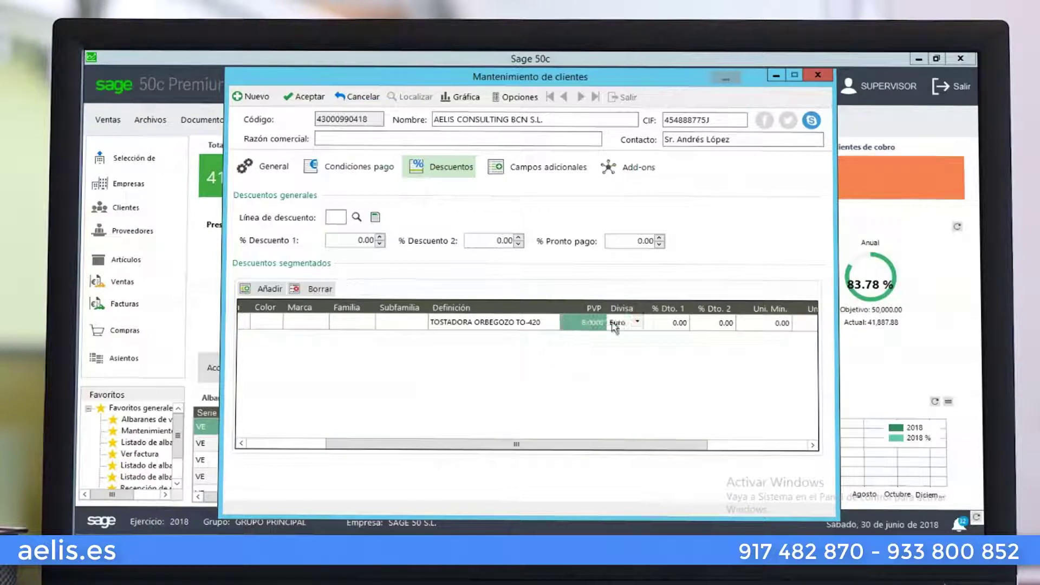
pyautogui.click(615, 324)
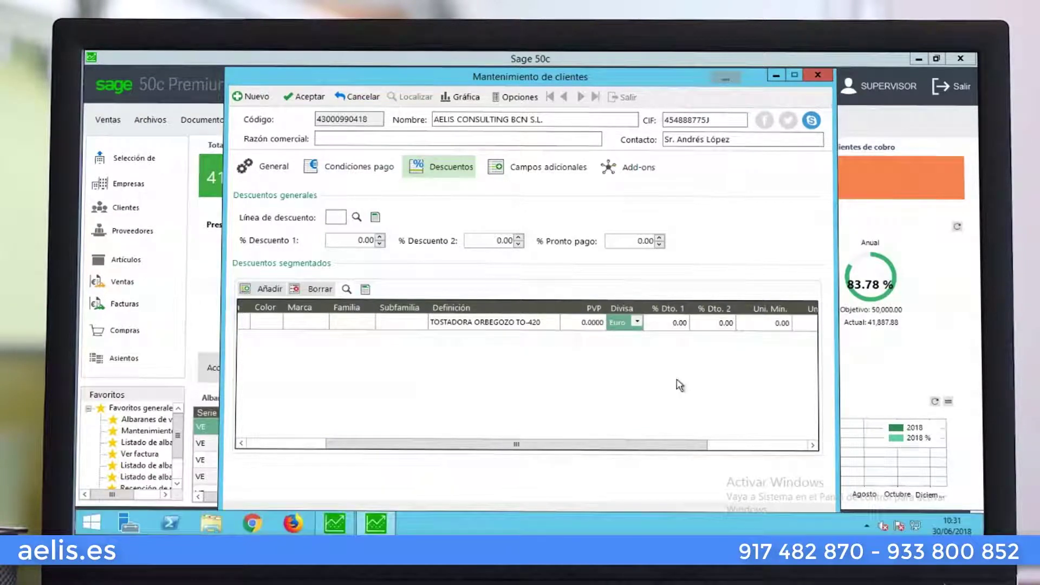
pyautogui.click(668, 323)
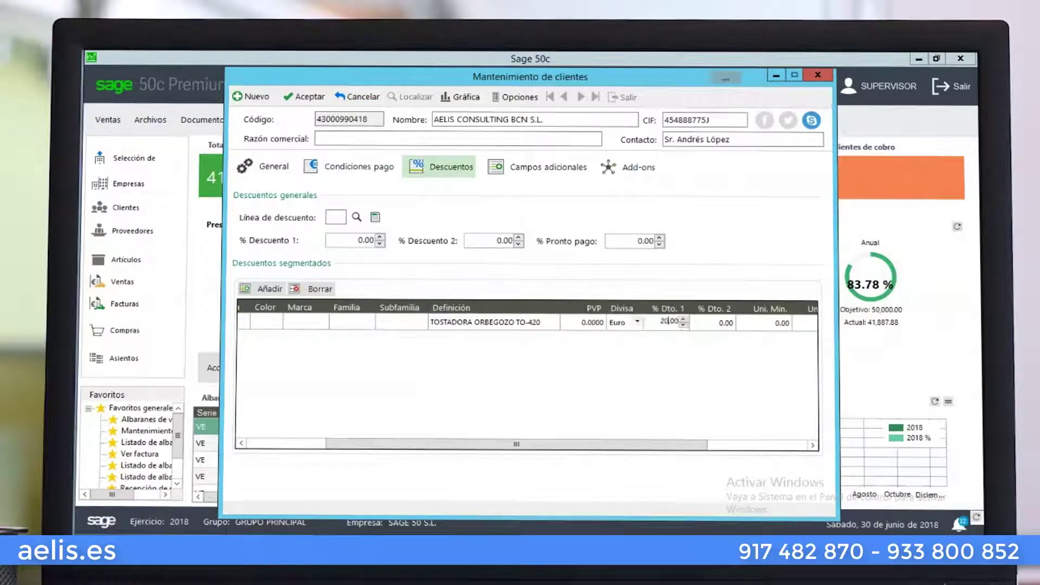
pyautogui.write('20')
pyautogui.press('Tab')
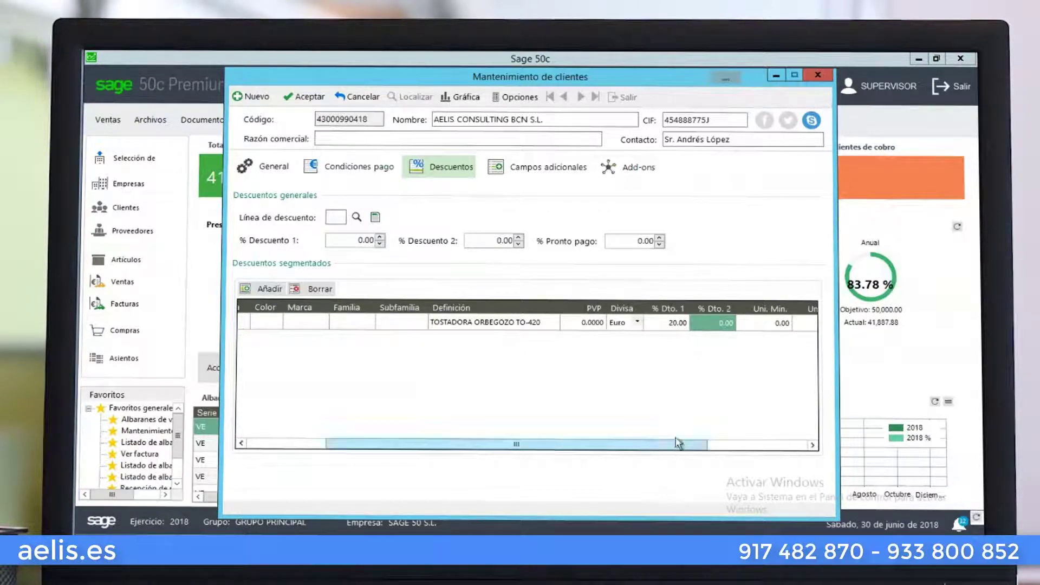
pyautogui.moveTo(678, 445); pyautogui.dragTo(771, 455)
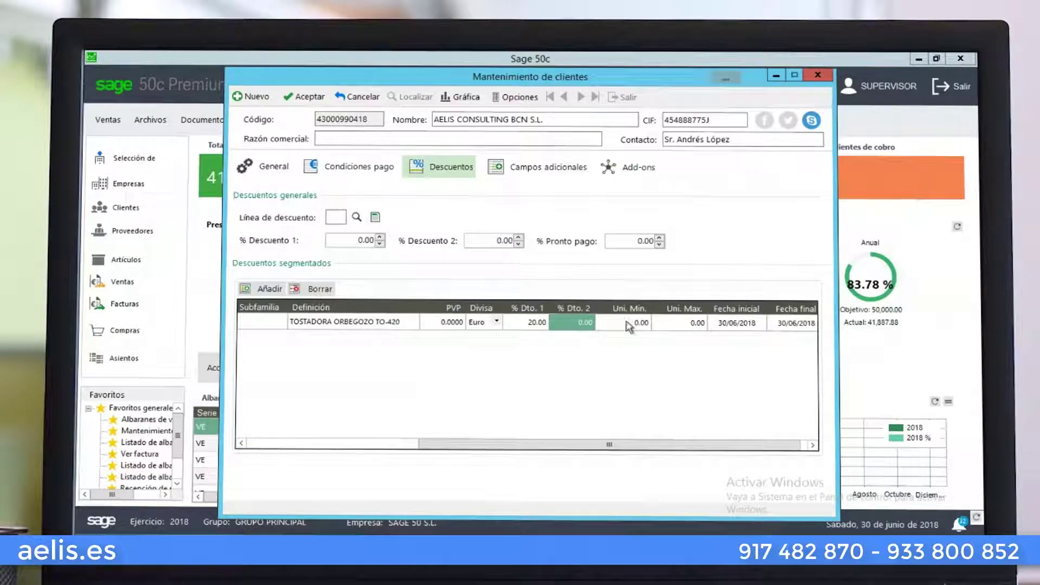
# Set the discount period 01/06/2018 to 30/06/2018 and save the client
pyautogui.click(731, 325)
pyautogui.click(729, 327)
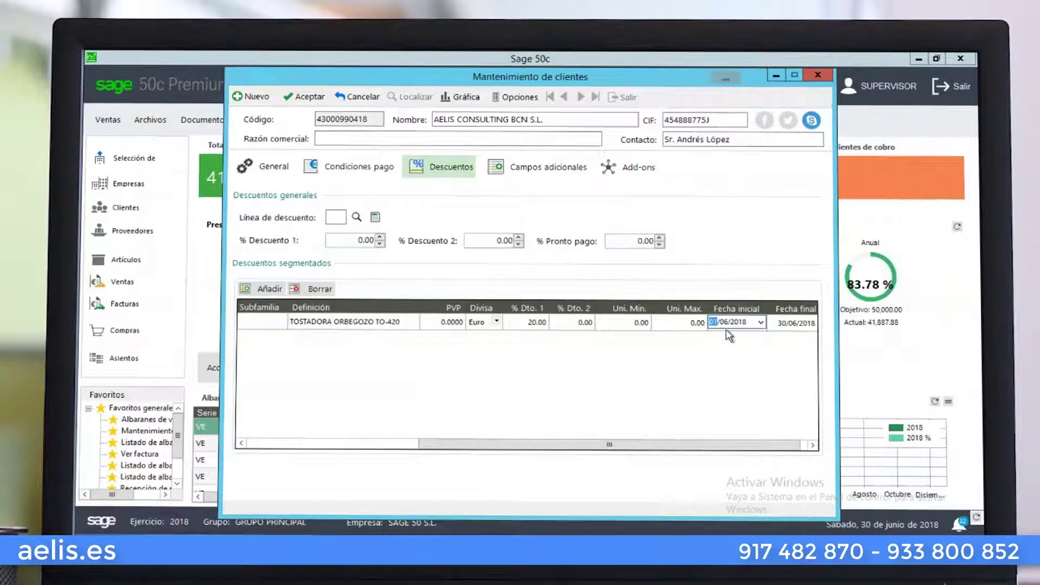
pyautogui.moveTo(762, 447); pyautogui.dragTo(769, 450)
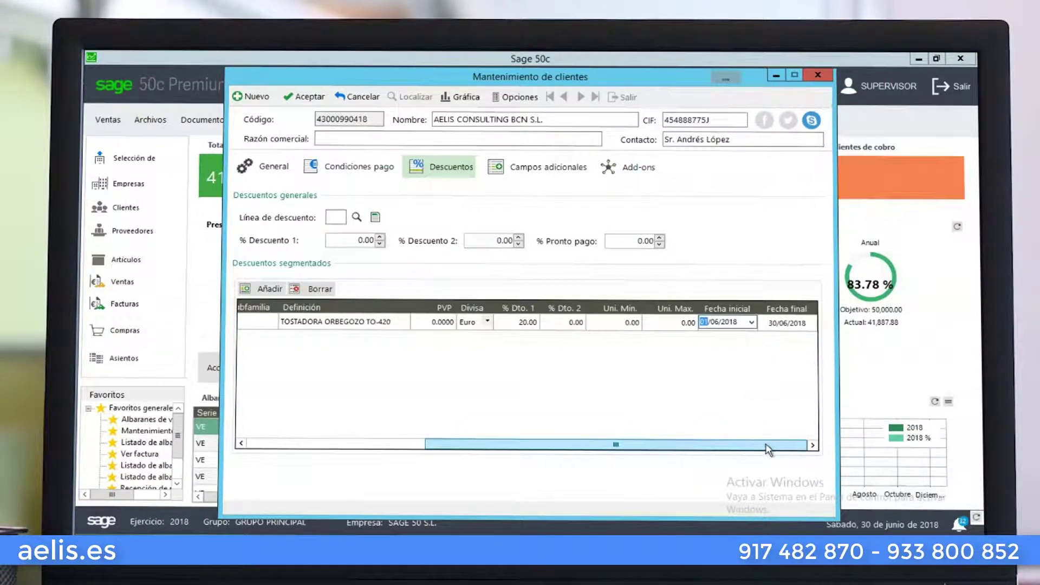
pyautogui.click(781, 327)
pyautogui.click(782, 325)
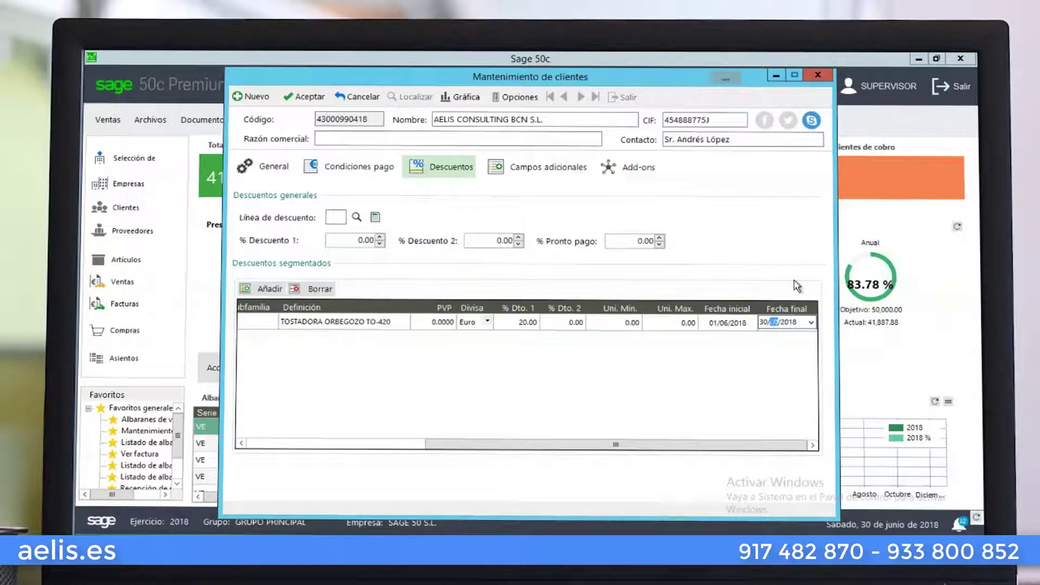
pyautogui.moveTo(616, 445); pyautogui.dragTo(438, 445)
pyautogui.click(310, 99)
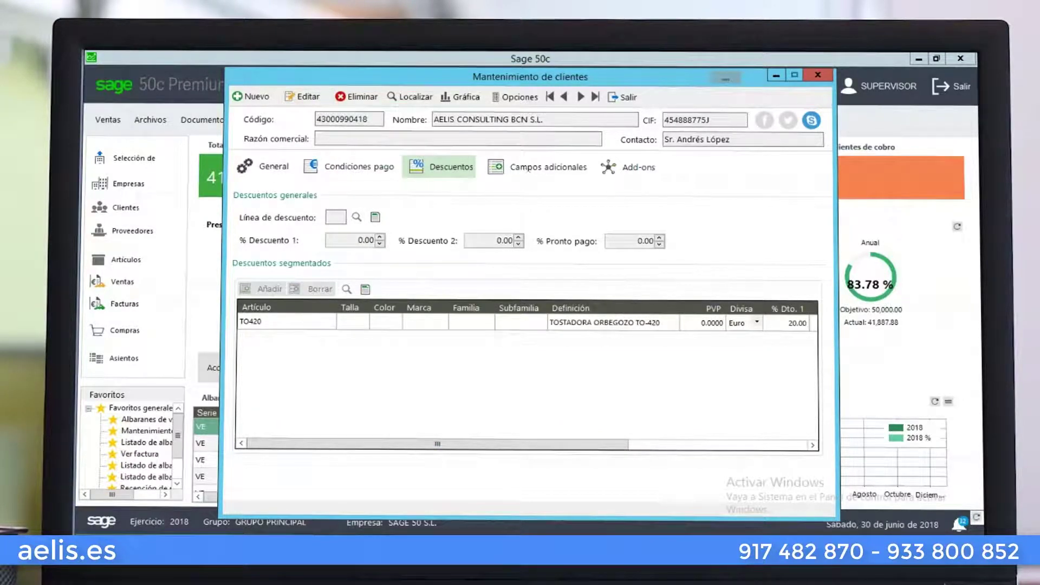
pyautogui.click(536, 166)
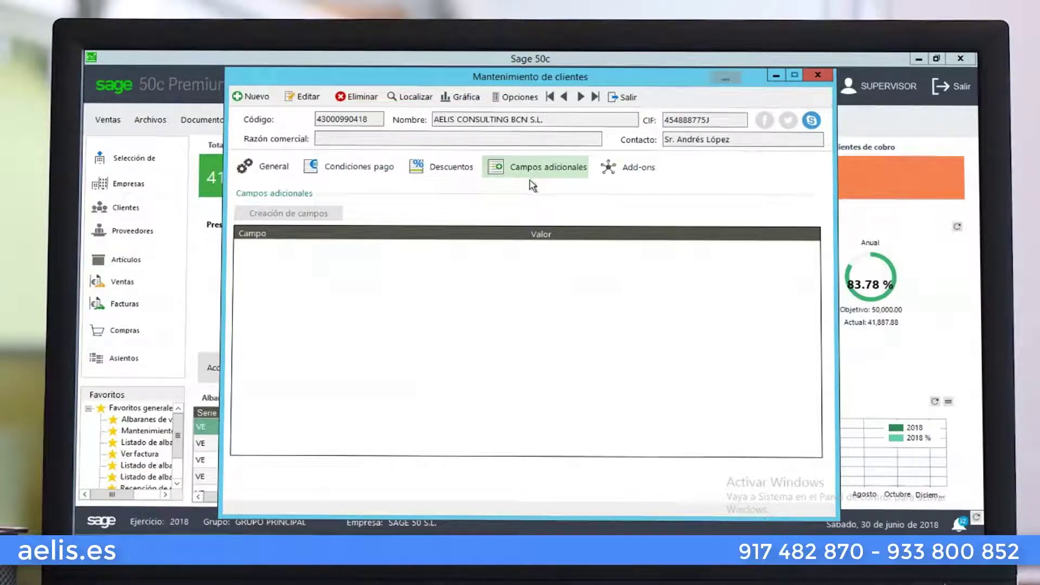
pyautogui.click(302, 96)
pyautogui.click(313, 214)
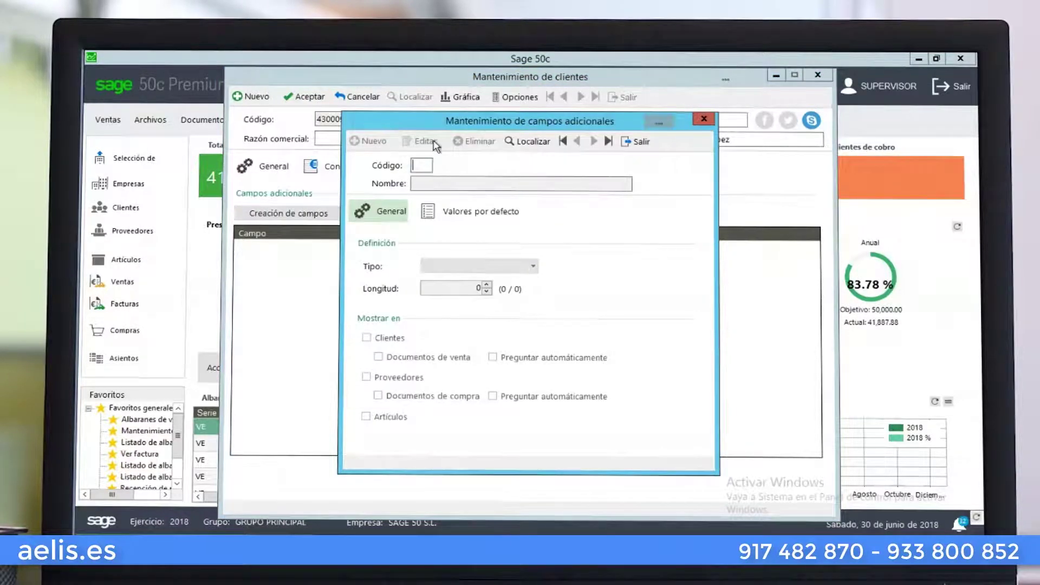
pyautogui.press('F5')
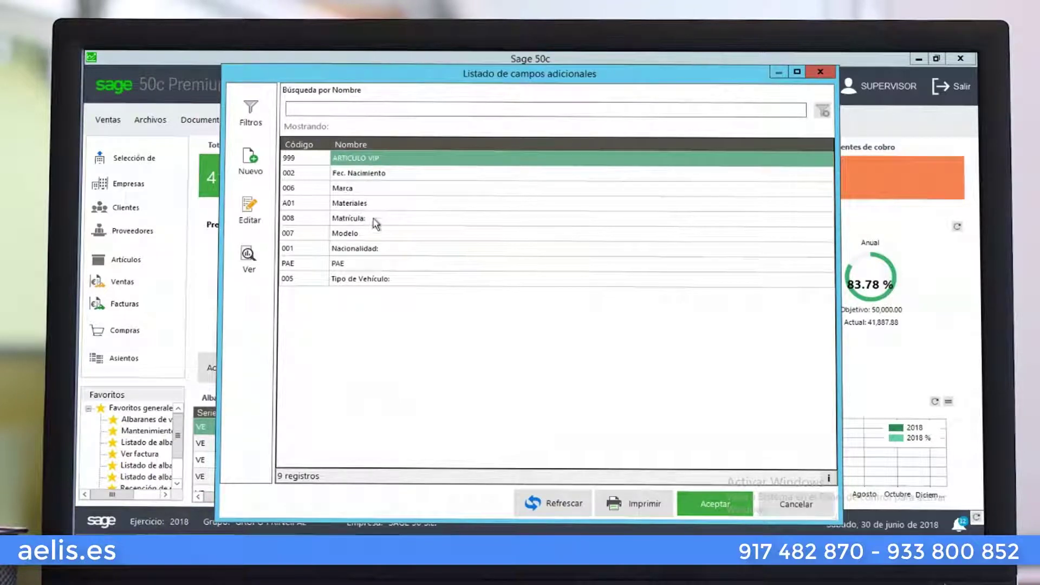
pyautogui.click(376, 220)
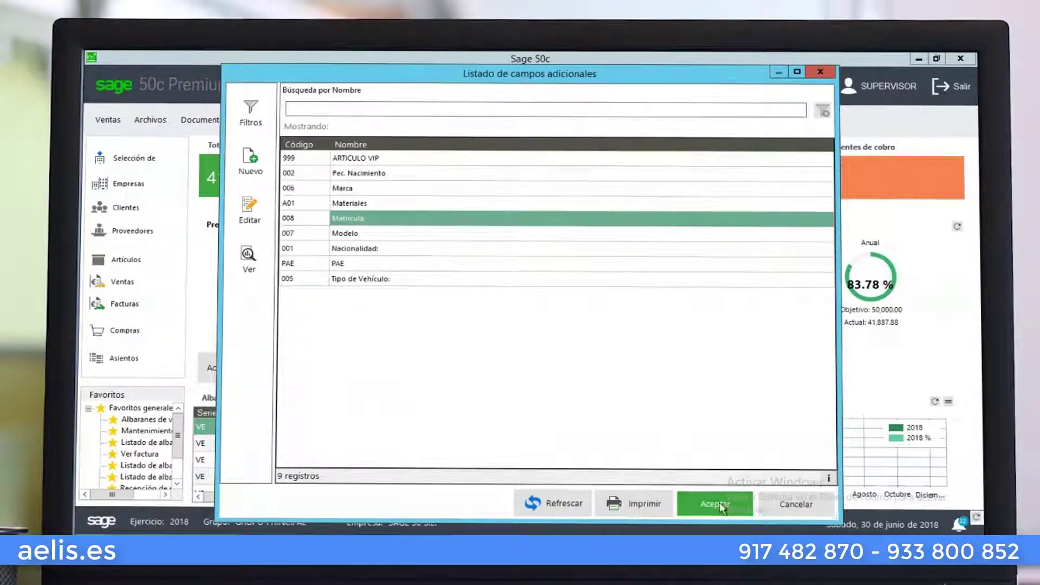
pyautogui.click(743, 503)
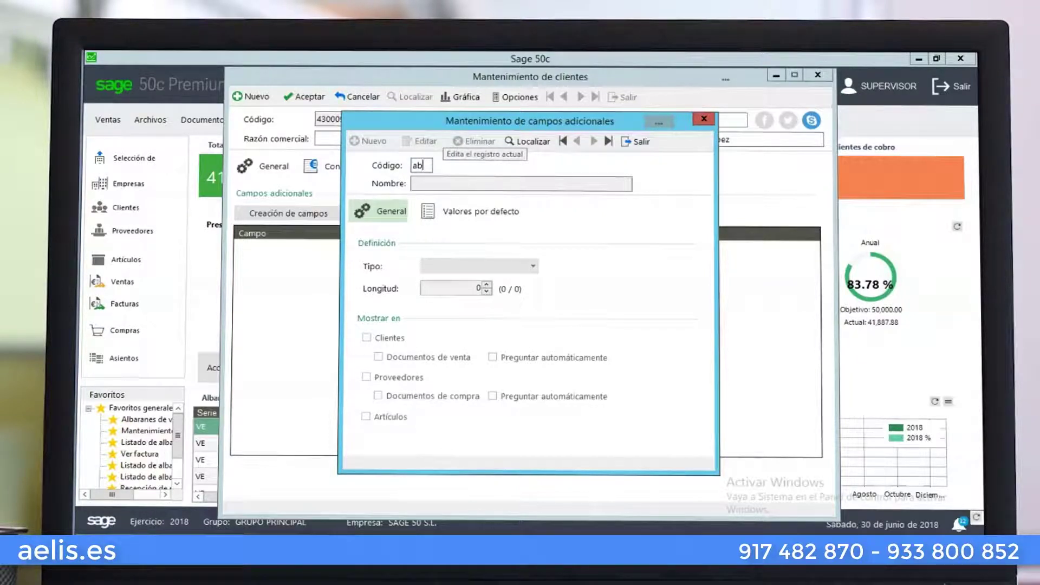
pyautogui.press('Tab')
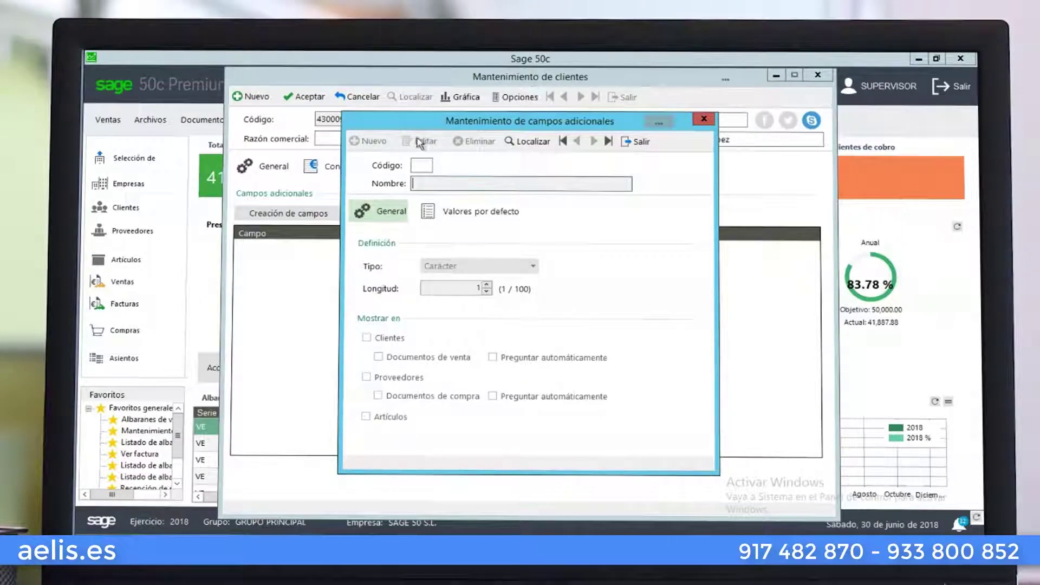
pyautogui.click(428, 163)
pyautogui.write('ab0')
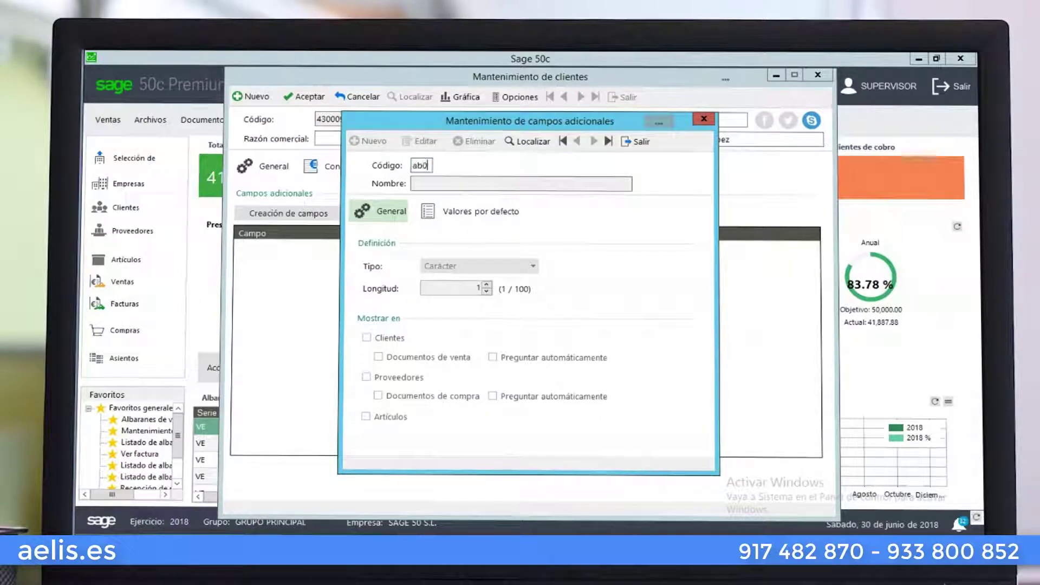
pyautogui.press('BackSpace')
pyautogui.press('BackSpace')
pyautogui.press('BackSpace')
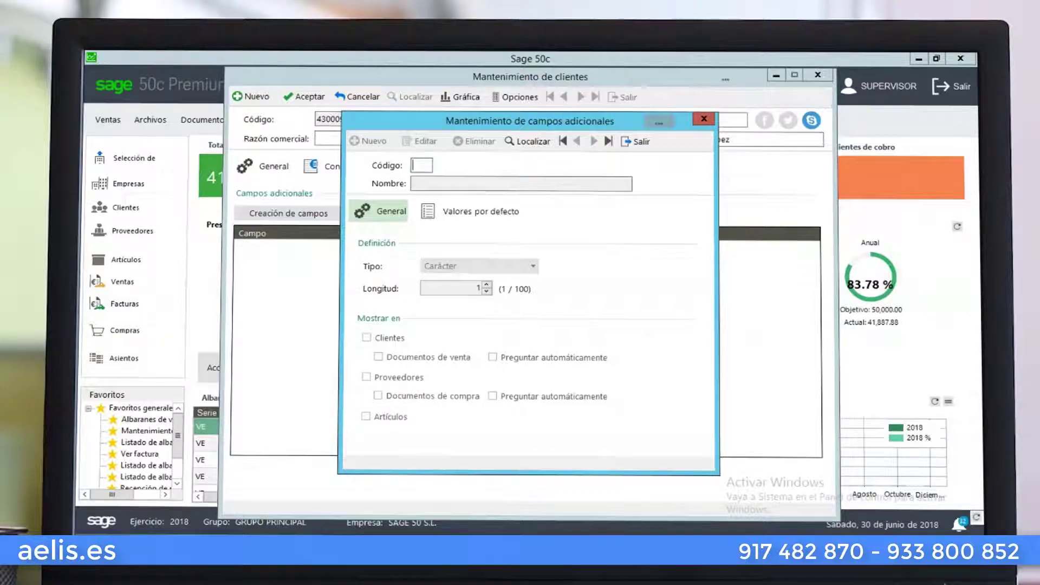
pyautogui.press('Tab')
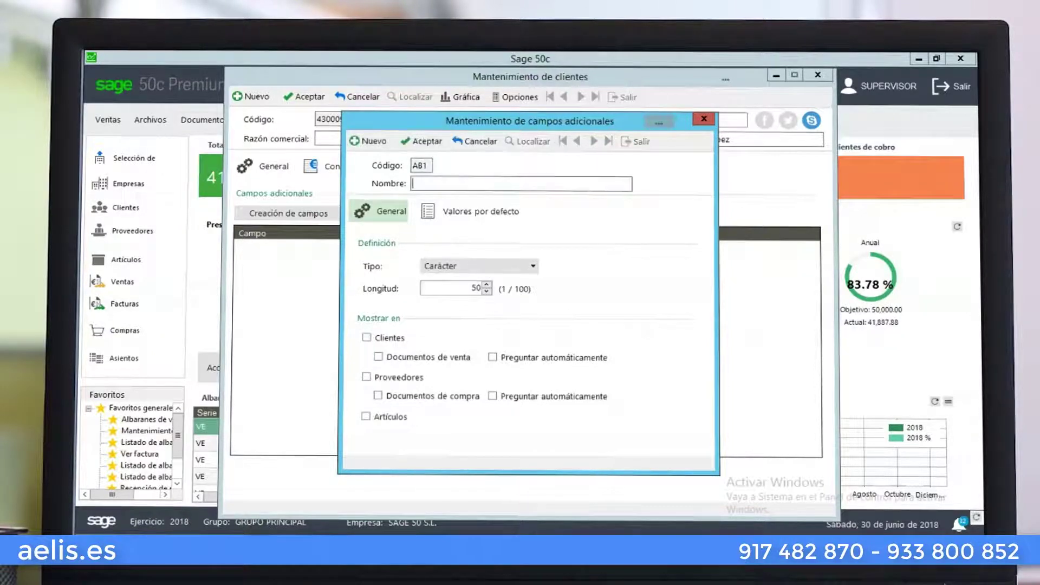
pyautogui.click(457, 265)
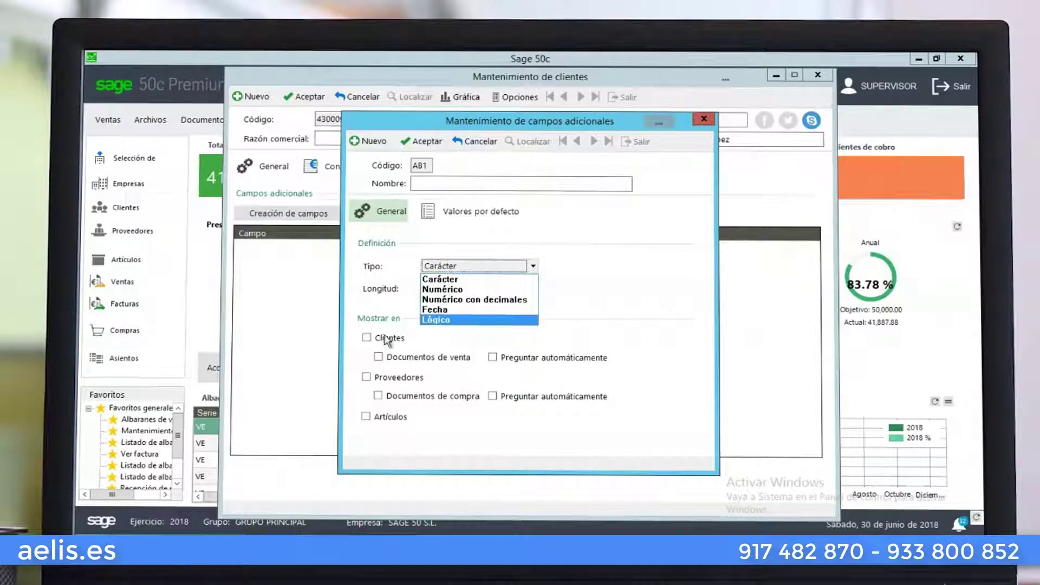
pyautogui.click(457, 311)
pyautogui.click(367, 338)
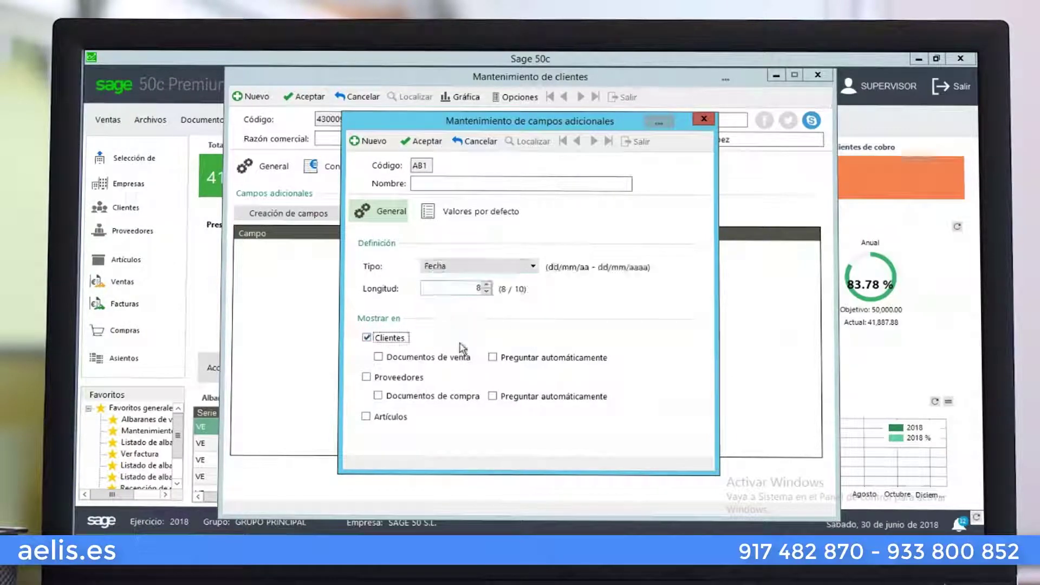
pyautogui.click(466, 187)
pyautogui.write('fecha')
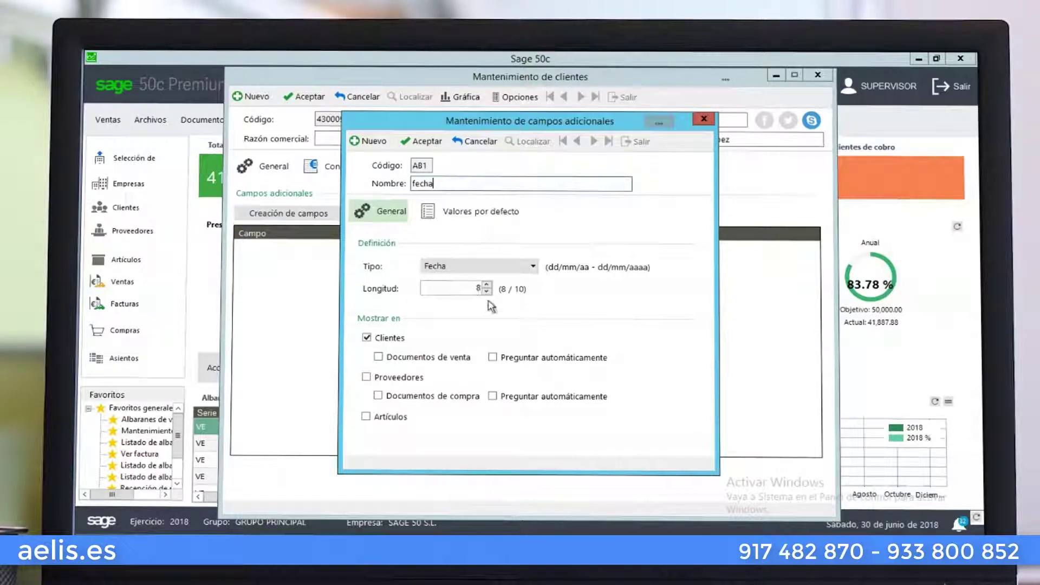
pyautogui.click(473, 223)
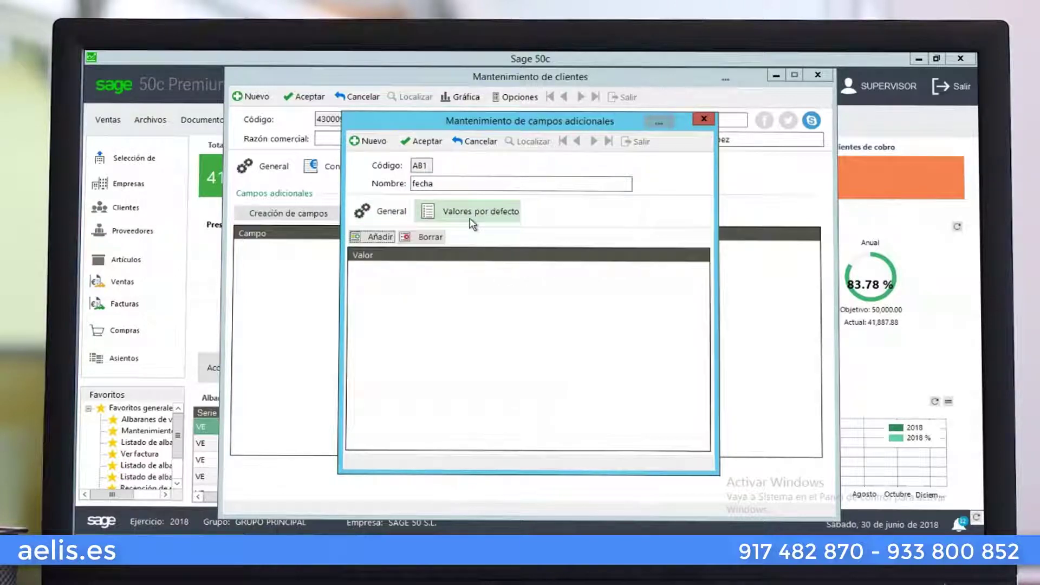
pyautogui.click(382, 238)
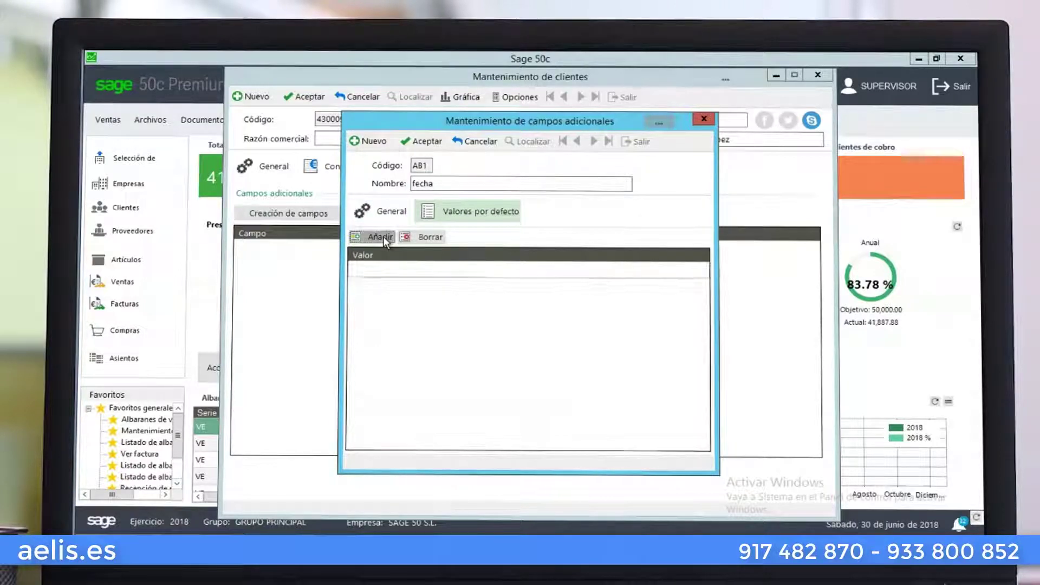
pyautogui.click(479, 144)
pyautogui.click(635, 142)
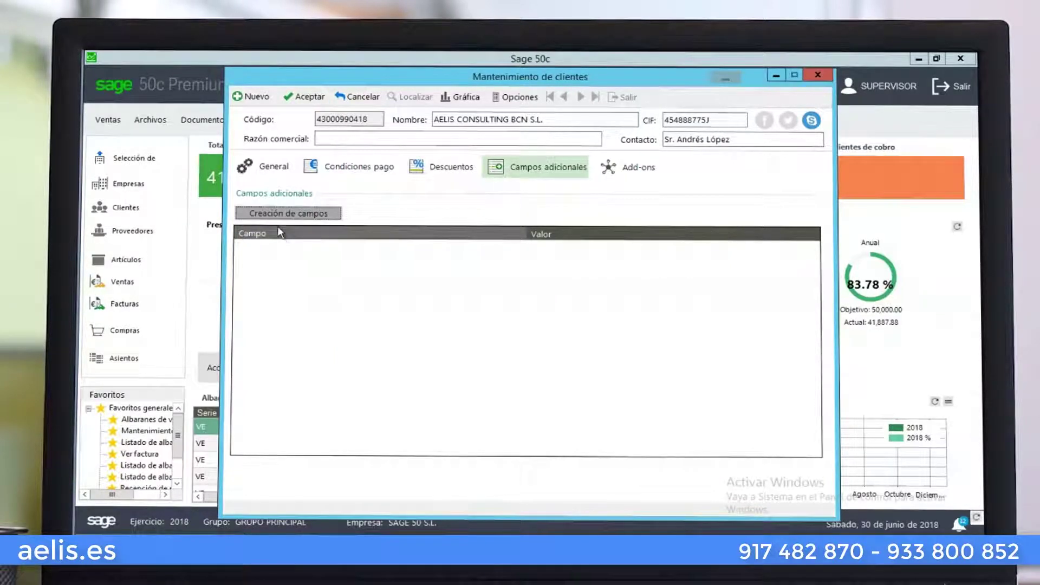
# Open linked work 00010 OBRA CORNELLA C/TIRSO DE MOLINA from the client's Obras list
pyautogui.click(608, 174)
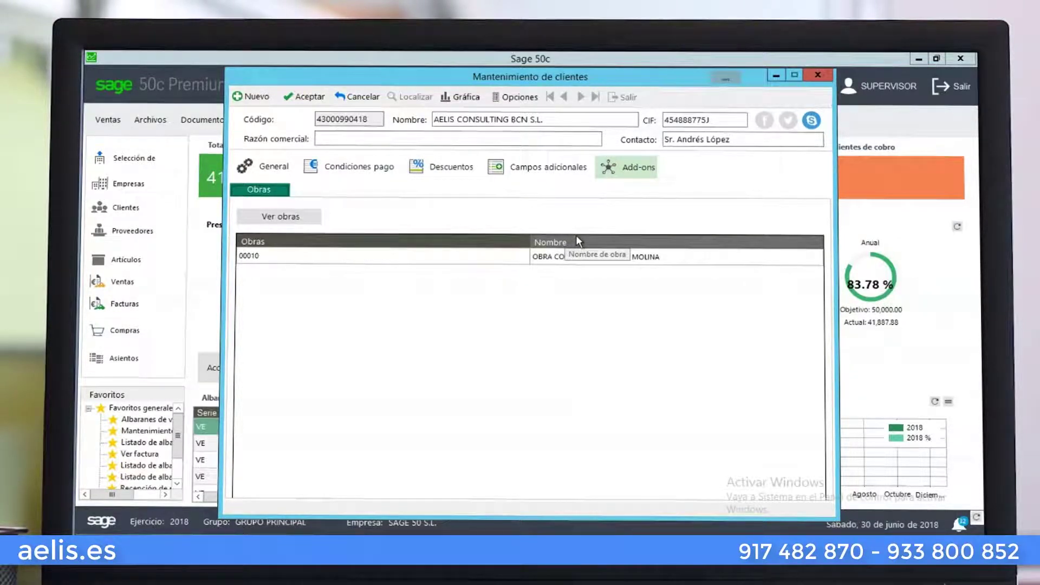
pyautogui.click(289, 256)
pyautogui.click(300, 220)
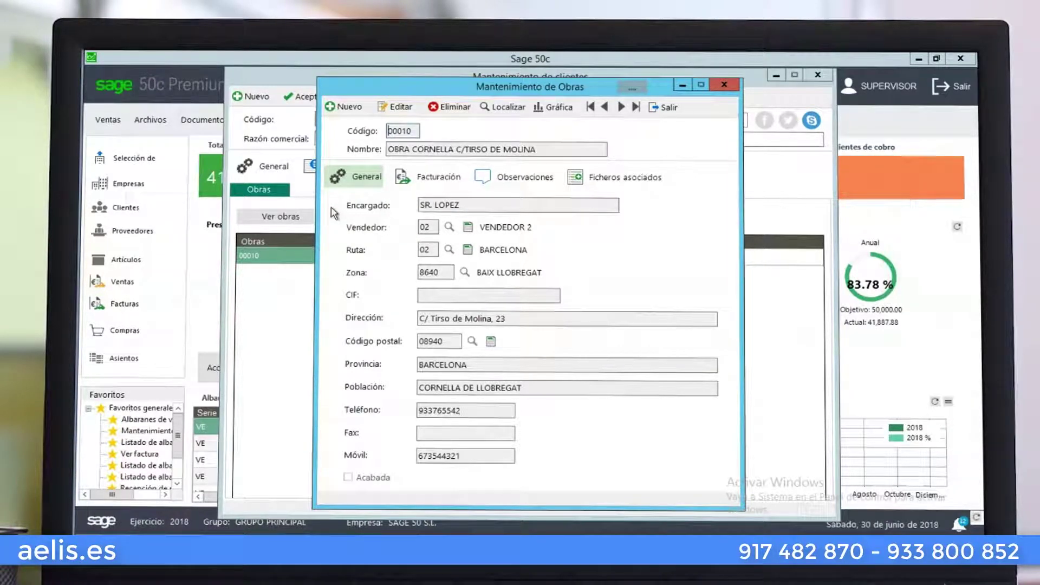
# Review work 00010's billing, notes and attachments, preview anu17_07condi.pdf, then close the work
pyautogui.click(402, 178)
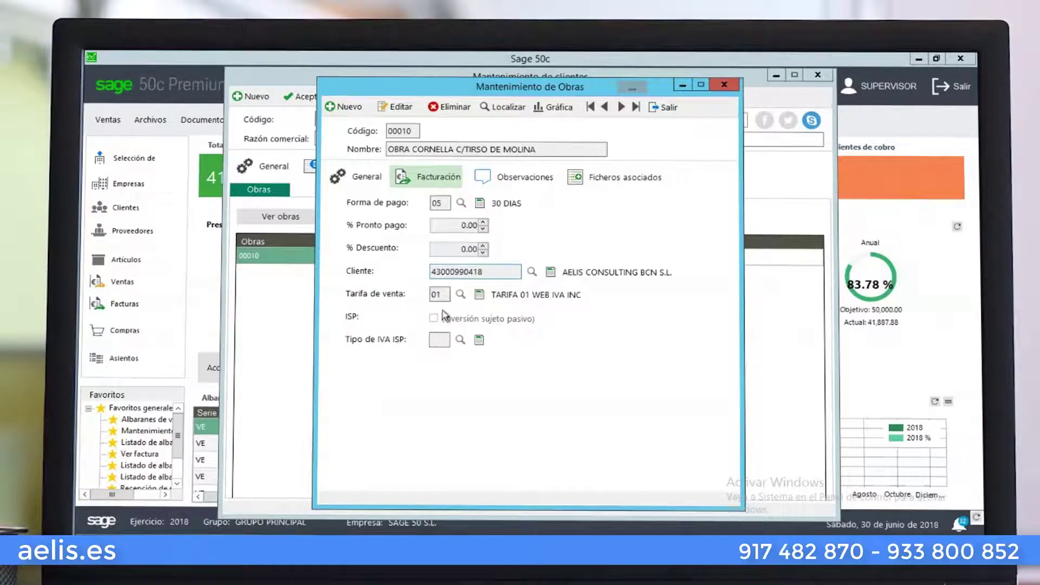
pyautogui.click(533, 178)
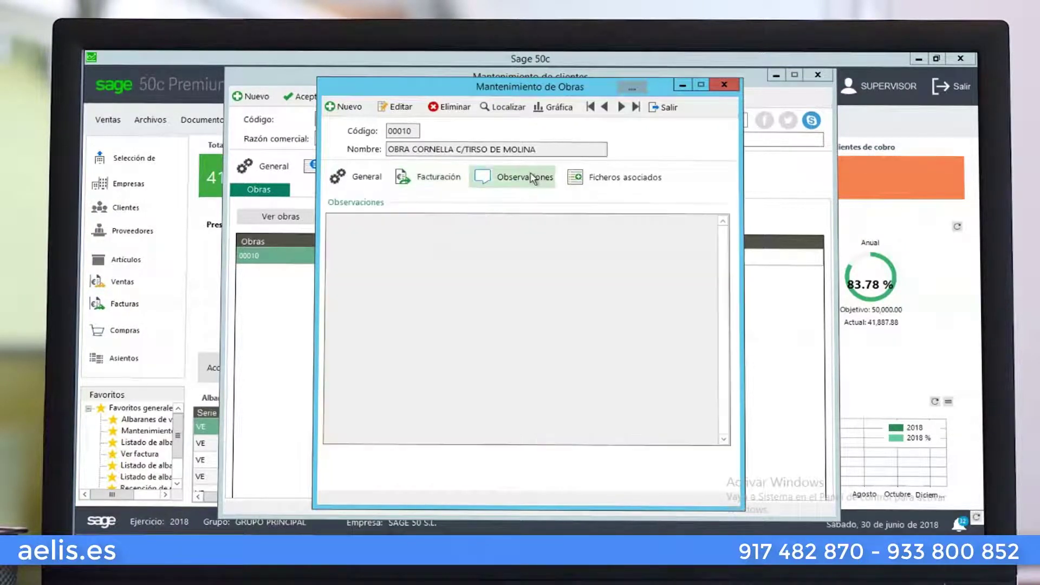
pyautogui.click(578, 178)
pyautogui.click(420, 261)
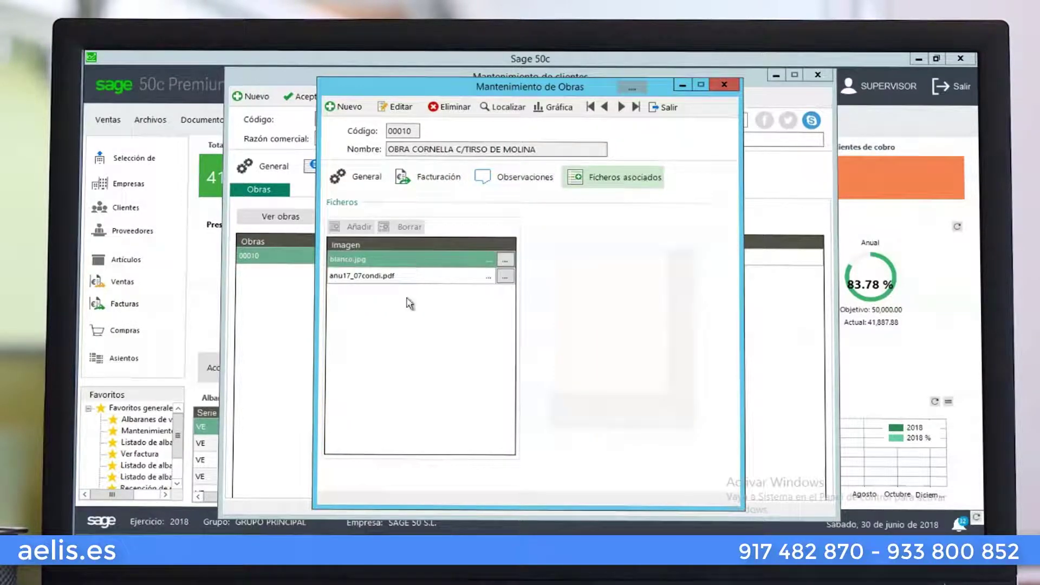
pyautogui.click(414, 277)
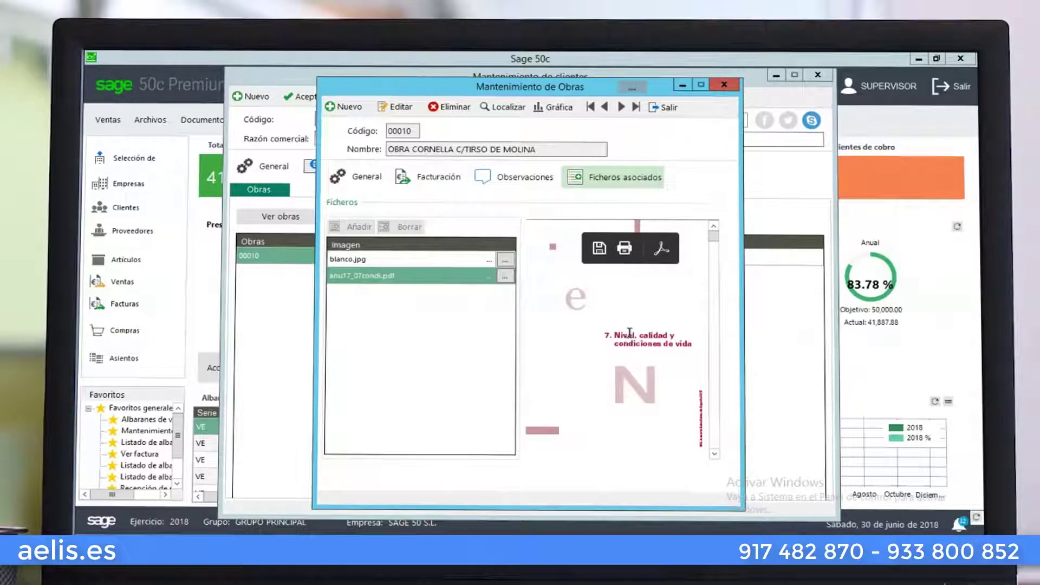
pyautogui.click(662, 109)
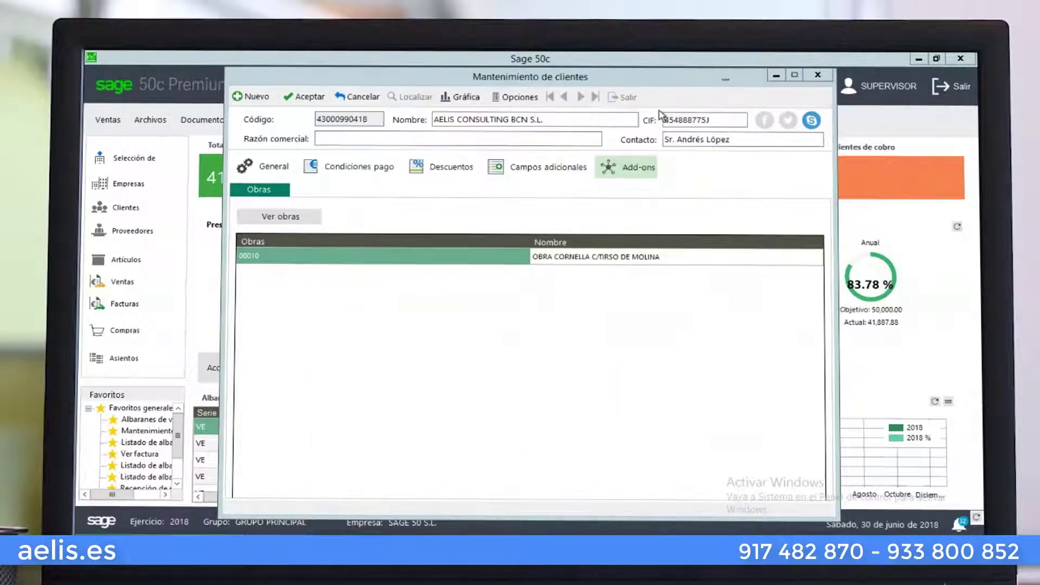
# Save the client record and open its Comparativo de ventas por cliente chart
pyautogui.click(303, 97)
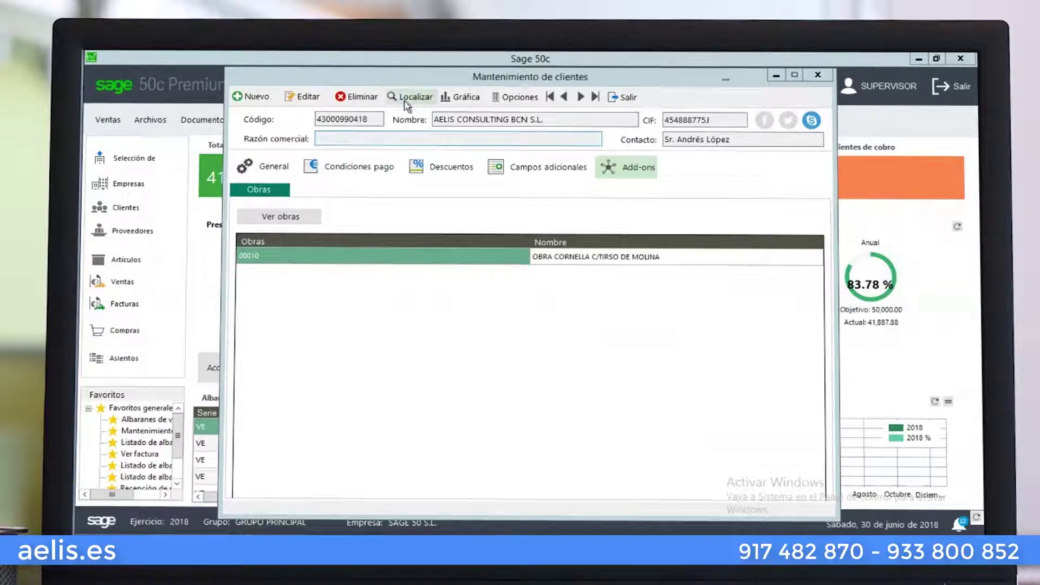
pyautogui.click(461, 97)
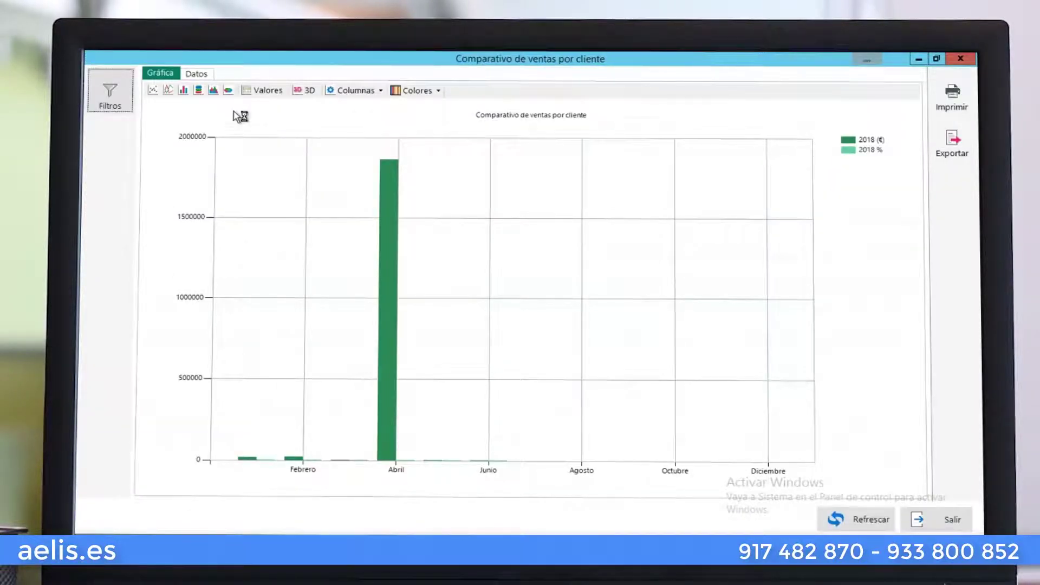
# Try a circular chart, view the monthly figures table, and open April's sales-by-client/article listing
pyautogui.click(229, 91)
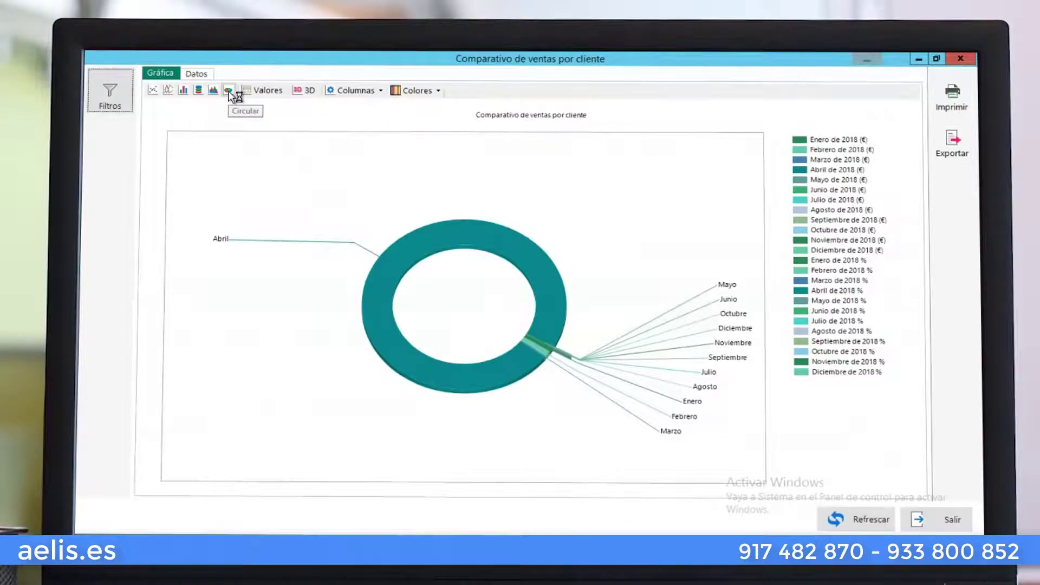
pyautogui.click(204, 76)
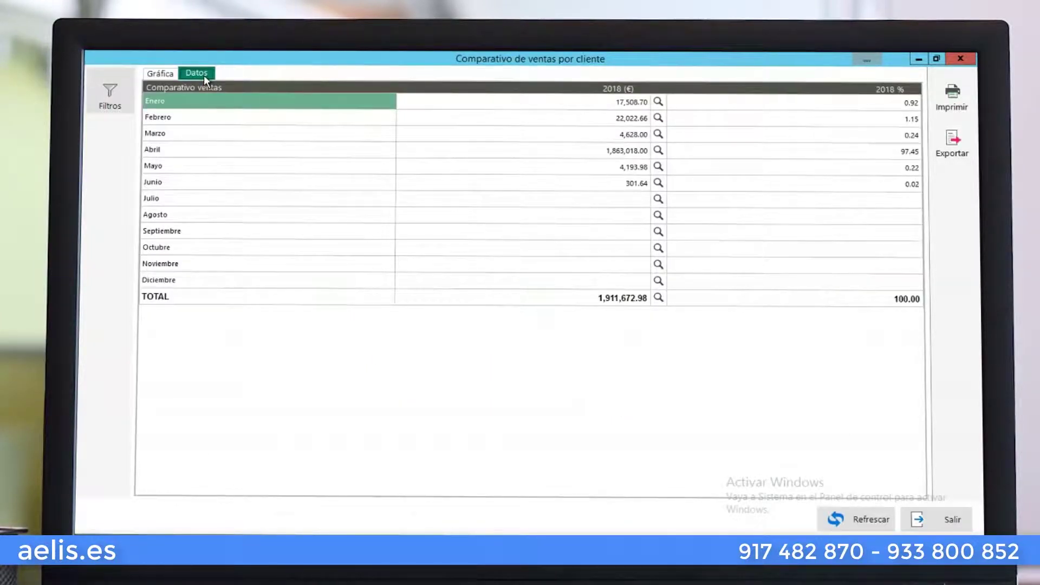
pyautogui.click(660, 152)
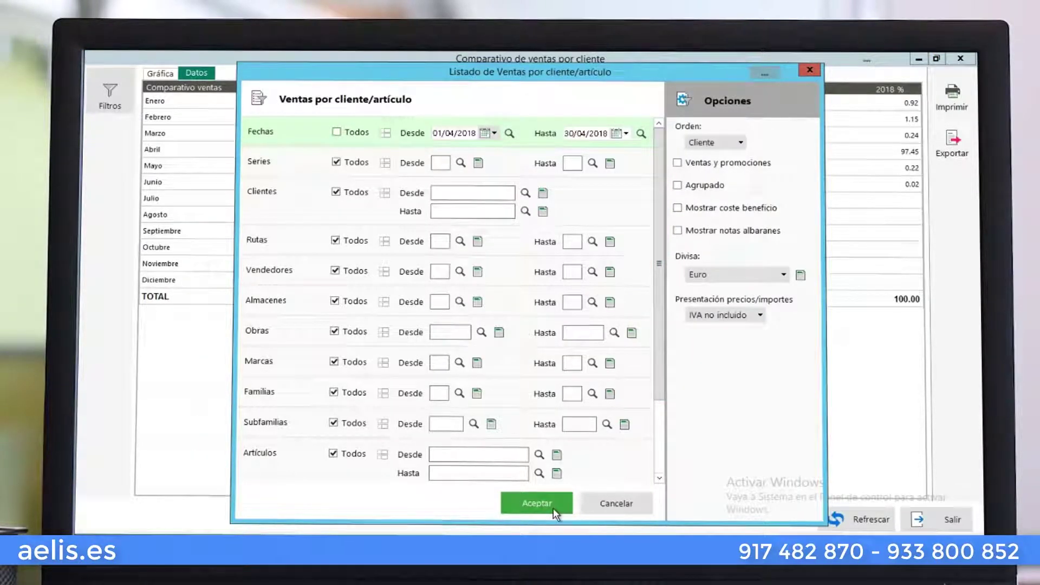
# Keep the listing ordered by client, tick Agrupado, select the client, and preview the results
pyautogui.click(728, 146)
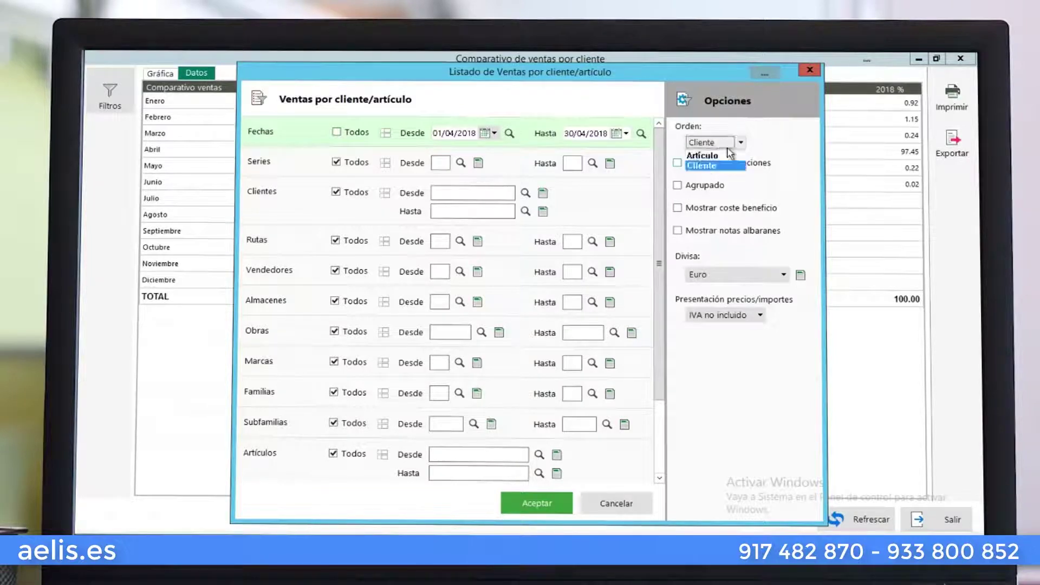
pyautogui.click(766, 141)
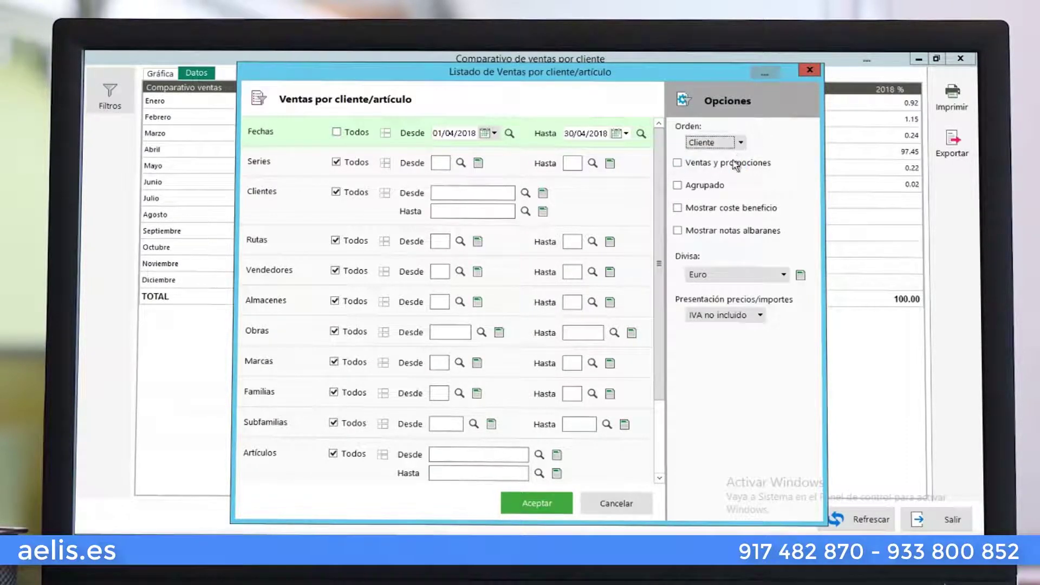
pyautogui.click(706, 185)
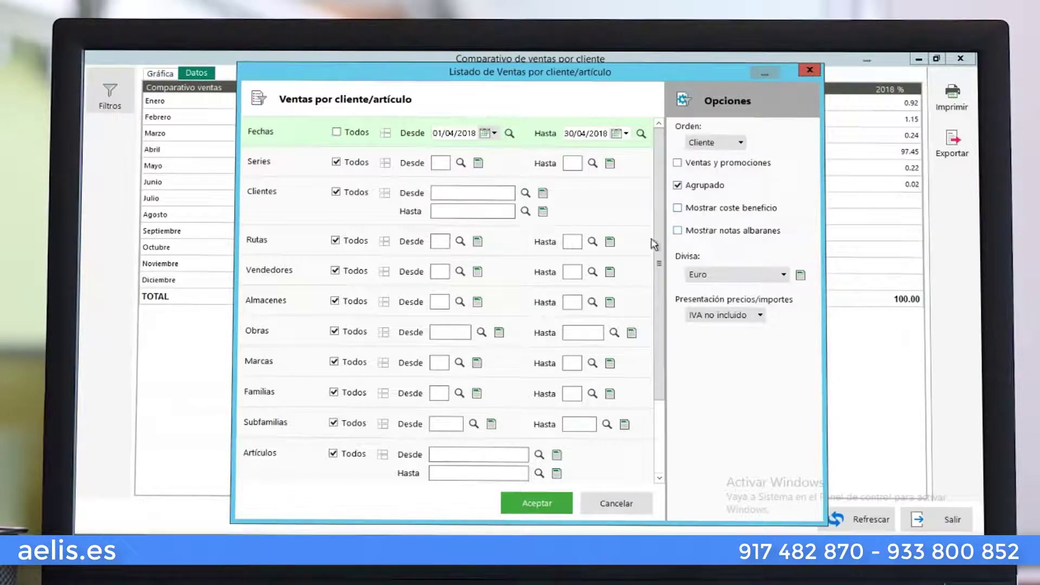
pyautogui.click(447, 190)
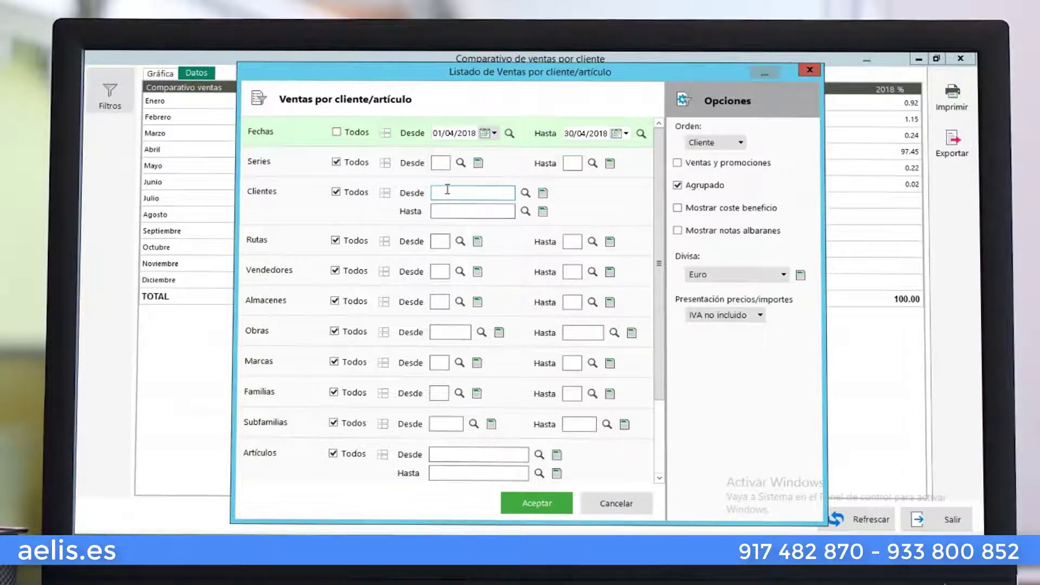
pyautogui.click(525, 194)
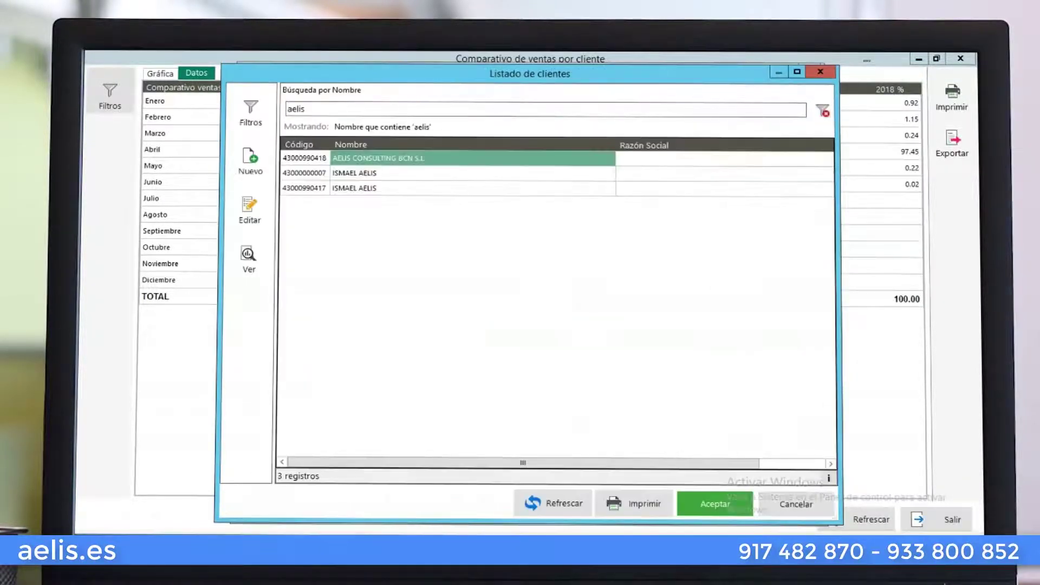
pyautogui.press('Return')
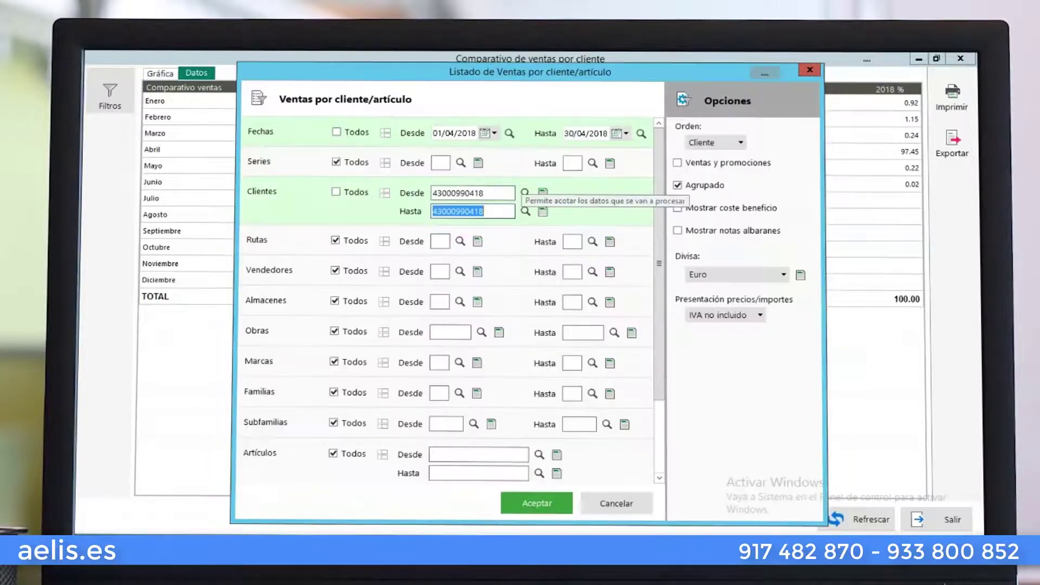
pyautogui.click(531, 499)
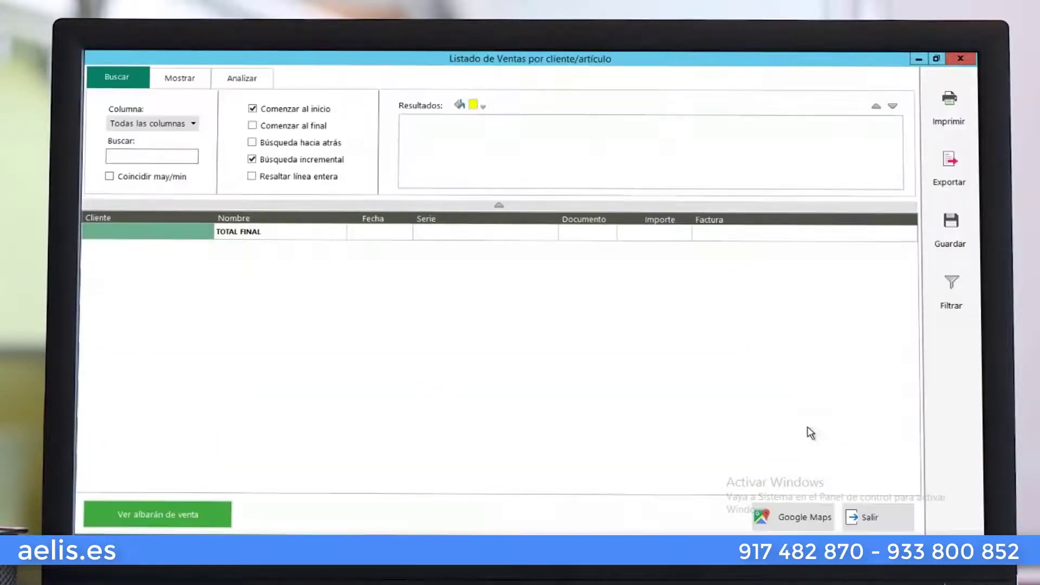
pyautogui.click(878, 519)
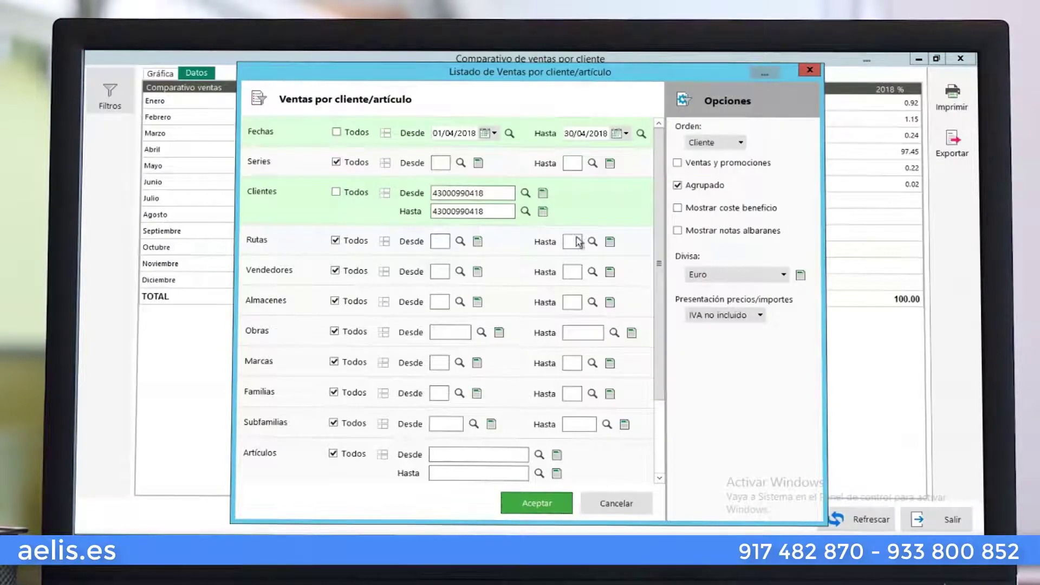
# Set the dates to 01/01/2018–30/06/2018 and rerun the listing: seven sales totalling 2,724.77
pyautogui.click(457, 134)
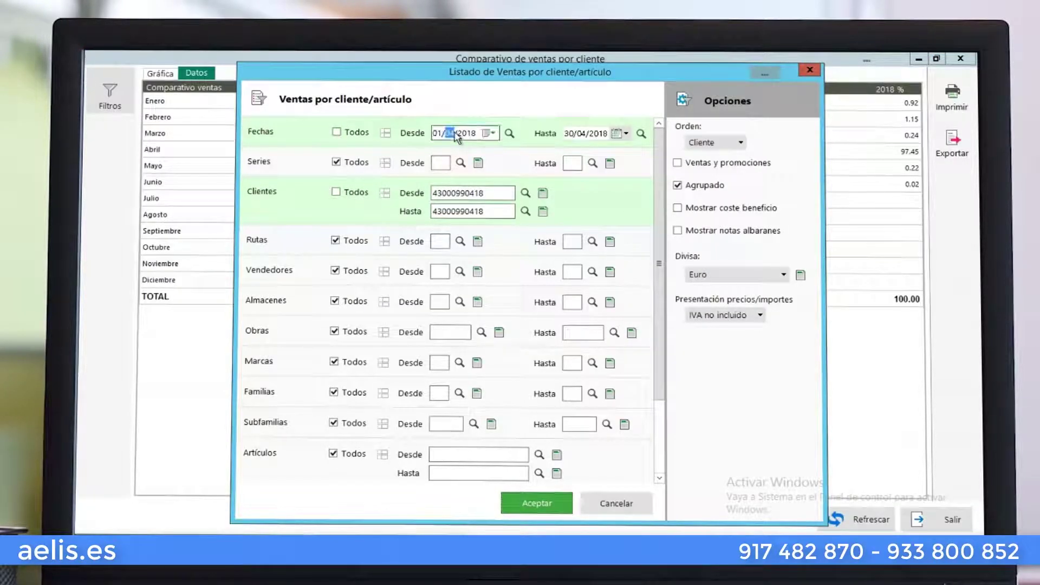
pyautogui.write('01')
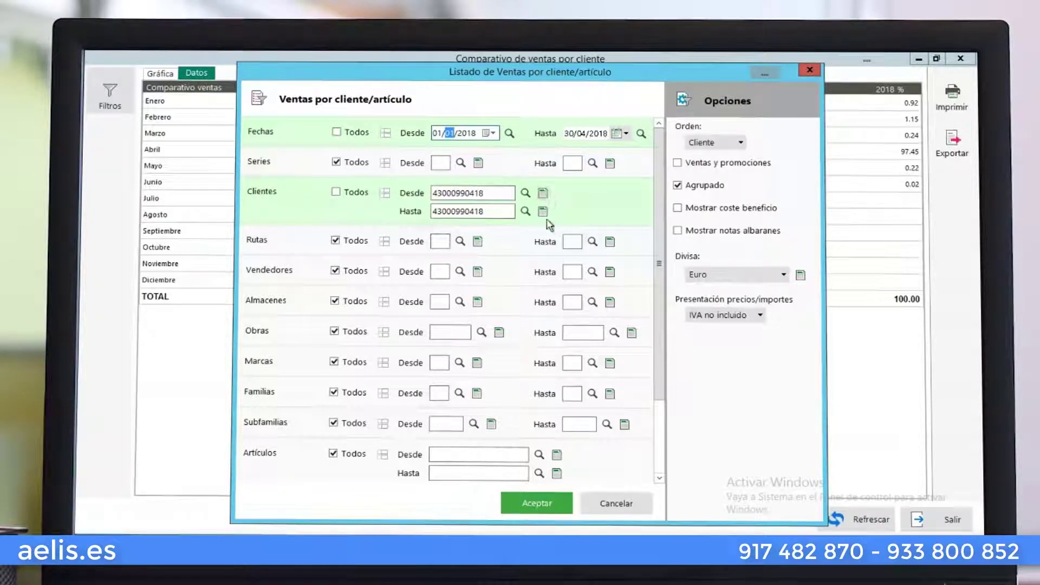
pyautogui.click(581, 134)
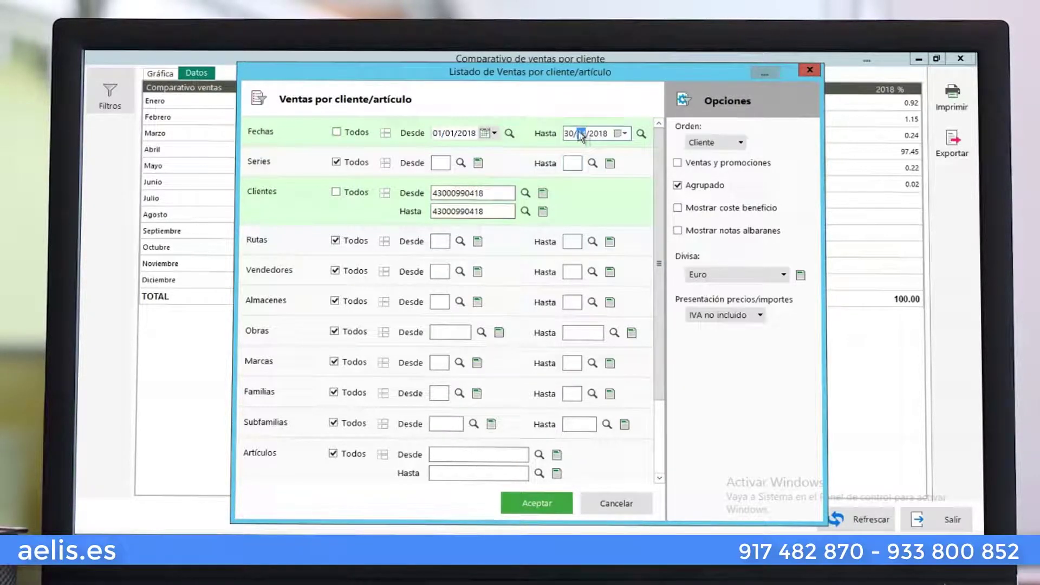
pyautogui.write('06')
pyautogui.click(545, 505)
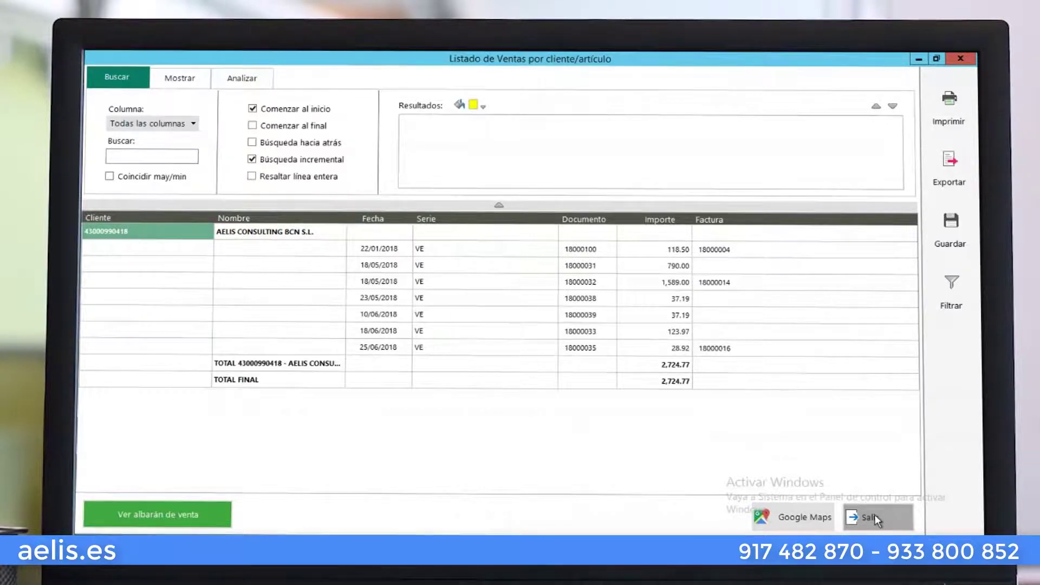
pyautogui.click(875, 515)
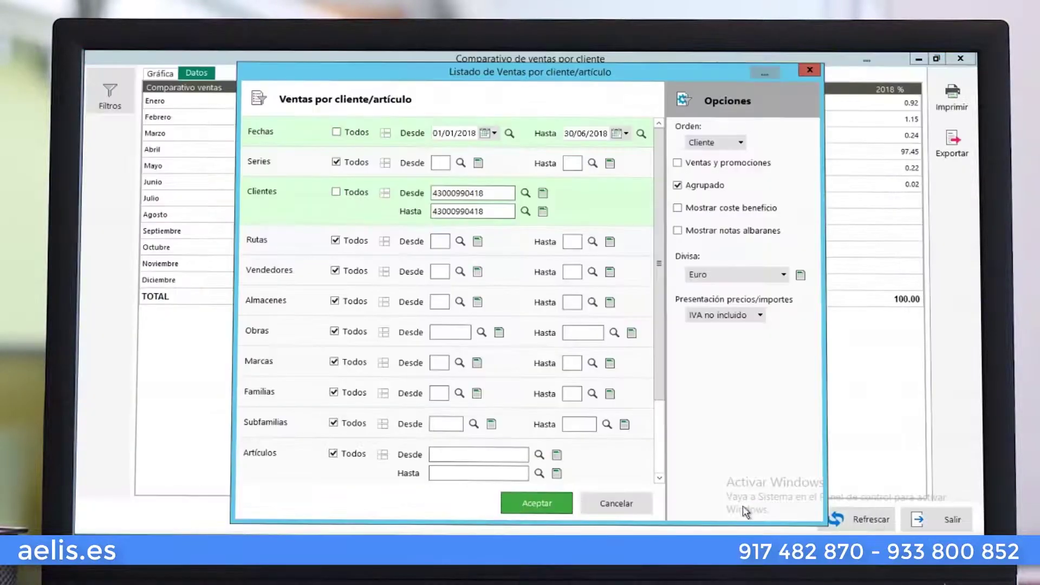
# Cancel the listing filters, view the Exportar options, and close the Comparativo de ventas window
pyautogui.click(650, 502)
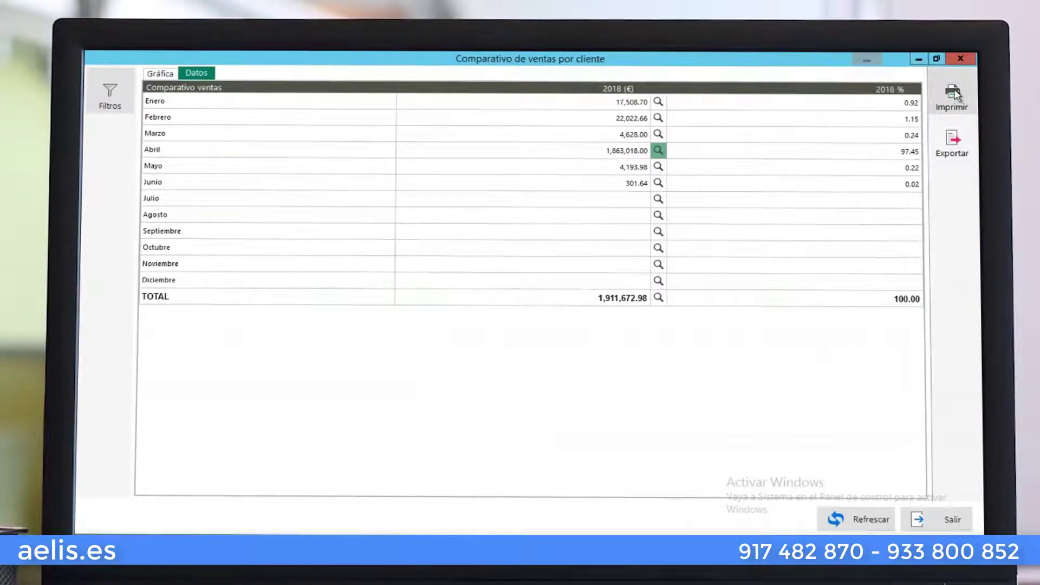
pyautogui.click(955, 144)
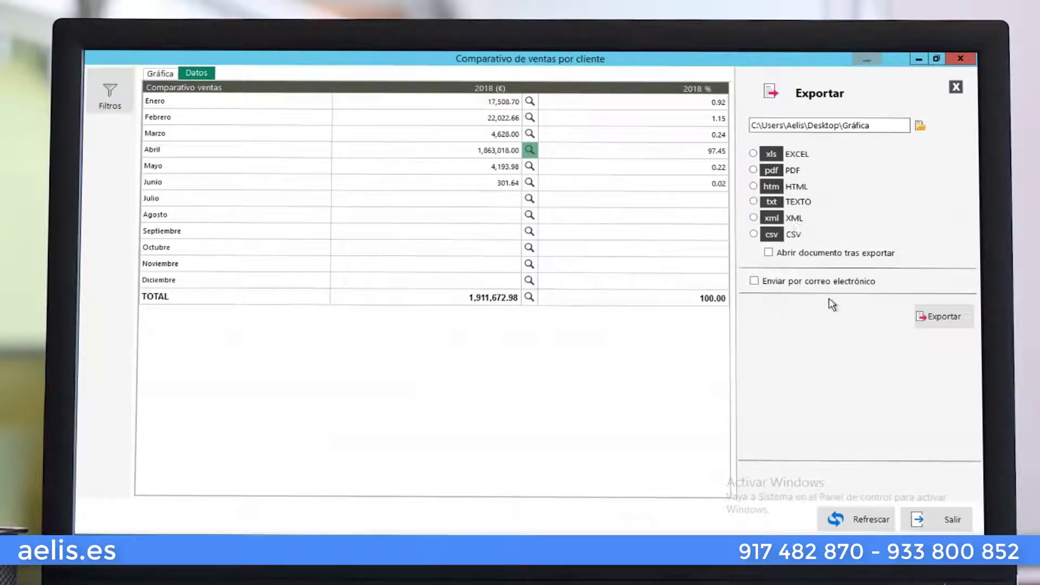
pyautogui.click(941, 522)
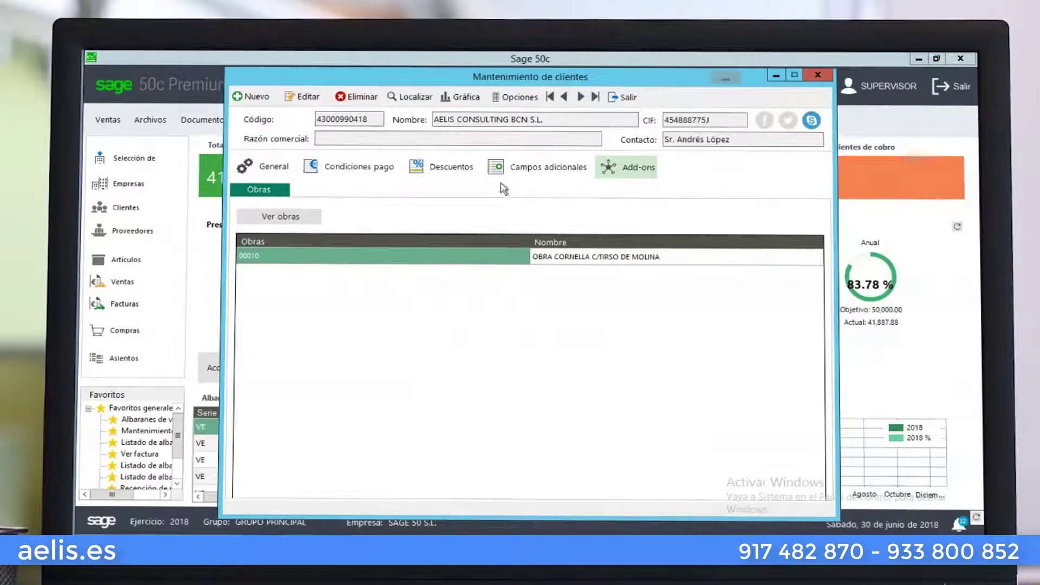
pyautogui.click(476, 99)
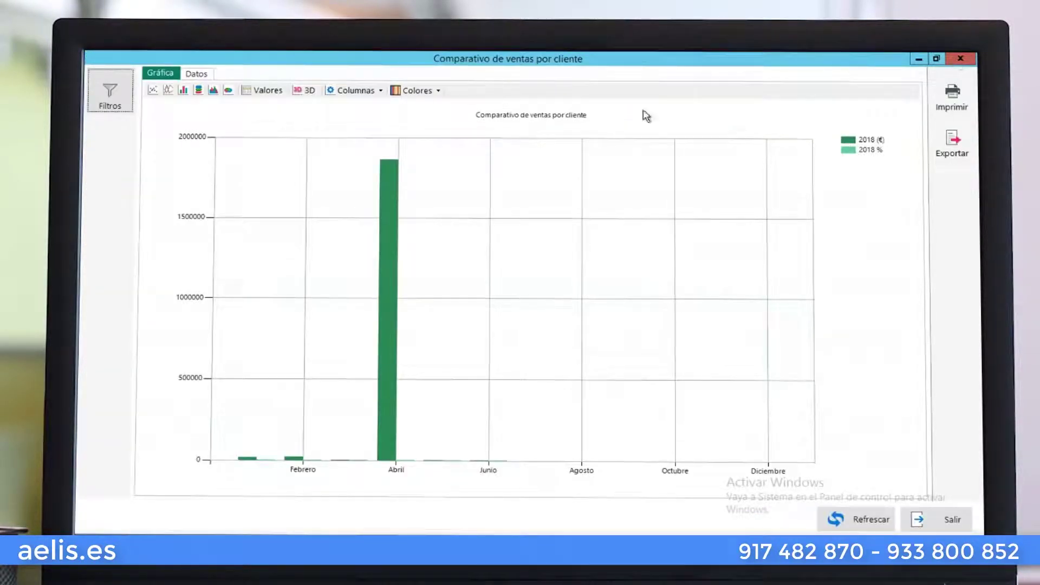
pyautogui.press('Escape')
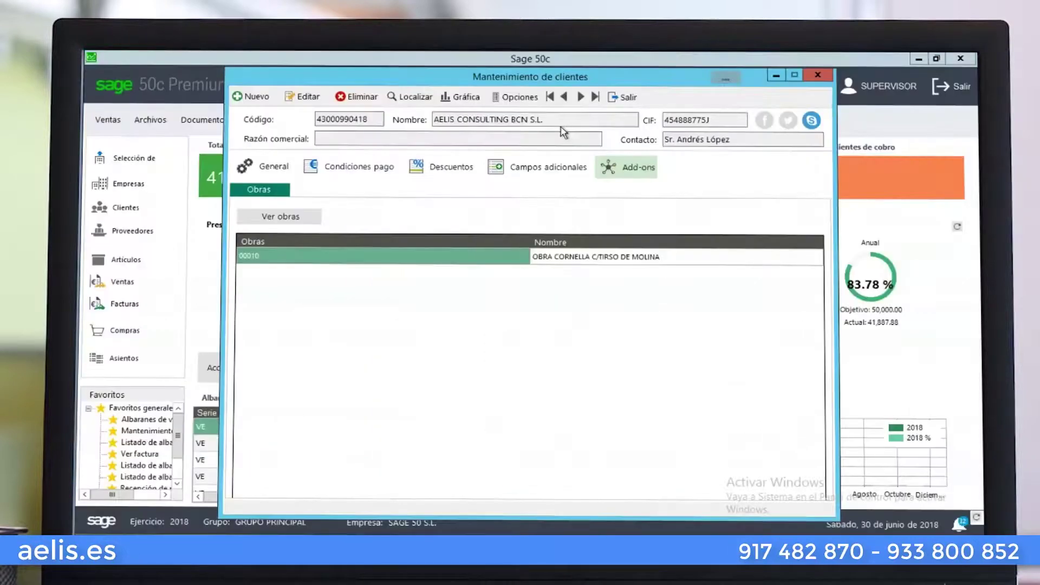
pyautogui.click(528, 99)
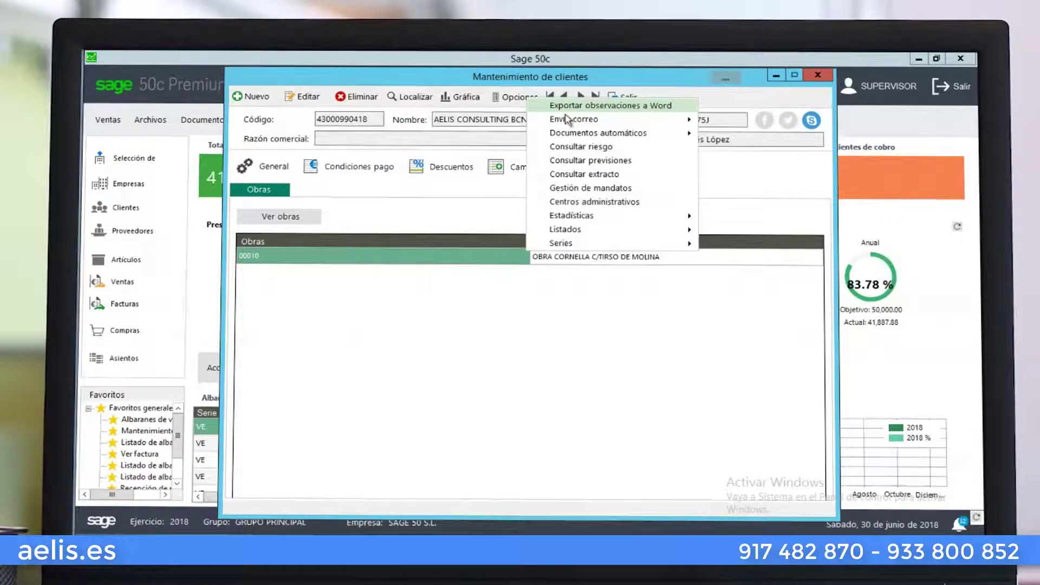
pyautogui.moveTo(568, 119)
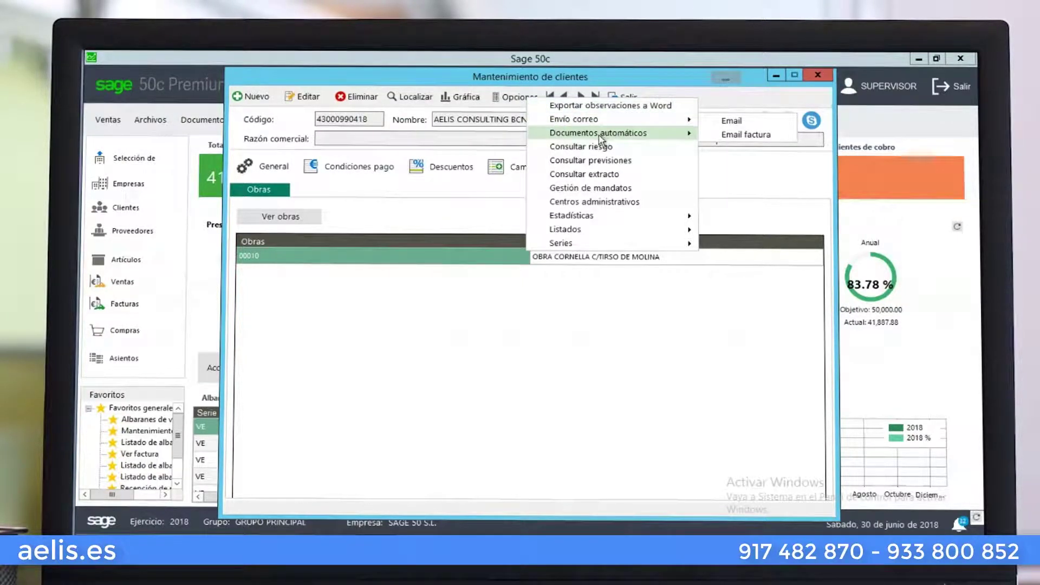
pyautogui.moveTo(600, 140)
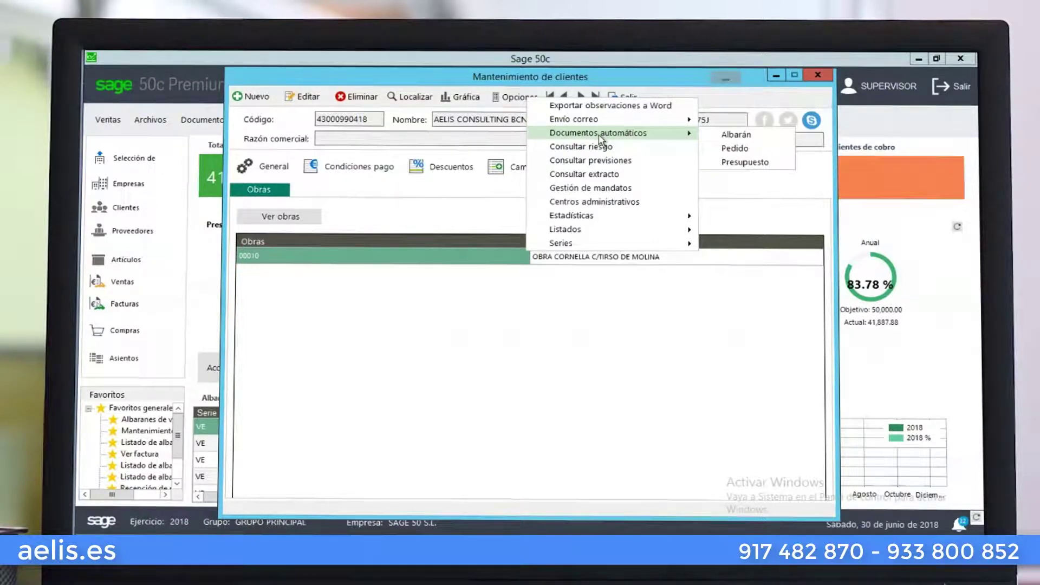
pyautogui.click(715, 135)
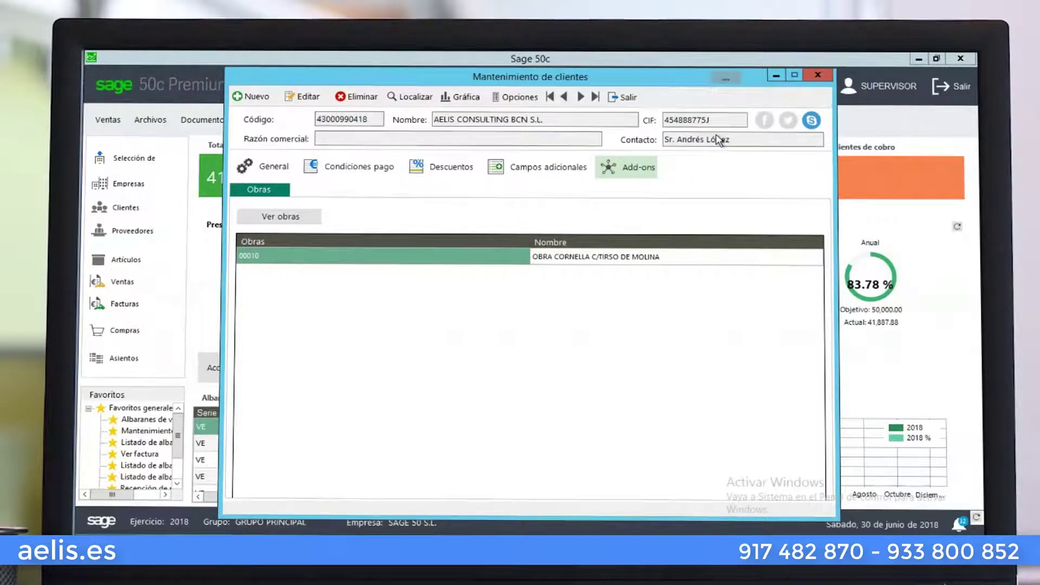
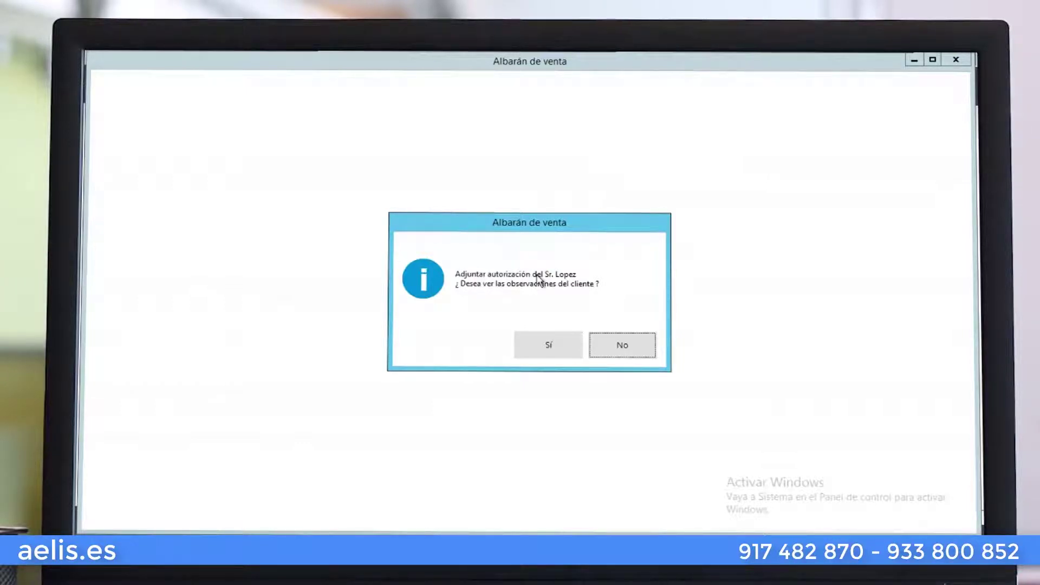
# Decline the client notes, add one TO4012 Tostadora Orbegozo TO-4012 at 15.00, and add a blank line
pyautogui.click(548, 343)
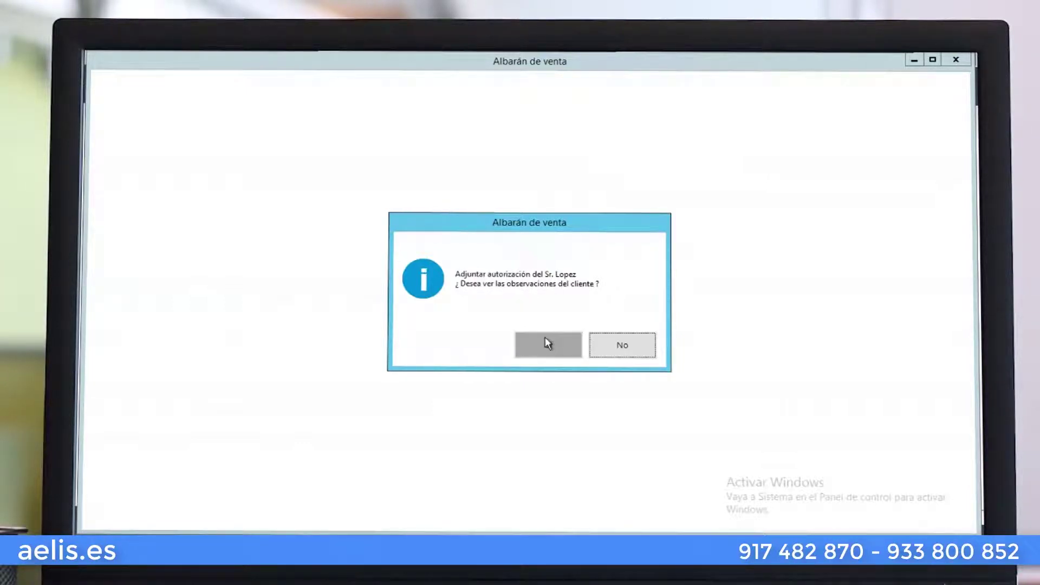
pyautogui.click(624, 352)
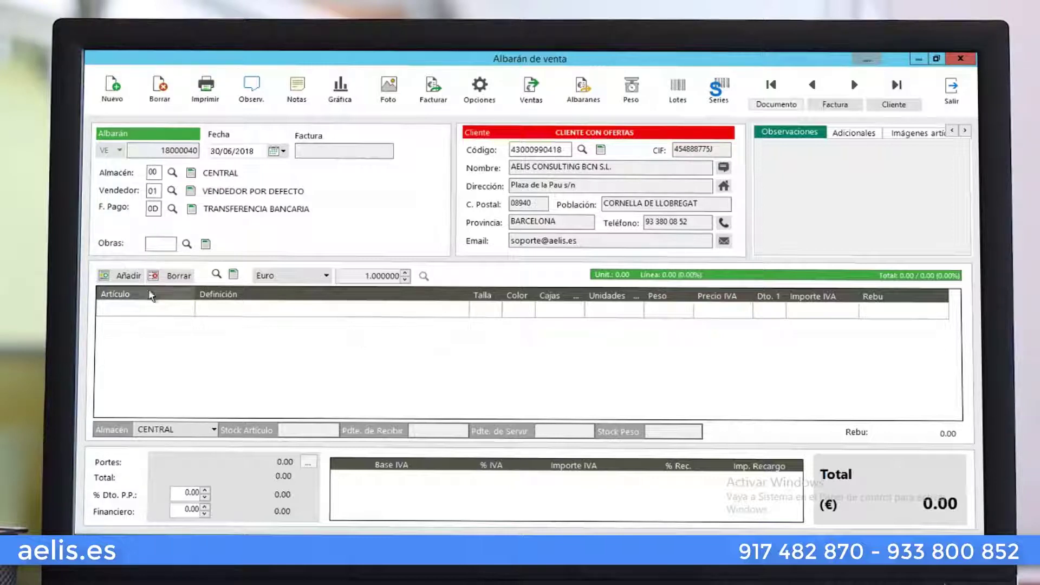
pyautogui.click(154, 308)
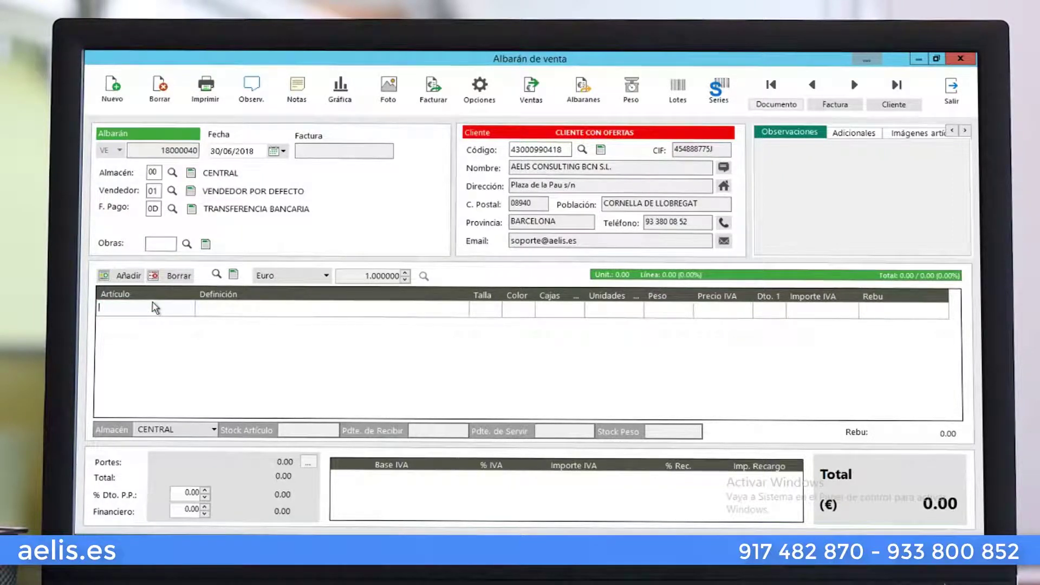
pyautogui.press('F4')
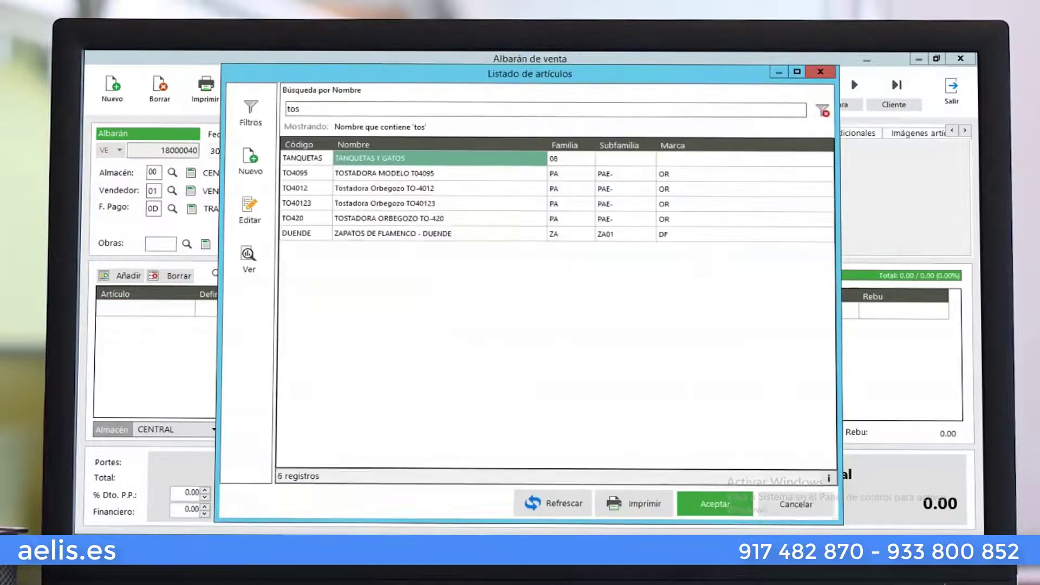
pyautogui.press('Down')
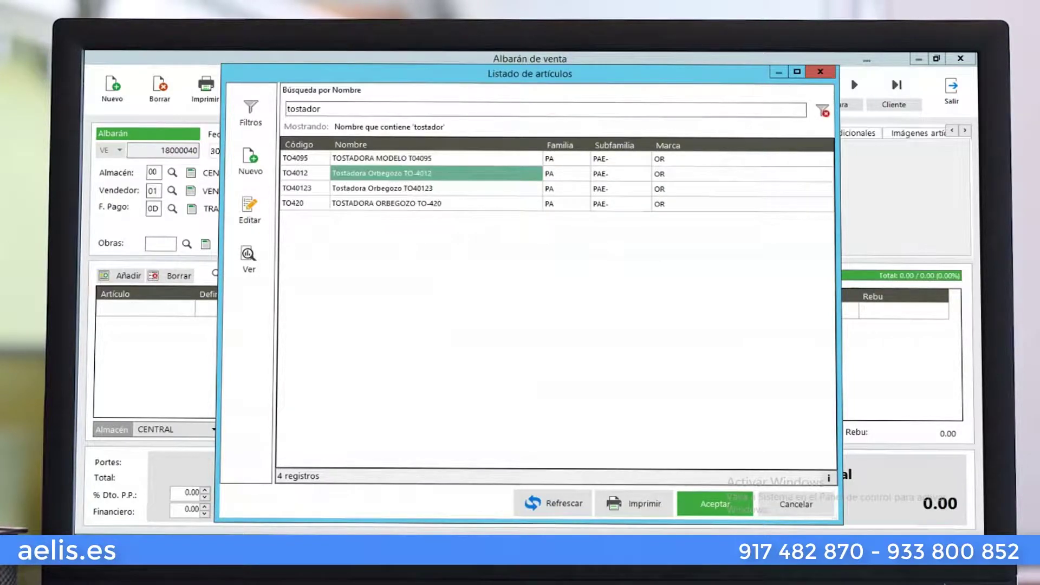
pyautogui.press('Return')
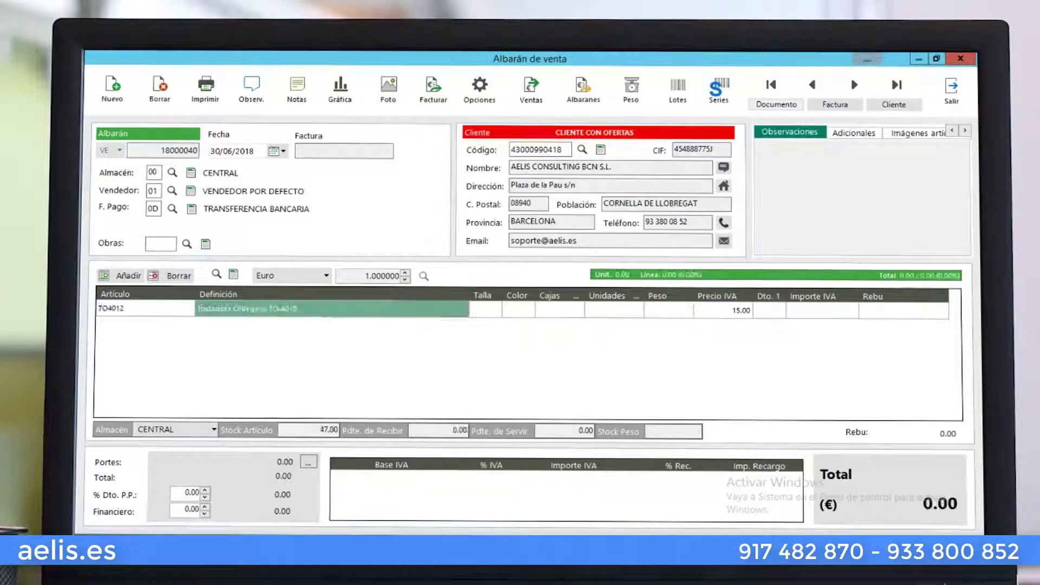
pyautogui.press('Return')
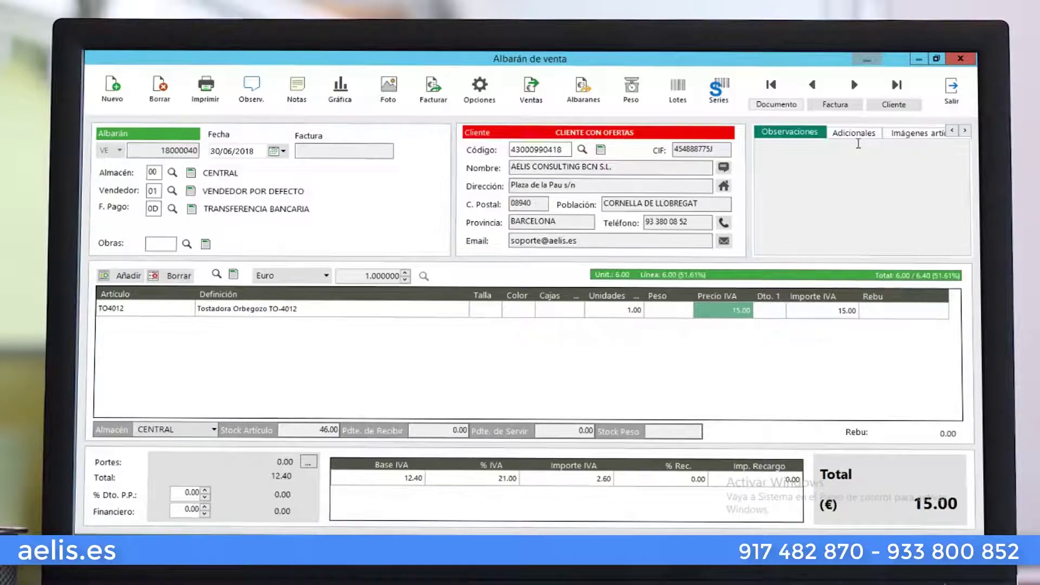
pyautogui.click(127, 276)
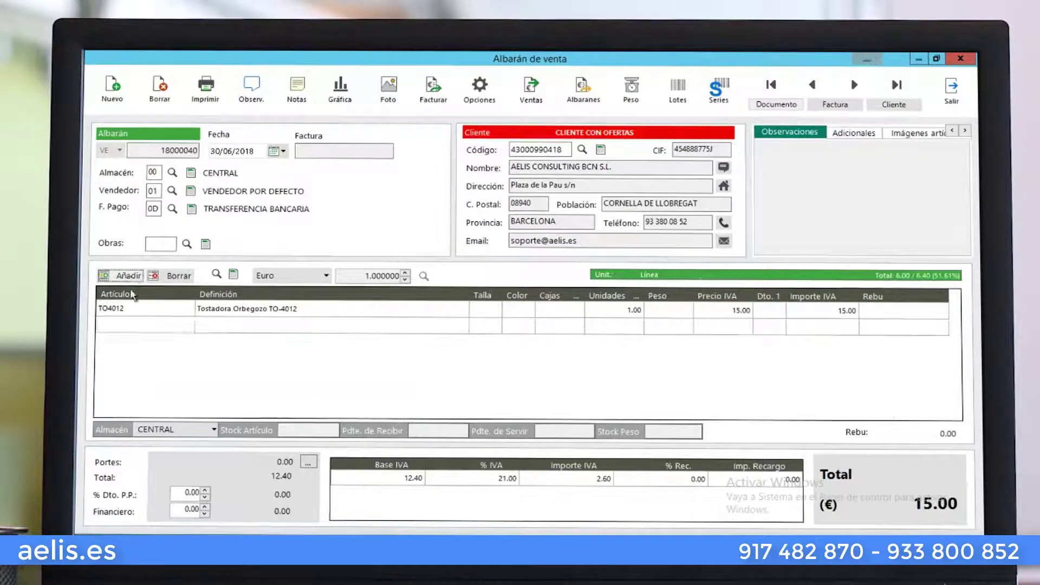
pyautogui.click(122, 322)
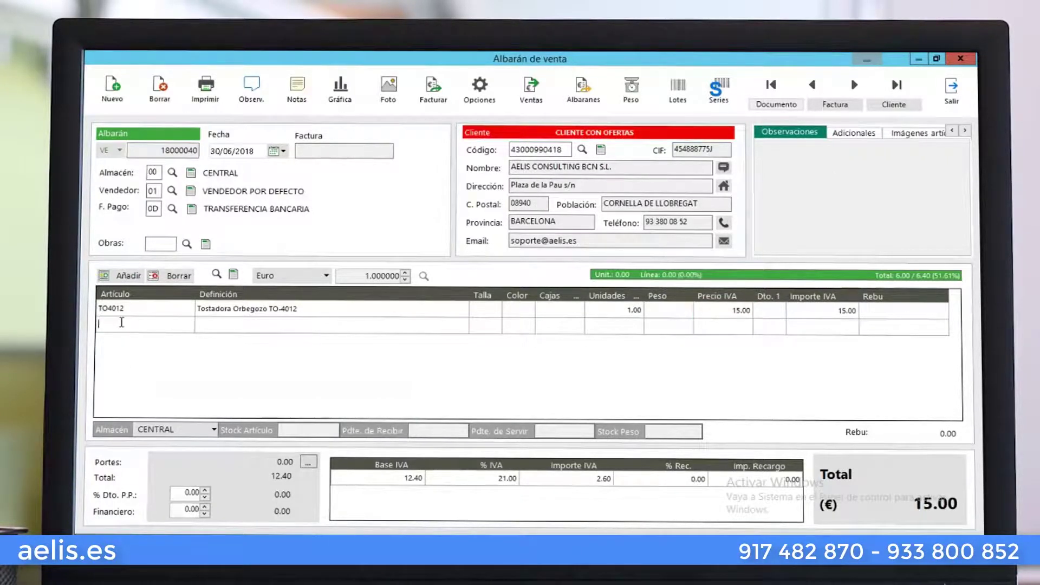
# Add one pair of DUENDE flamenco shoes in AZUL size 38, view its images, and exit the delivery note
pyautogui.doubleClick(122, 323)
pyautogui.write('za')
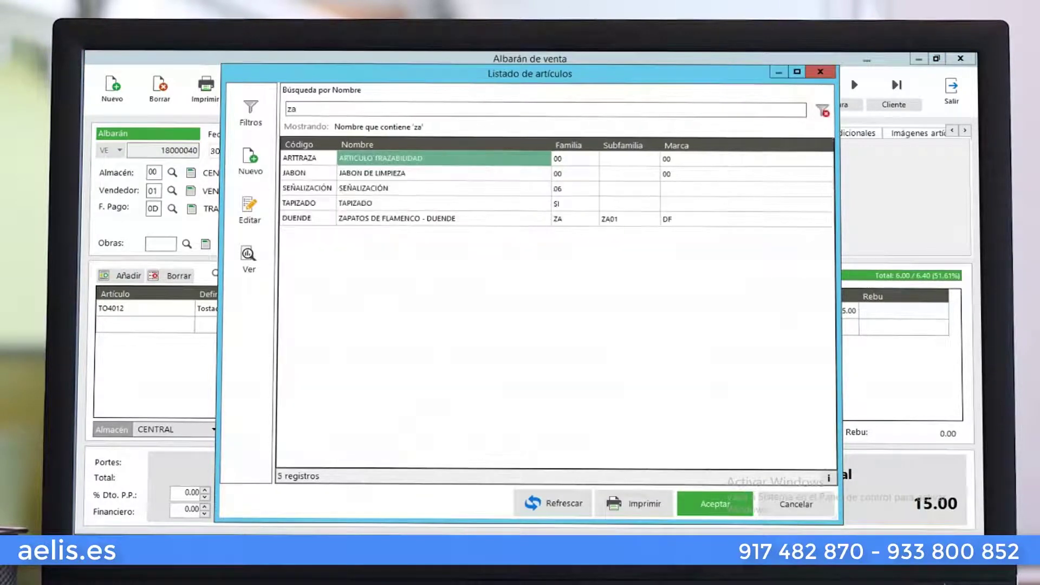
pyautogui.write('à')
pyautogui.press('BackSpace')
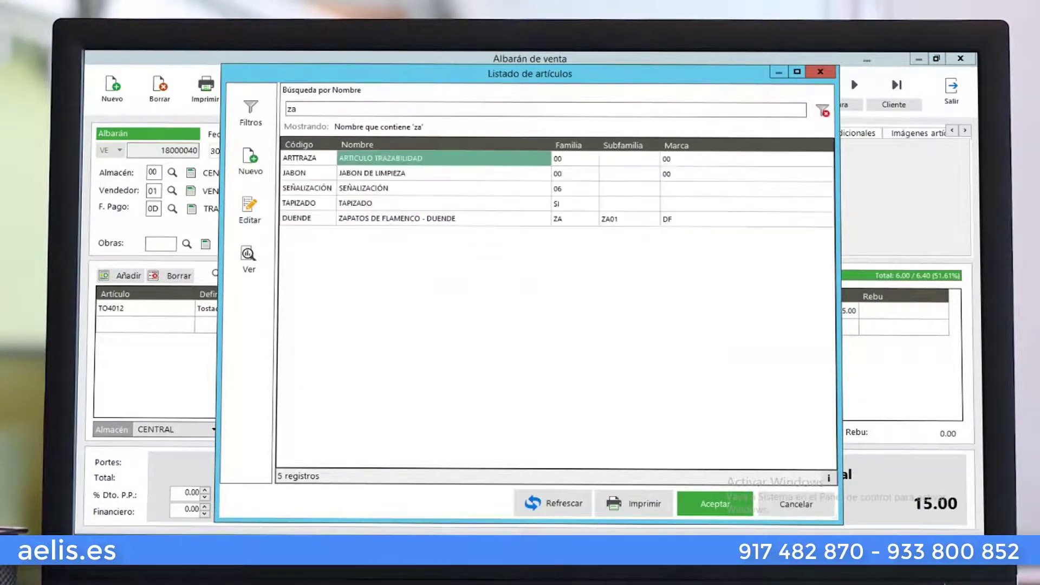
pyautogui.write('pa')
pyautogui.press('Return')
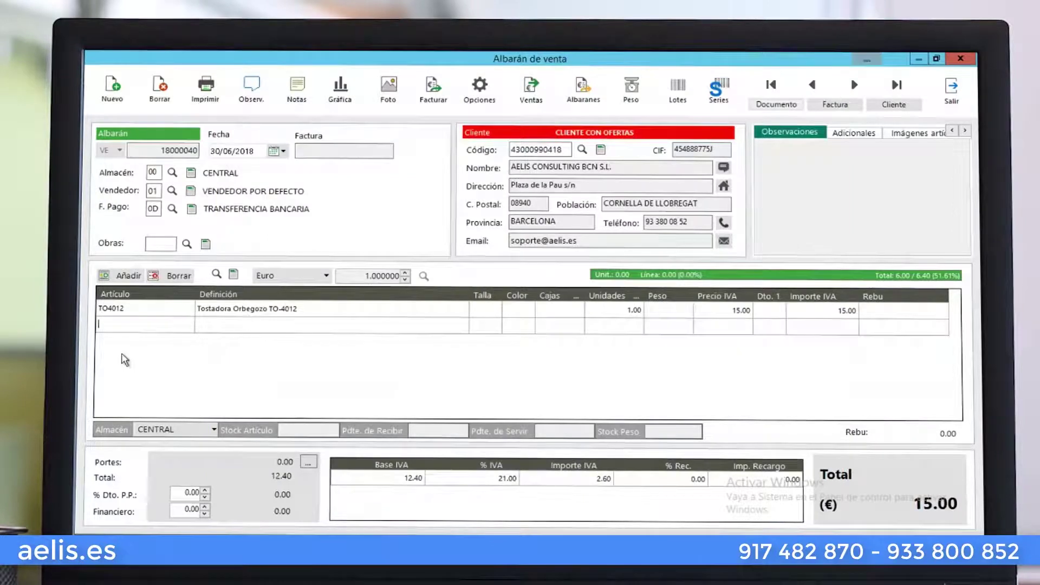
pyautogui.press('Return')
pyautogui.press('Return')
pyautogui.press('Return')
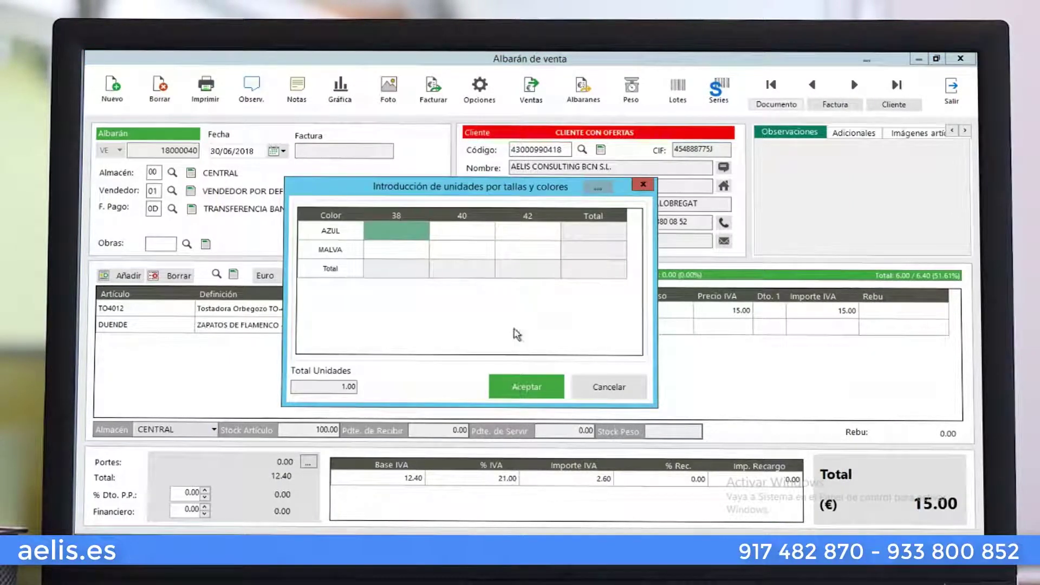
pyautogui.write('1')
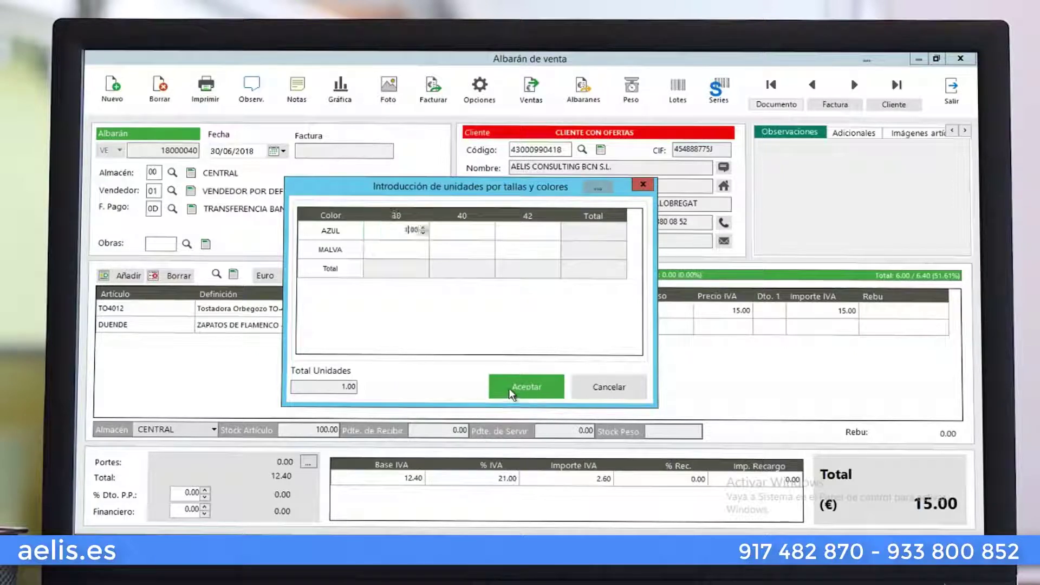
pyautogui.press('Return')
pyautogui.click(520, 387)
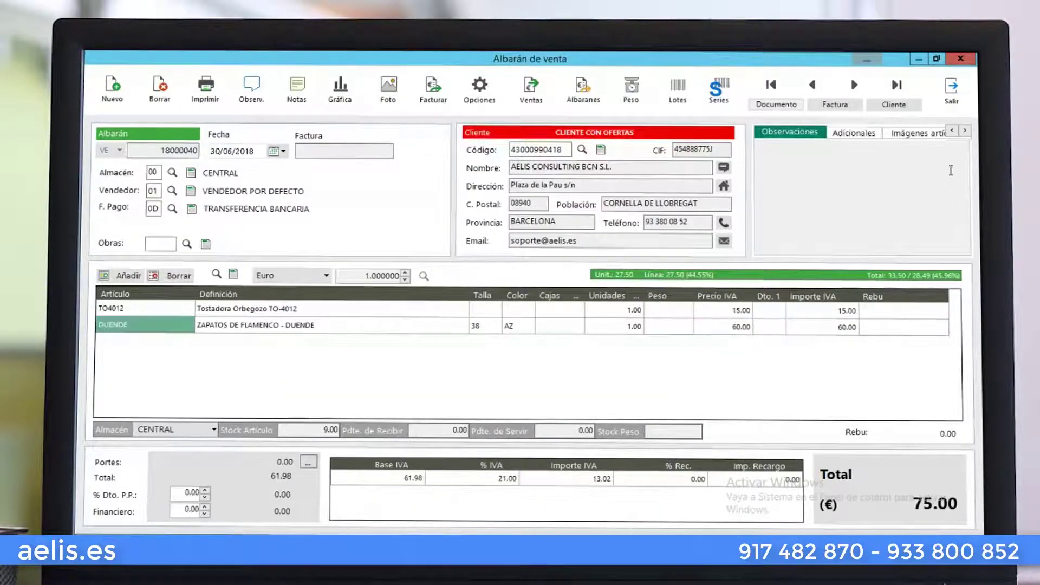
pyautogui.click(916, 133)
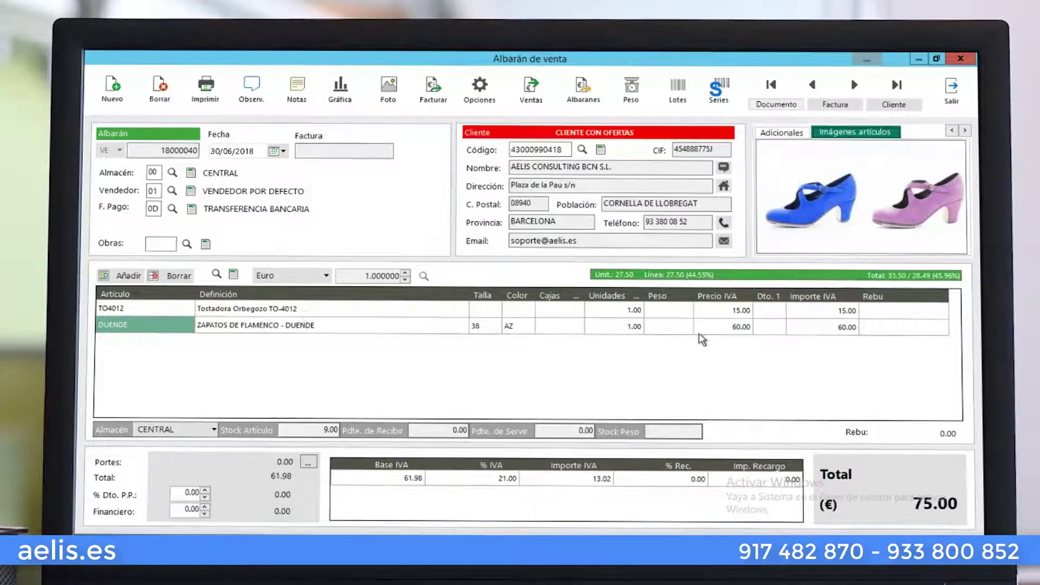
pyautogui.click(954, 96)
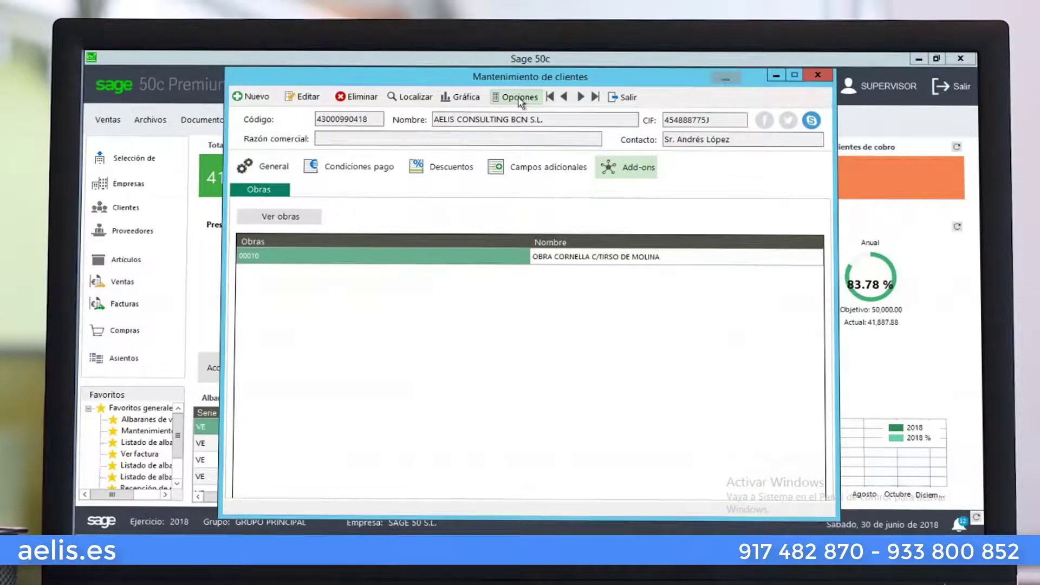
# Review the client's credit risk in Consultar riesgo, showing 295,378.32 available, and close it
pyautogui.click(518, 97)
pyautogui.moveTo(553, 134)
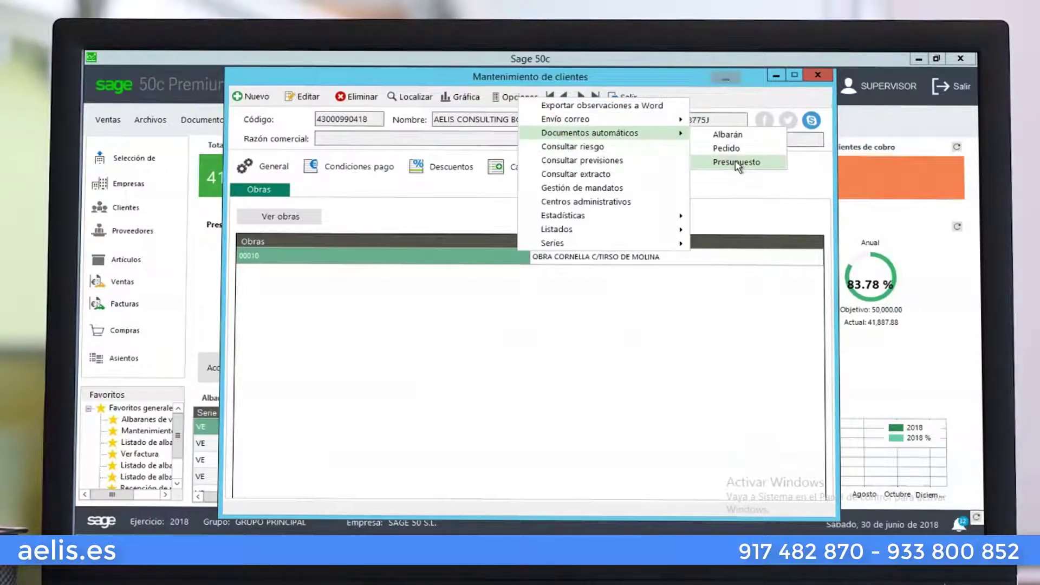
pyautogui.click(604, 151)
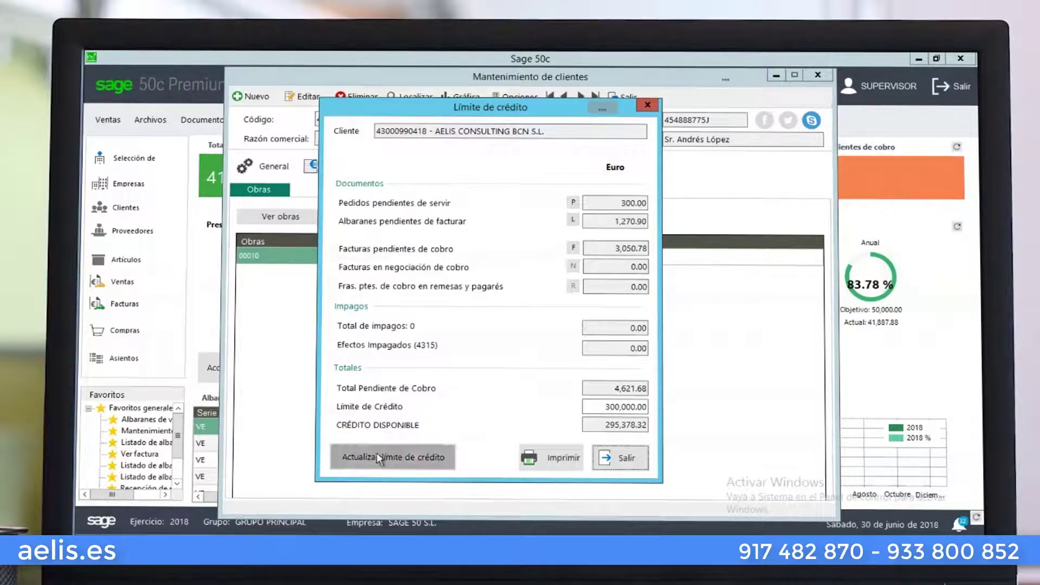
pyautogui.click(603, 467)
pyautogui.click(518, 97)
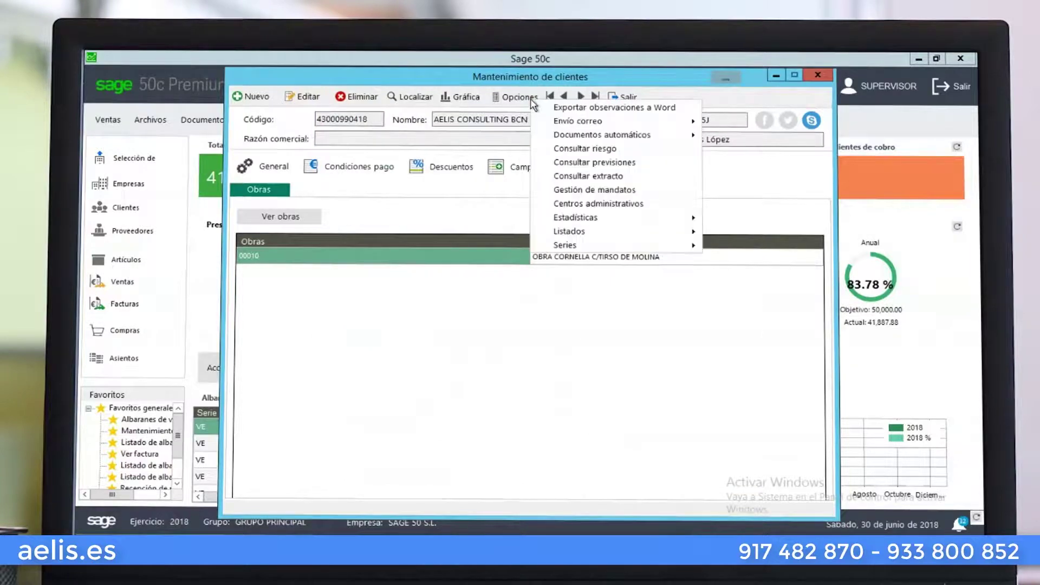
# Tick invoice 18000004 for 139.08 in the collection forecasts and view the invoice
pyautogui.click(583, 166)
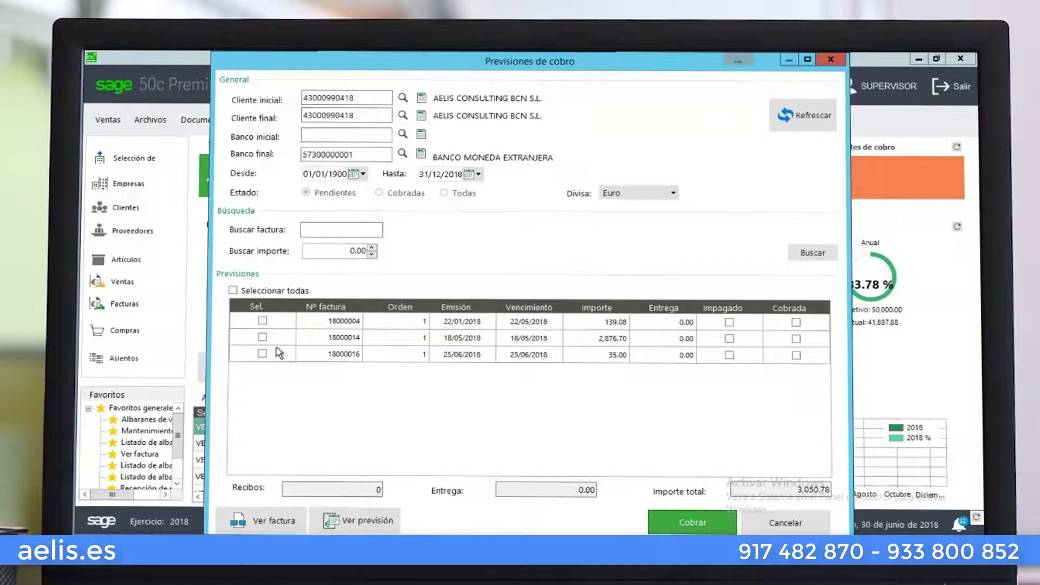
pyautogui.click(263, 322)
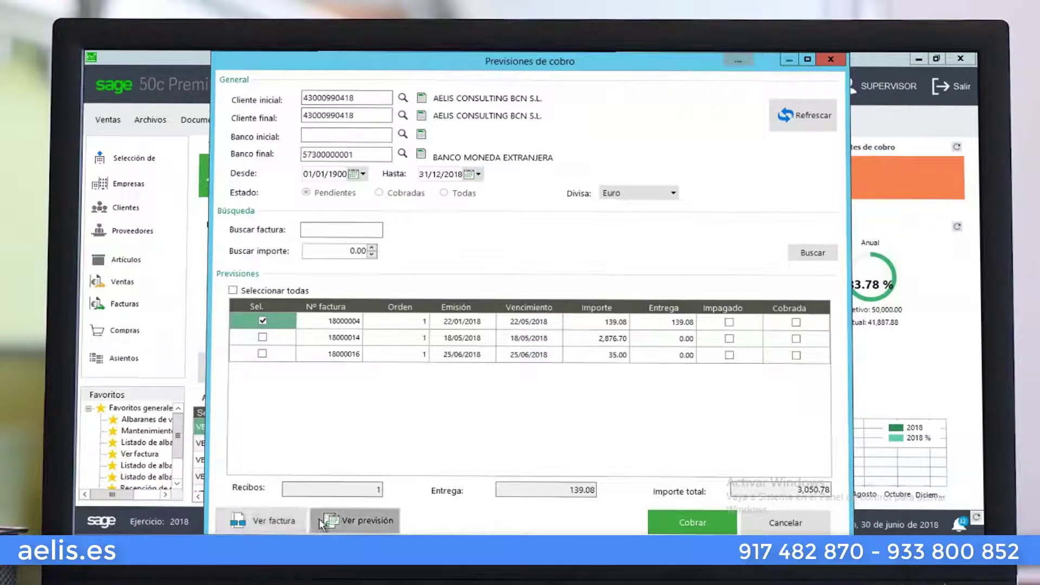
pyautogui.click(291, 518)
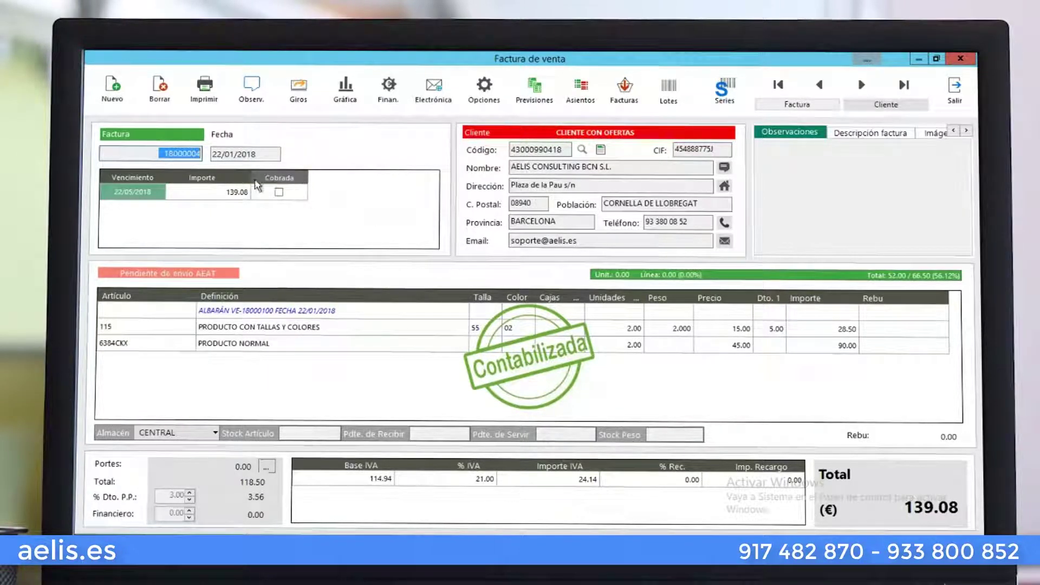
pyautogui.click(954, 102)
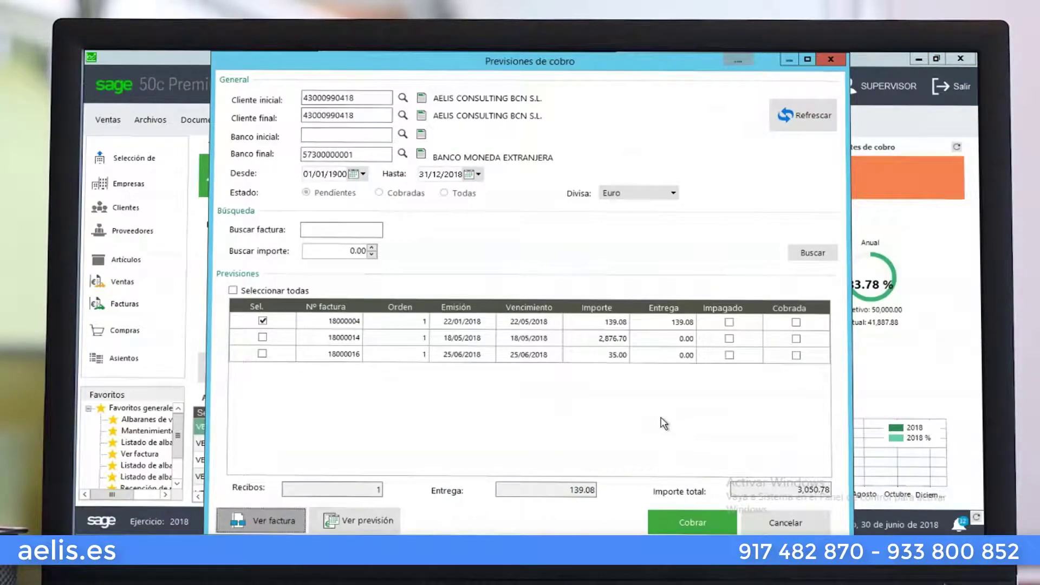
# Save an Observaciones note on invoice 18000004's forecast recording when and to whom it was claimed
pyautogui.click(334, 523)
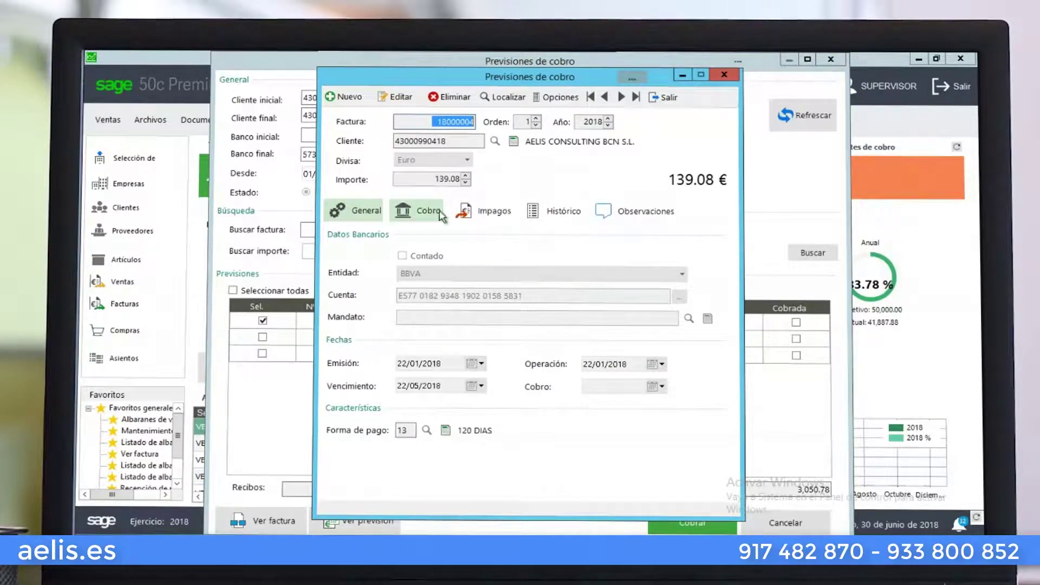
pyautogui.click(631, 217)
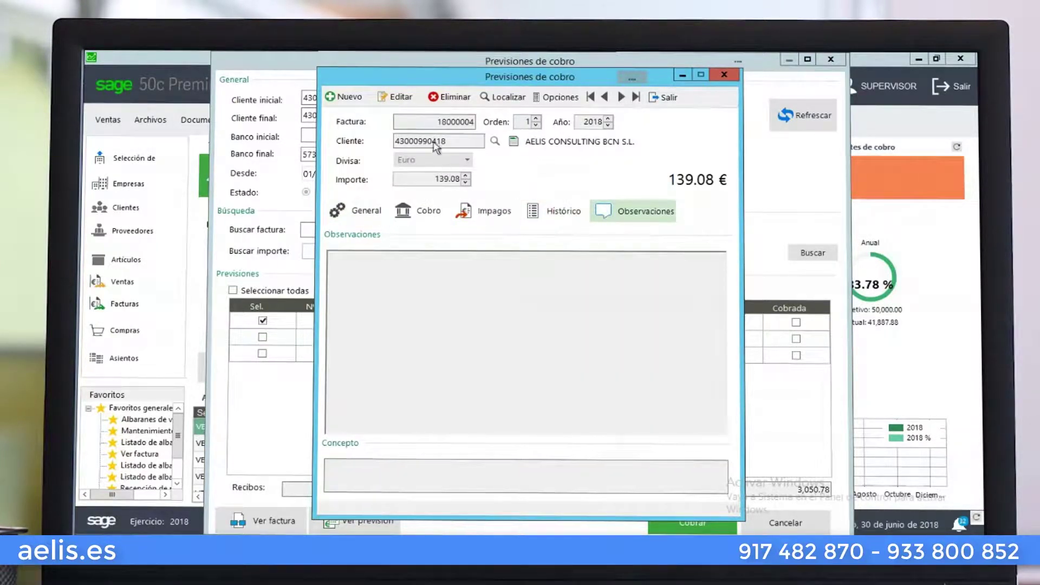
pyautogui.click(403, 98)
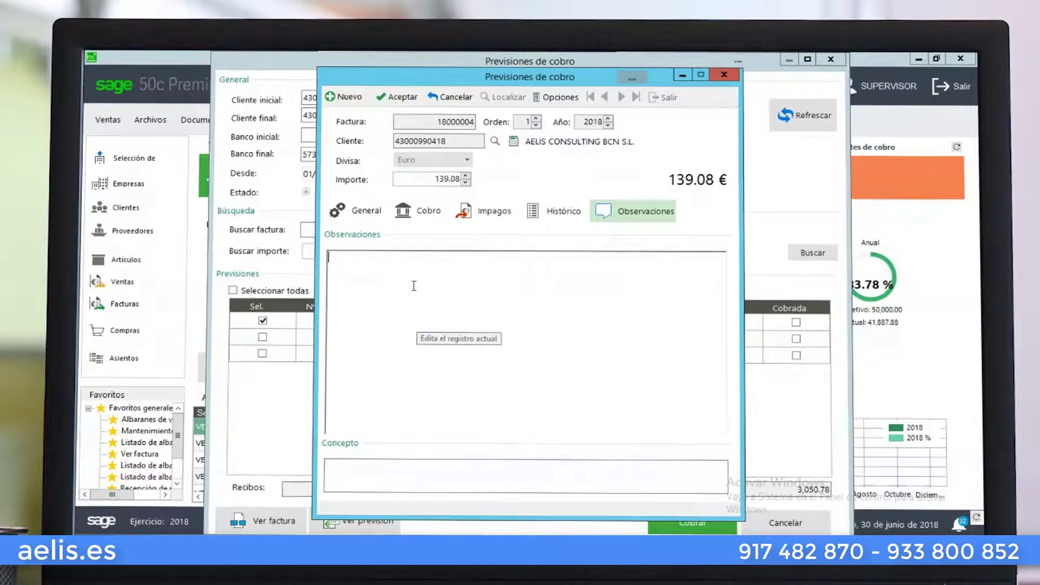
pyautogui.write('Reclamada l aprev')
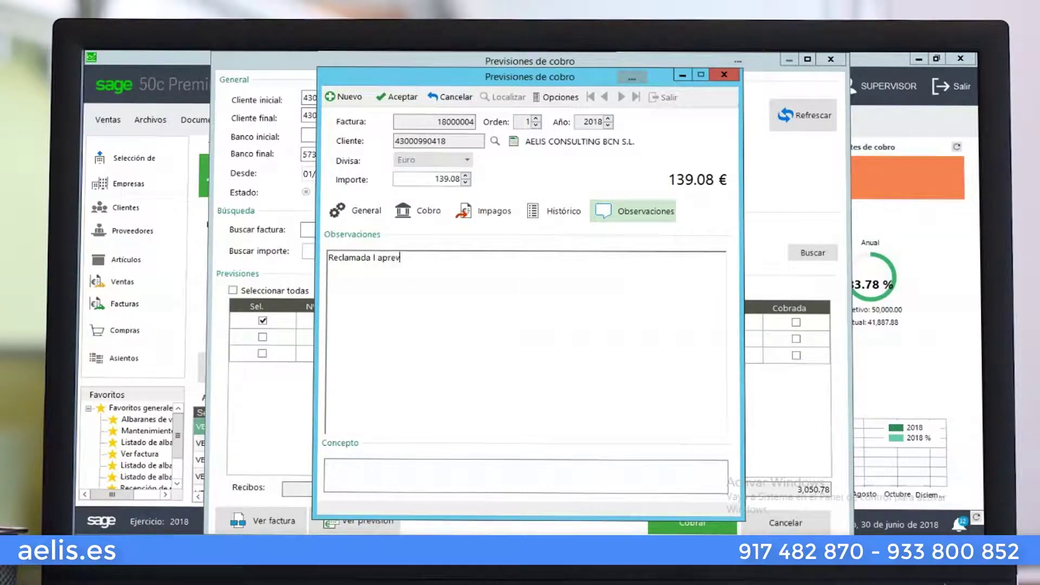
pyautogui.write('isión')
pyautogui.press('BackSpace')
pyautogui.press('BackSpace')
pyautogui.press('BackSpace')
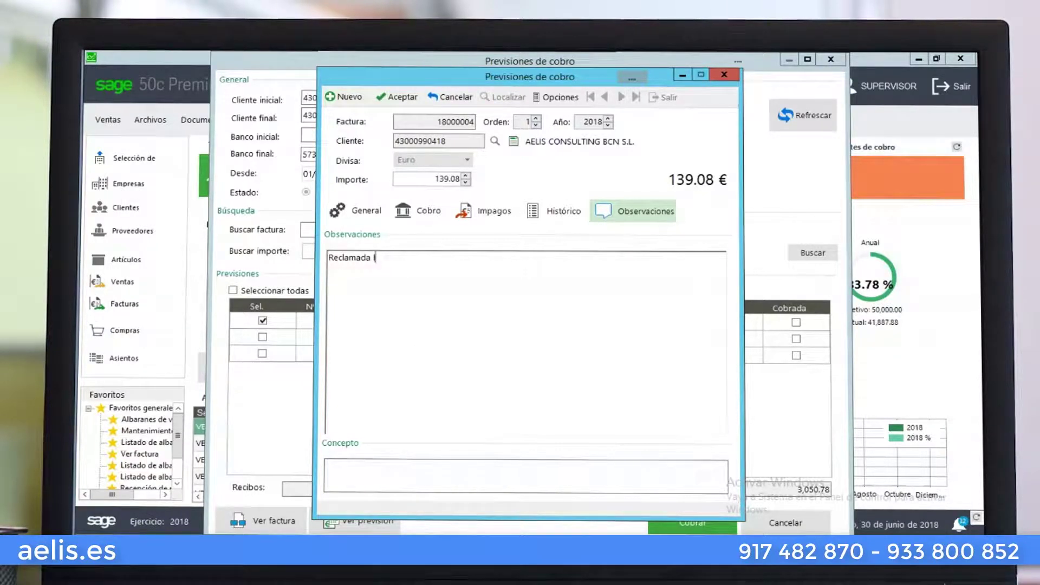
pyautogui.write('a previsión a la Srta.')
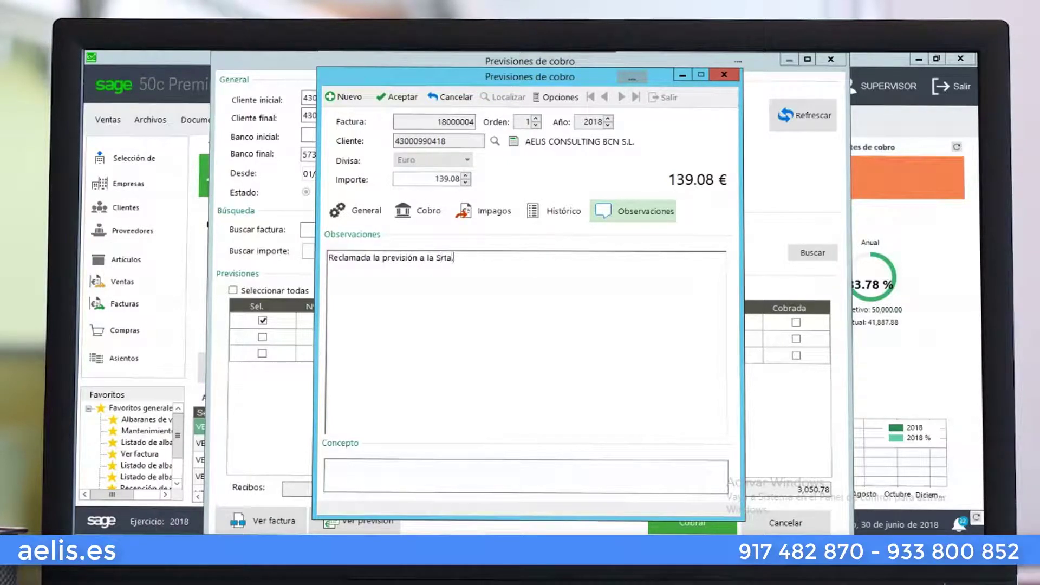
pyautogui.write(' Lorena en fecha')
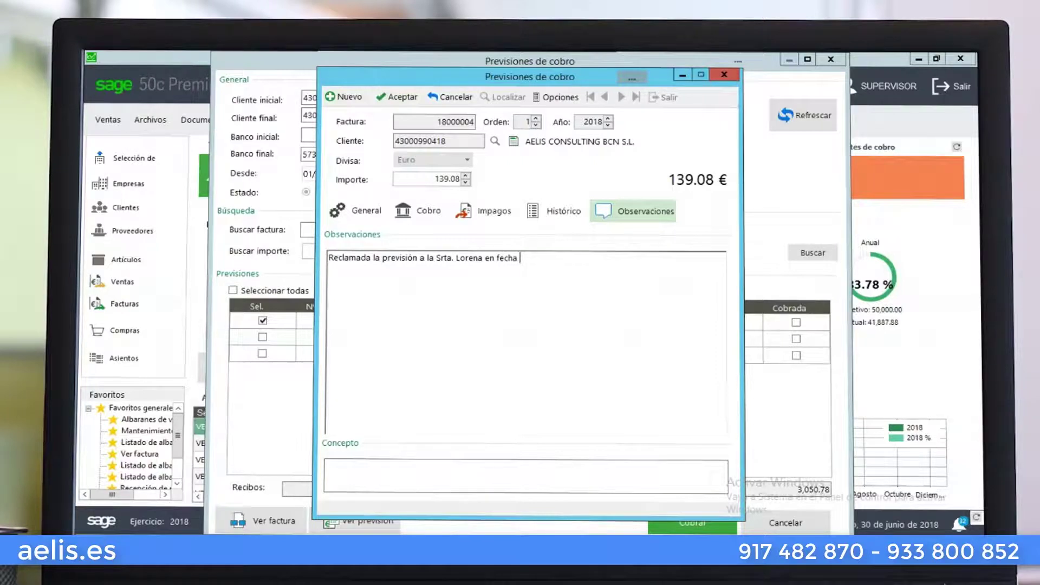
pyautogui.write(' 29/06/2018')
pyautogui.click(399, 97)
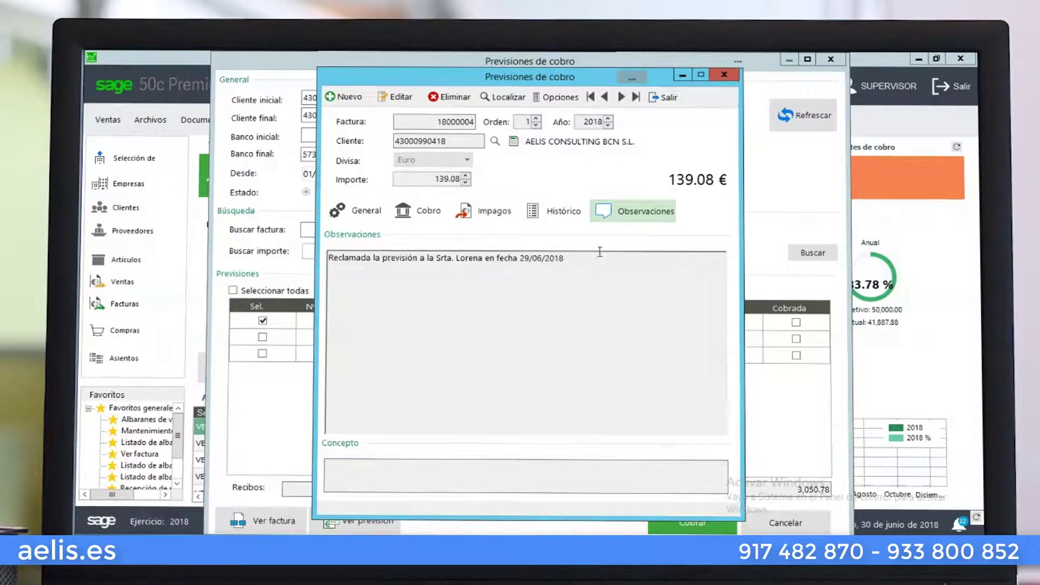
# Browse the forecast's Histórico, Impagos, Cobro and General tabs, then close the record
pyautogui.click(557, 211)
pyautogui.click(485, 211)
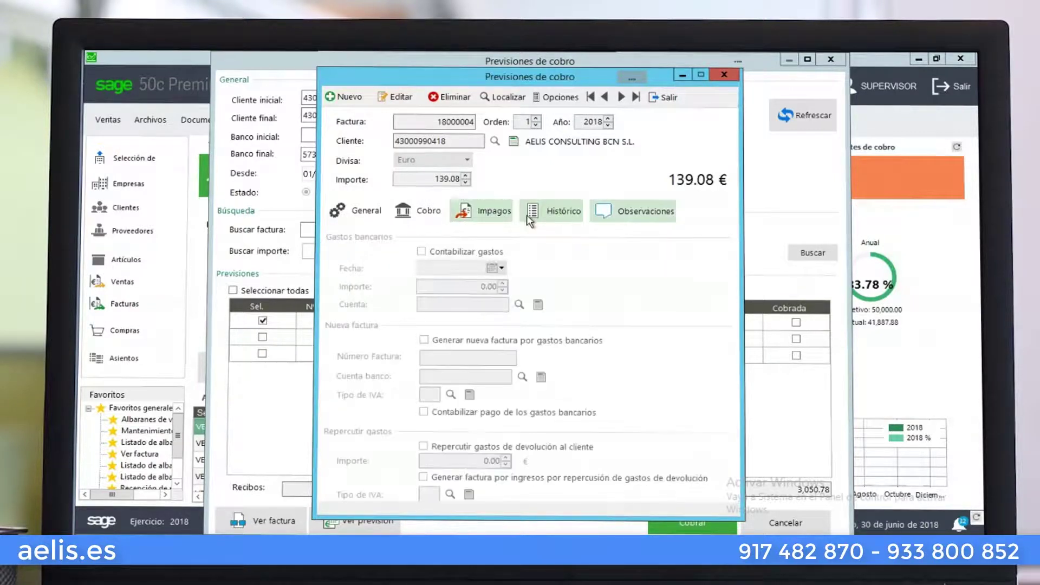
pyautogui.click(421, 213)
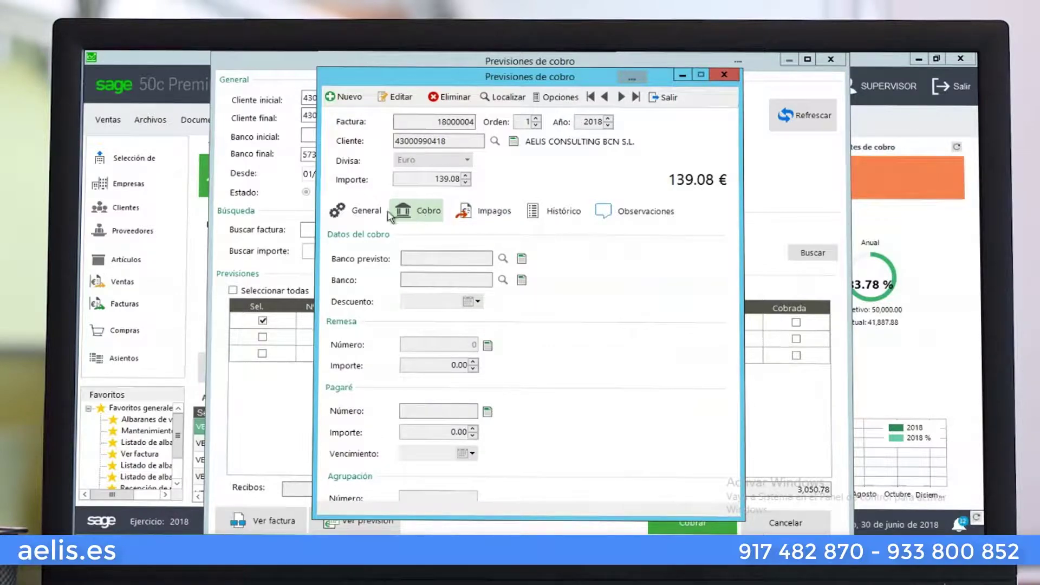
pyautogui.click(363, 211)
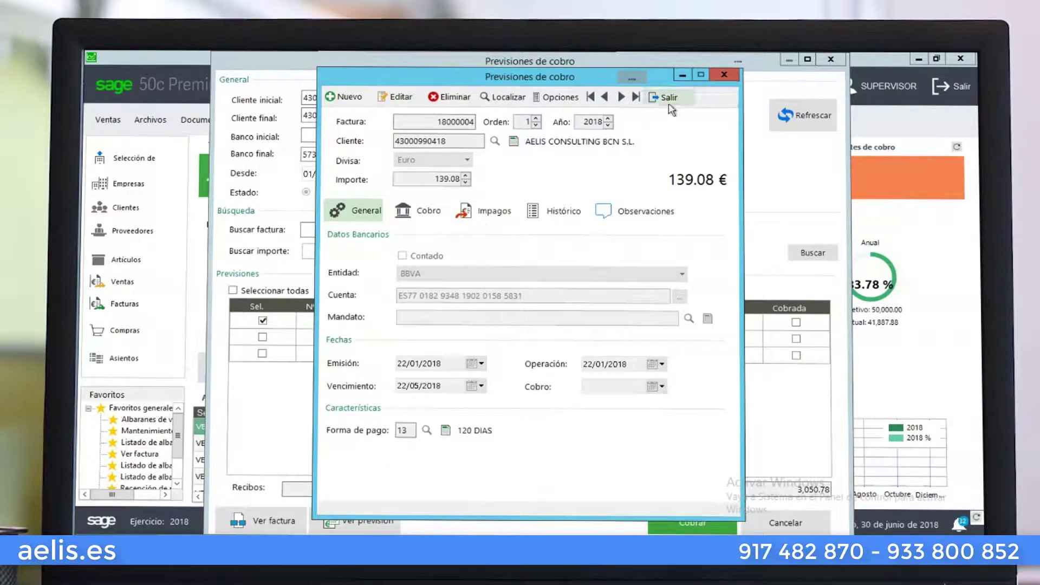
pyautogui.click(549, 98)
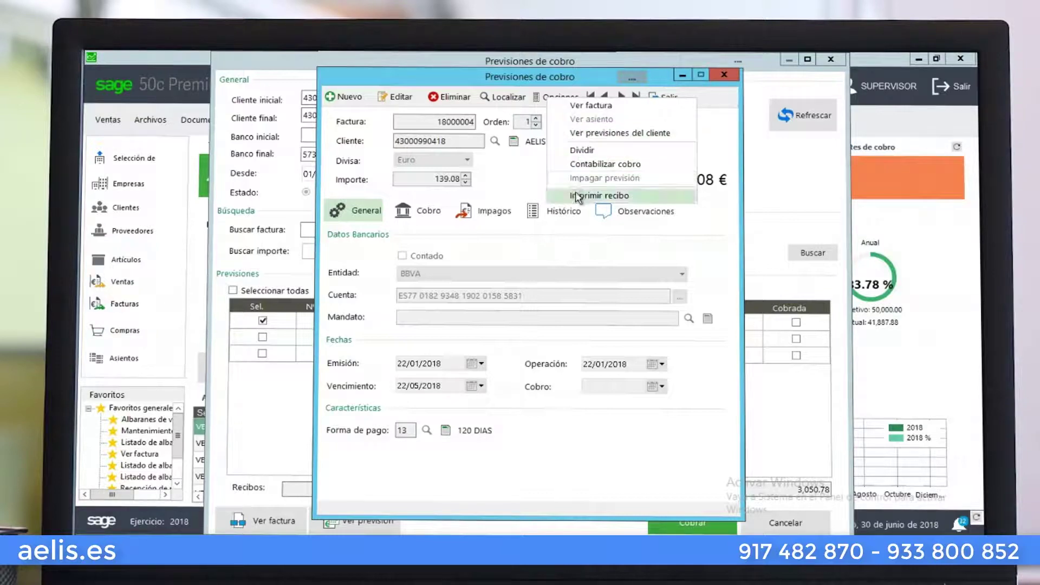
pyautogui.click(672, 98)
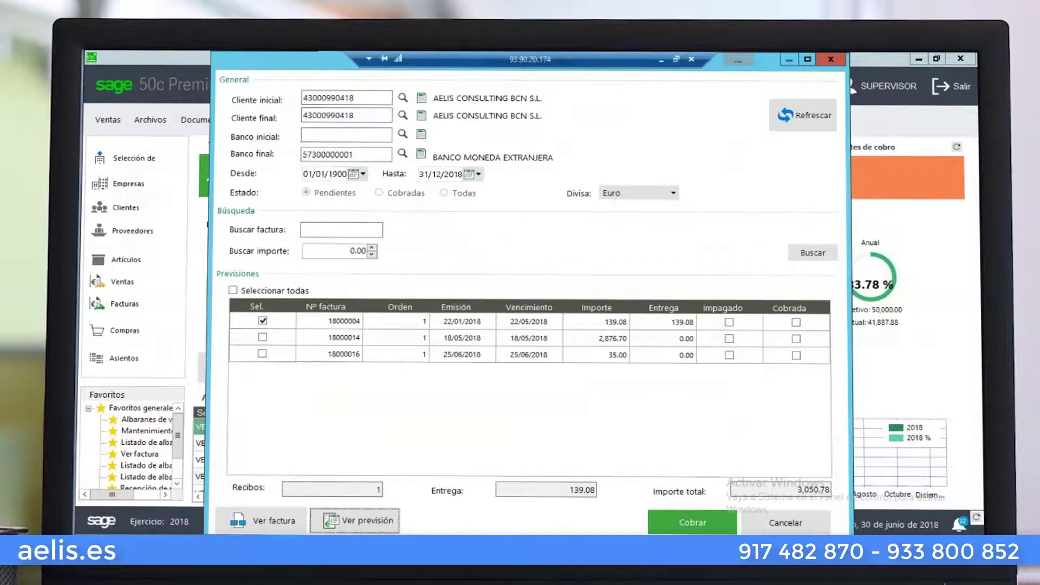
# Collect invoice 18000004's 139.08 into BANCO SABADELL dated 30/06/2018
pyautogui.click(788, 524)
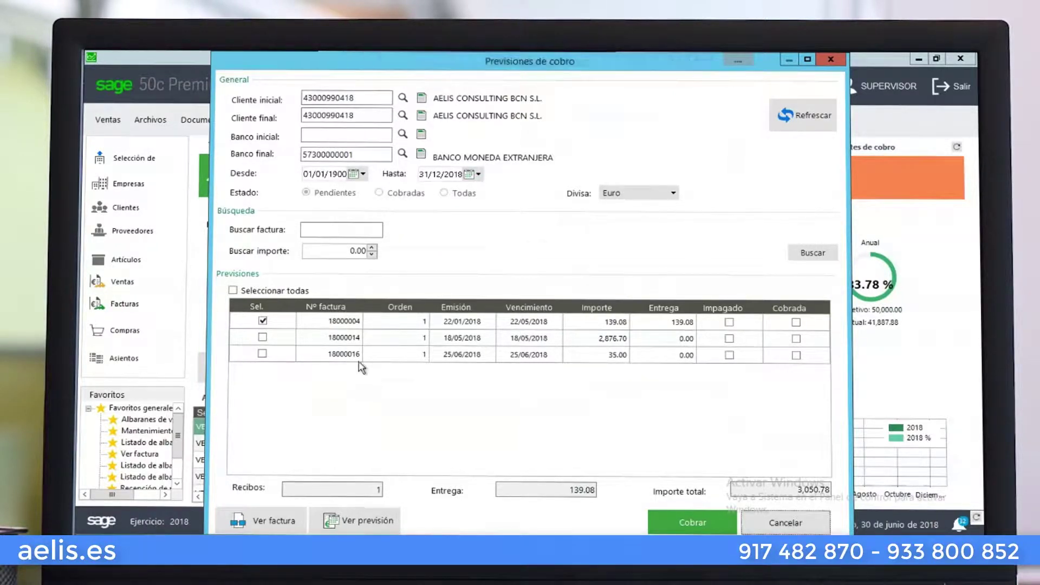
pyautogui.click(688, 522)
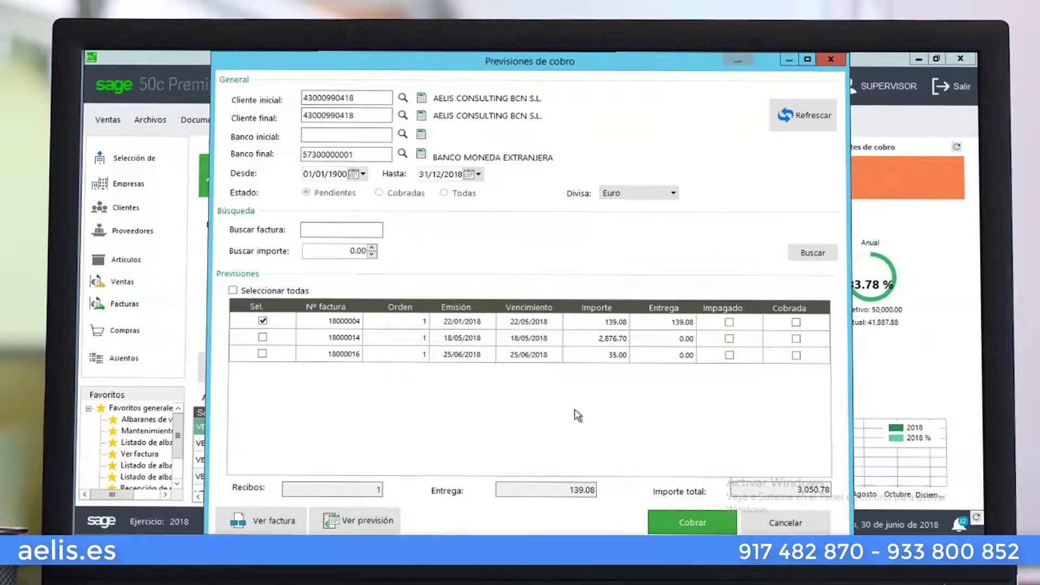
pyautogui.click(459, 285)
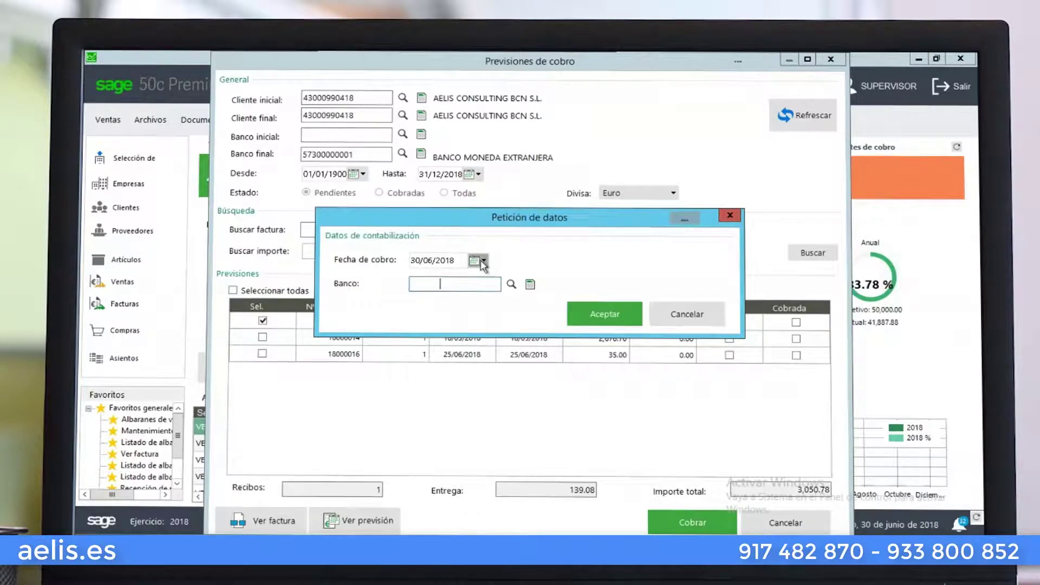
pyautogui.click(518, 289)
pyautogui.press('Down')
pyautogui.press('Down')
pyautogui.press('Down')
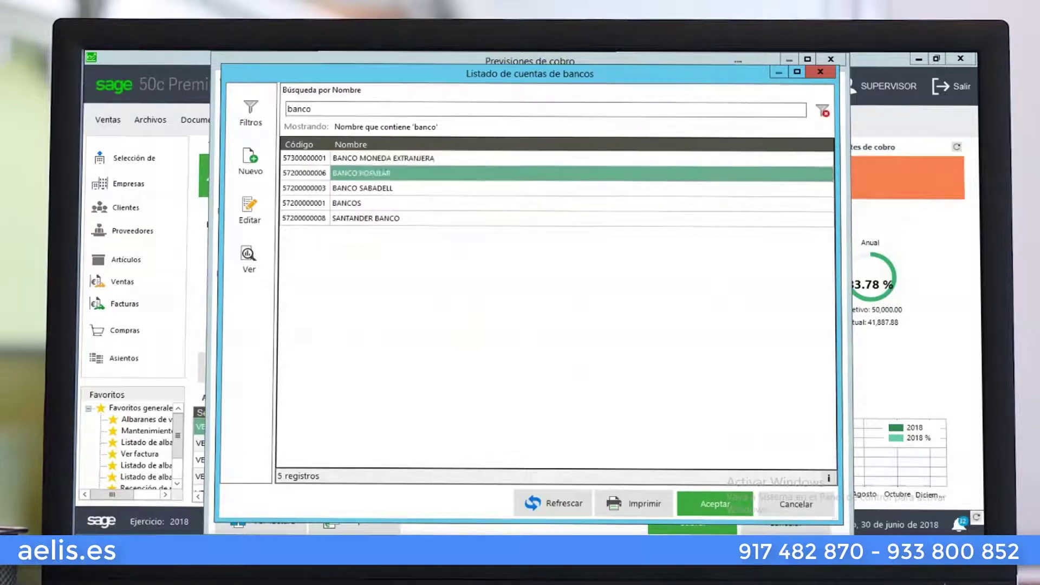
pyautogui.press('Up')
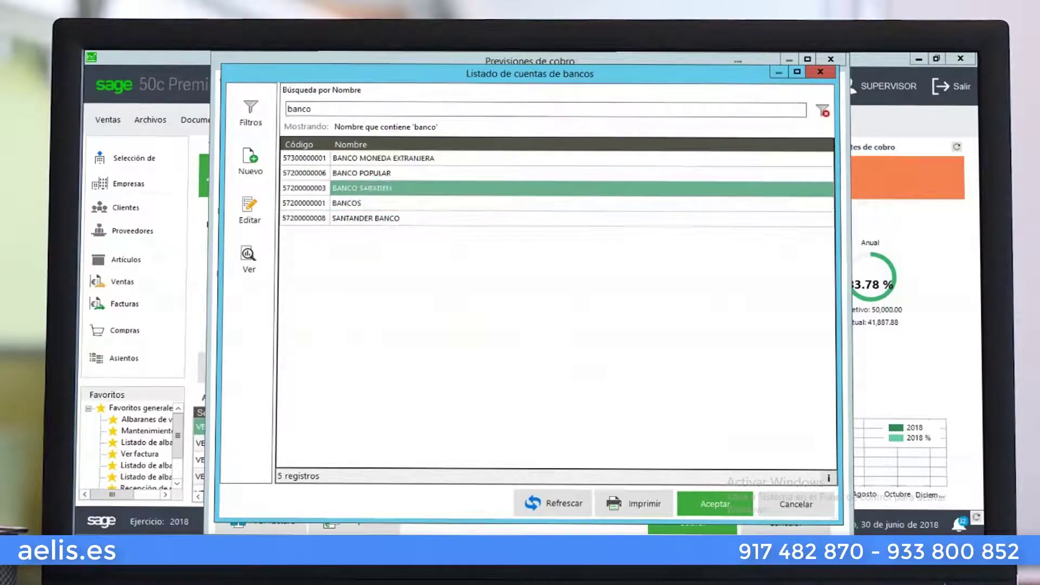
pyautogui.press('Return')
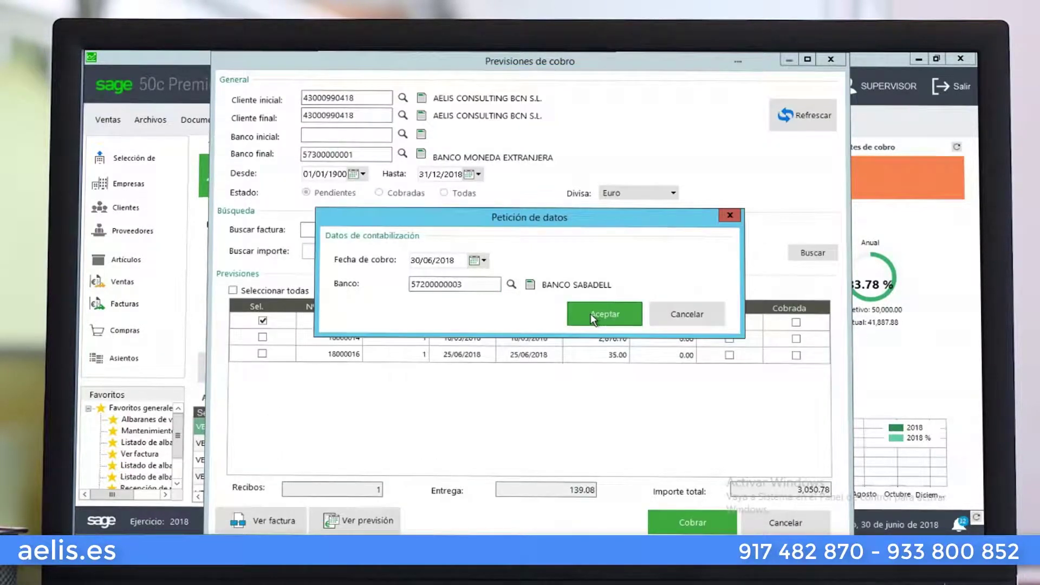
pyautogui.click(592, 314)
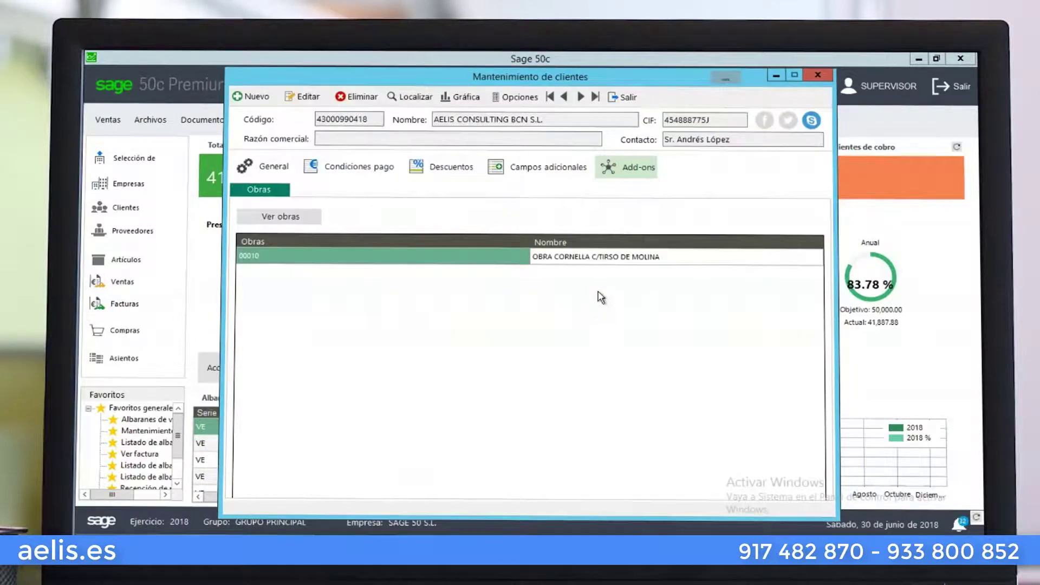
# Confirm only invoices 18000014 and 18000016 remain pending, totalling 2,911.70
pyautogui.click(510, 101)
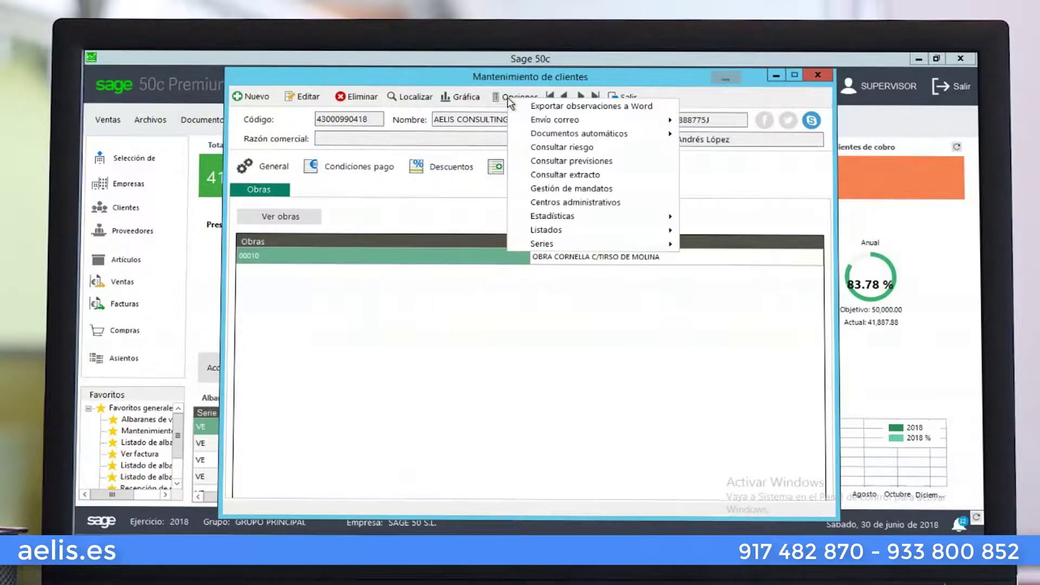
pyautogui.click(545, 162)
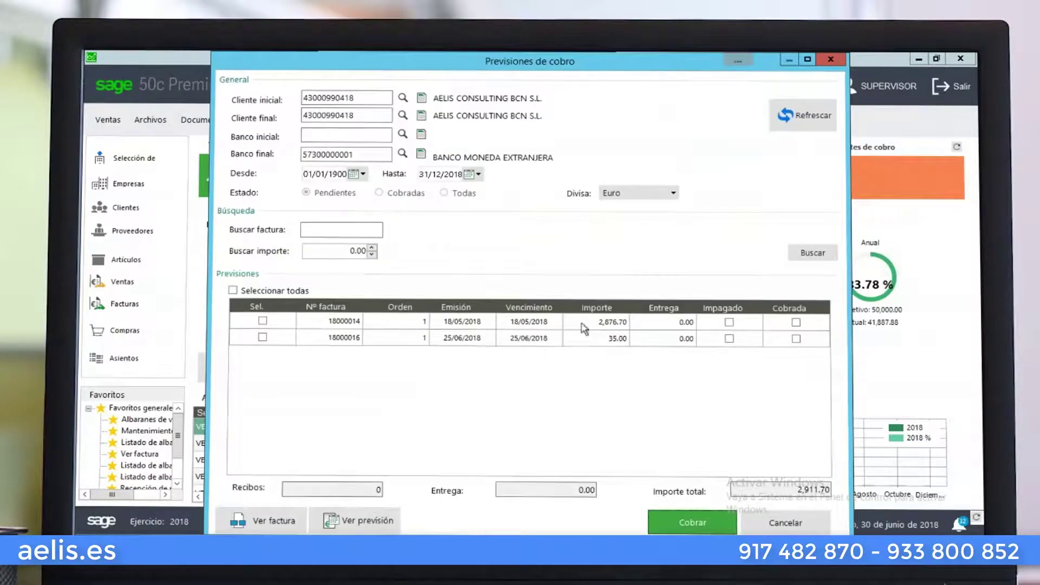
pyautogui.click(793, 530)
pyautogui.click(523, 100)
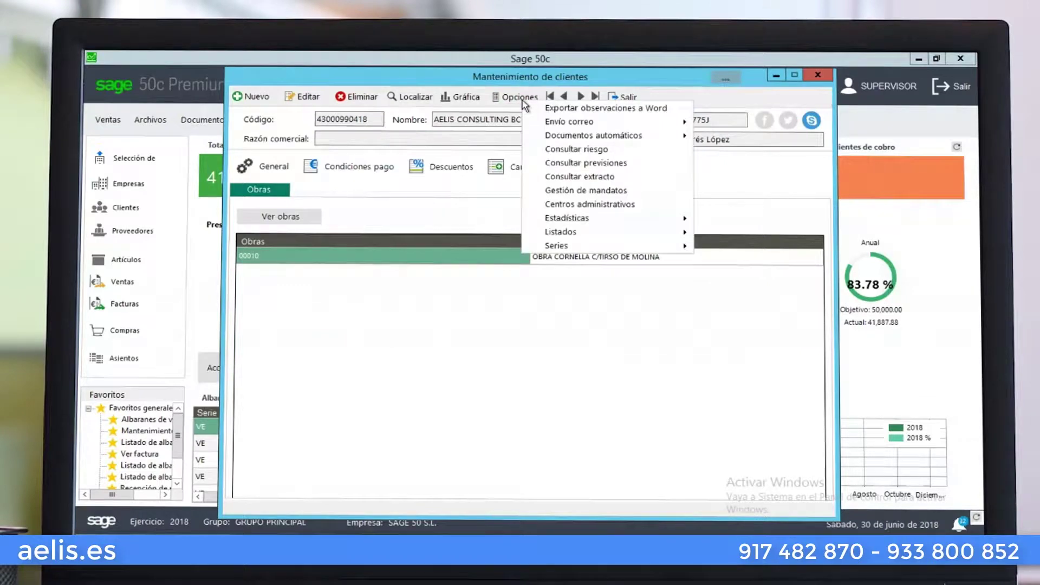
# Generate the client's account statement including all entries regardless of reconciliation
pyautogui.click(552, 177)
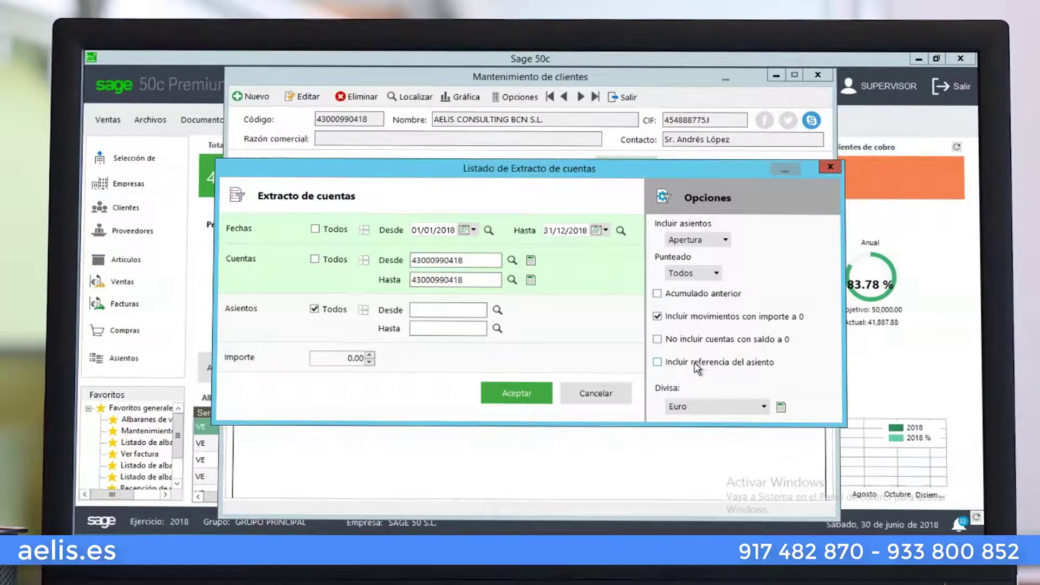
pyautogui.click(697, 238)
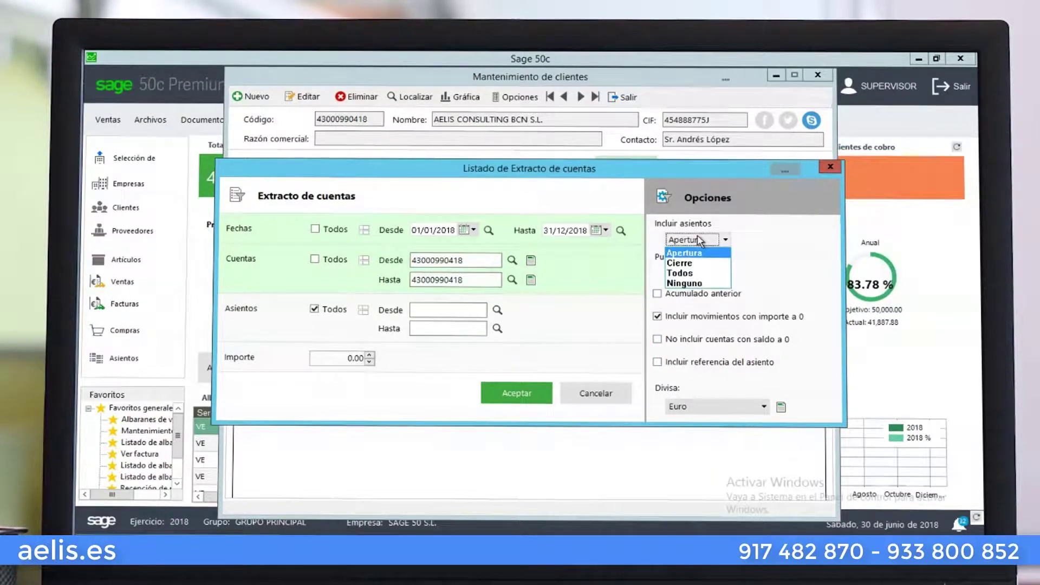
pyautogui.click(767, 278)
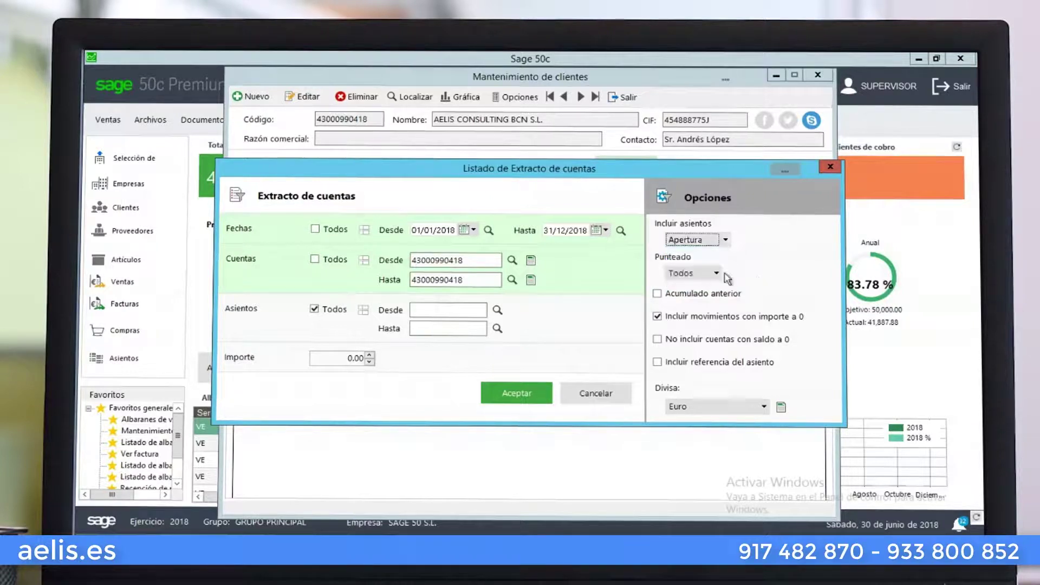
pyautogui.click(711, 274)
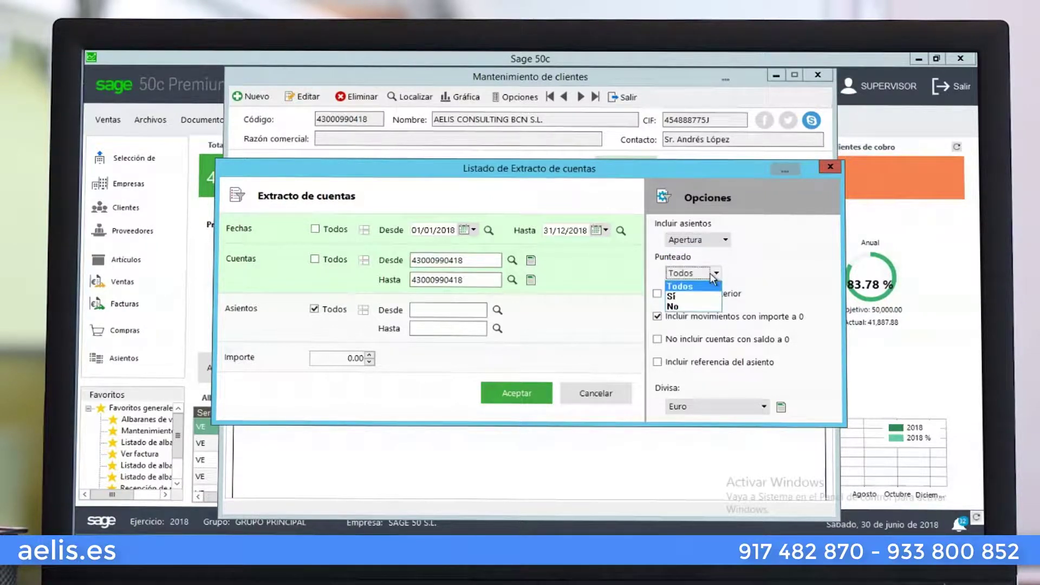
pyautogui.click(618, 295)
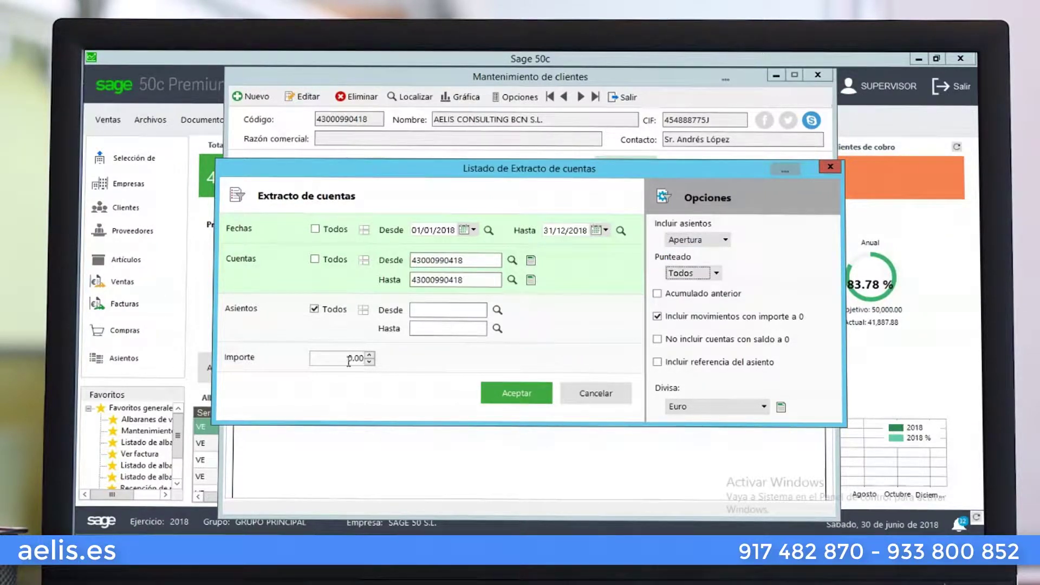
pyautogui.click(512, 396)
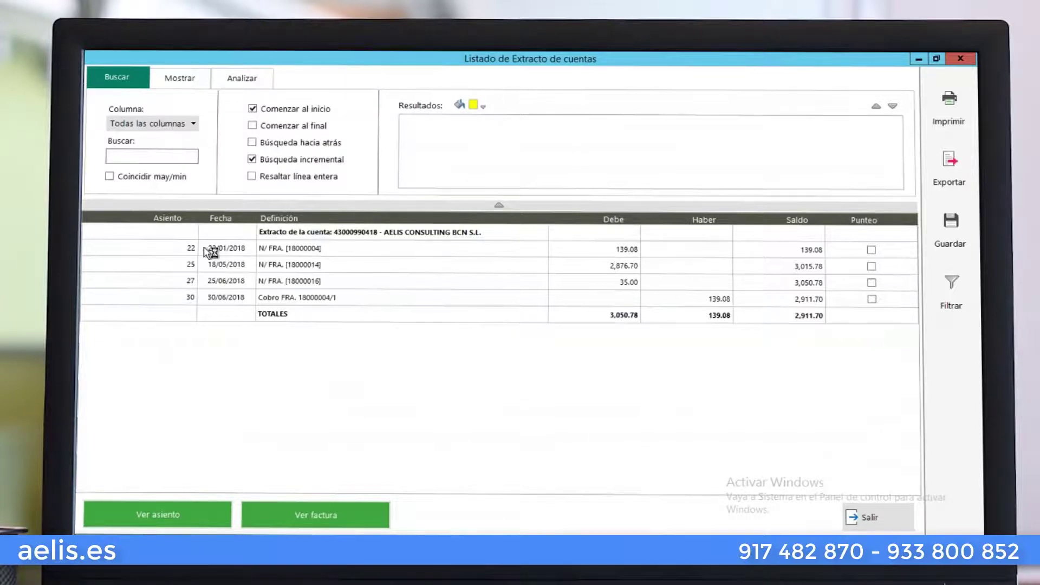
# Review the 18000004, 18000016 and 139.08 collection entries, then close the statement
pyautogui.click(277, 250)
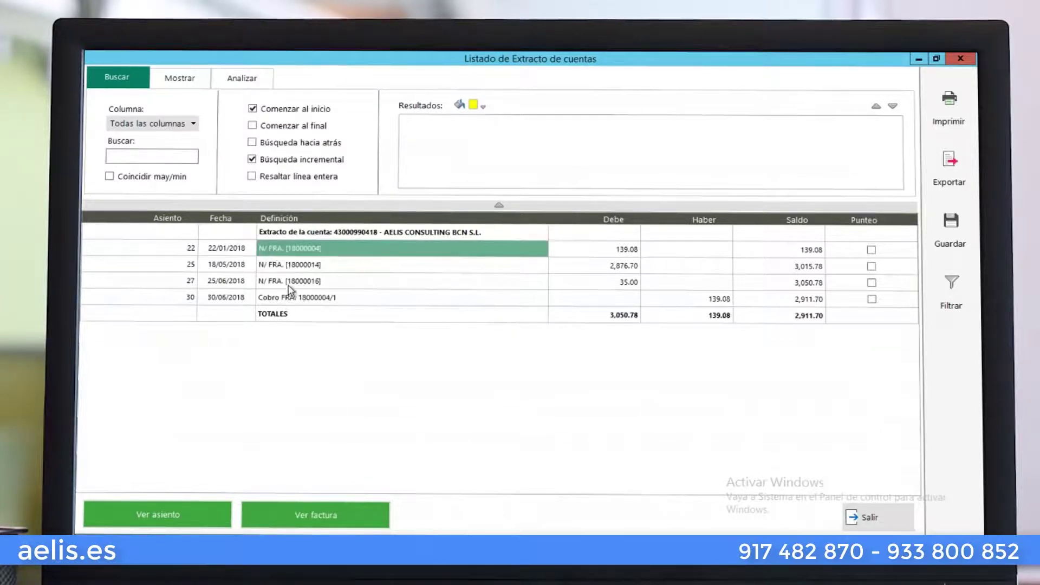
pyautogui.click(289, 284)
pyautogui.click(285, 298)
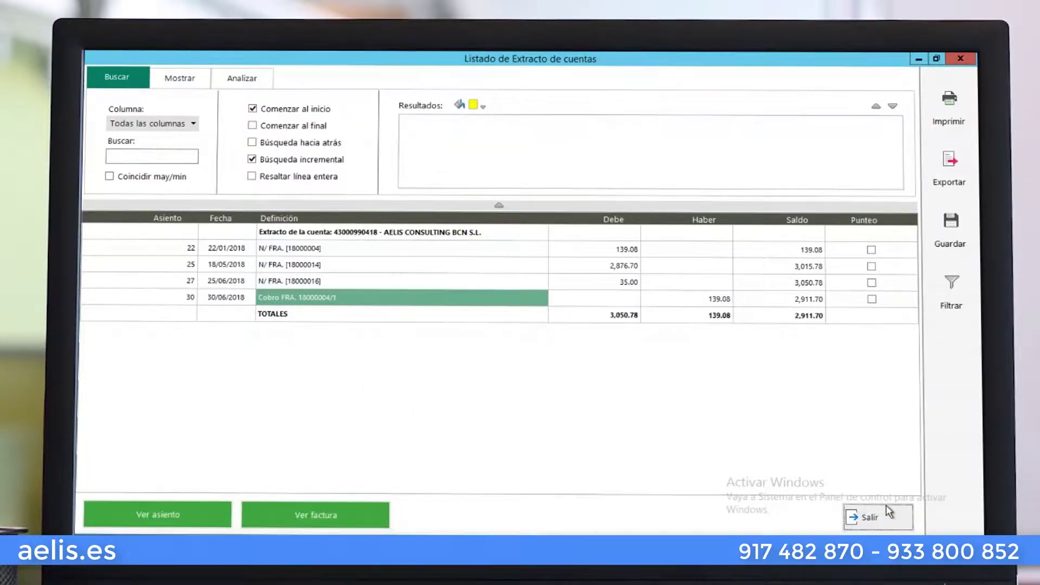
pyautogui.click(862, 515)
pyautogui.click(624, 394)
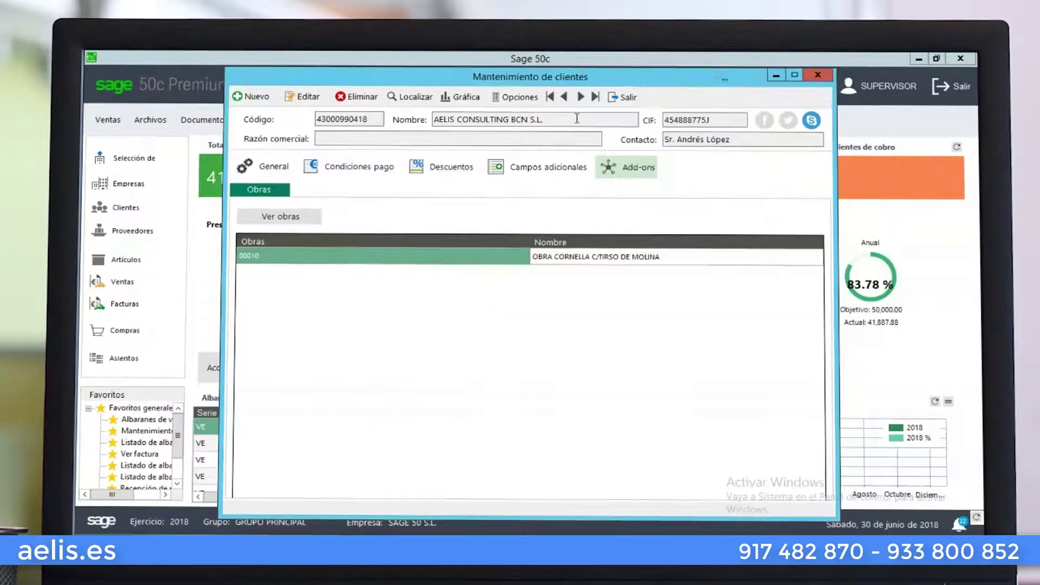
# Open Gestión de mandatos for the client and inspect the first mandate
pyautogui.click(527, 101)
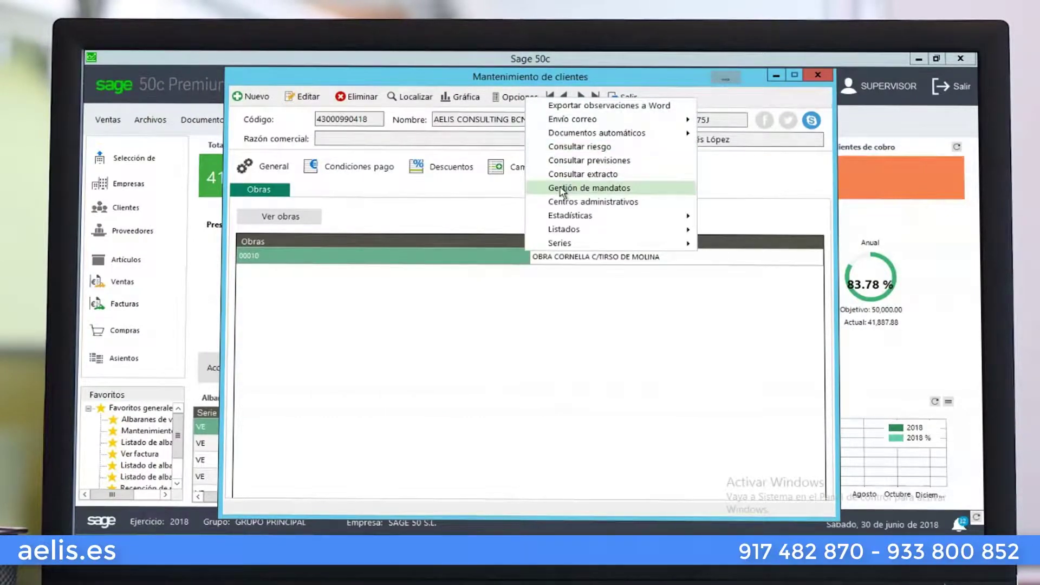
pyautogui.click(563, 188)
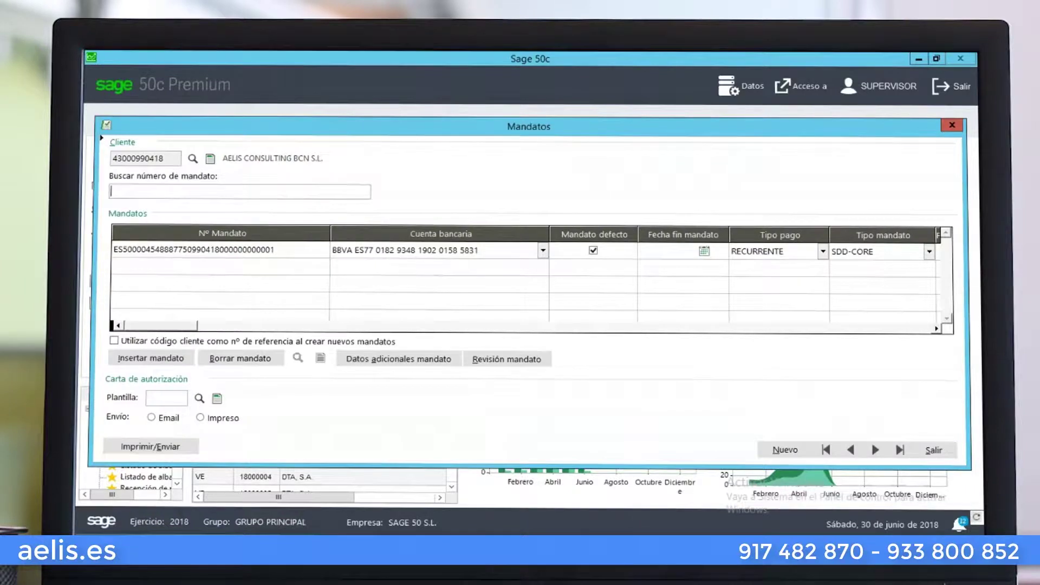
pyautogui.click(296, 249)
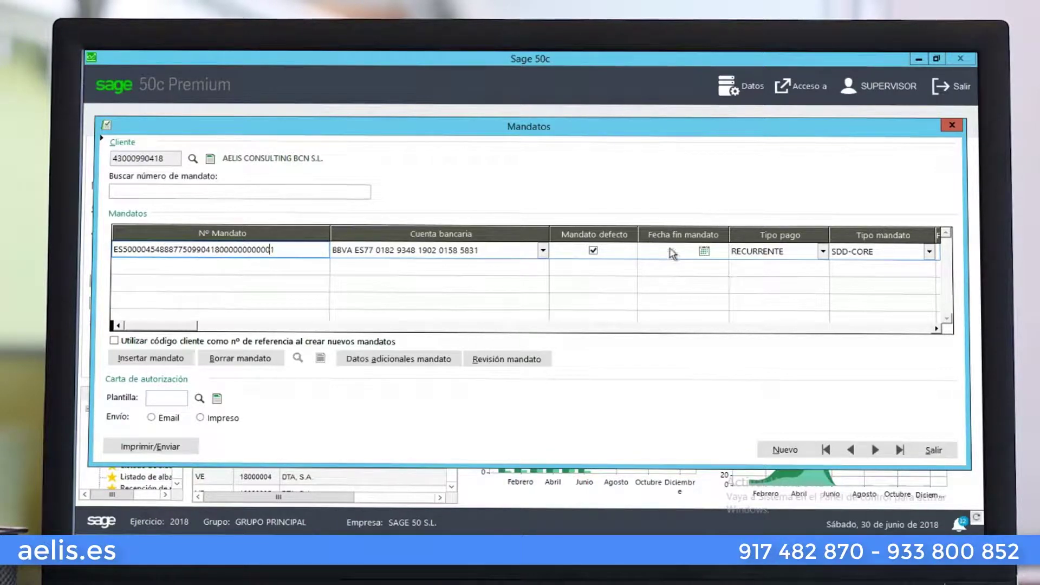
pyautogui.click(739, 325)
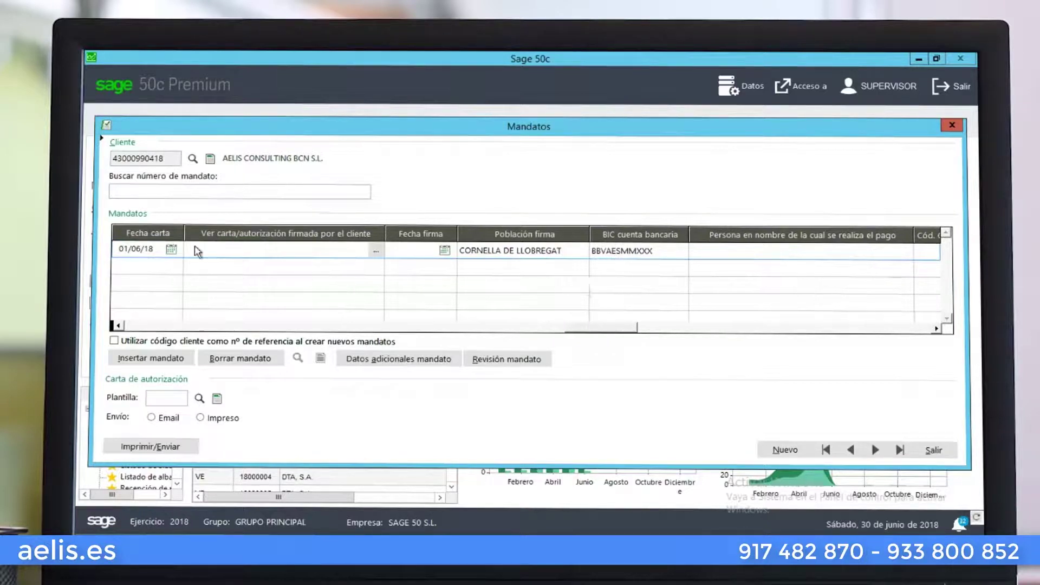
pyautogui.click(118, 326)
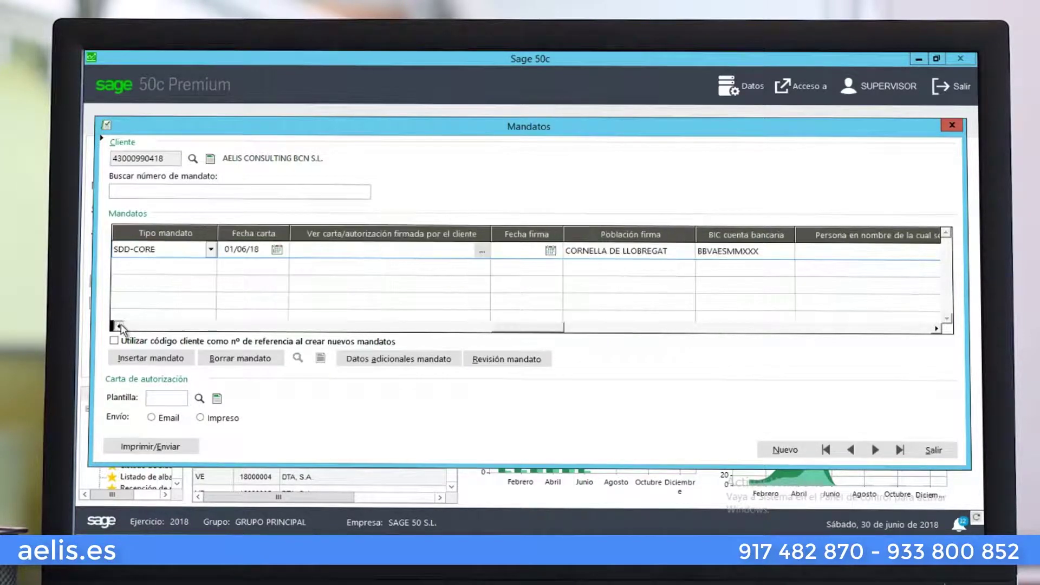
pyautogui.click(119, 326)
pyautogui.click(119, 326)
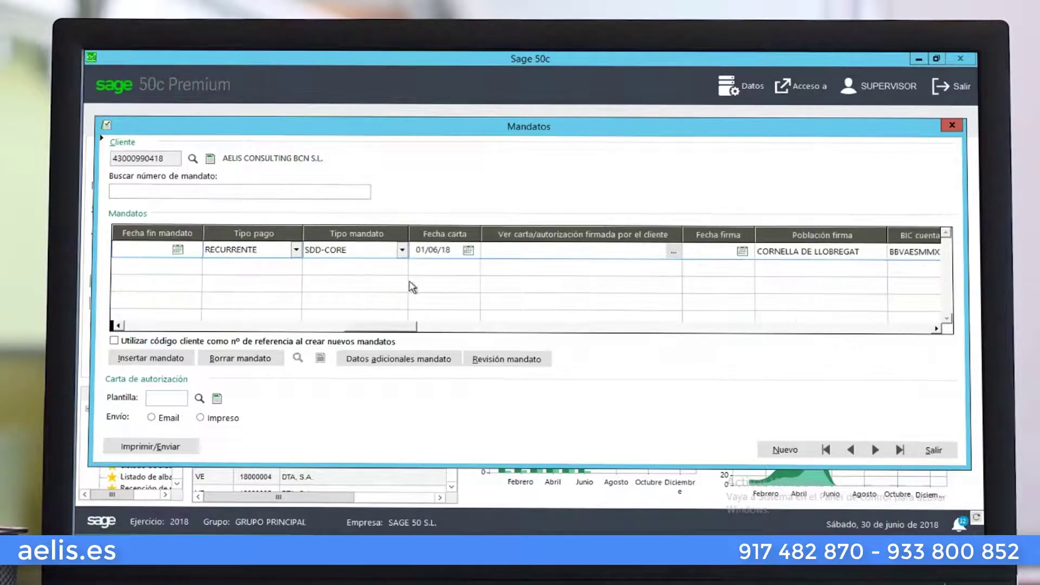
# Keep the first mandate as SDD-CORE and set its signature date to 01/06/18
pyautogui.click(403, 250)
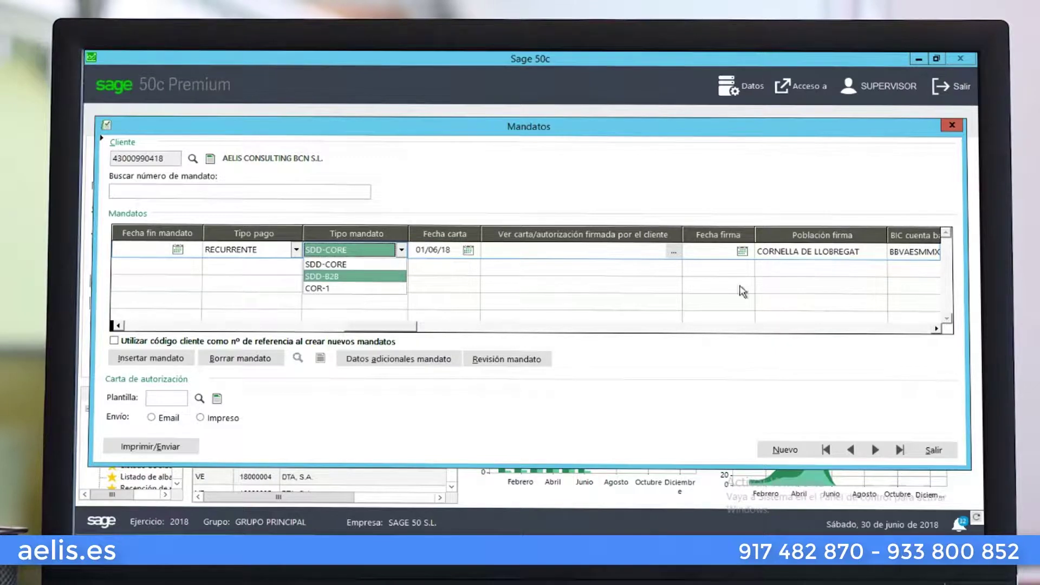
pyautogui.click(635, 254)
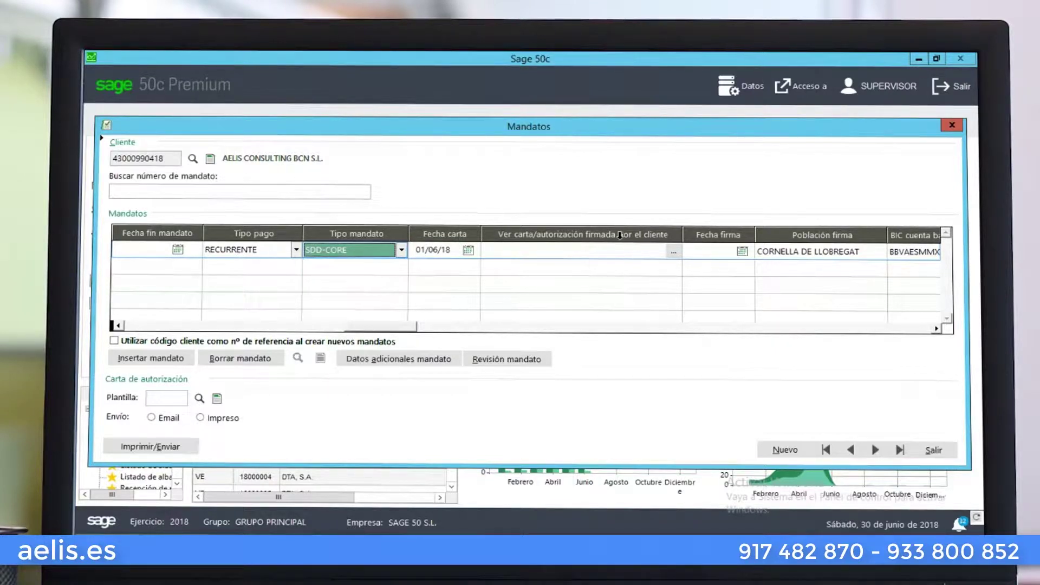
pyautogui.click(743, 251)
pyautogui.click(549, 263)
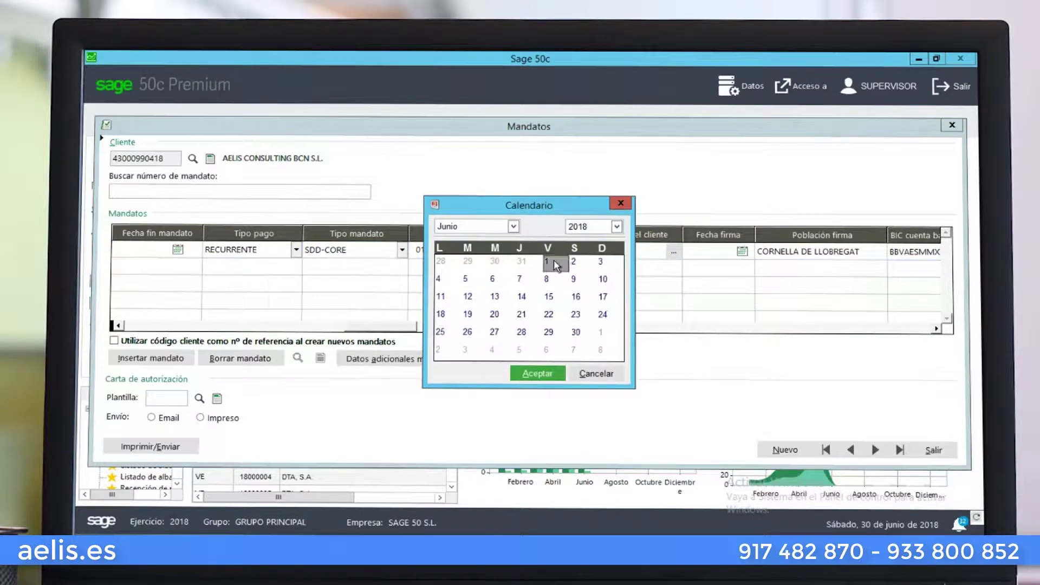
pyautogui.click(549, 375)
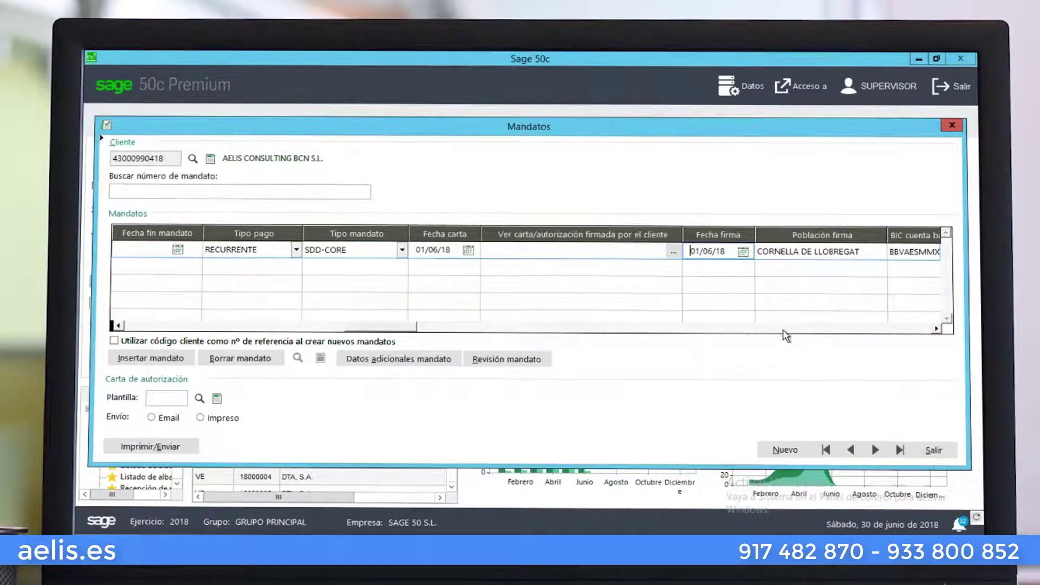
pyautogui.click(788, 328)
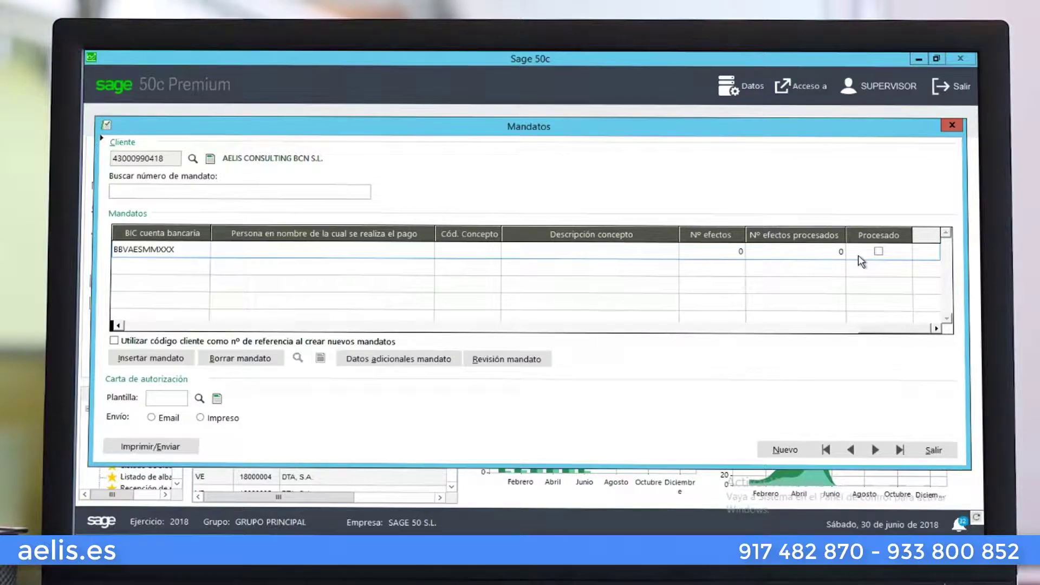
pyautogui.click(146, 327)
# Insert a second mandate on the same BBVA account and close the Mandatos window
pyautogui.click(146, 328)
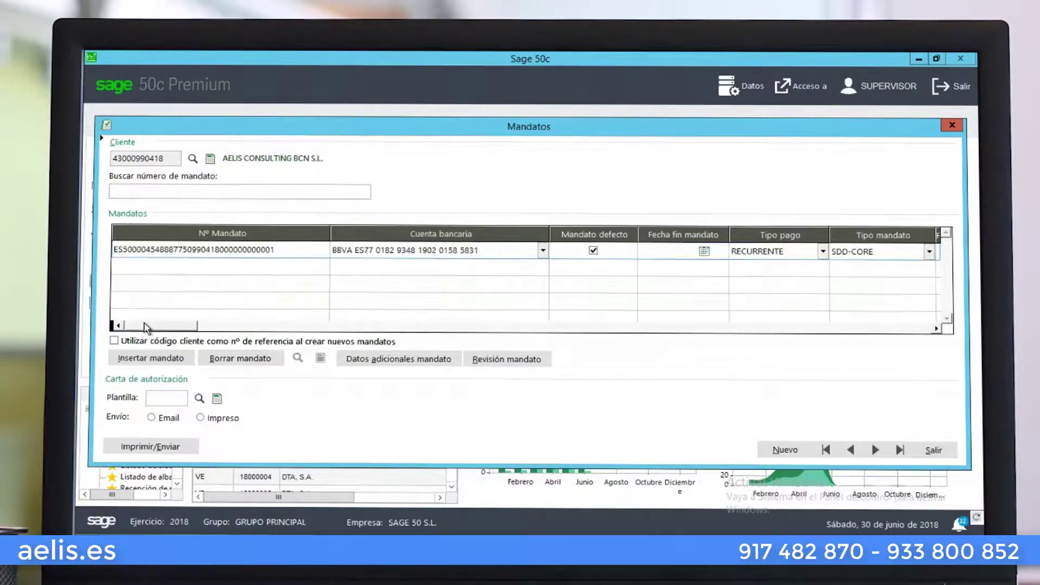
pyautogui.click(150, 359)
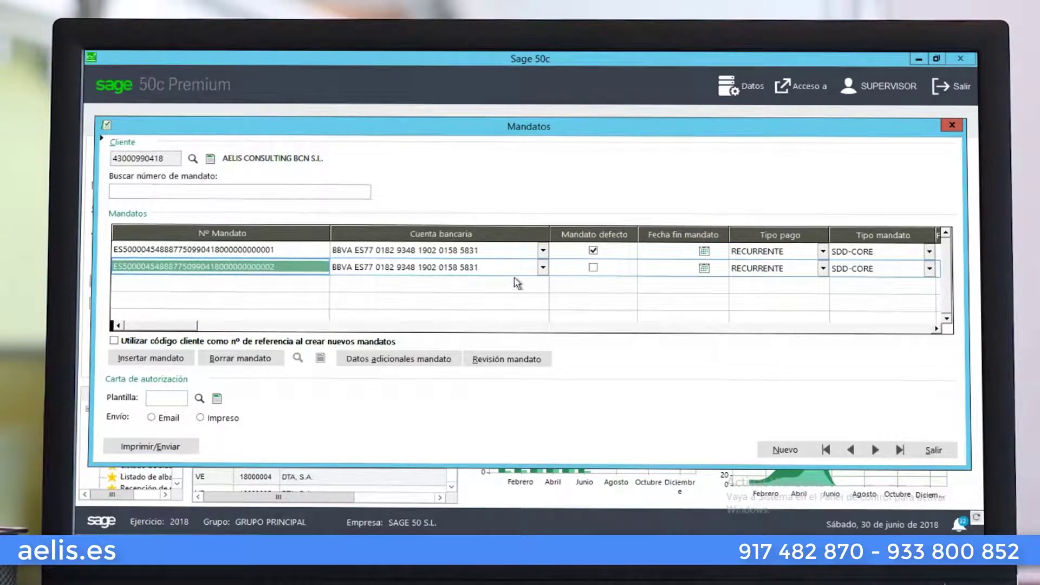
pyautogui.click(543, 268)
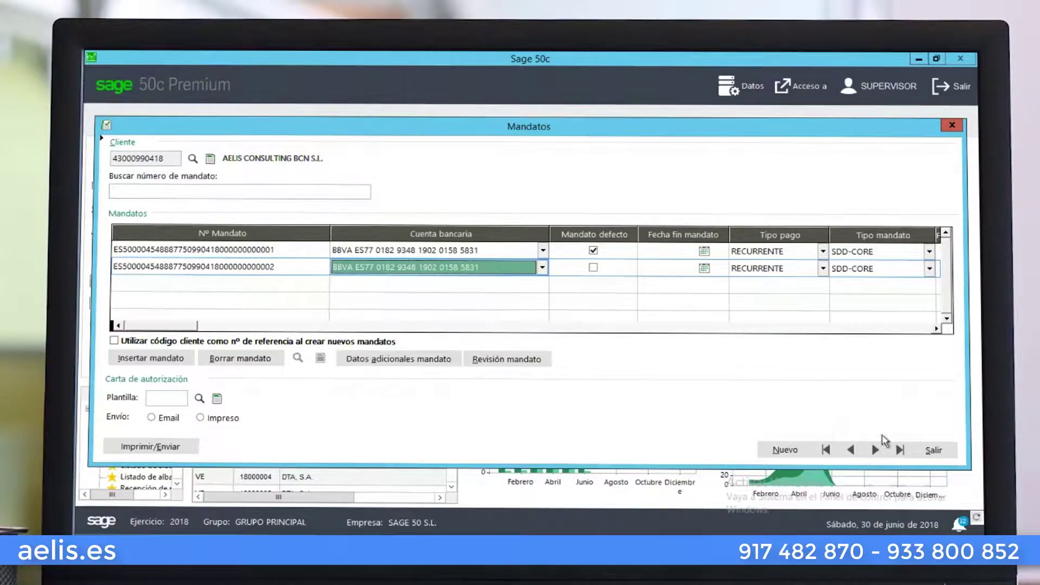
pyautogui.click(930, 451)
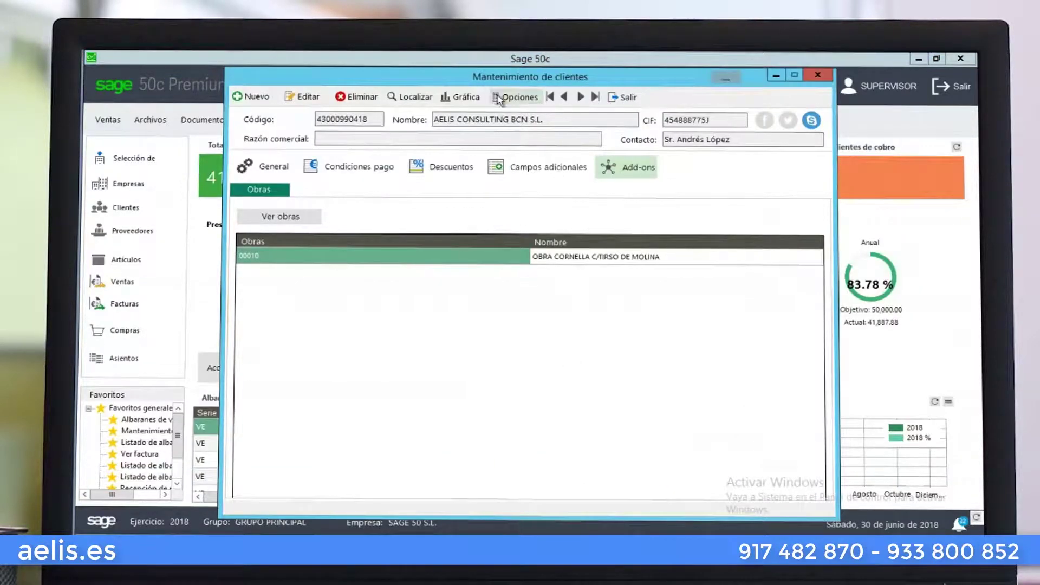
pyautogui.click(517, 97)
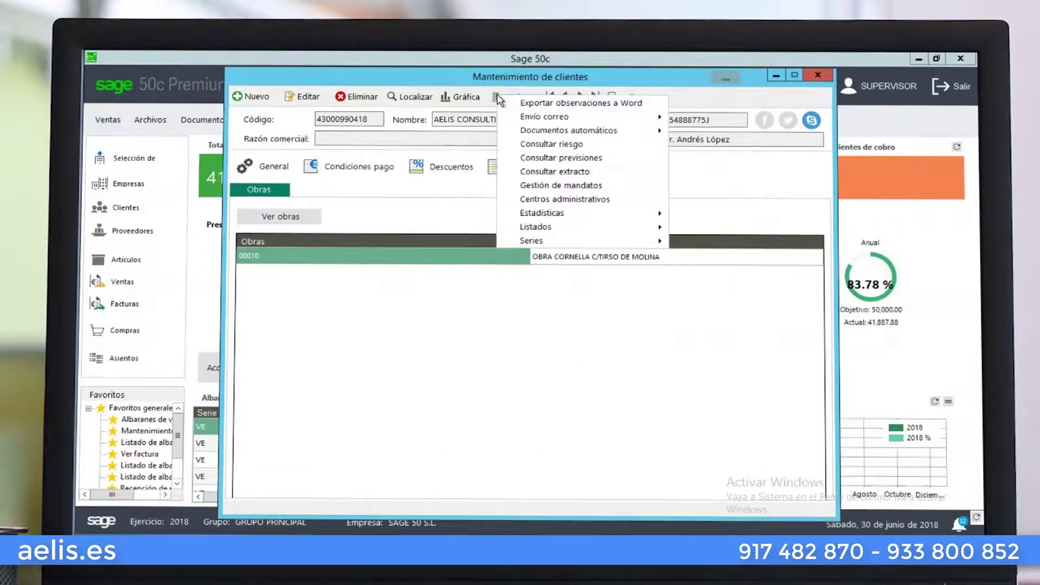
pyautogui.click(566, 200)
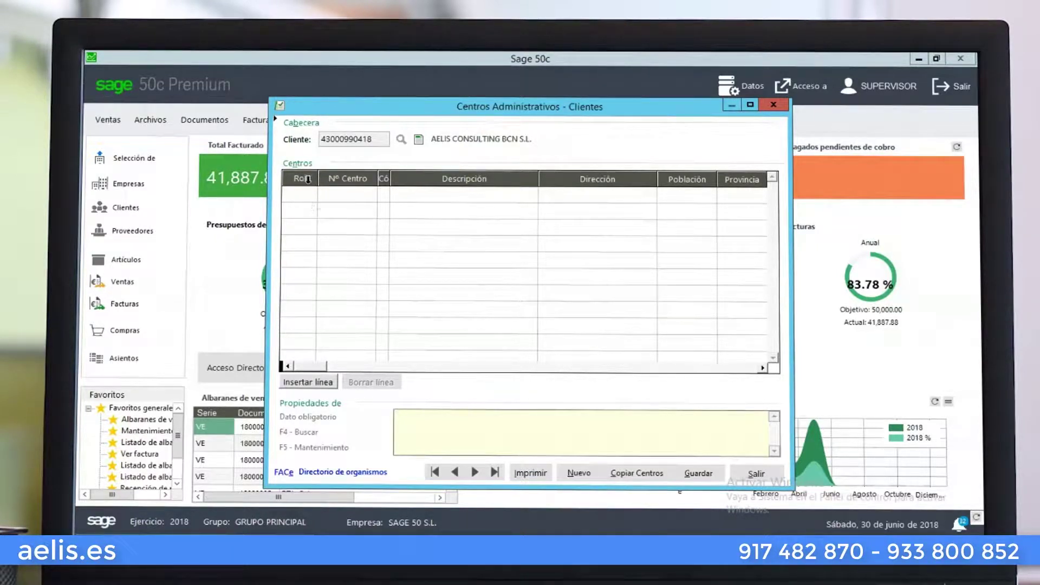
pyautogui.click(748, 476)
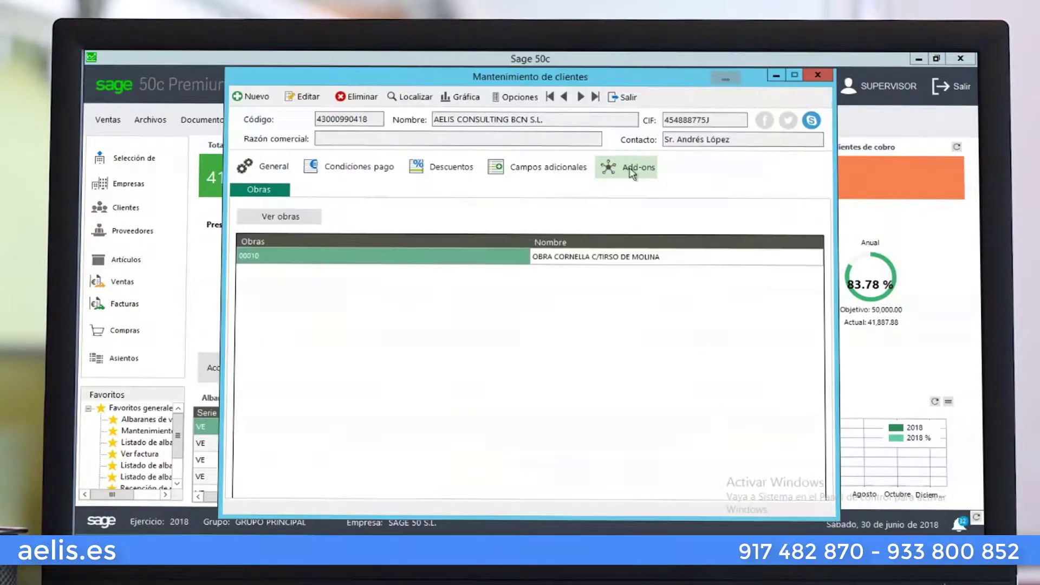
# Open the client's sales statistics, compare 2017, and return to 2018
pyautogui.click(538, 105)
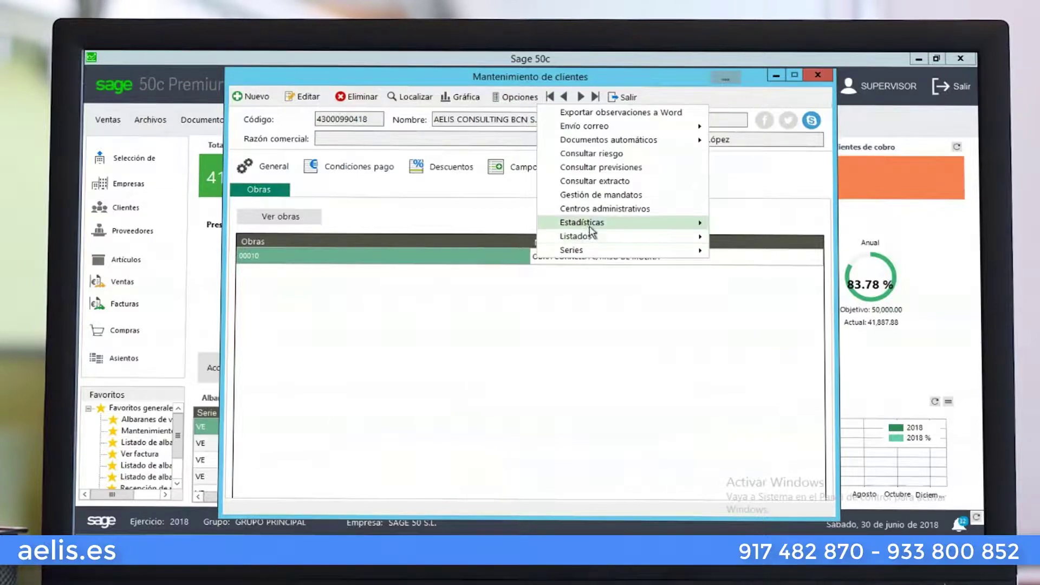
pyautogui.moveTo(590, 227)
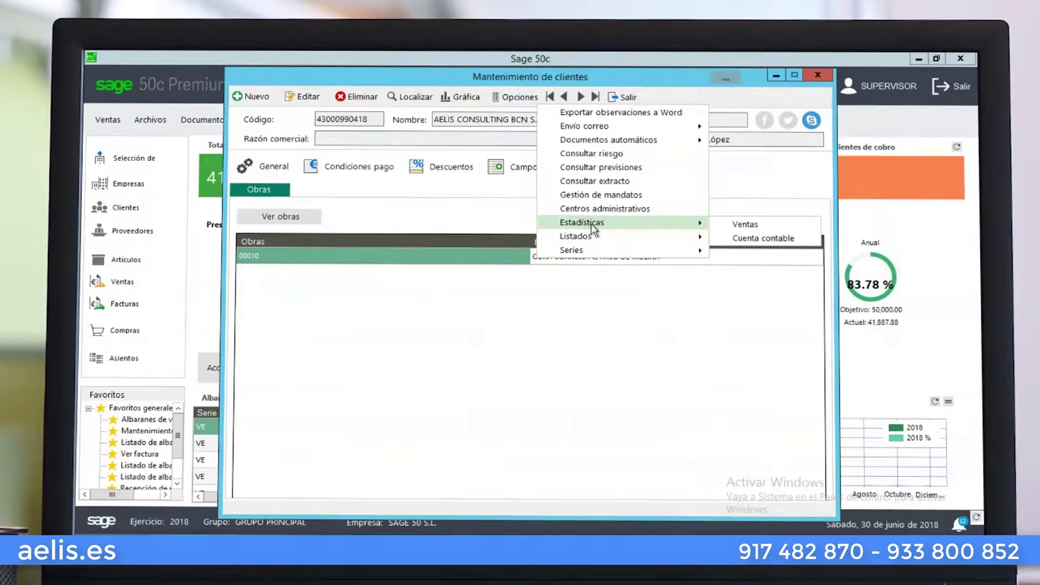
pyautogui.click(749, 240)
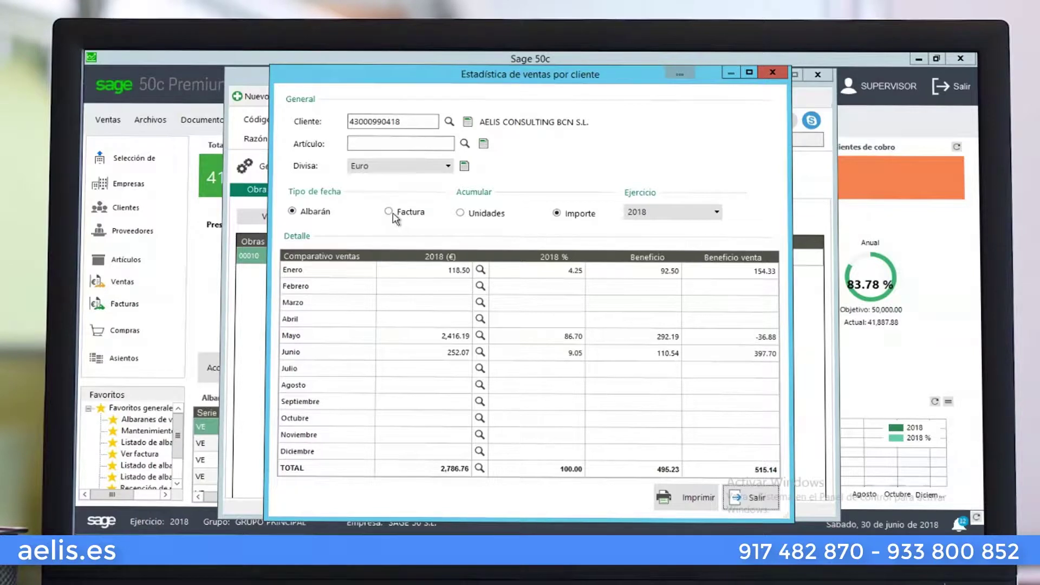
pyautogui.click(649, 214)
pyautogui.click(648, 236)
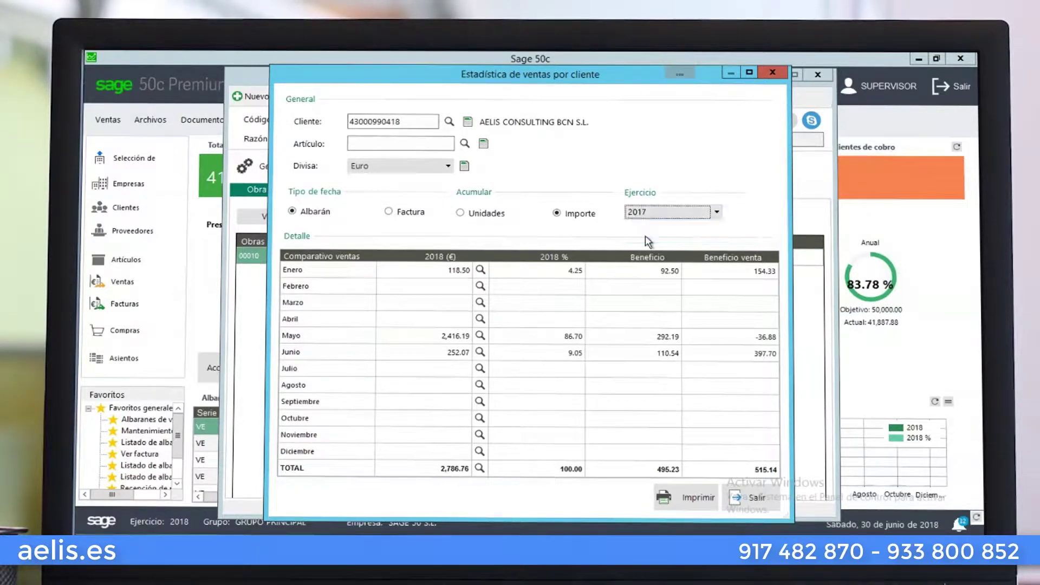
pyautogui.click(650, 215)
pyautogui.click(653, 225)
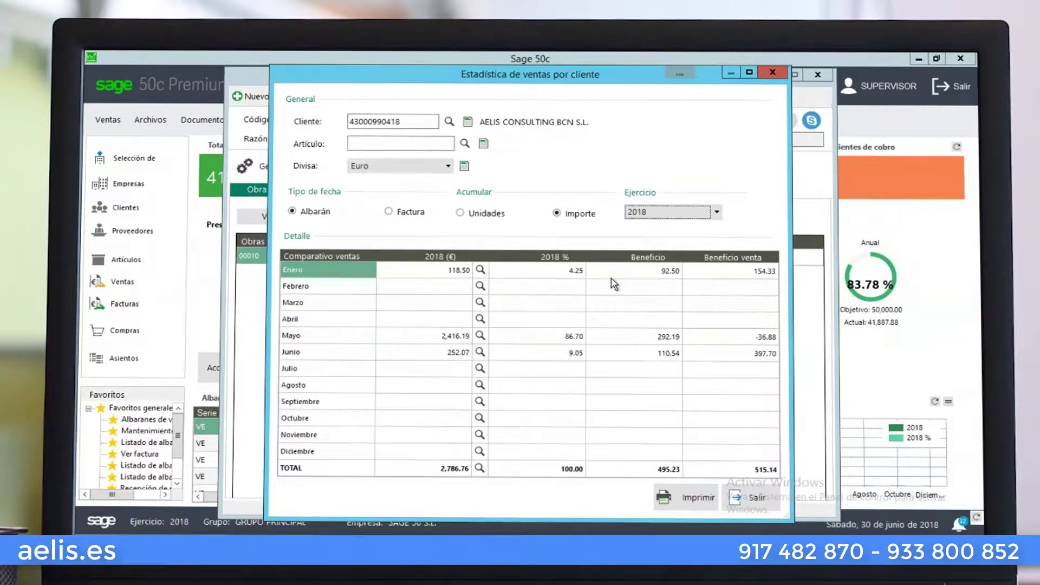
# Filter the 2018 statistics to article TO4012, totalling 86.78 €, then close them
pyautogui.click(434, 144)
pyautogui.click(464, 144)
pyautogui.write('tosat')
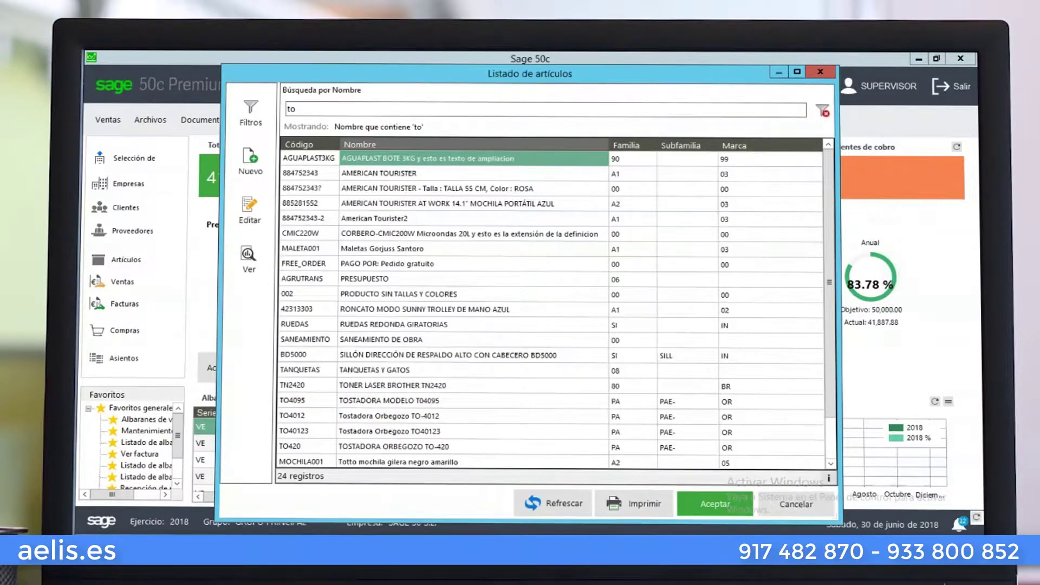
pyautogui.press('BackSpace')
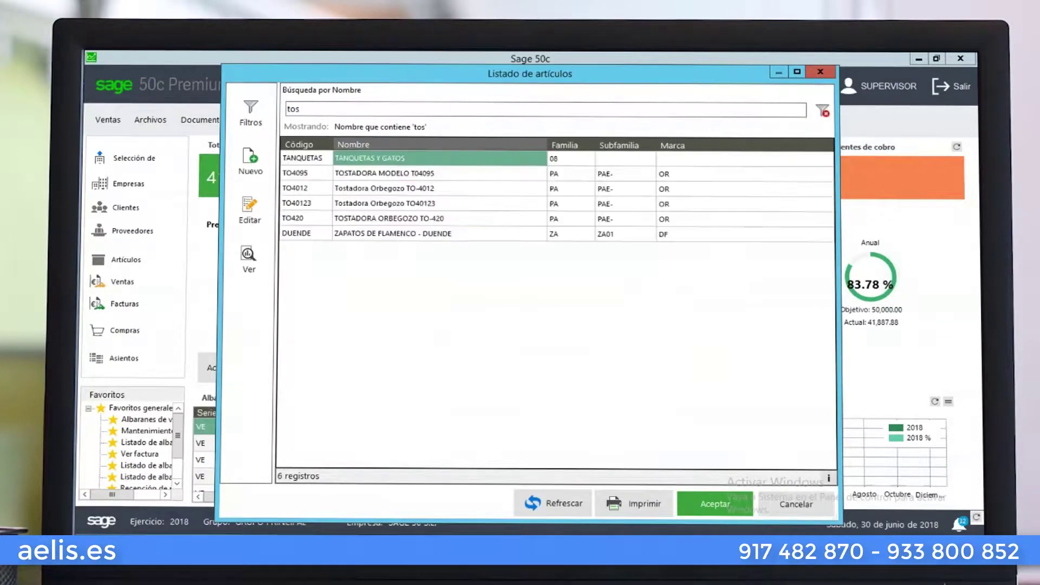
pyautogui.click(421, 204)
pyautogui.doubleClick(422, 204)
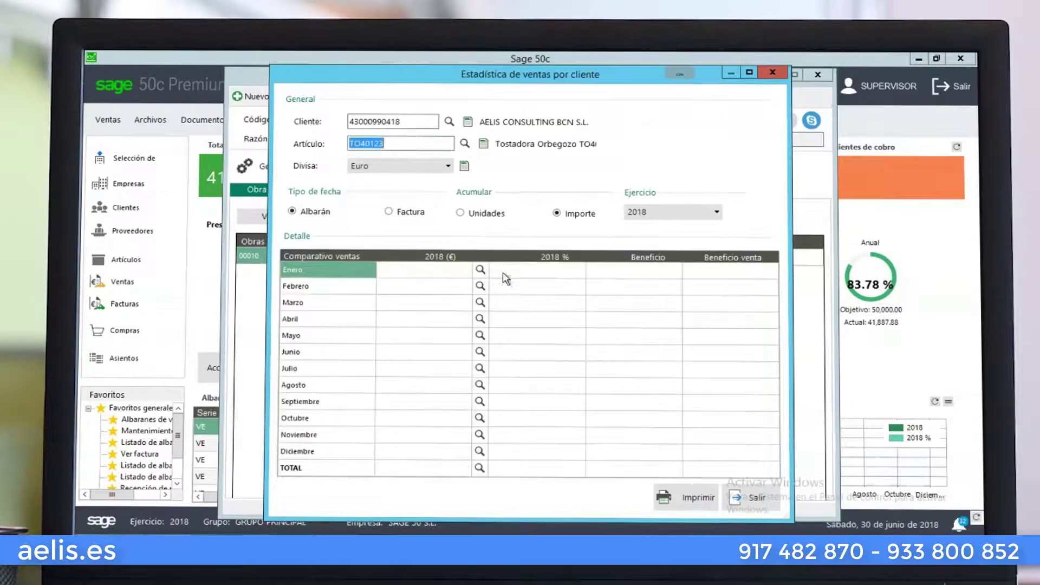
pyautogui.click(465, 144)
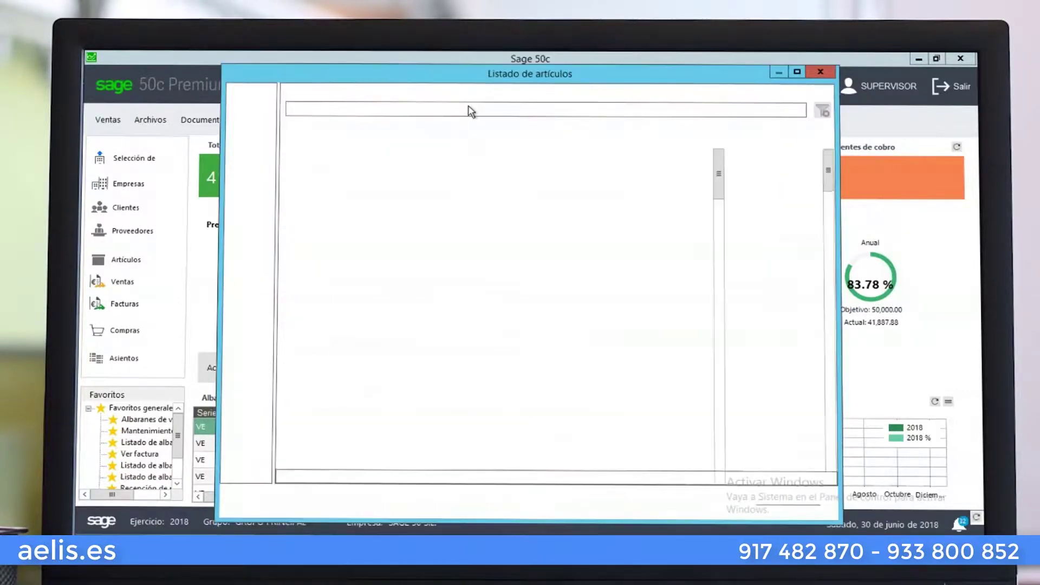
pyautogui.write('sta')
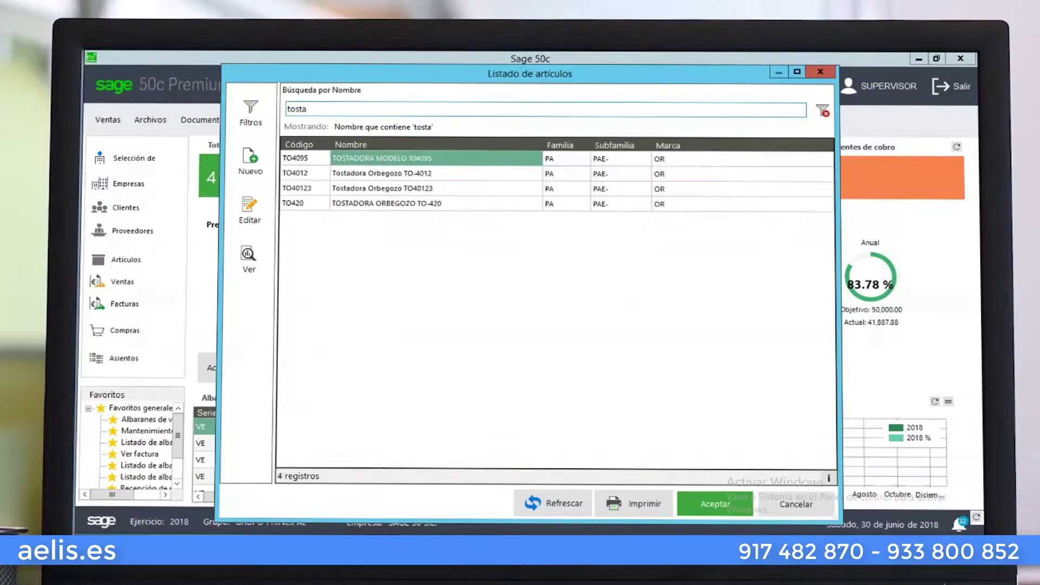
pyautogui.click(422, 174)
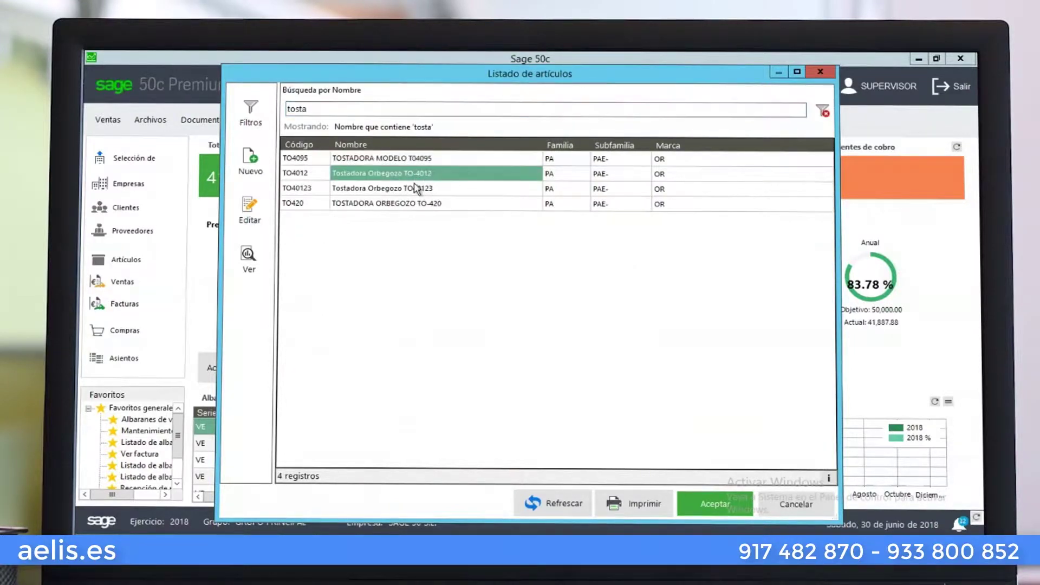
pyautogui.doubleClick(422, 173)
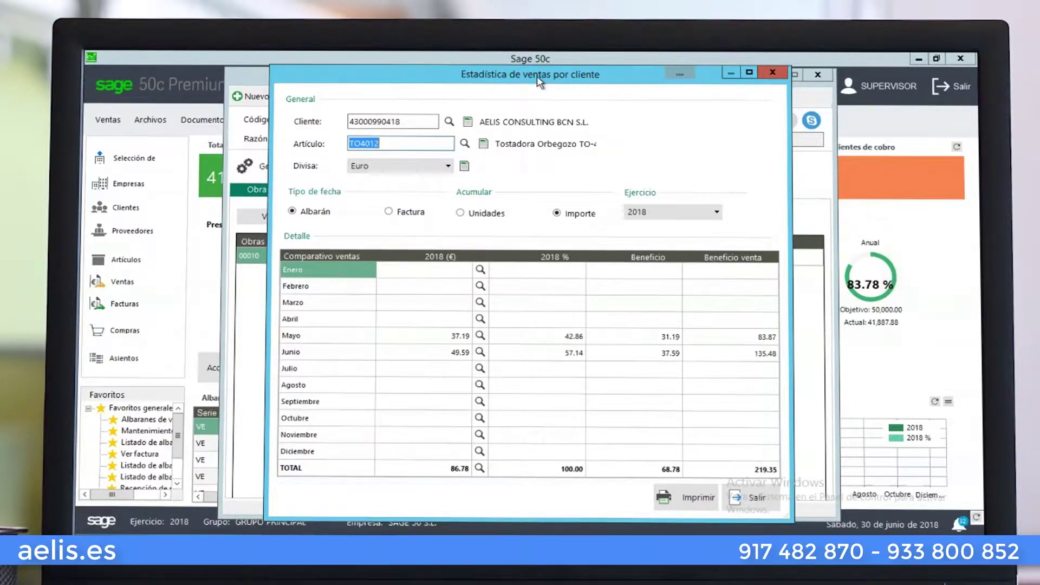
pyautogui.click(738, 494)
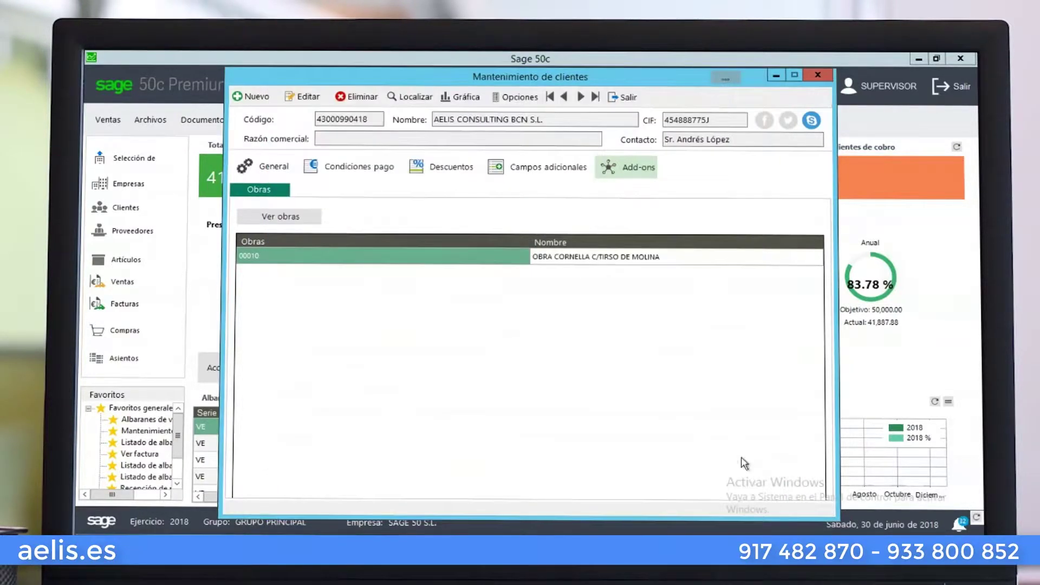
# Run the client's Facturas listing, preview its export options, then run it again
pyautogui.click(518, 98)
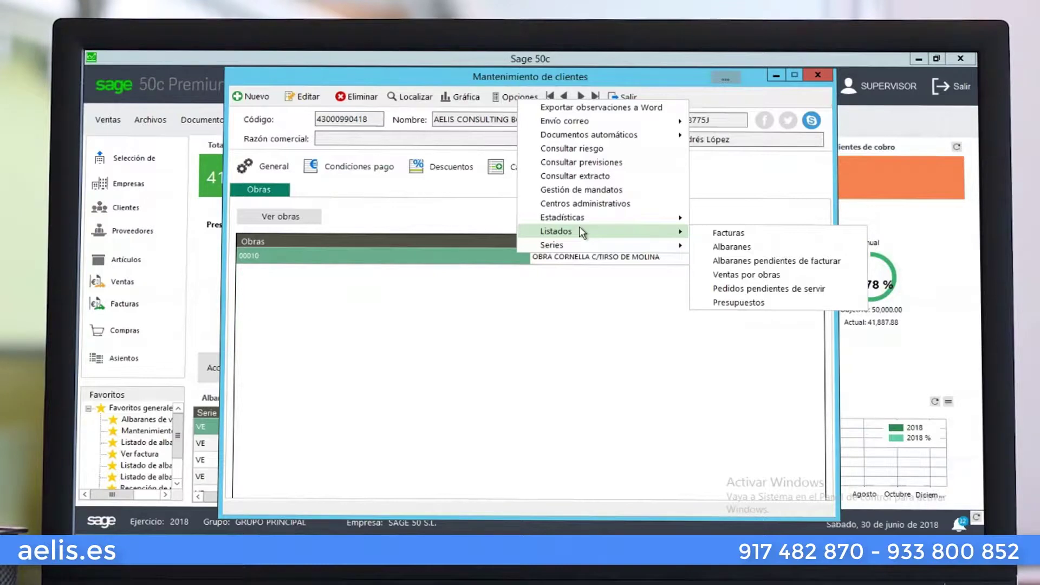
pyautogui.click(725, 234)
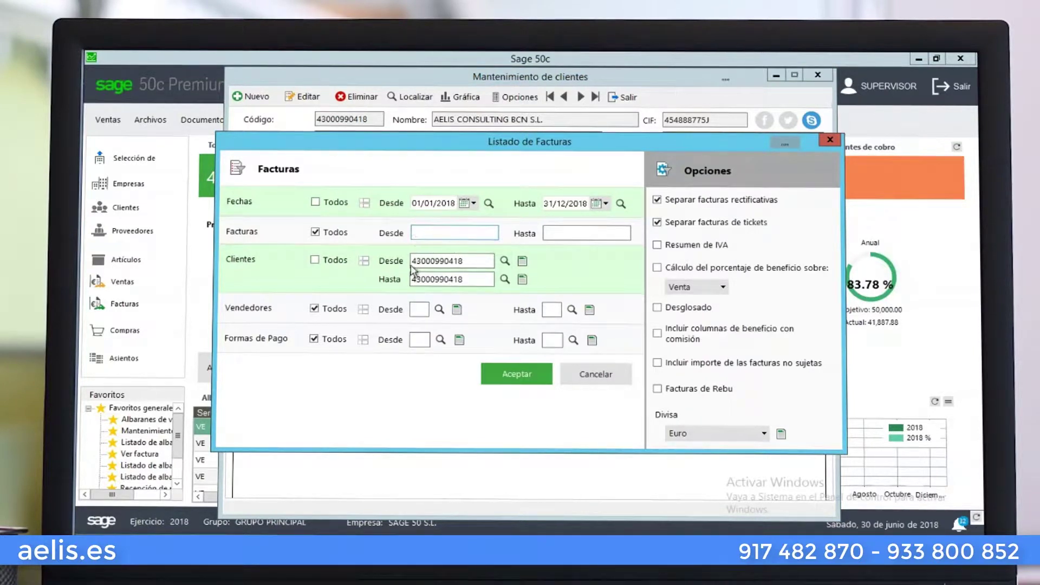
pyautogui.click(517, 374)
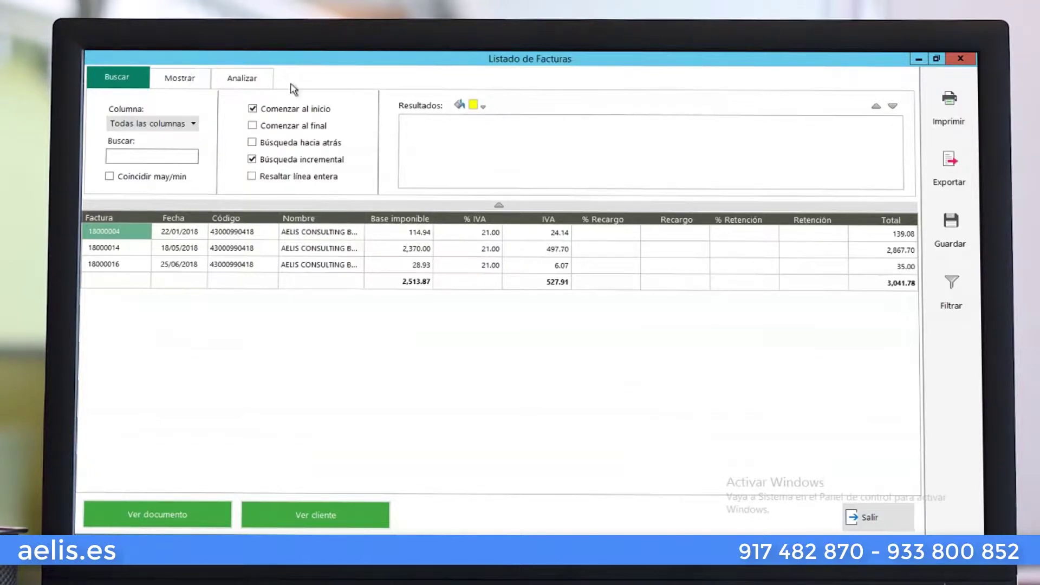
pyautogui.click(950, 168)
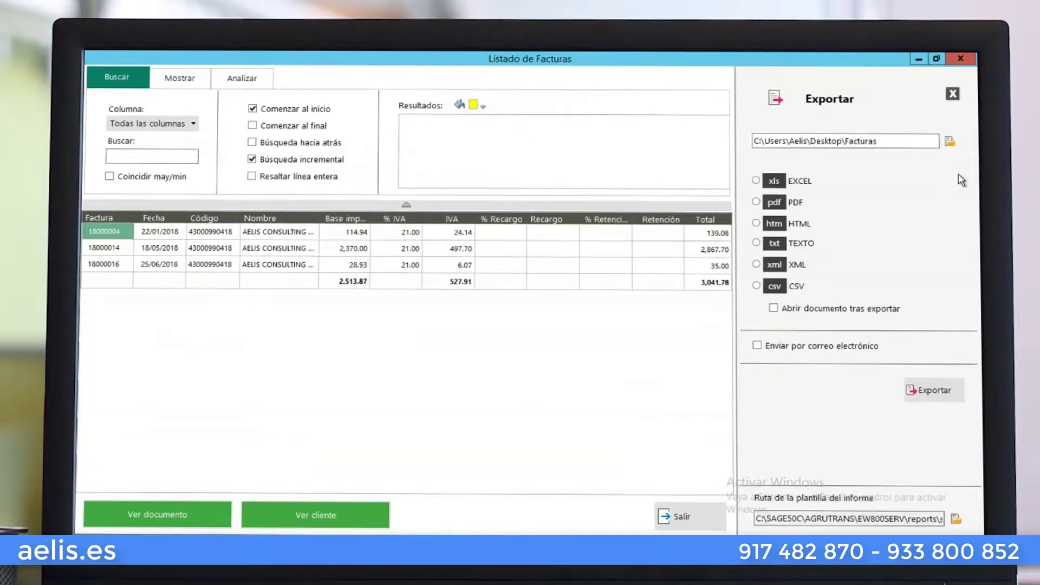
pyautogui.click(961, 59)
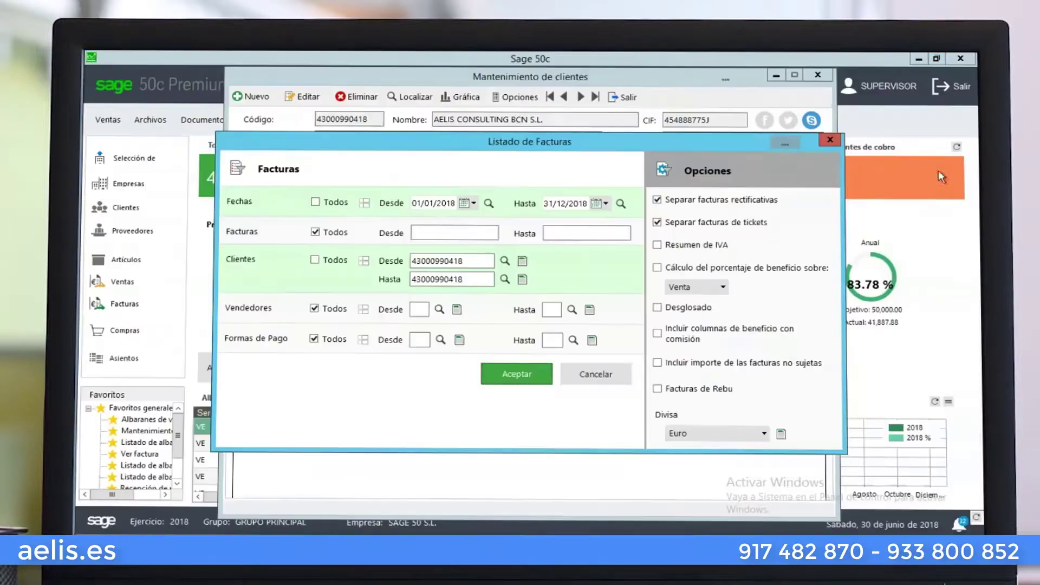
pyautogui.click(536, 372)
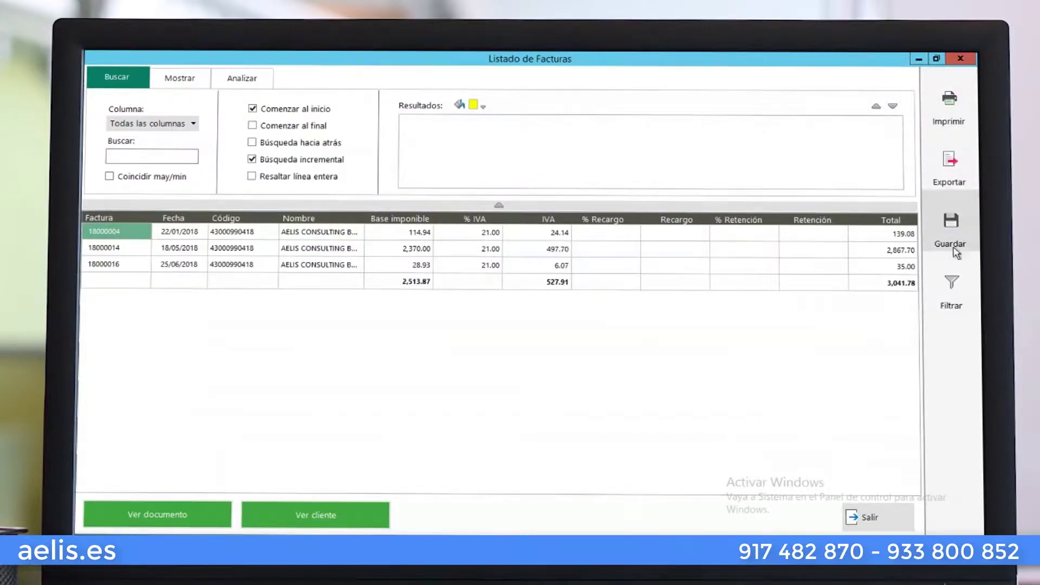
# Set the listing's Buscar Columna search field to % Recargo
pyautogui.click(184, 125)
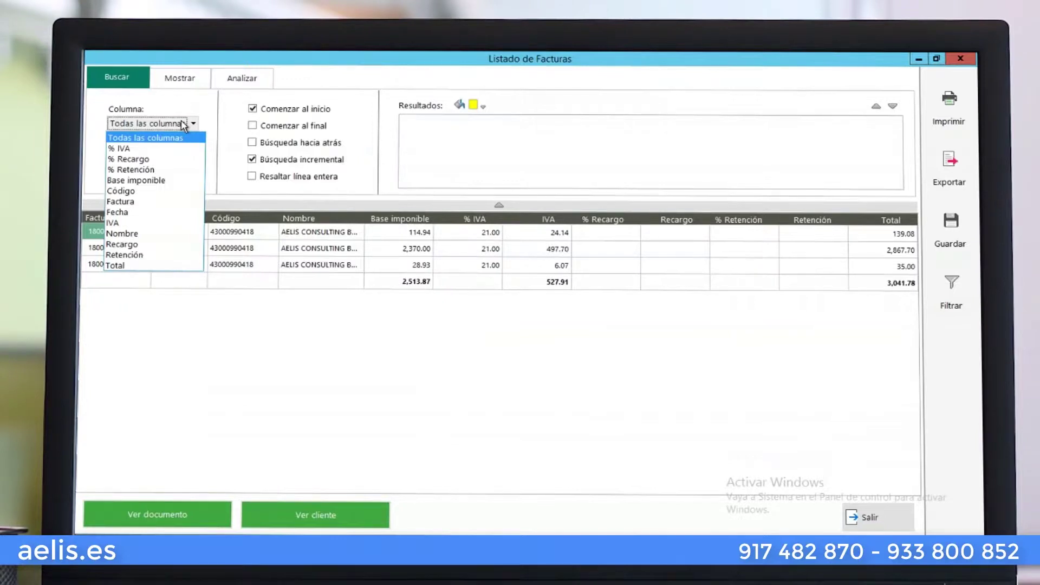
pyautogui.click(128, 159)
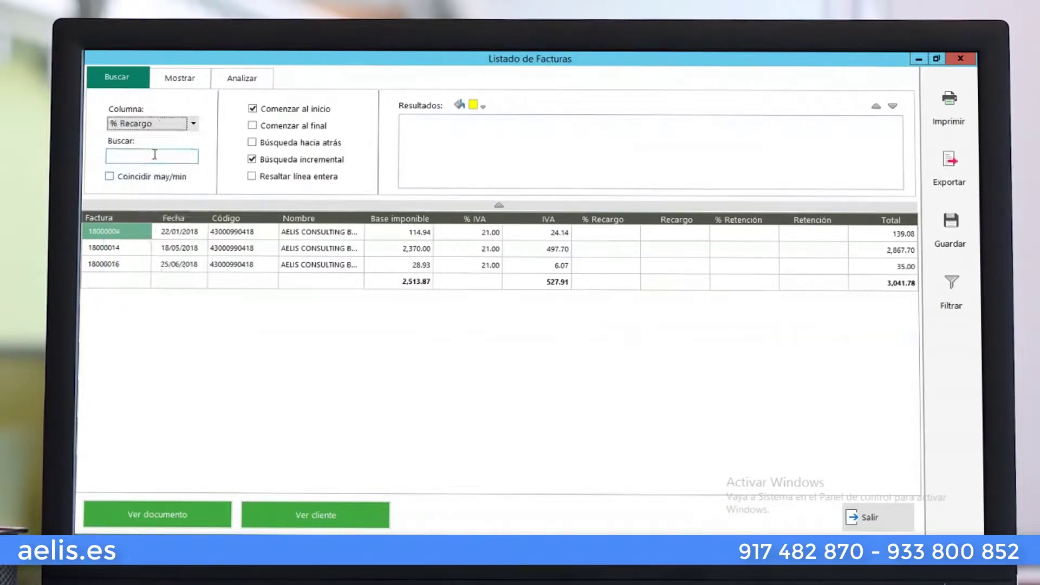
pyautogui.click(192, 125)
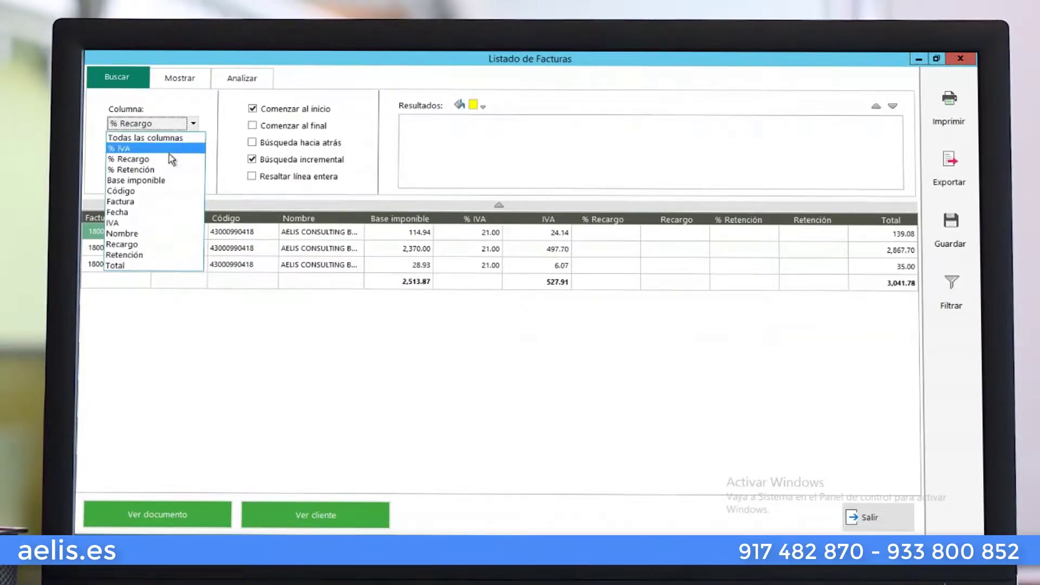
pyautogui.click(194, 116)
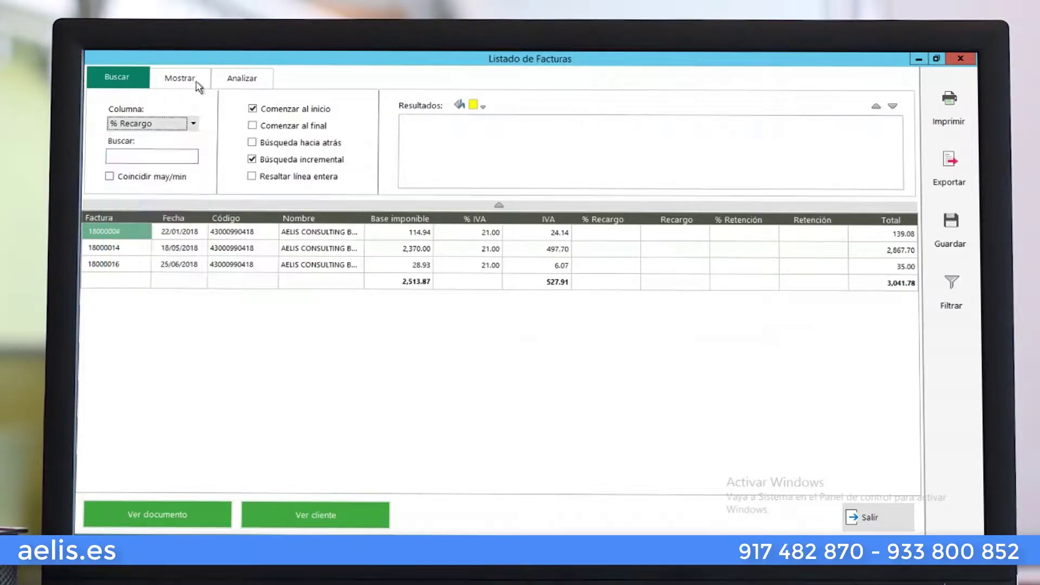
pyautogui.click(198, 85)
# Untick Recargo, Retención, % Retención and % Recargo, then show the Analizar colouring options
pyautogui.click(248, 133)
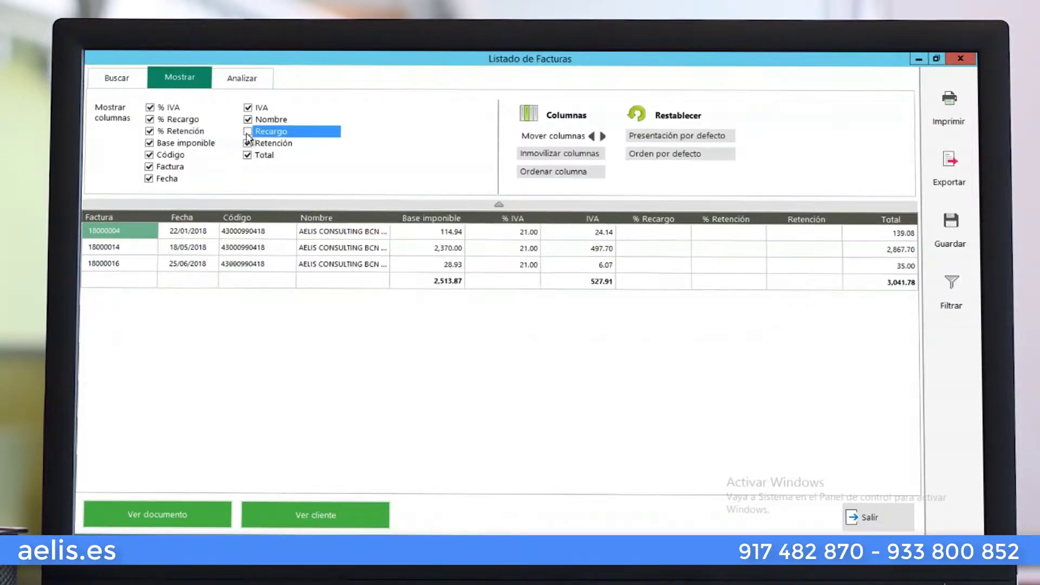
pyautogui.click(247, 143)
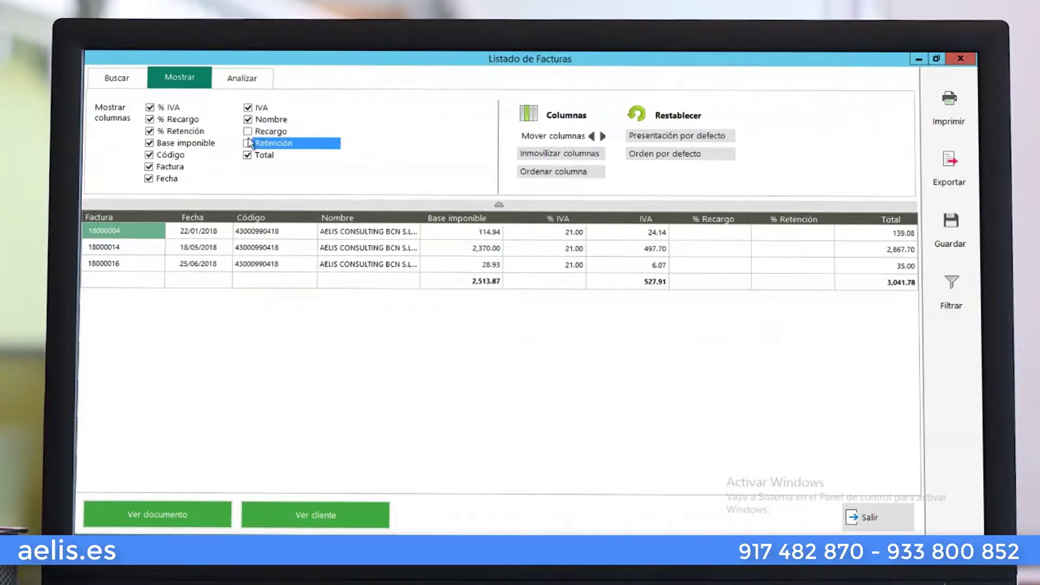
pyautogui.click(150, 132)
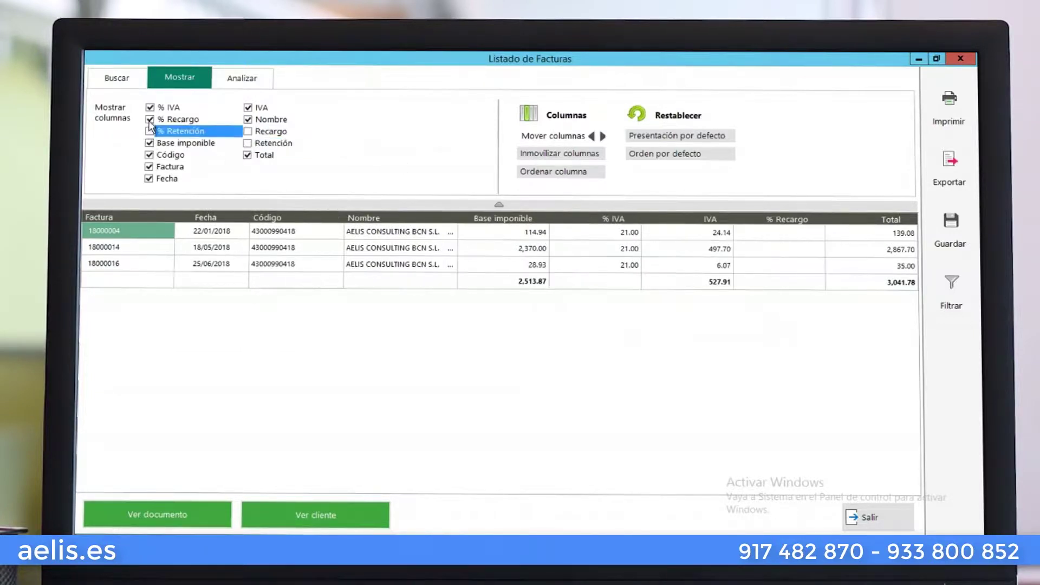
pyautogui.click(149, 119)
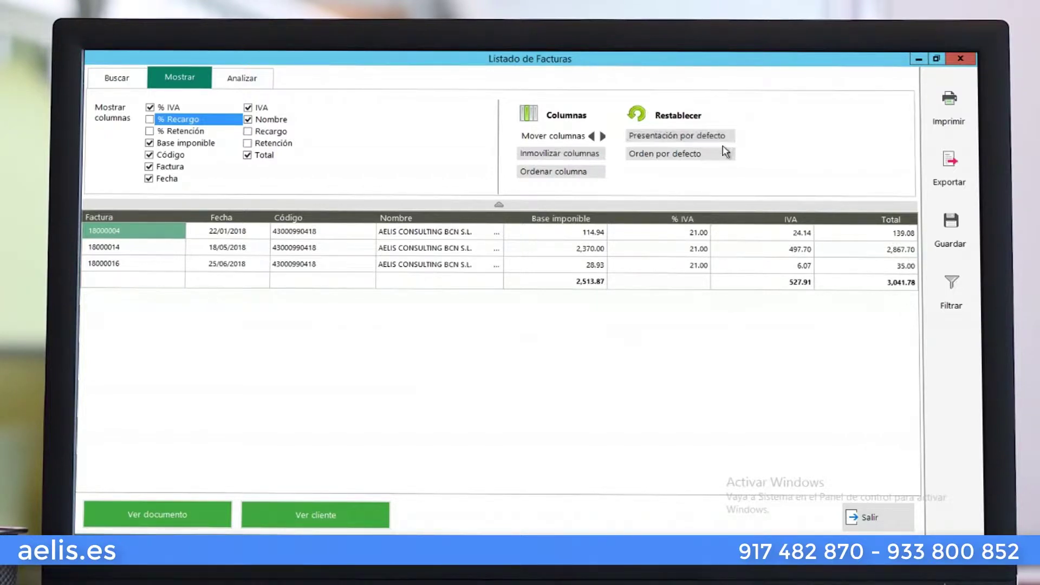
pyautogui.click(268, 83)
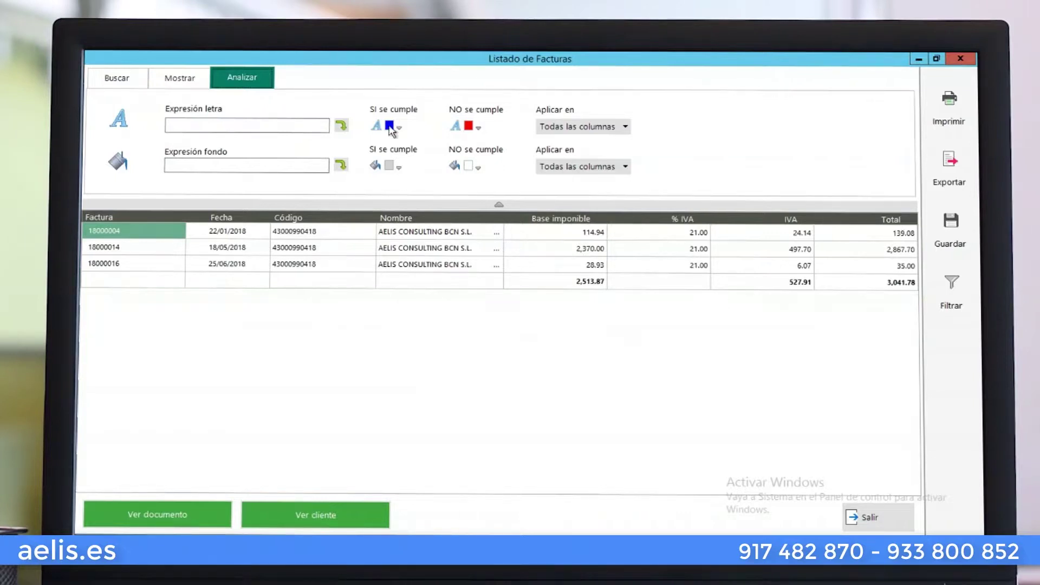
# View invoice 18000004 in full, then close it and the Listado de Facturas results
pyautogui.moveTo(887, 522)
pyautogui.click(153, 519)
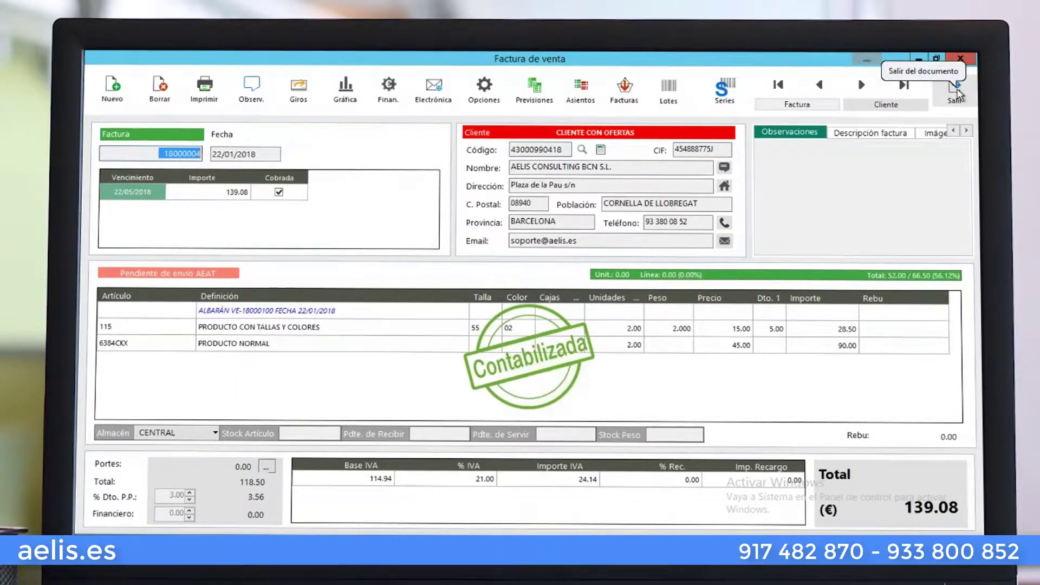
pyautogui.click(957, 94)
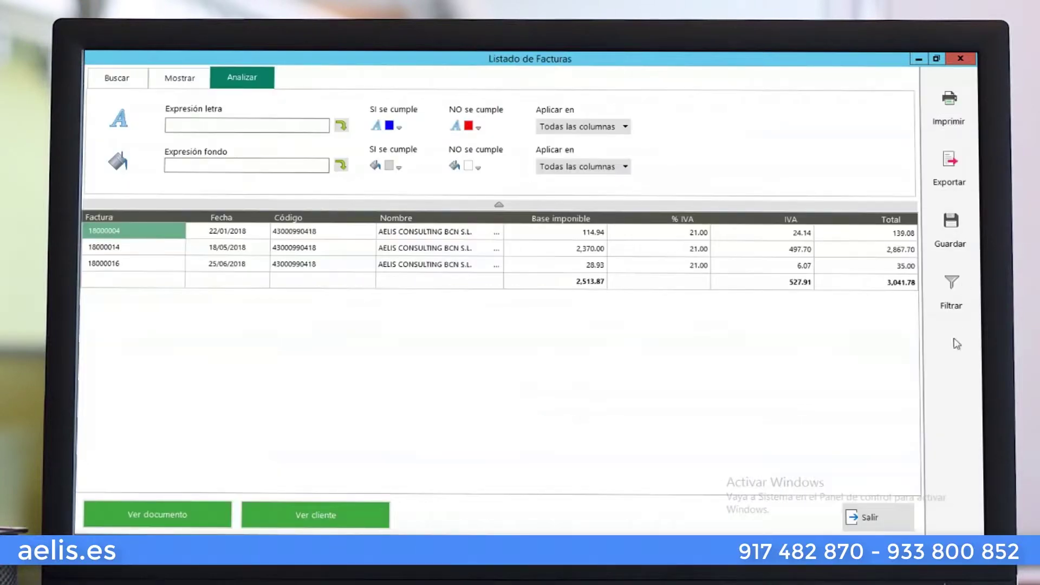
pyautogui.click(968, 60)
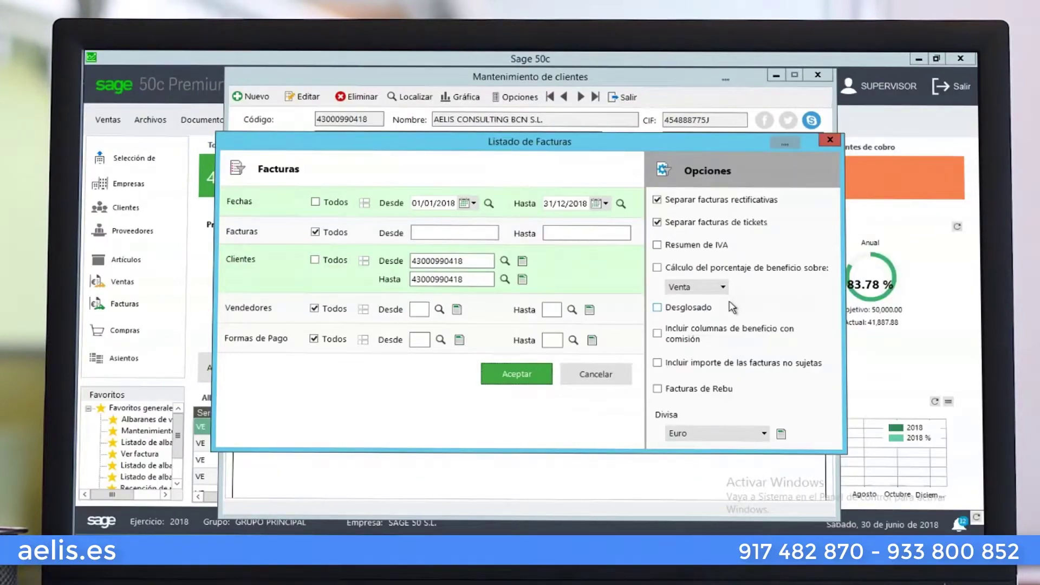
# Cancel the invoice listing filters and open the client's serial-number information
pyautogui.click(597, 374)
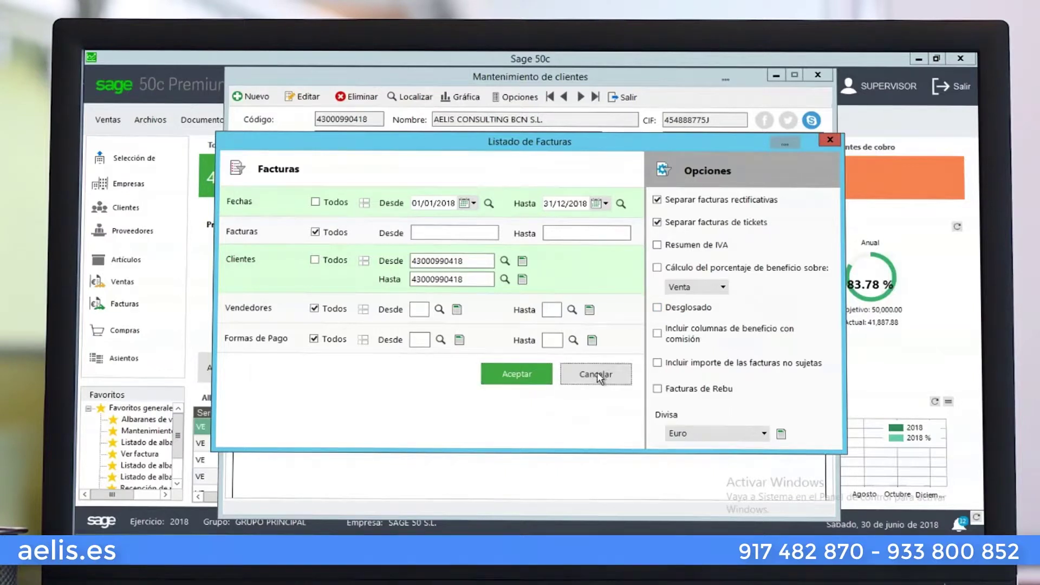
pyautogui.click(530, 101)
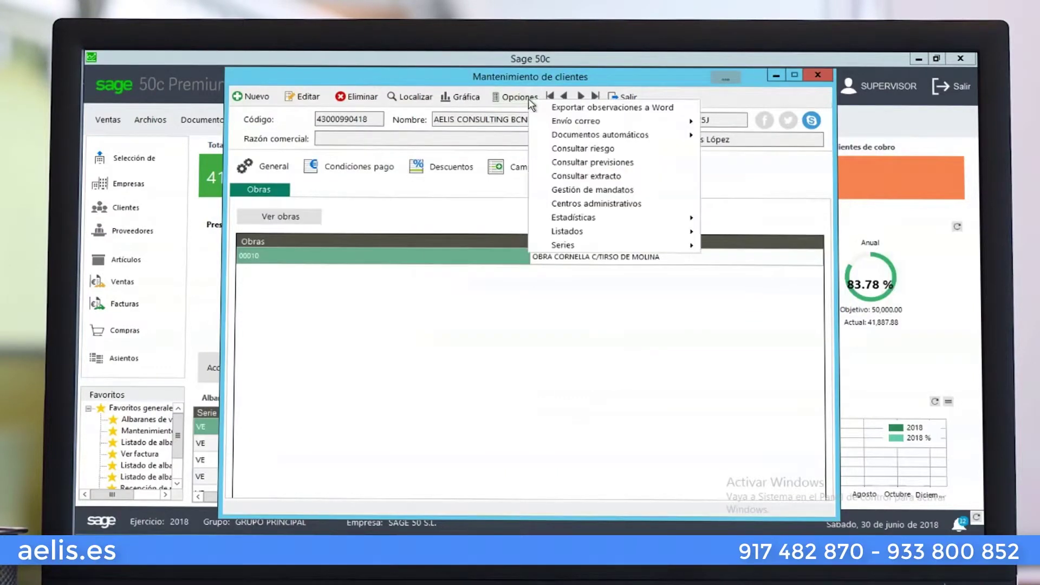
pyautogui.moveTo(564, 248)
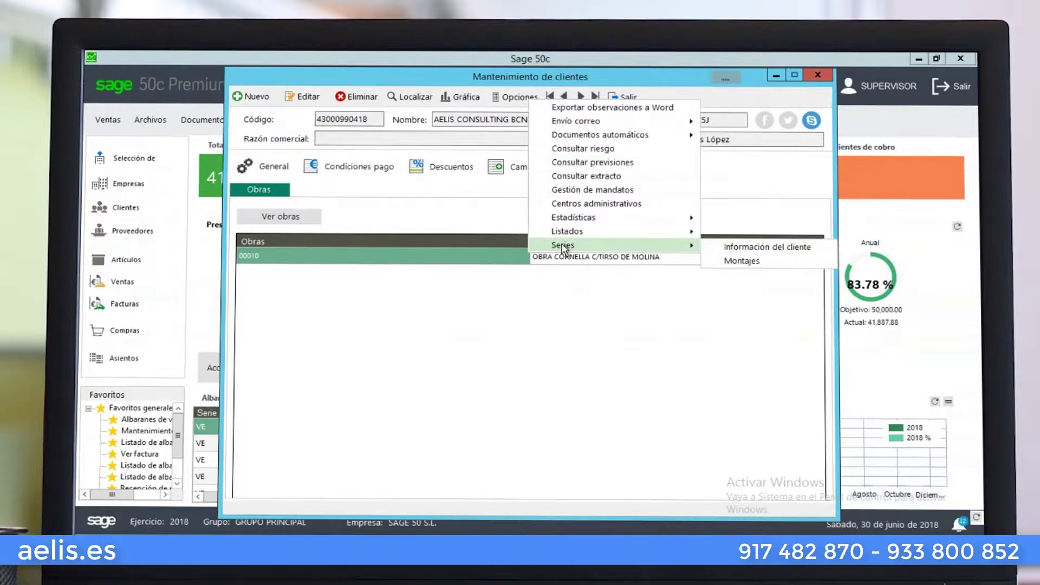
pyautogui.click(731, 250)
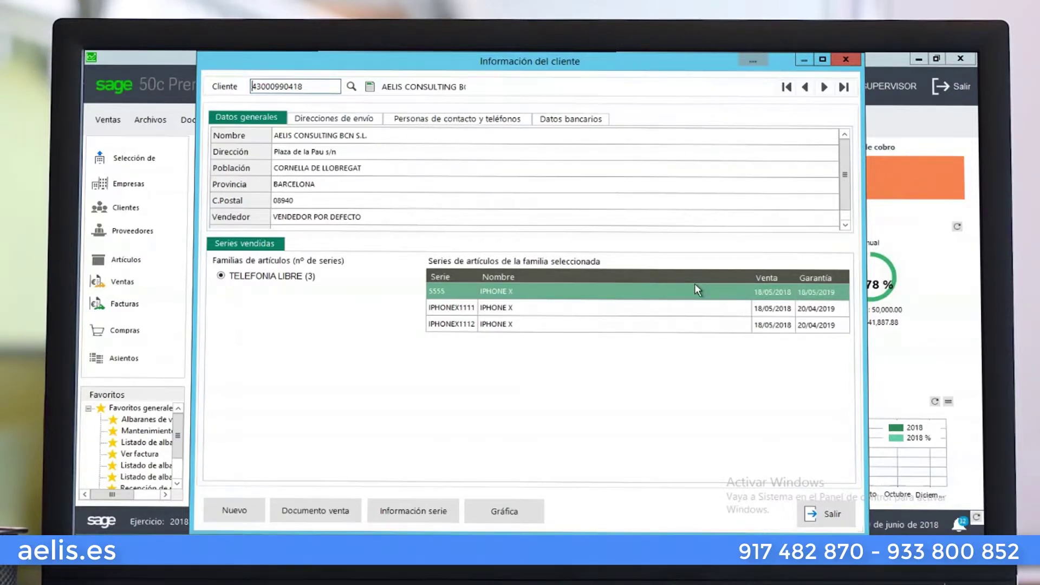
# Check the shipping-address, contact and bank-details tabs, then open serial 5555's details
pyautogui.click(296, 122)
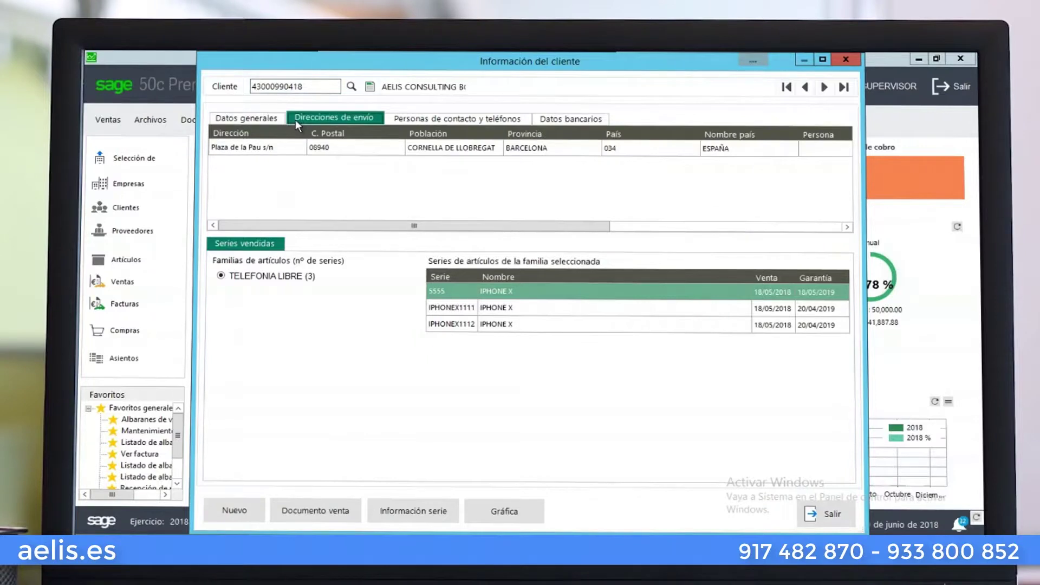
pyautogui.click(408, 124)
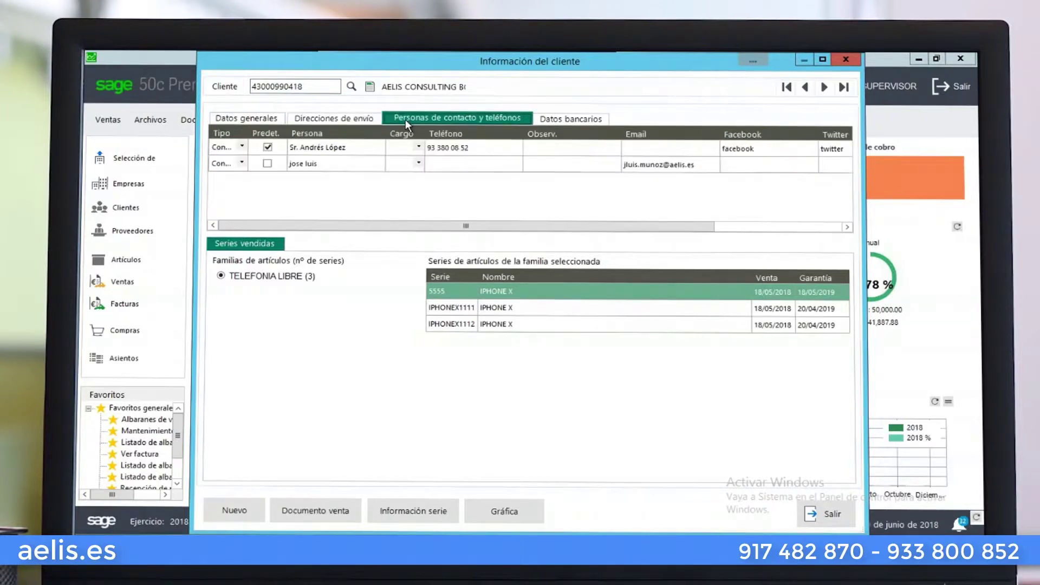
pyautogui.click(585, 119)
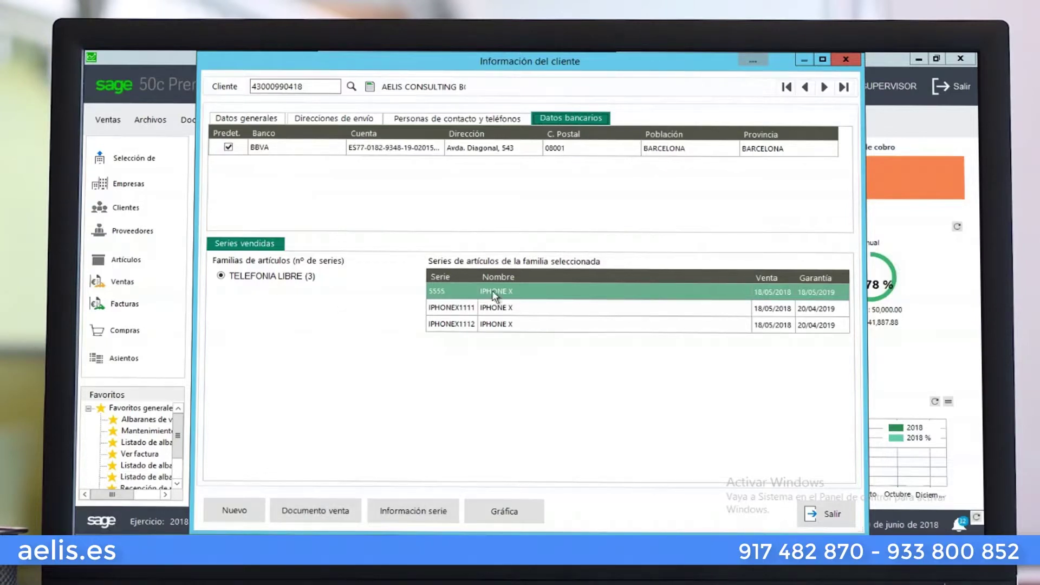
pyautogui.click(440, 515)
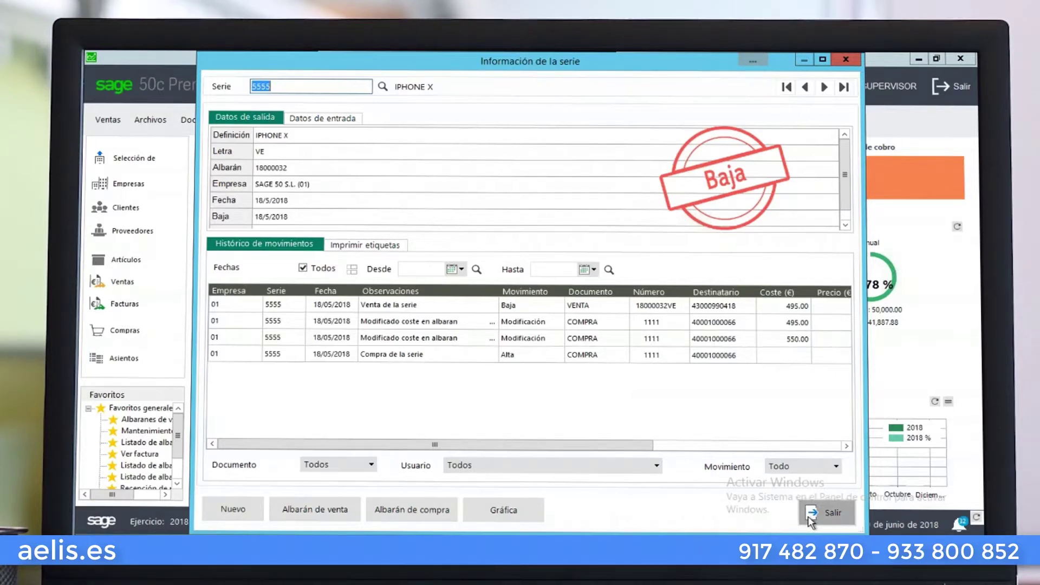
# Close serial 5555's details, view and close the sales chart, then close Información del cliente
pyautogui.click(811, 521)
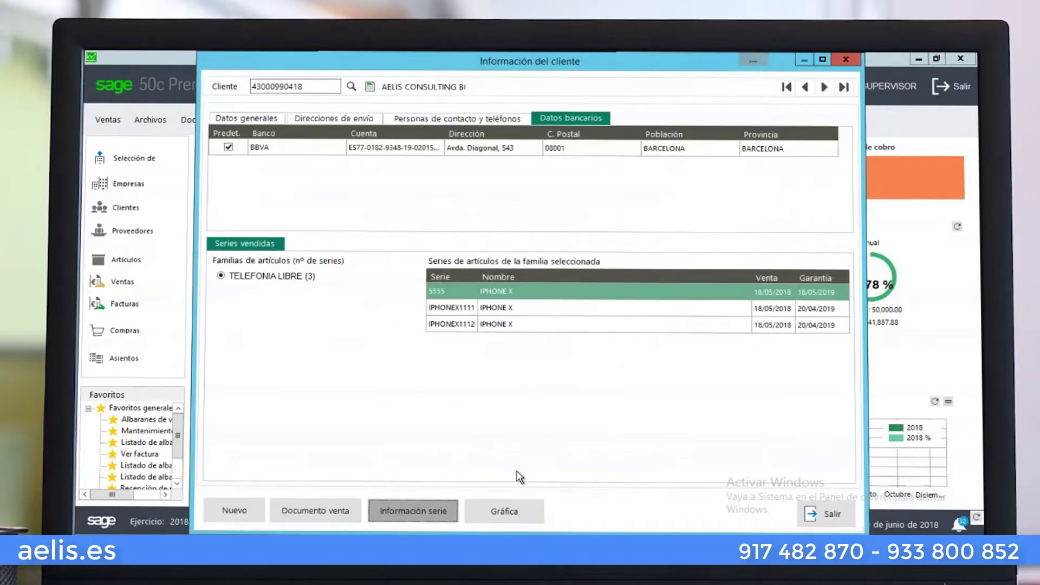
pyautogui.click(518, 502)
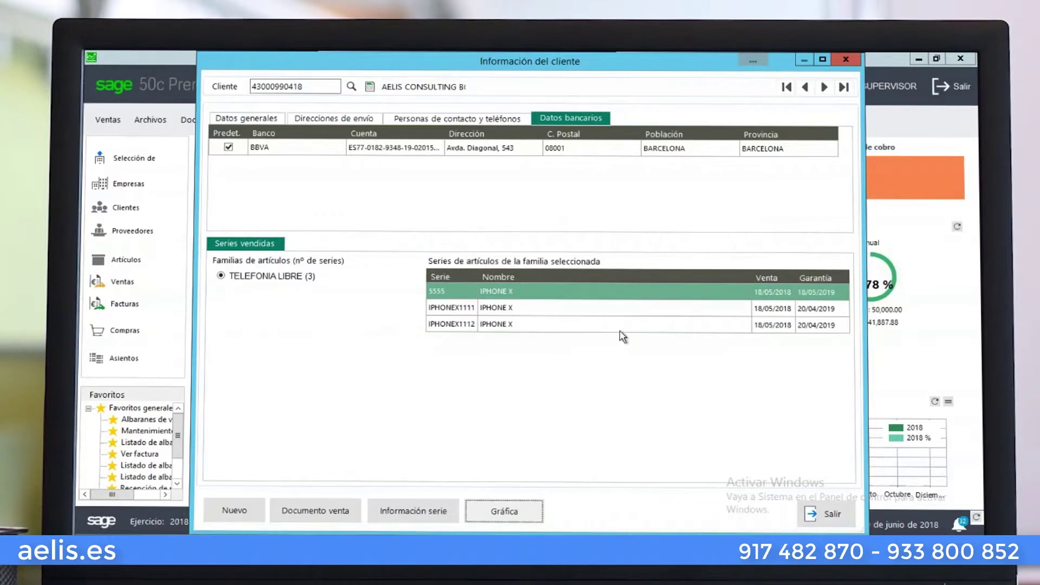
pyautogui.click(514, 508)
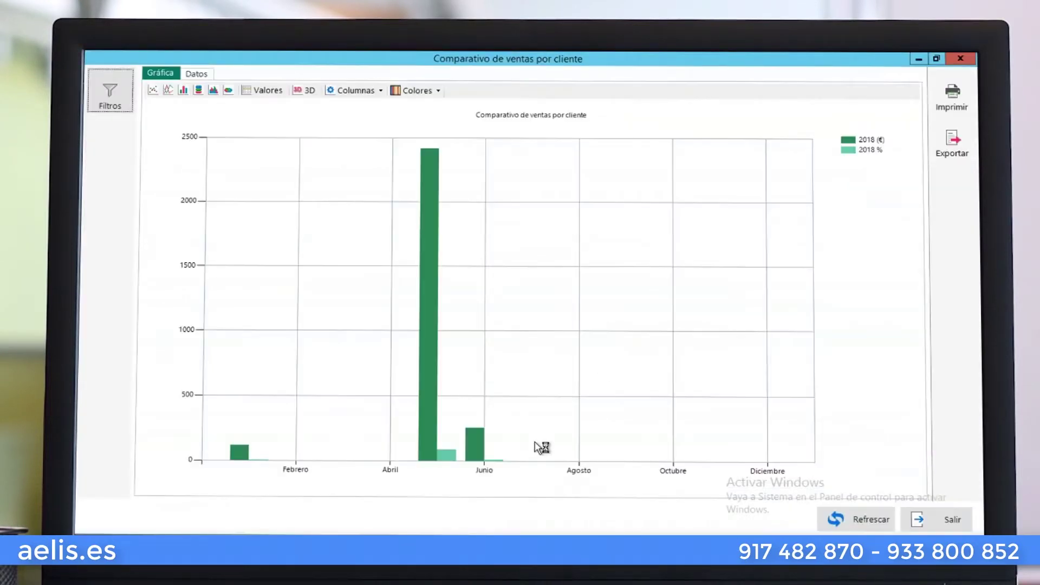
pyautogui.click(962, 62)
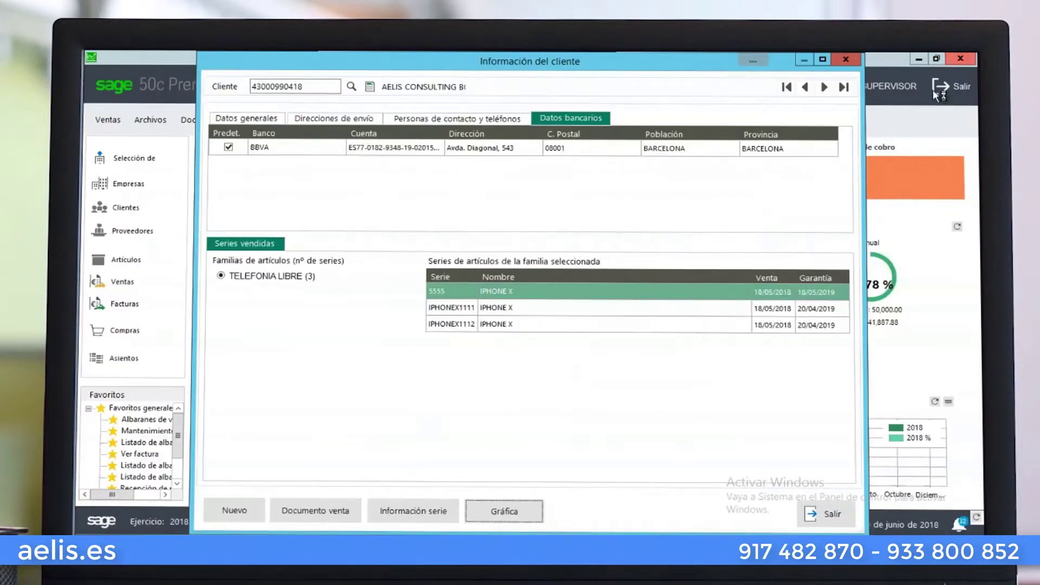
pyautogui.click(840, 59)
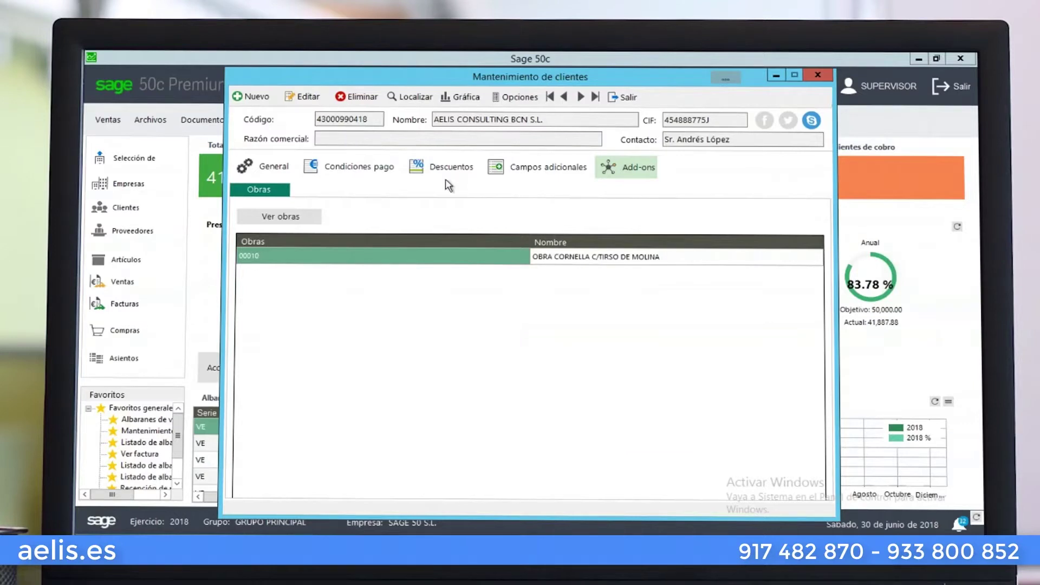
# Review the General tab's Ficheros asociados and Datos de contacto, then open the Localizar client list
pyautogui.click(268, 175)
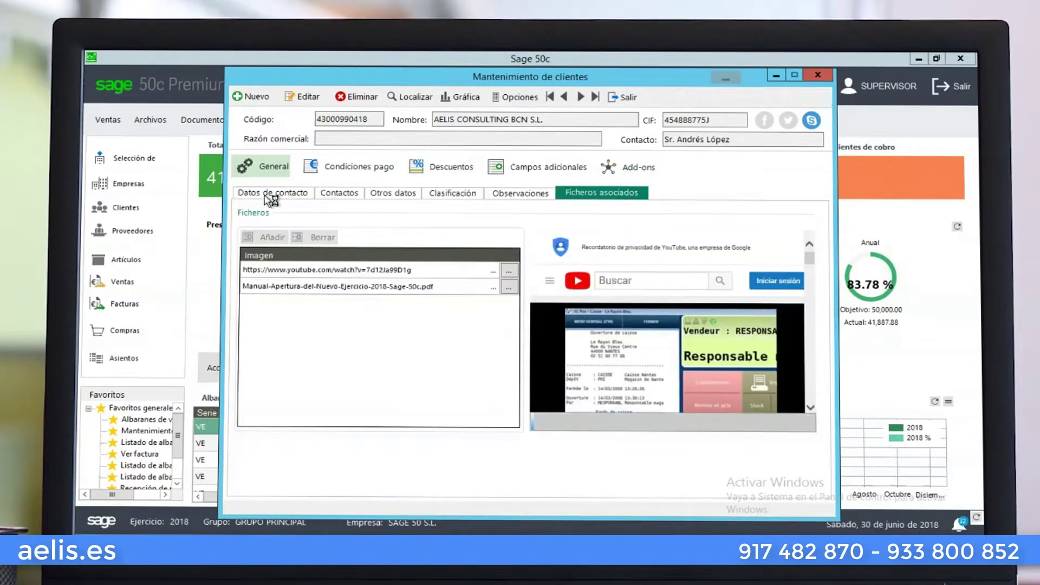
pyautogui.click(266, 196)
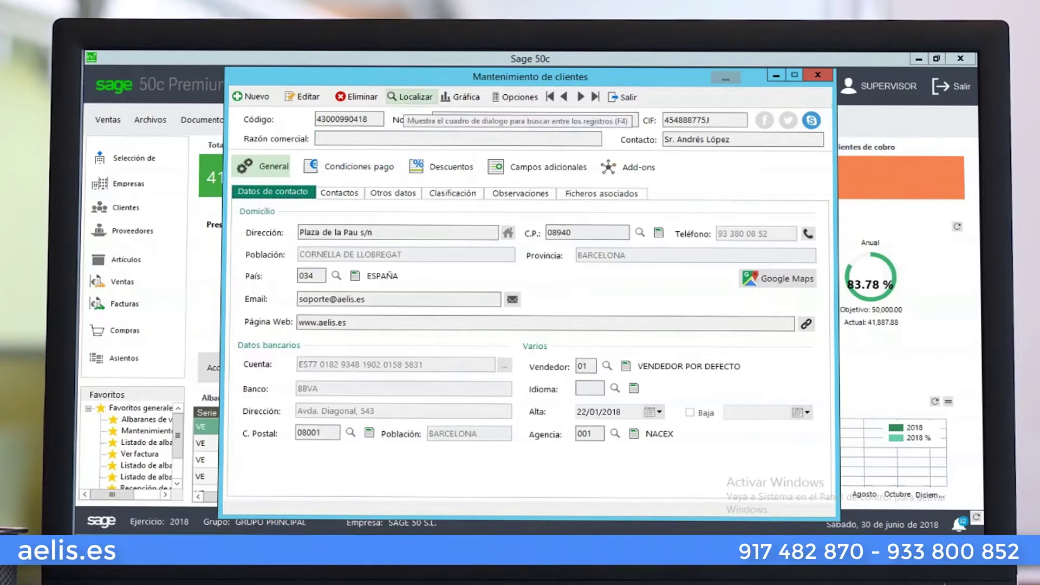
pyautogui.click(404, 98)
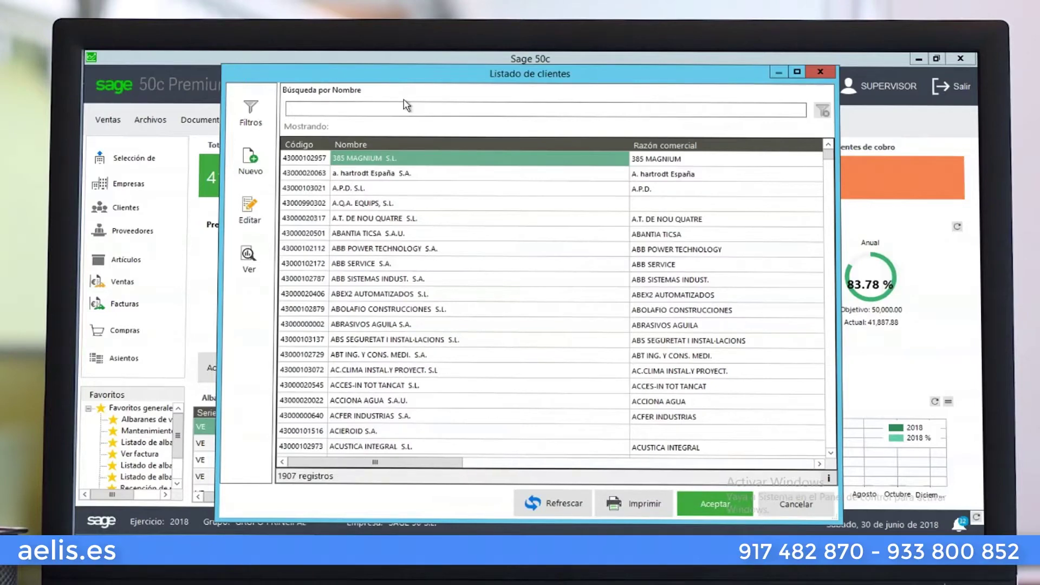
# Apply saved query 'datos adicionales', scroll its results grid, and open the query's definition
pyautogui.click(262, 109)
pyautogui.click(282, 123)
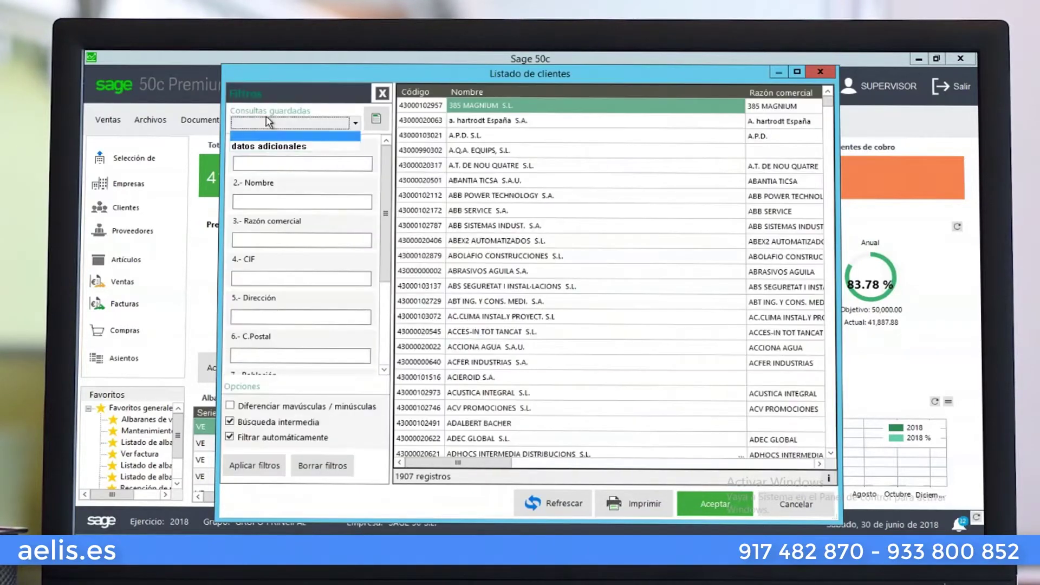
pyautogui.click(279, 148)
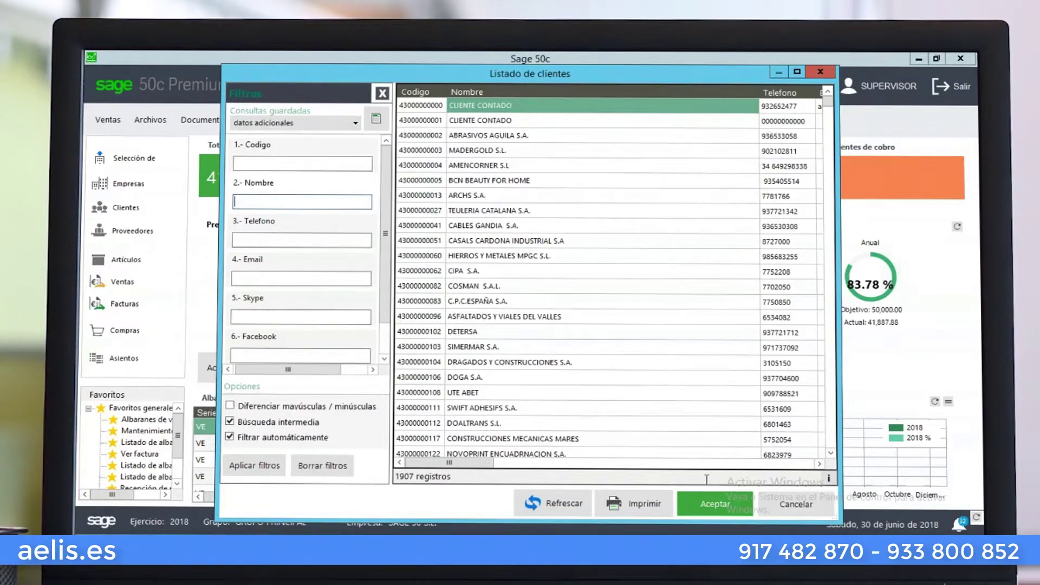
pyautogui.click(711, 463)
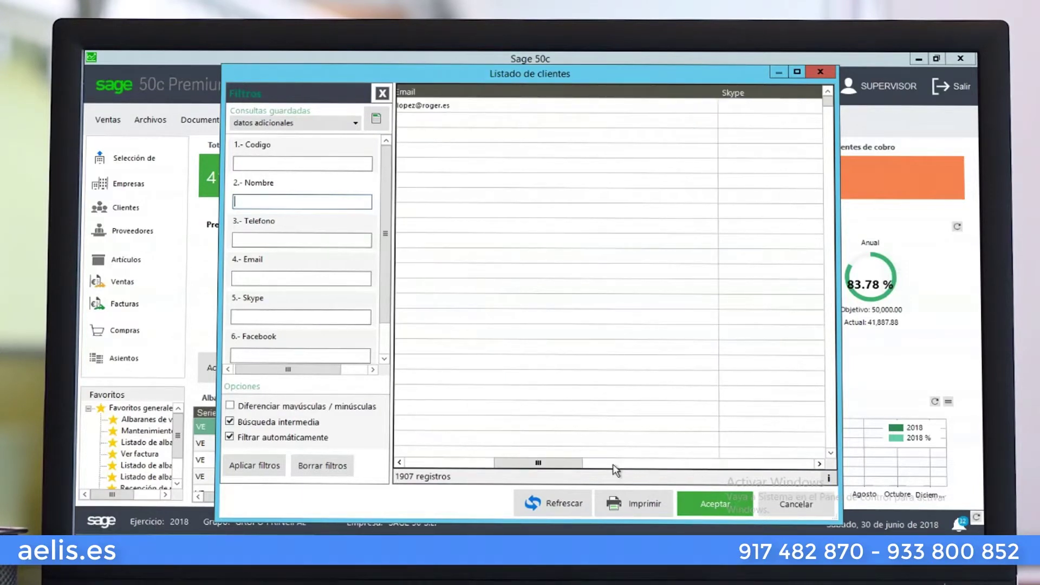
pyautogui.moveTo(575, 464); pyautogui.dragTo(458, 464)
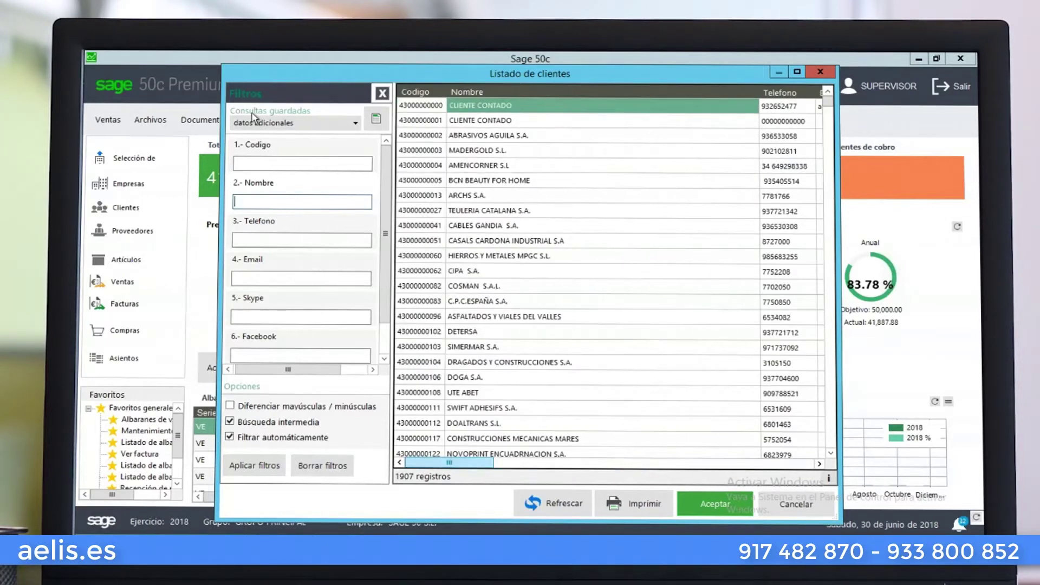
pyautogui.click(376, 119)
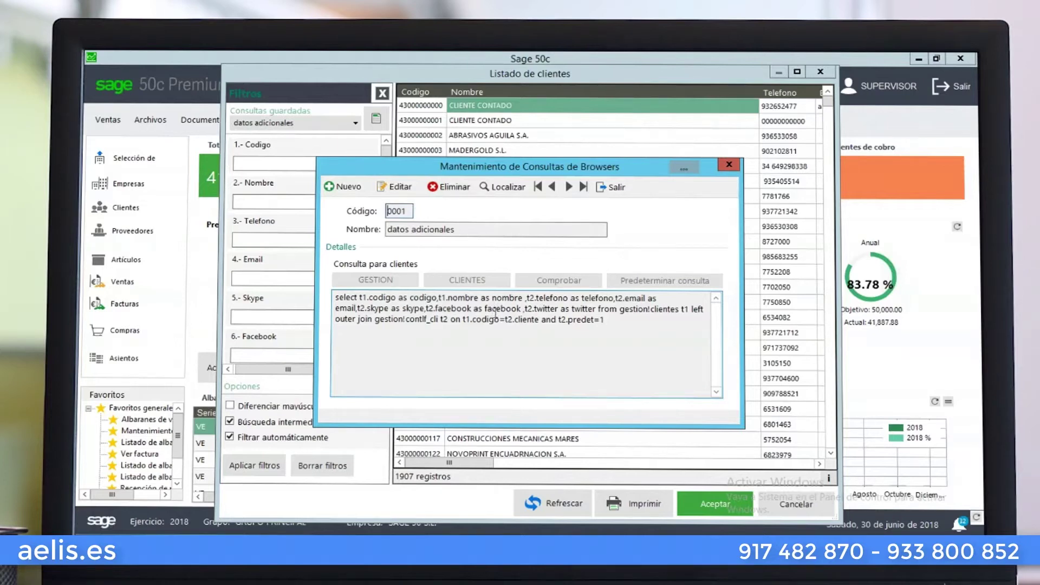
# Close the query definition, clear the saved query, and reopen the client search list
pyautogui.click(611, 186)
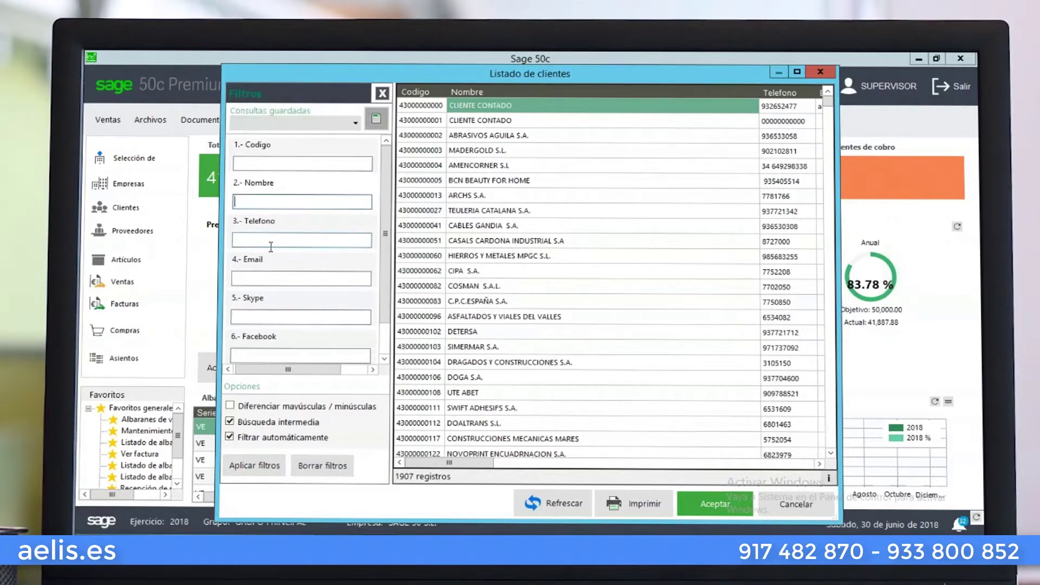
pyautogui.click(355, 124)
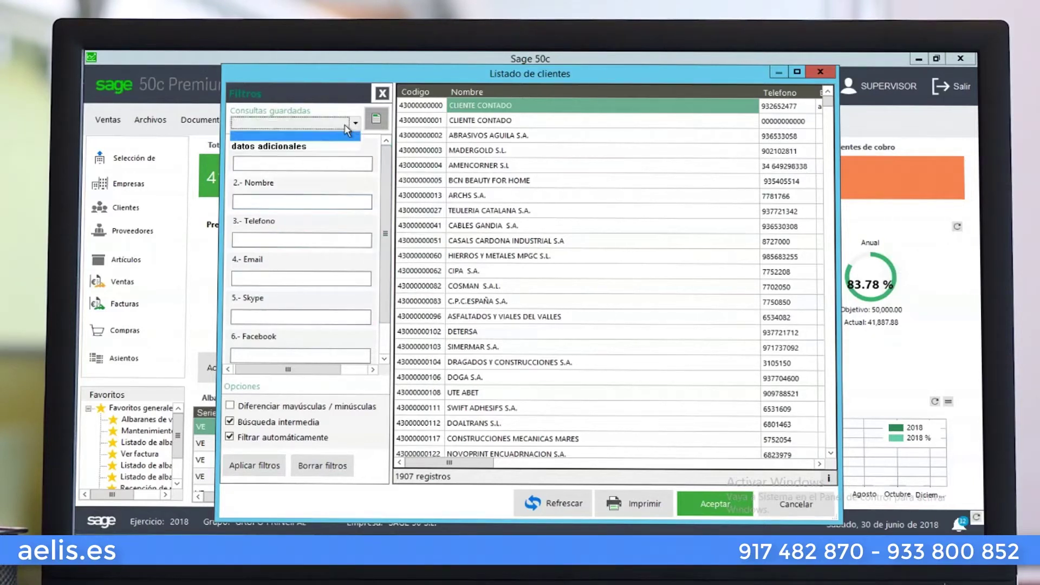
pyautogui.click(315, 135)
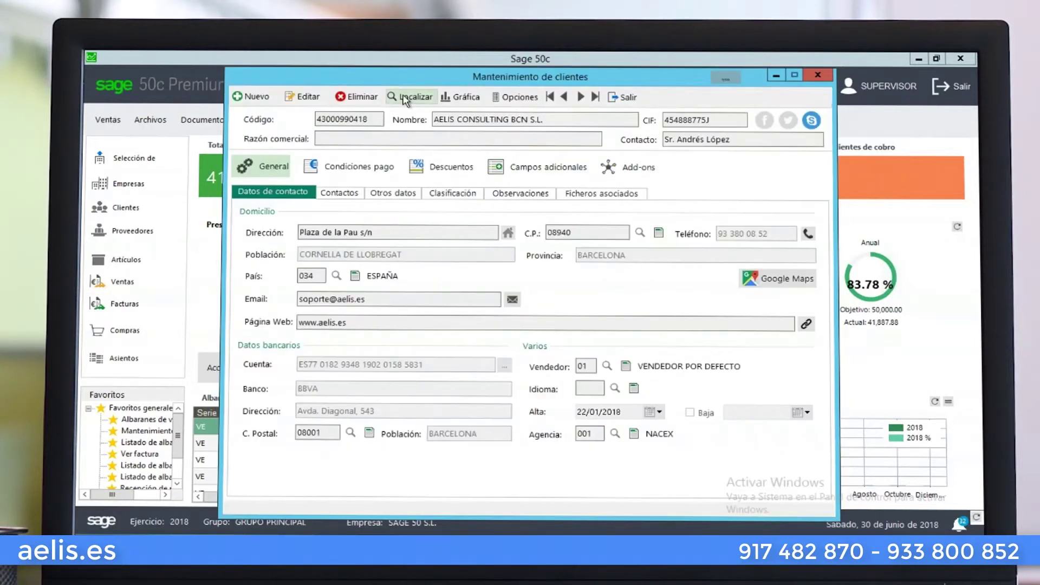
pyautogui.click(409, 96)
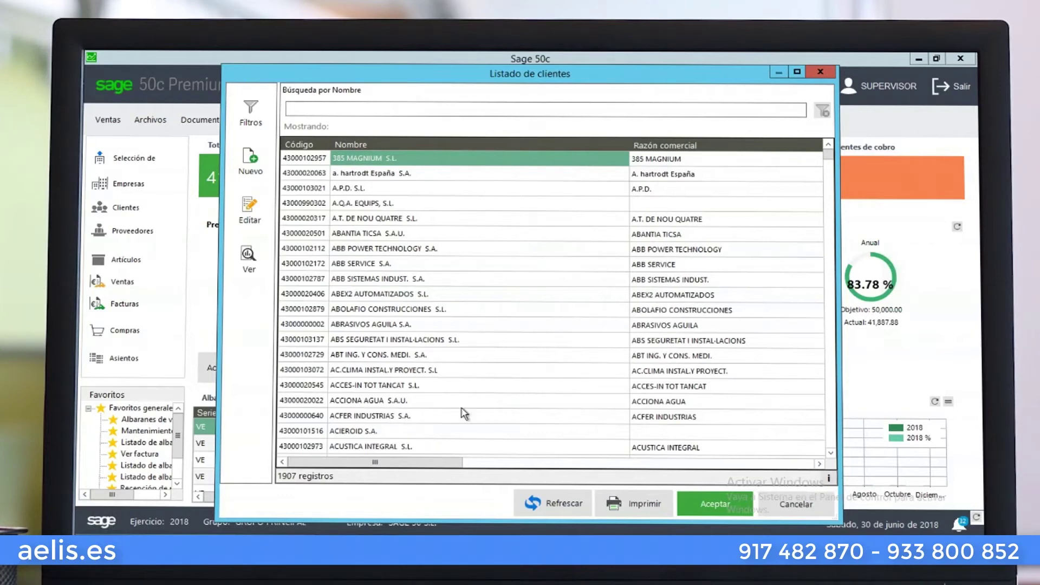
pyautogui.moveTo(453, 461); pyautogui.dragTo(375, 465)
# Reopen the 'datos adicionales' definition, enter and cancel edit mode, then close it unchanged
pyautogui.click(264, 107)
pyautogui.click(287, 126)
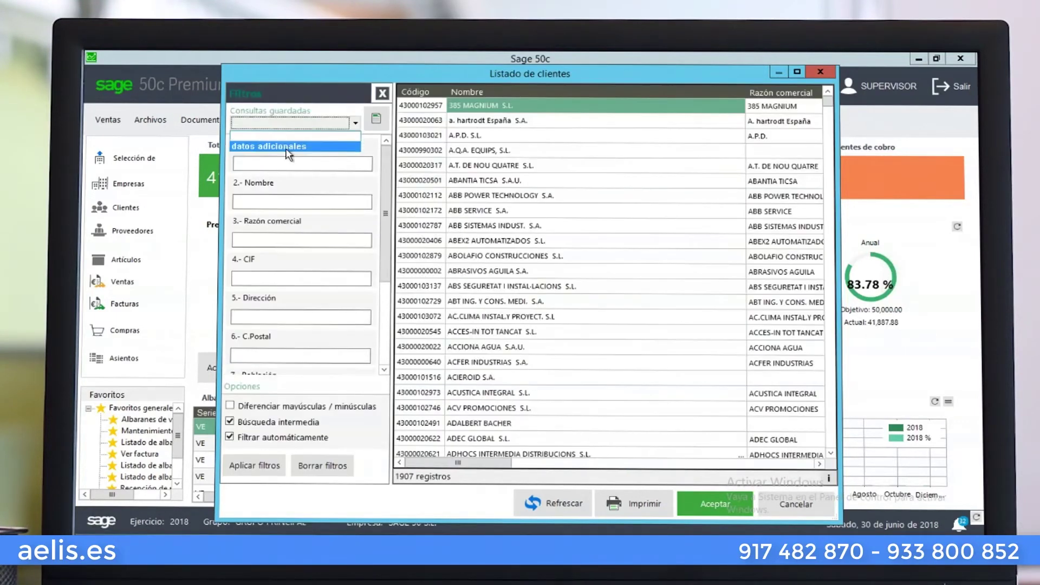
pyautogui.click(286, 147)
pyautogui.click(376, 119)
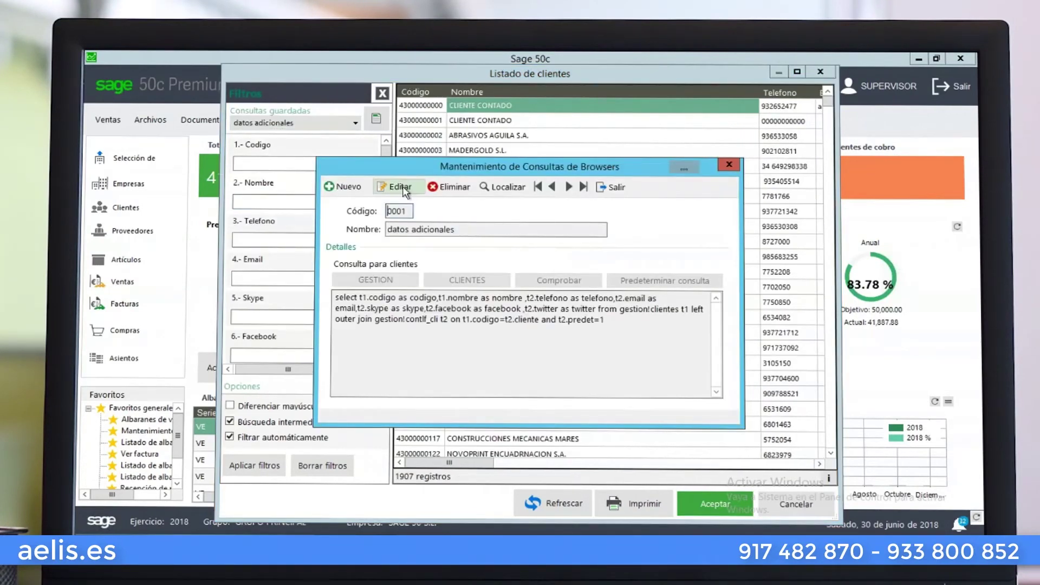
pyautogui.click(398, 187)
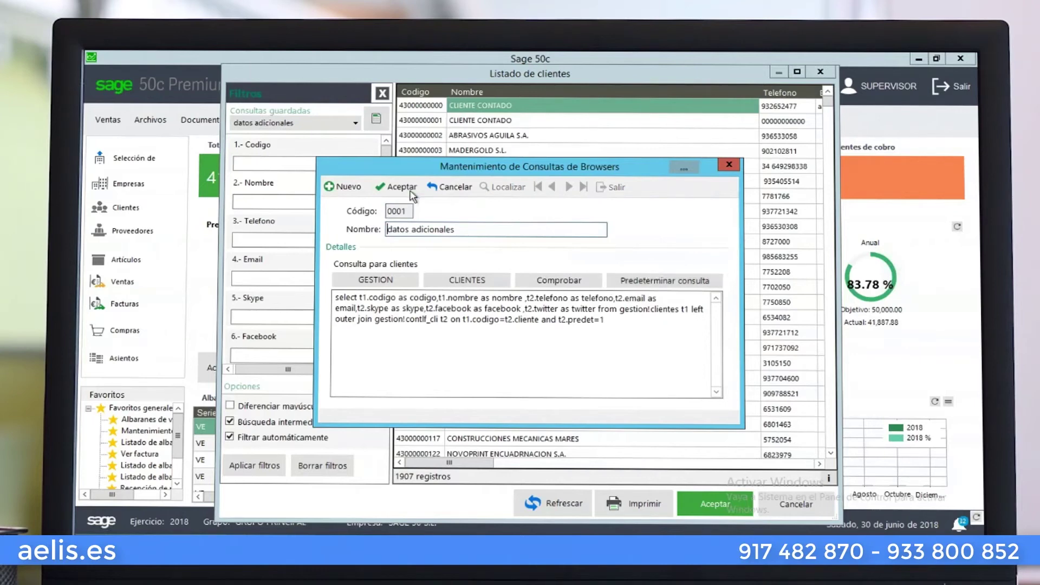
pyautogui.click(448, 189)
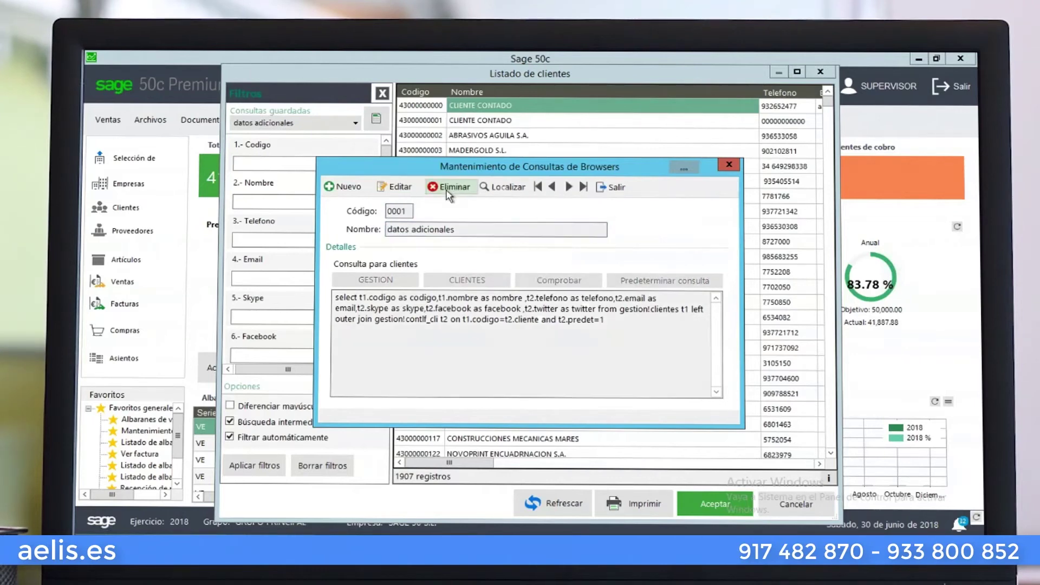
pyautogui.click(616, 193)
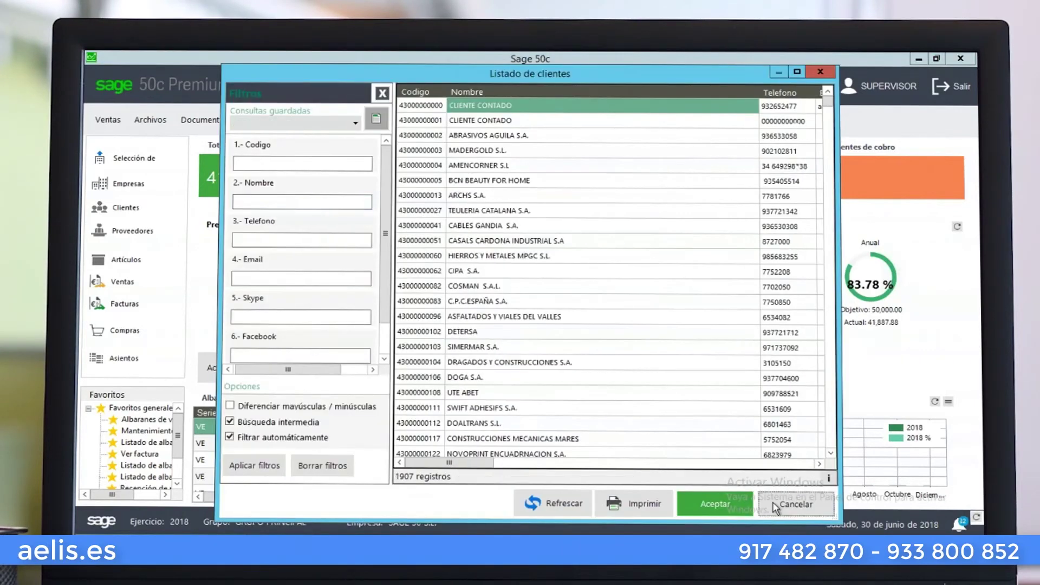